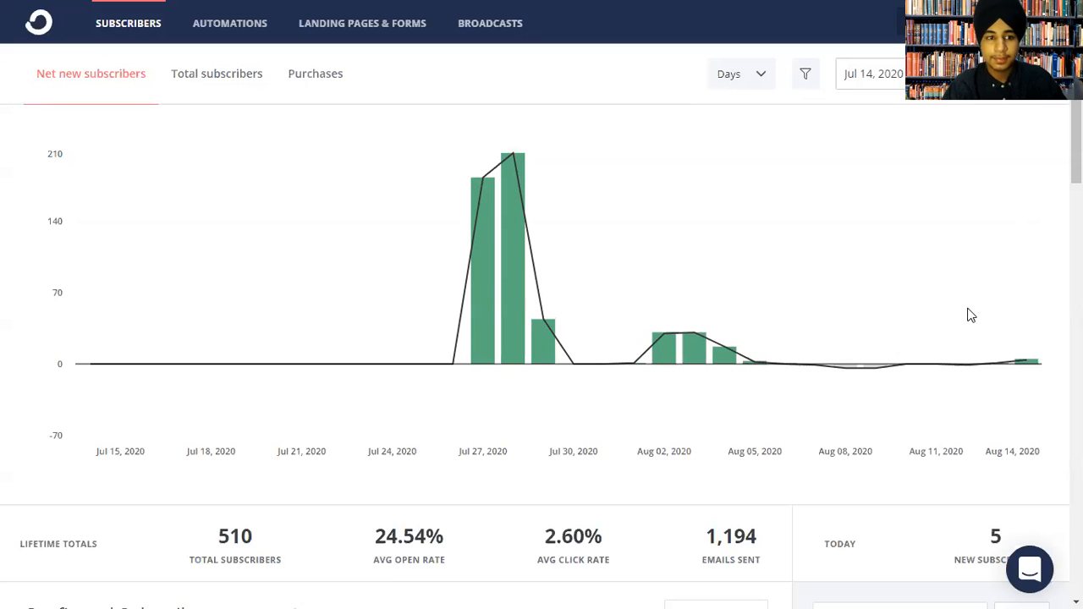
pyautogui.click(217, 78)
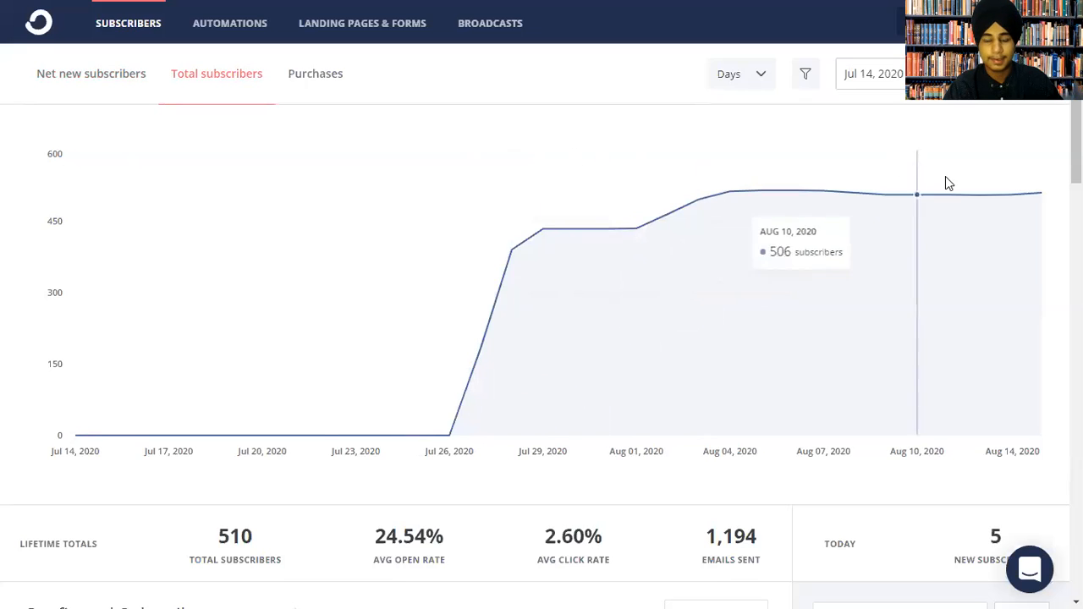
pyautogui.click(314, 75)
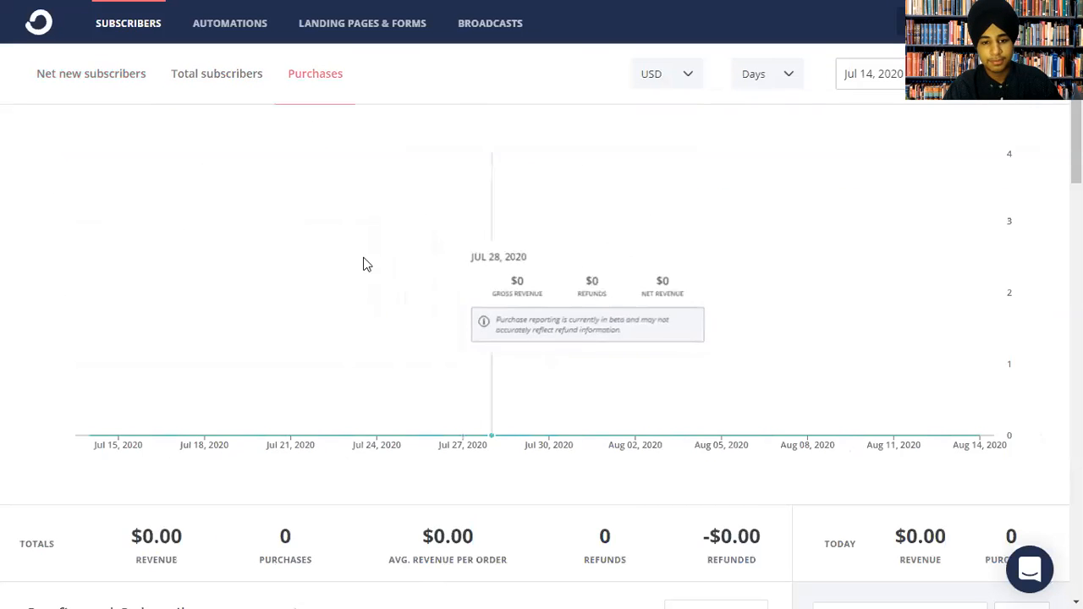
pyautogui.scroll(-3, 541, 338)
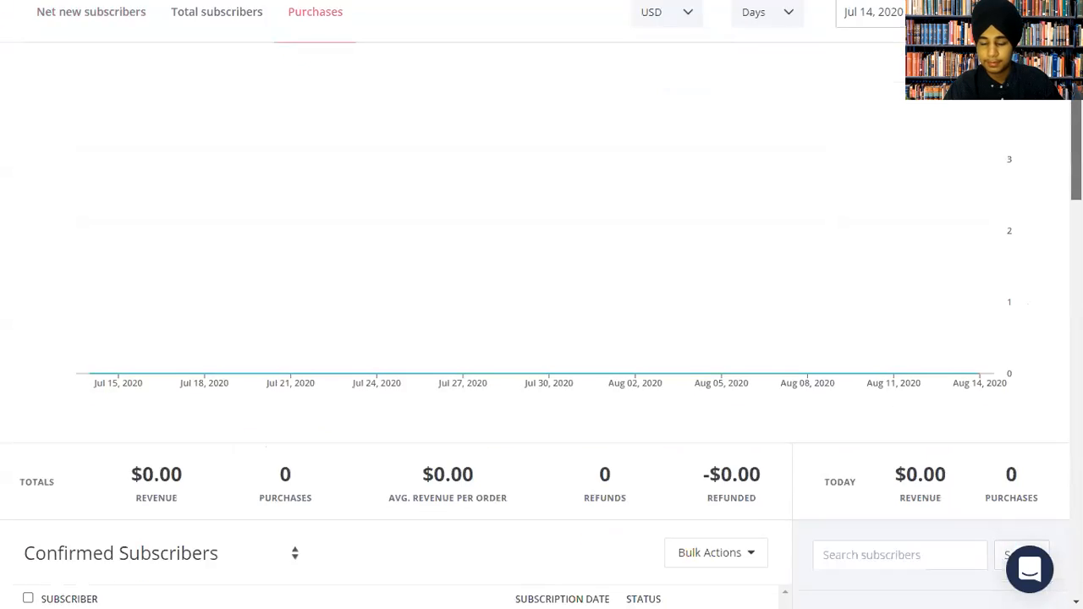
pyautogui.scroll(3, 1040, 111)
pyautogui.click(931, 74)
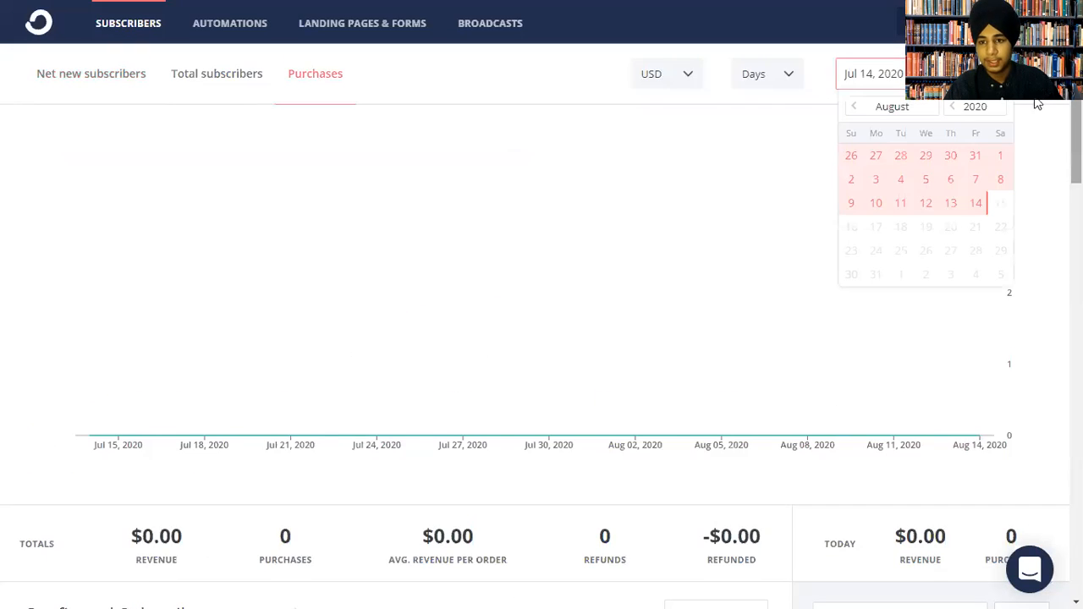
pyautogui.click(82, 79)
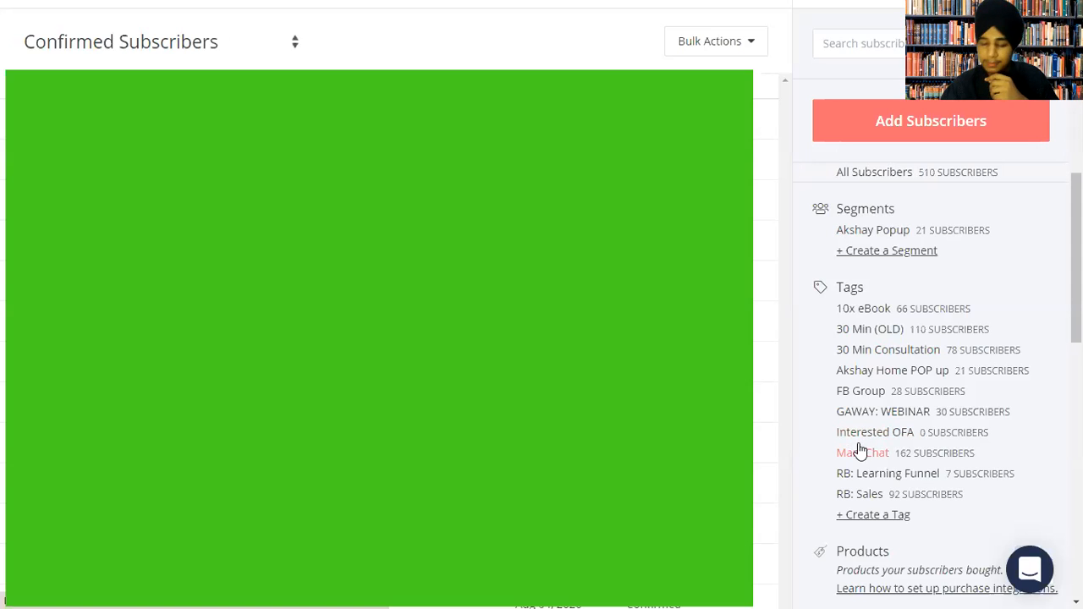
# Show Cancelled Subscribers, then move from the ManyChat tag to the FB Group tag.
pyautogui.press('Down')
pyautogui.press('Down')
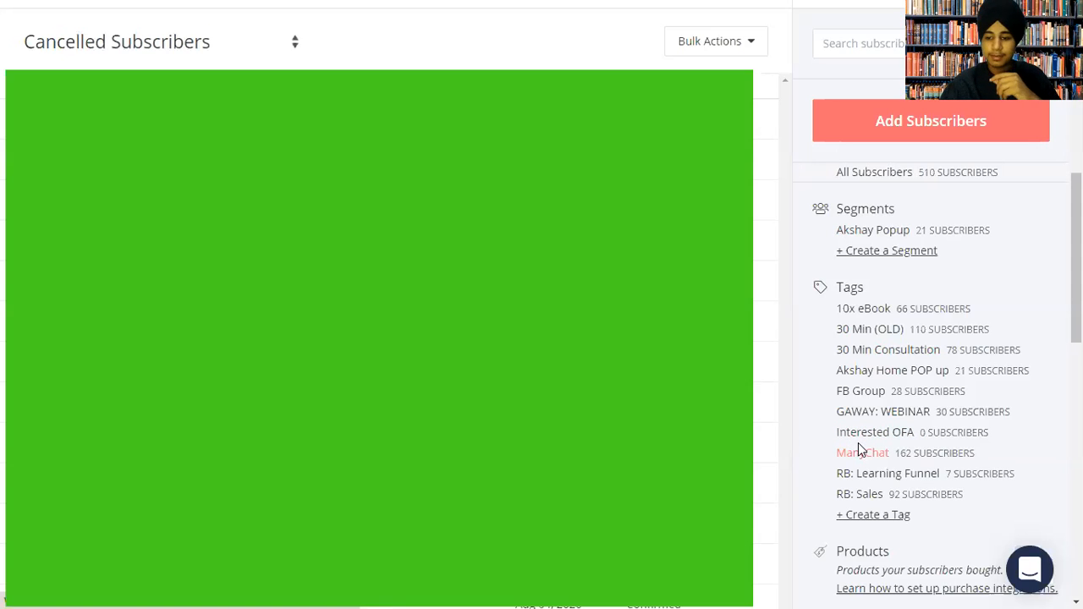
pyautogui.click(858, 449)
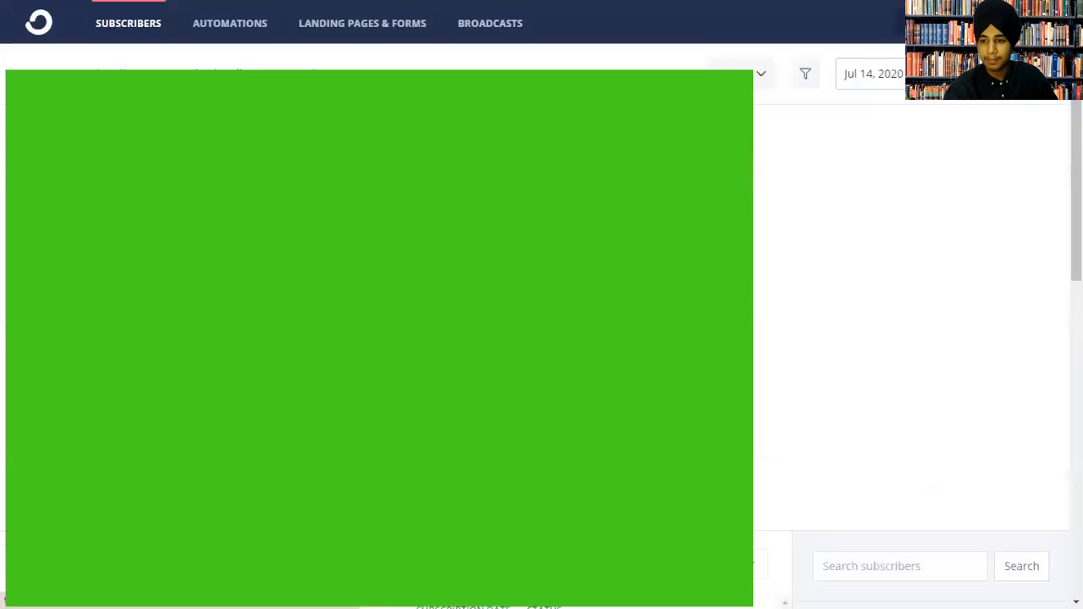
pyautogui.scroll(-5, 1017, 225)
pyautogui.scroll(-2, 930, 372)
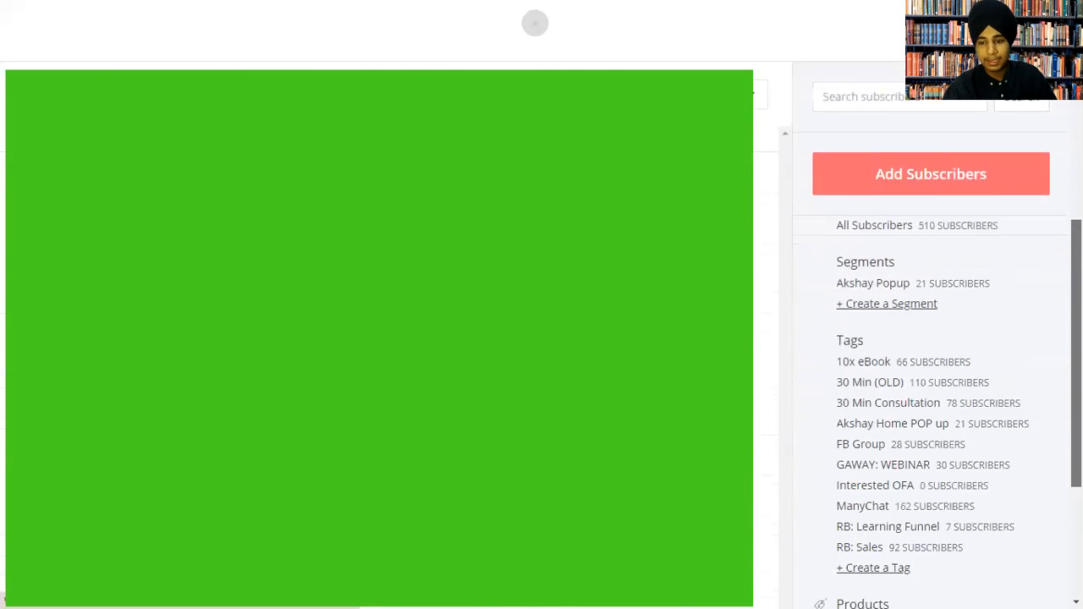
pyautogui.scroll(-1, 803, 594)
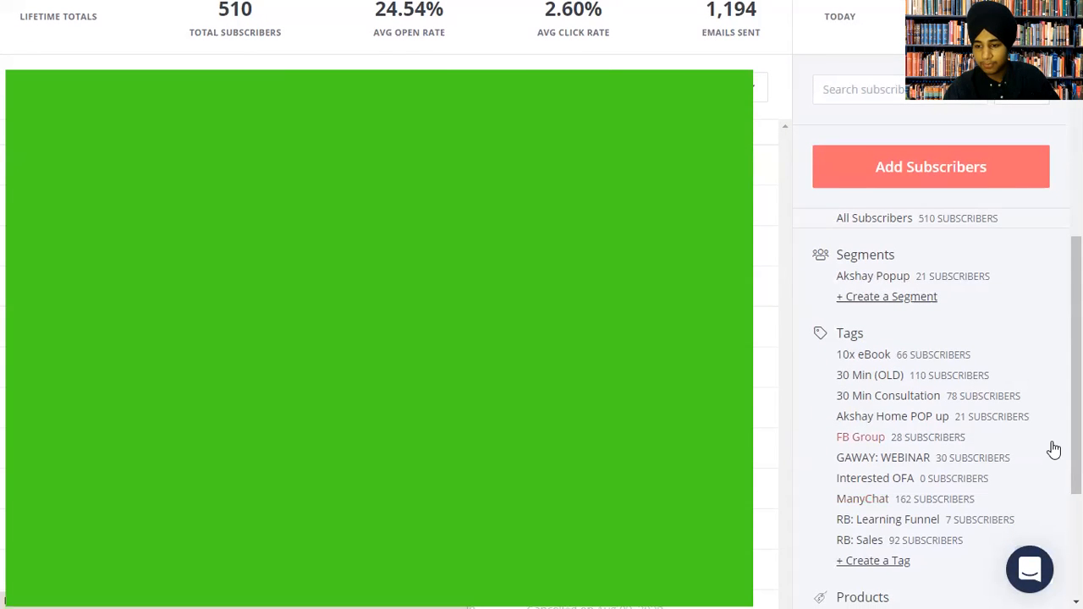
pyautogui.scroll(-3, 1055, 454)
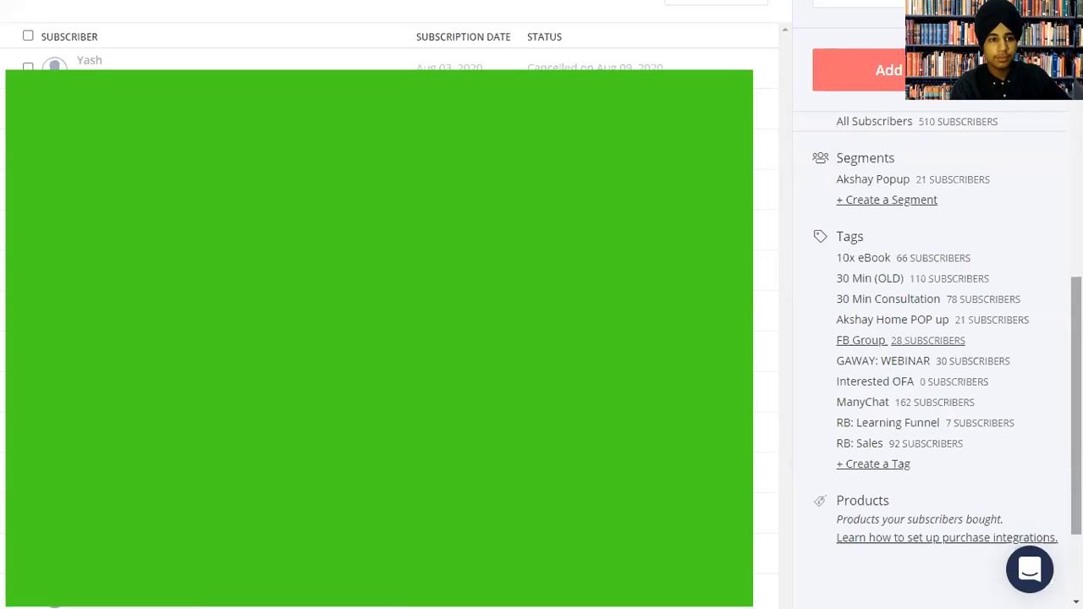
pyautogui.scroll(1, 931, 380)
pyautogui.scroll(1, 931, 381)
pyautogui.scroll(-1, 931, 381)
pyautogui.moveTo(1077, 393)
pyautogui.mouseDown()
pyautogui.moveTo(1077, 406)
pyautogui.moveTo(1076, 395)
pyautogui.mouseUp()
pyautogui.click(856, 367)
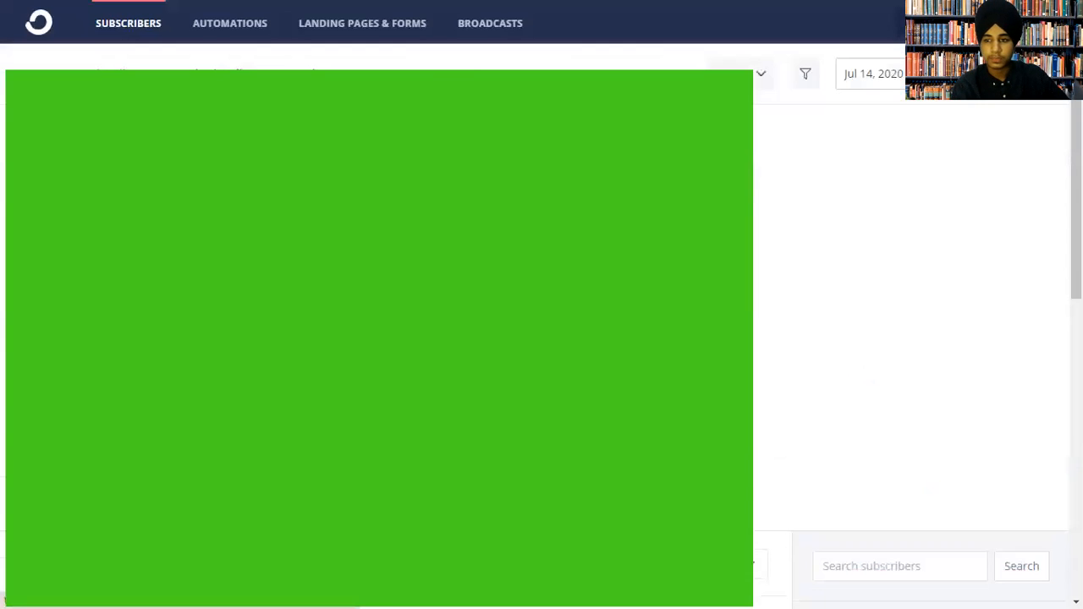
pyautogui.moveTo(1076, 203); pyautogui.dragTo(1076, 462)
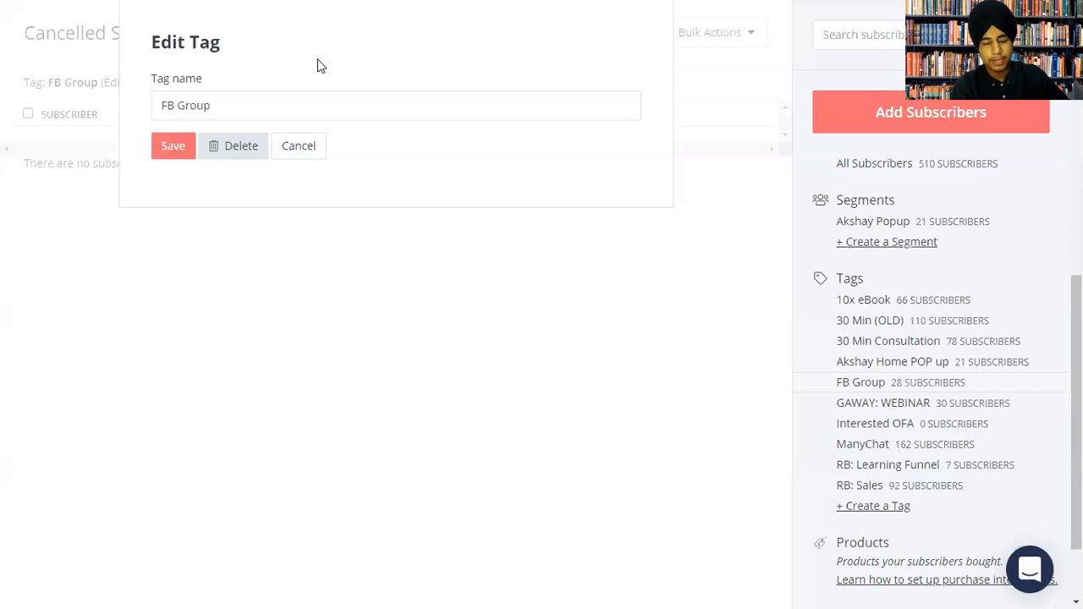
pyautogui.tripleClick(232, 109)
pyautogui.click(306, 148)
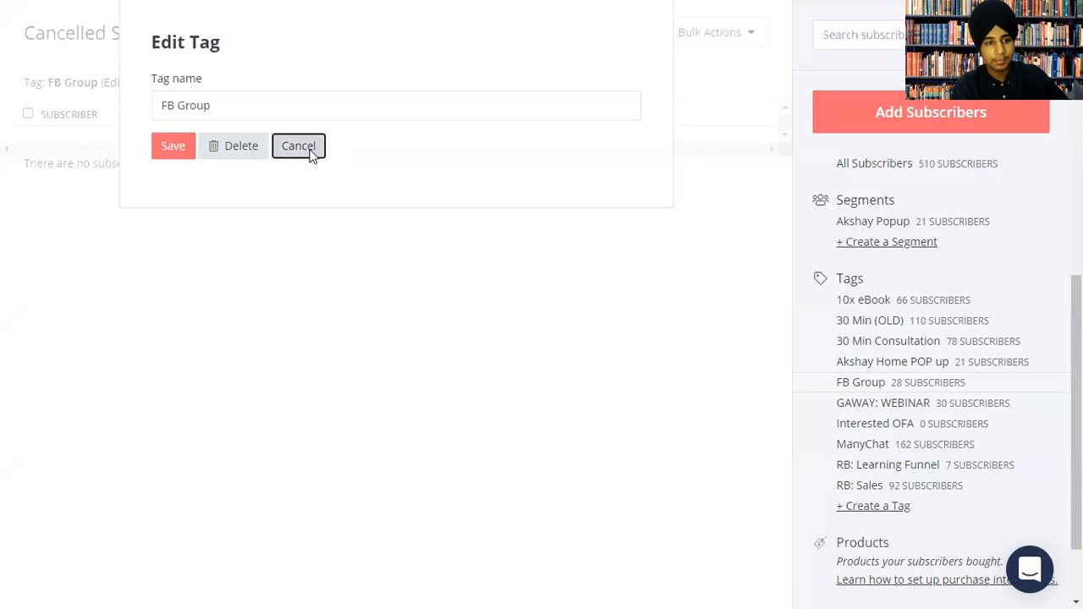
# Leave the FB Group view with the status filter unchanged and pick the Interested OFA tag.
pyautogui.moveTo(1076, 365); pyautogui.dragTo(1076, 311)
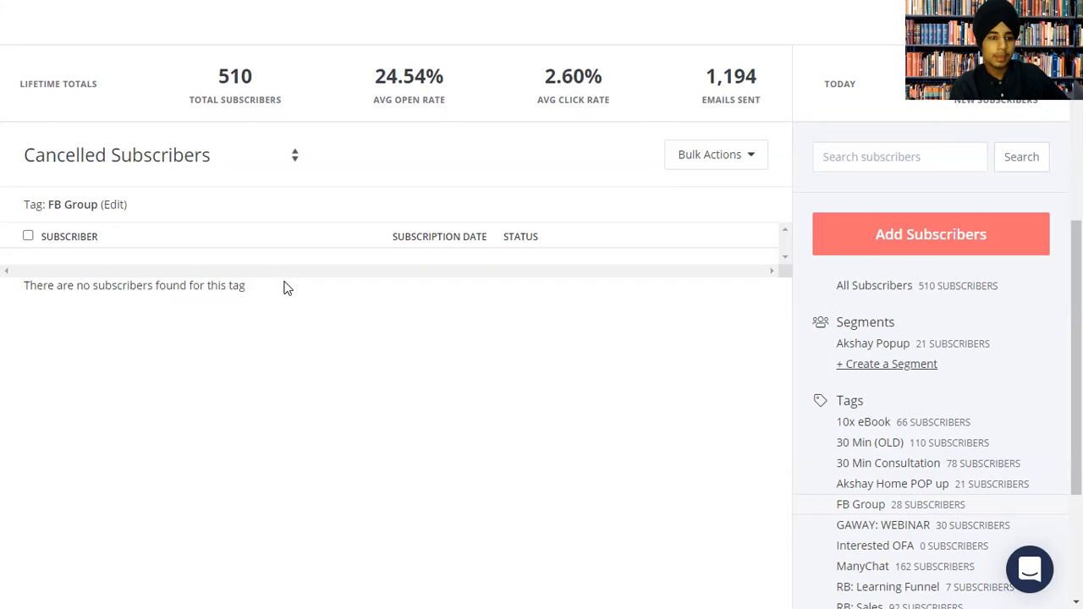
pyautogui.moveTo(23, 204); pyautogui.dragTo(101, 204)
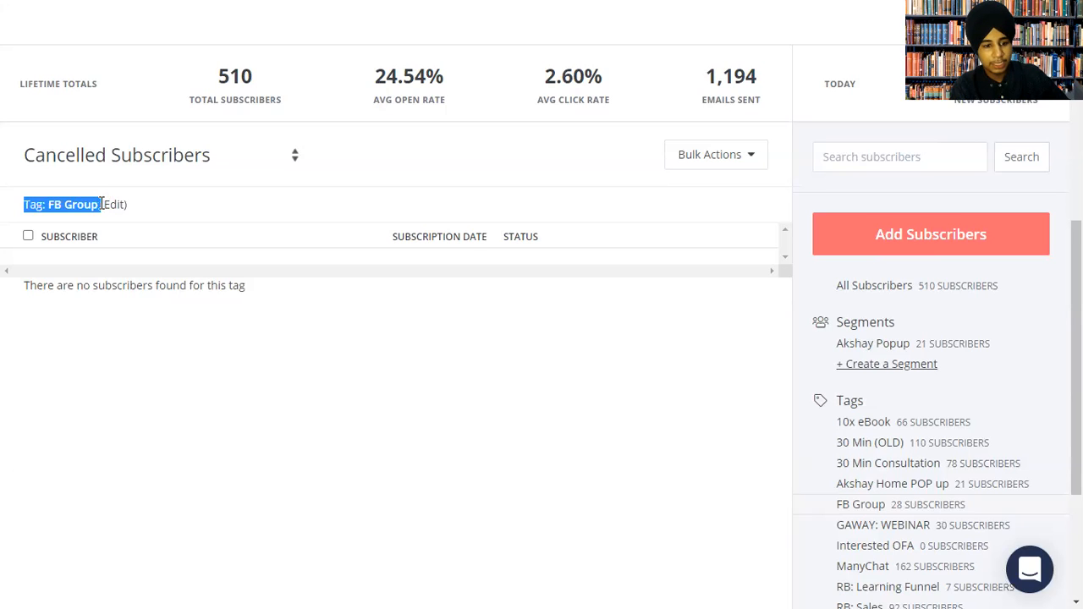
pyautogui.click(302, 378)
pyautogui.scroll(2, 675, 235)
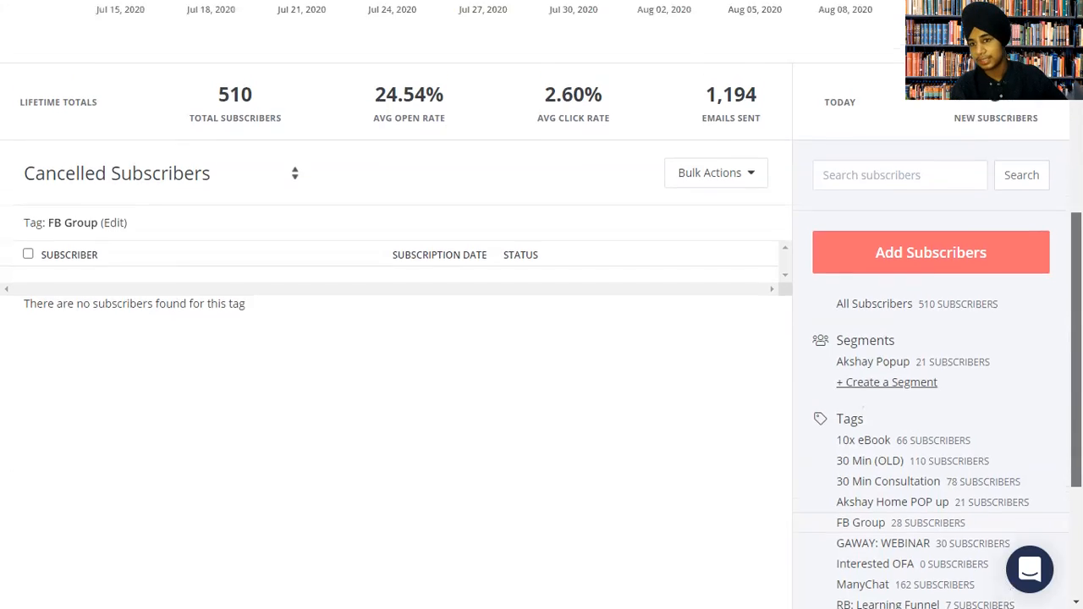
pyautogui.scroll(1, 513, 341)
pyautogui.click(265, 339)
pyautogui.click(606, 338)
pyautogui.scroll(-5, 851, 418)
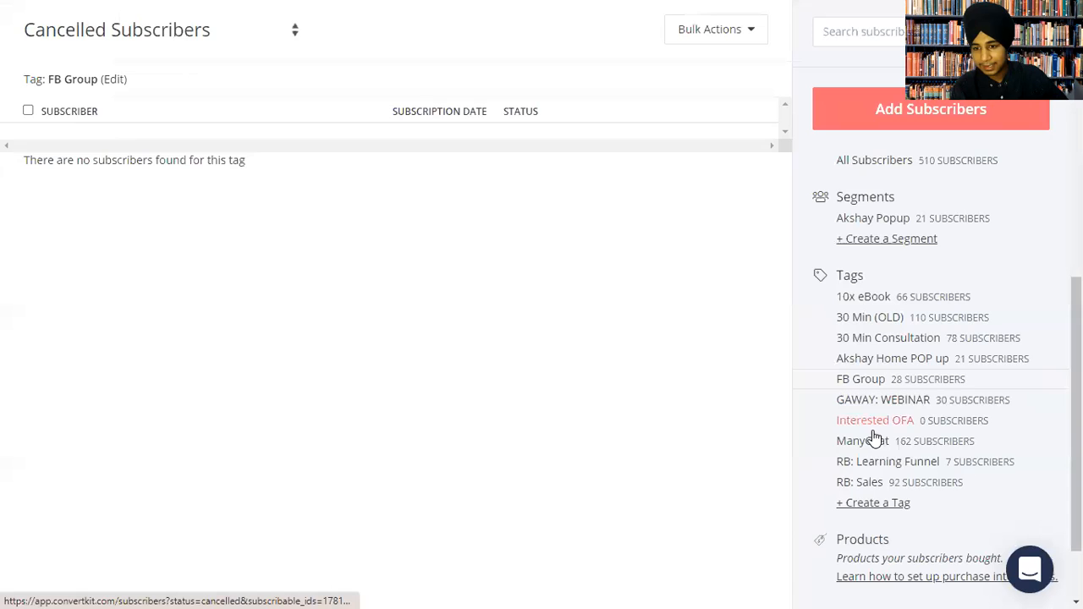
pyautogui.click(866, 427)
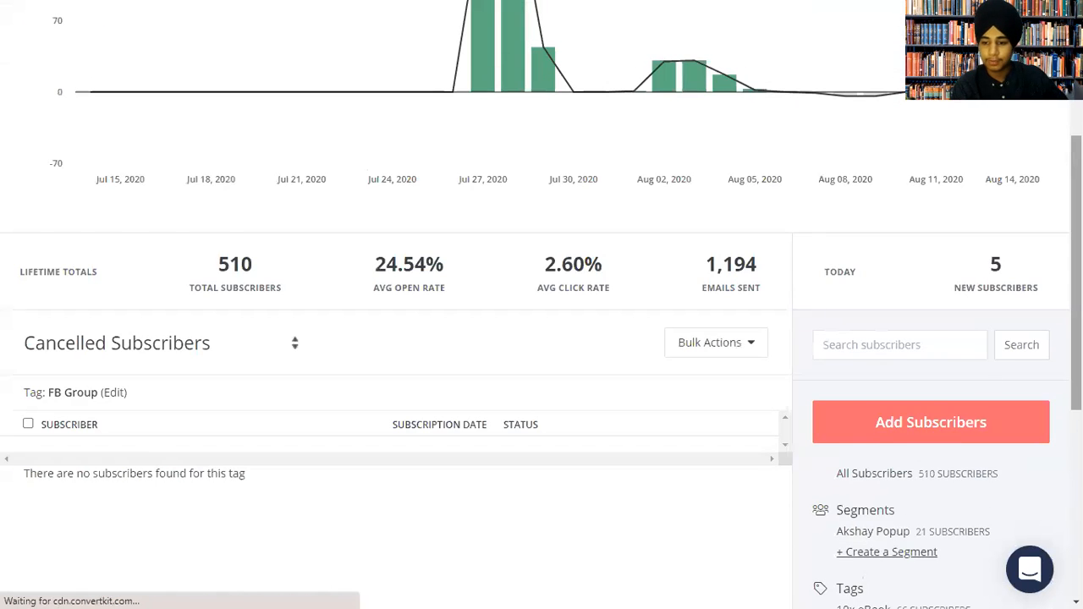
# Keep the Cancelled Subscribers status on the Interested OFA tag, which lists no subscribers.
pyautogui.click(127, 78)
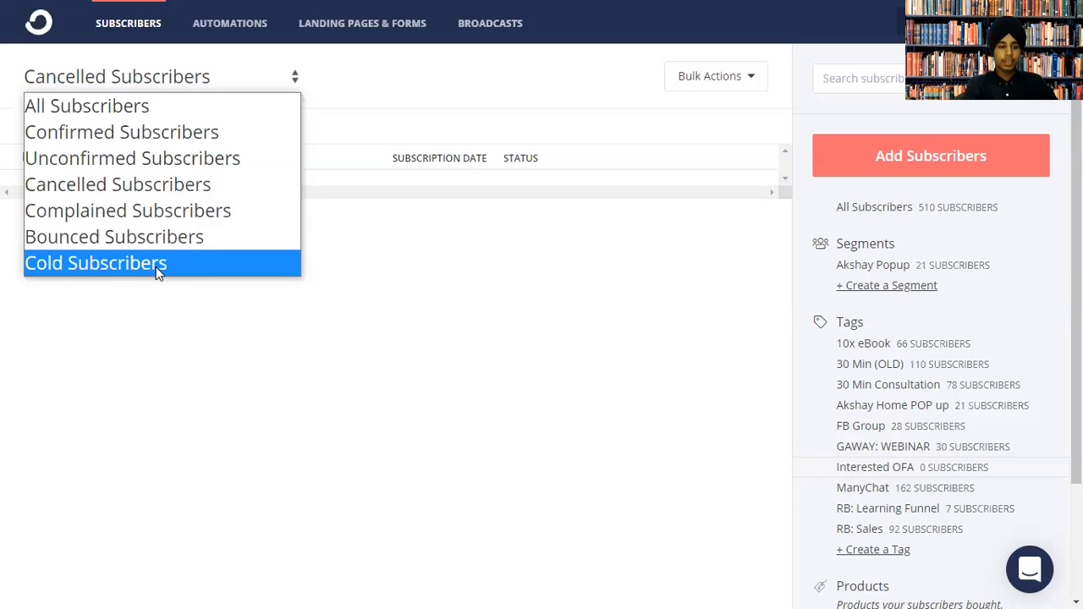
pyautogui.click(356, 328)
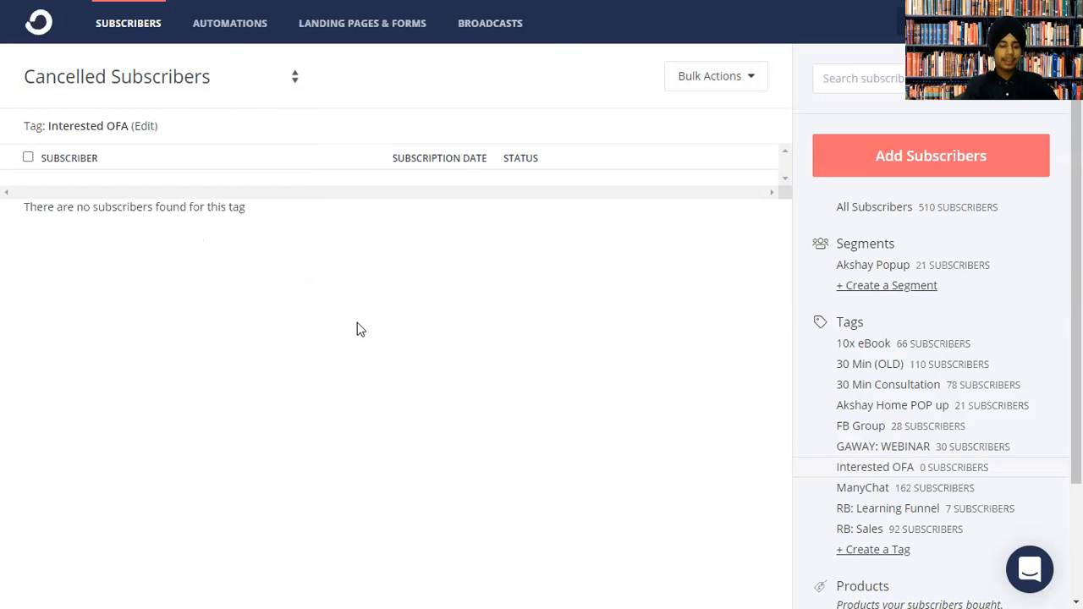
pyautogui.click(241, 32)
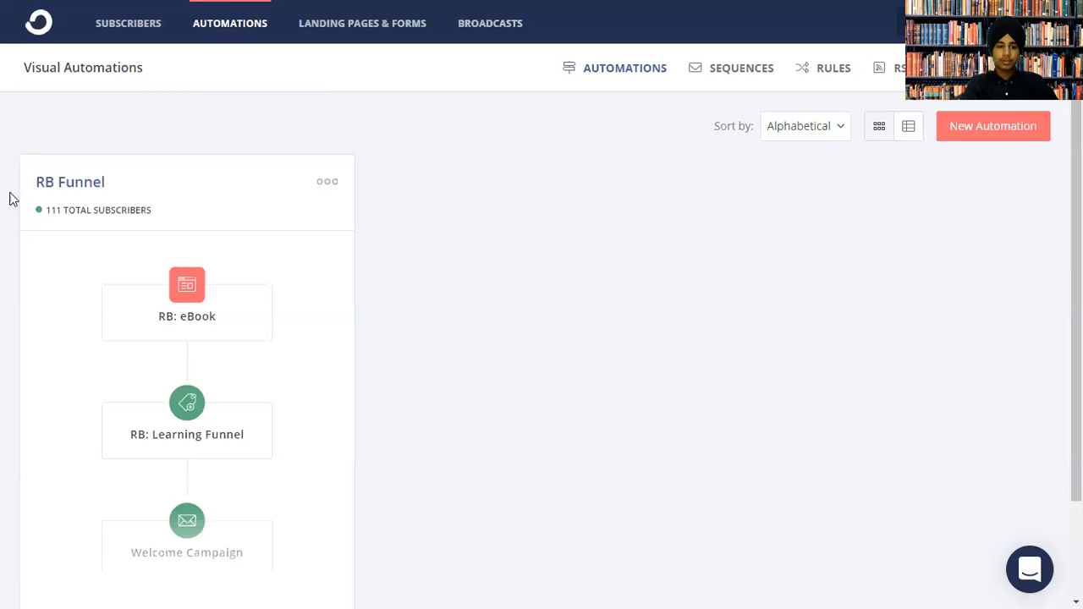
# Create a new visual automation titled 'CK DEMO'.
pyautogui.click(955, 134)
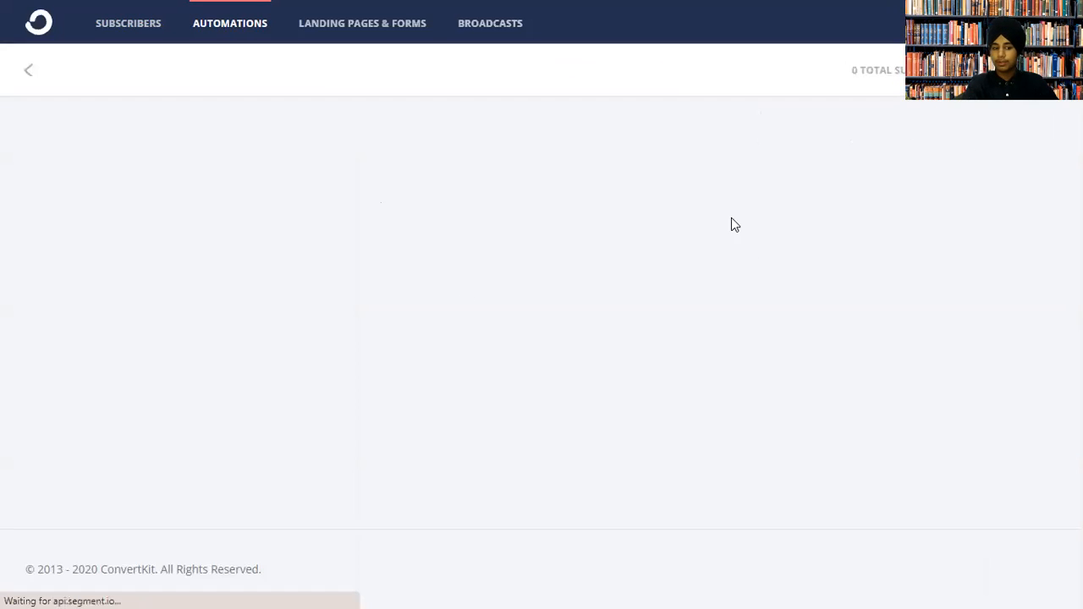
pyautogui.doubleClick(179, 65)
pyautogui.tripleClick(180, 67)
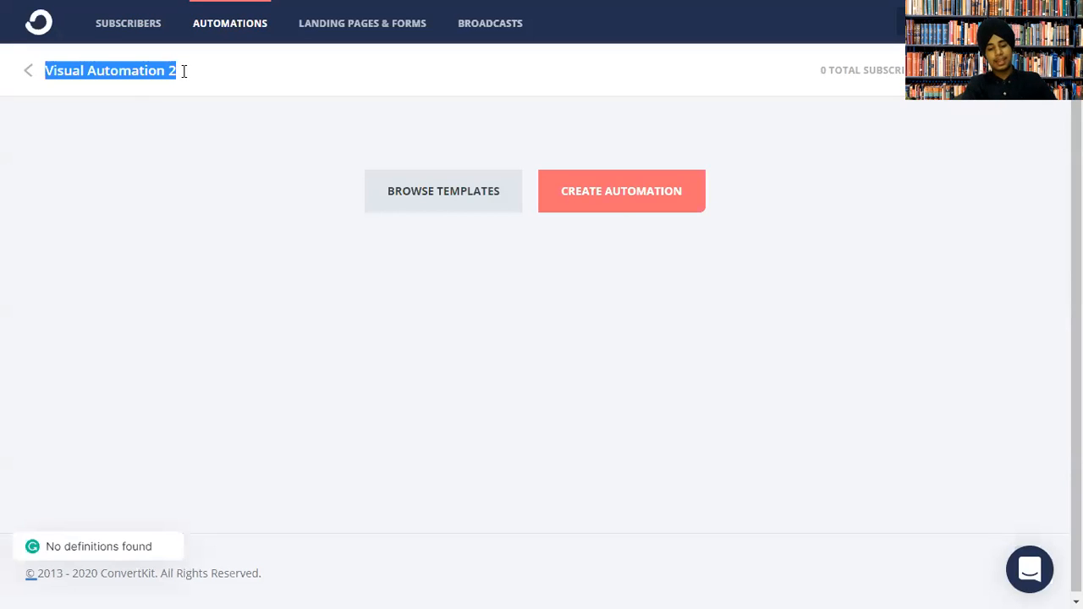
pyautogui.write('V')
pyautogui.press('BackSpace')
pyautogui.write('c')
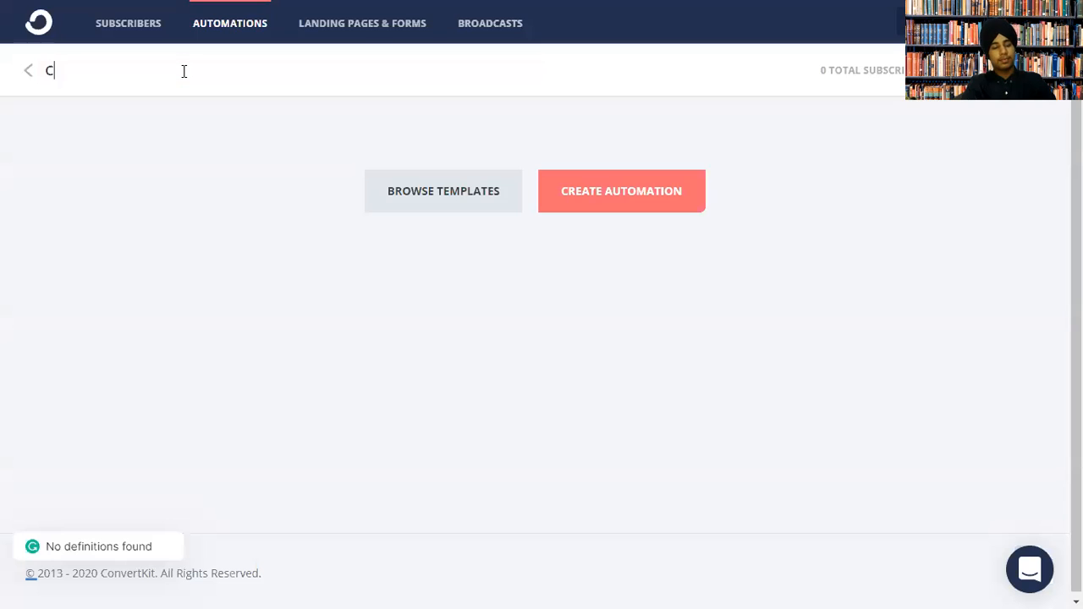
pyautogui.write('K DEMO')
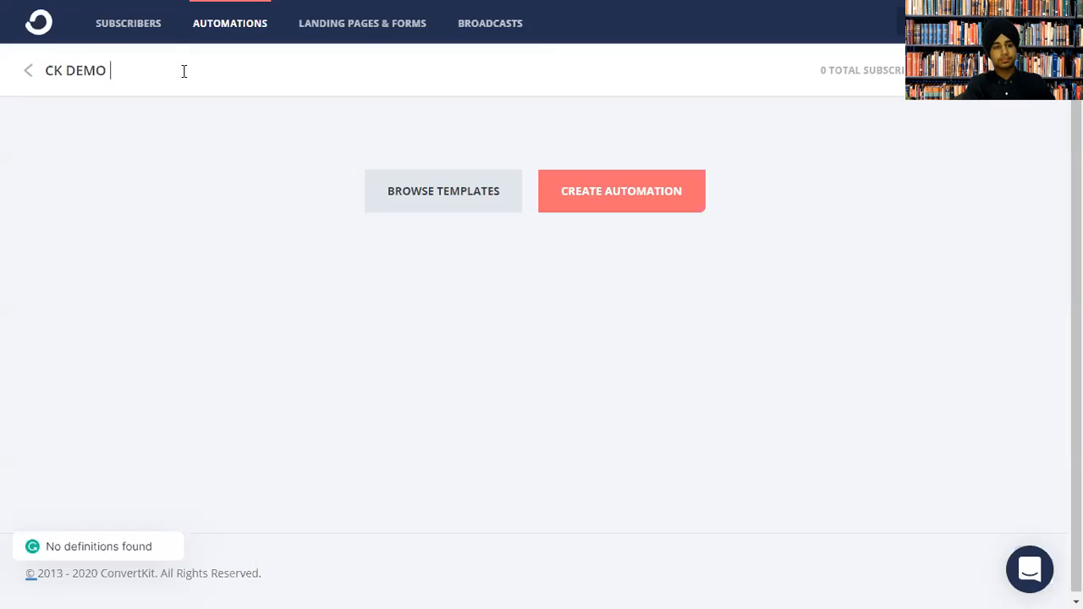
pyautogui.click(648, 212)
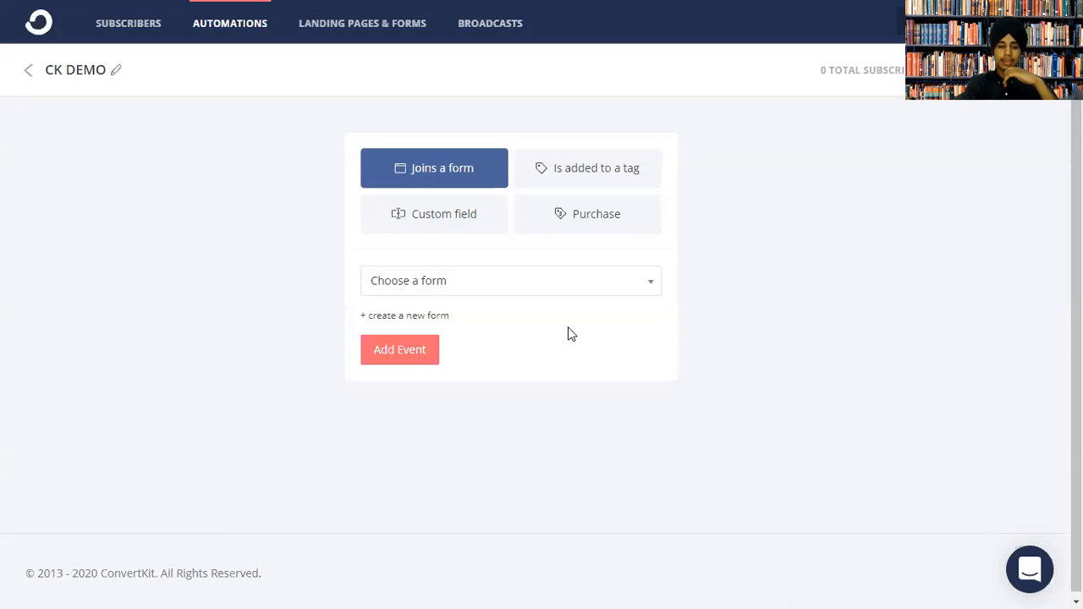
# Open the 'Choose a form' list for the Joins a form trigger, showing RB: eBook.
pyautogui.click(474, 282)
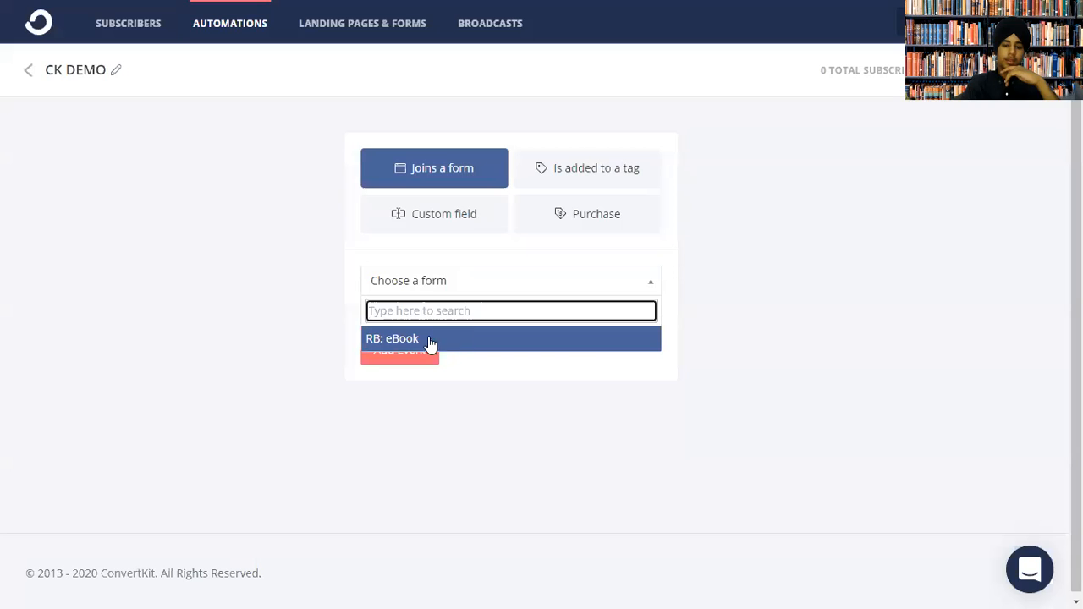
pyautogui.click(429, 388)
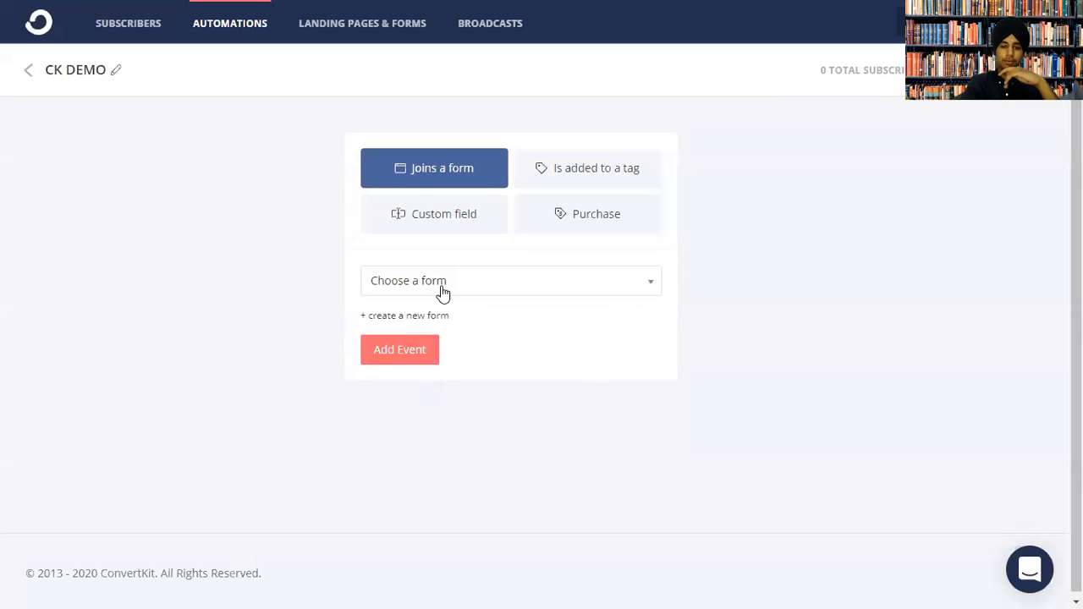
pyautogui.click(441, 292)
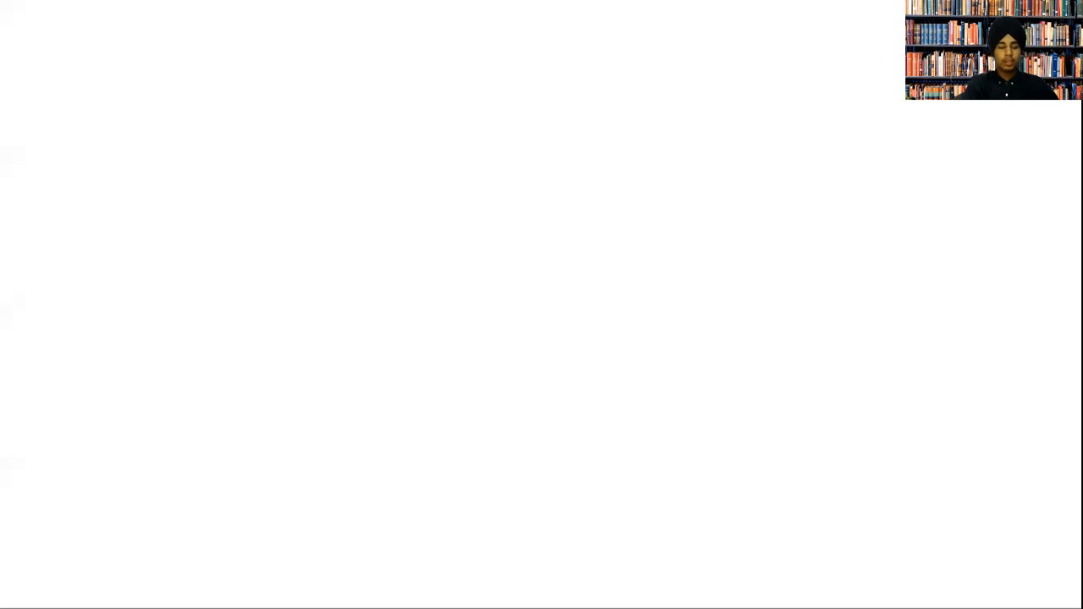
# Draw a rectangle at left labelled 'FORM'.
pyautogui.moveTo(107, 215)
pyautogui.mouseDown()
pyautogui.moveTo(255, 296)
pyautogui.moveTo(315, 348)
pyautogui.mouseUp()
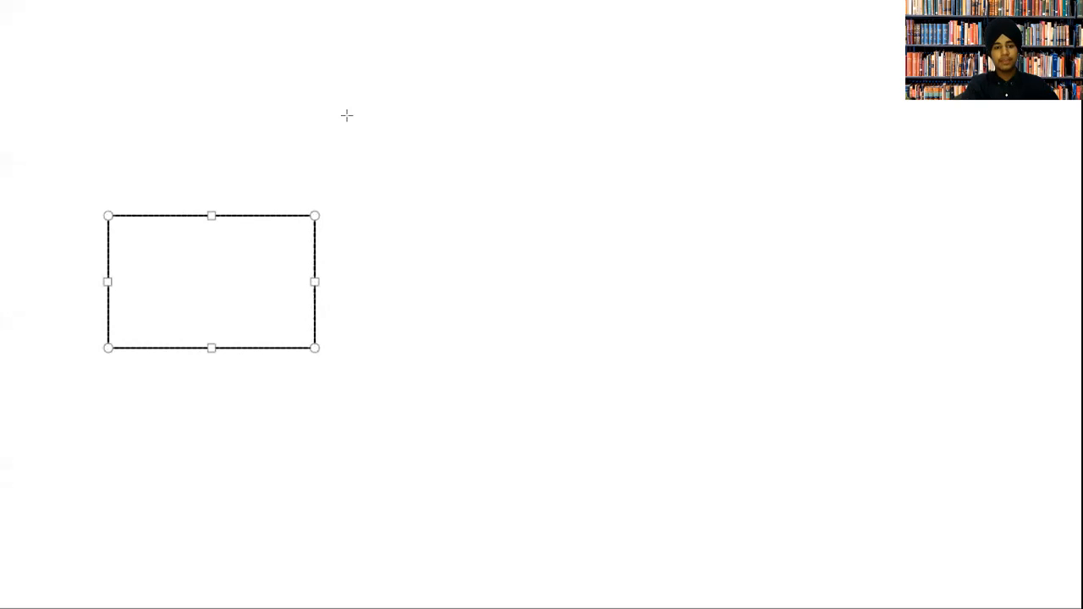
pyautogui.click(123, 271)
pyautogui.click(134, 273)
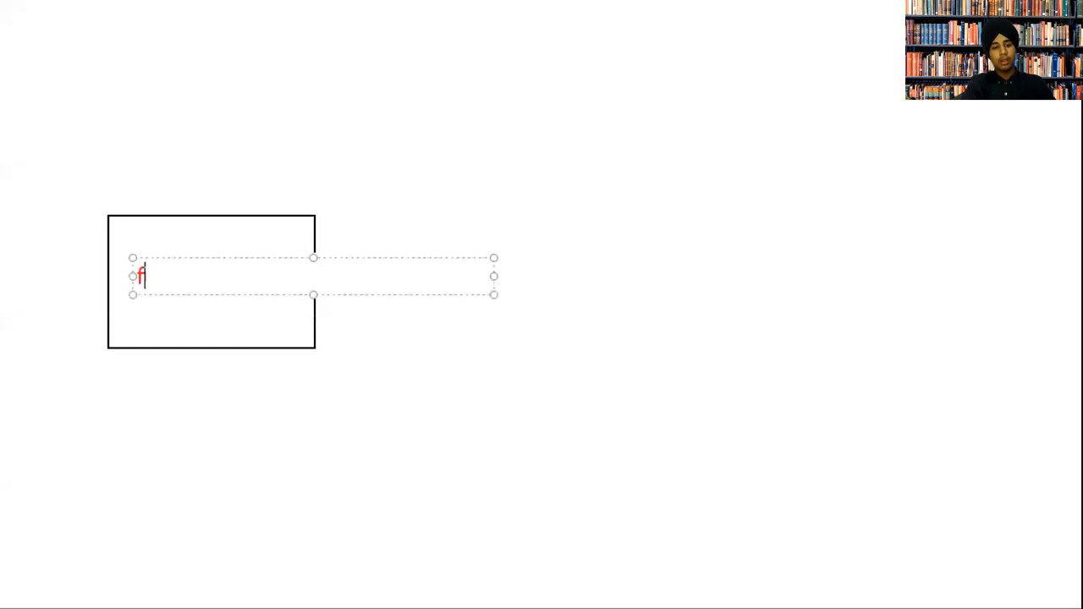
pyautogui.write('FORM')
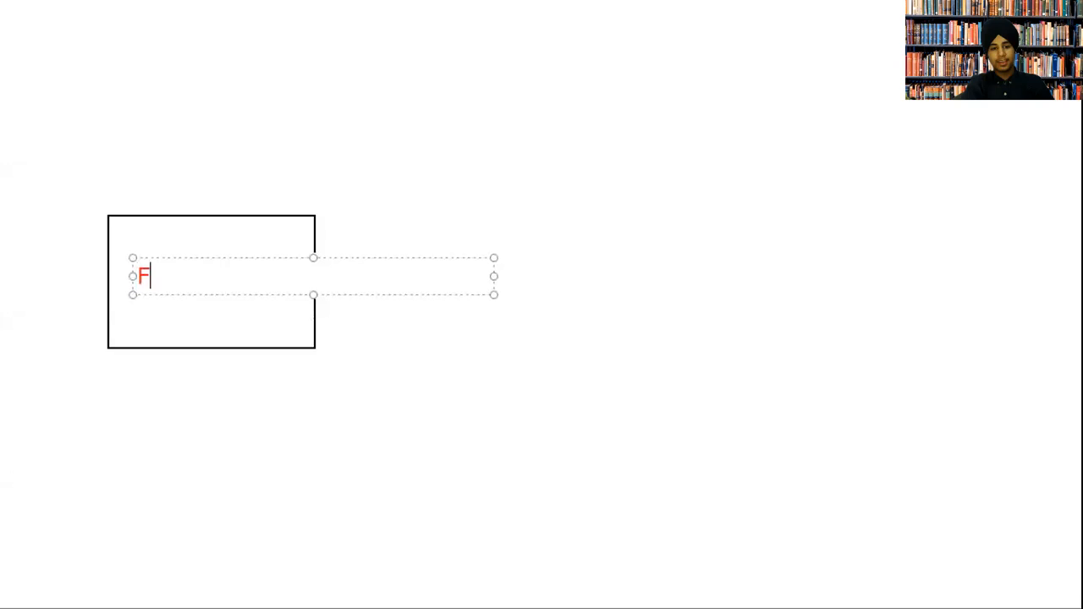
pyautogui.click(353, 352)
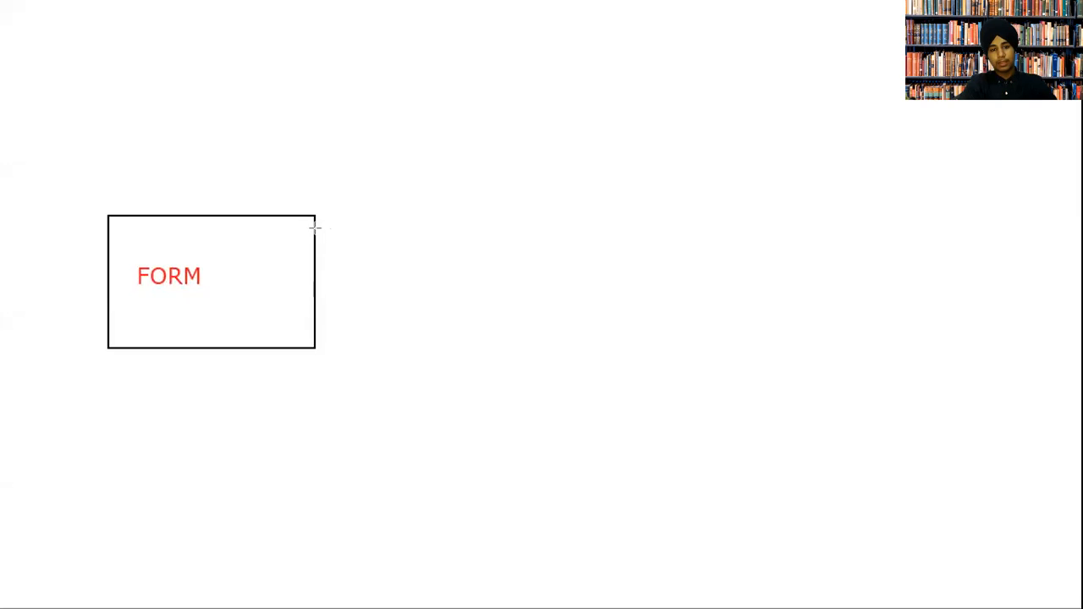
# Add two double-headed arrows, one running down-right and one rising to the upper right.
pyautogui.moveTo(318, 241); pyautogui.dragTo(454, 388)
pyautogui.moveTo(743, 212)
pyautogui.mouseDown()
pyautogui.moveTo(662, 346)
pyautogui.moveTo(606, 379)
pyautogui.mouseUp()
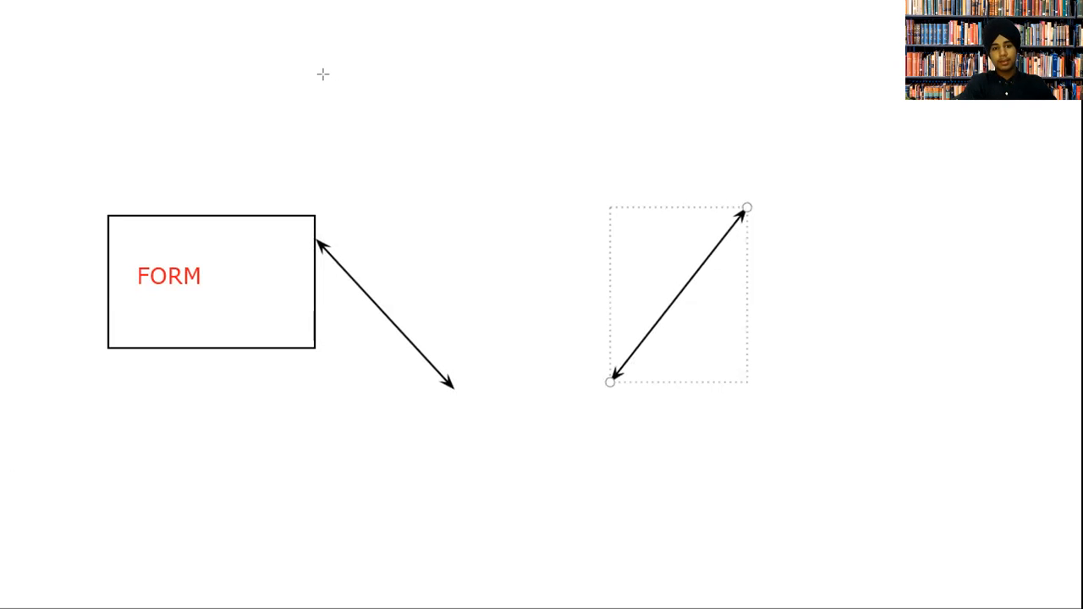
pyautogui.press('r')
# Draw a top-right rectangle labelled 'SEQ'.
pyautogui.moveTo(745, 110); pyautogui.dragTo(1034, 212)
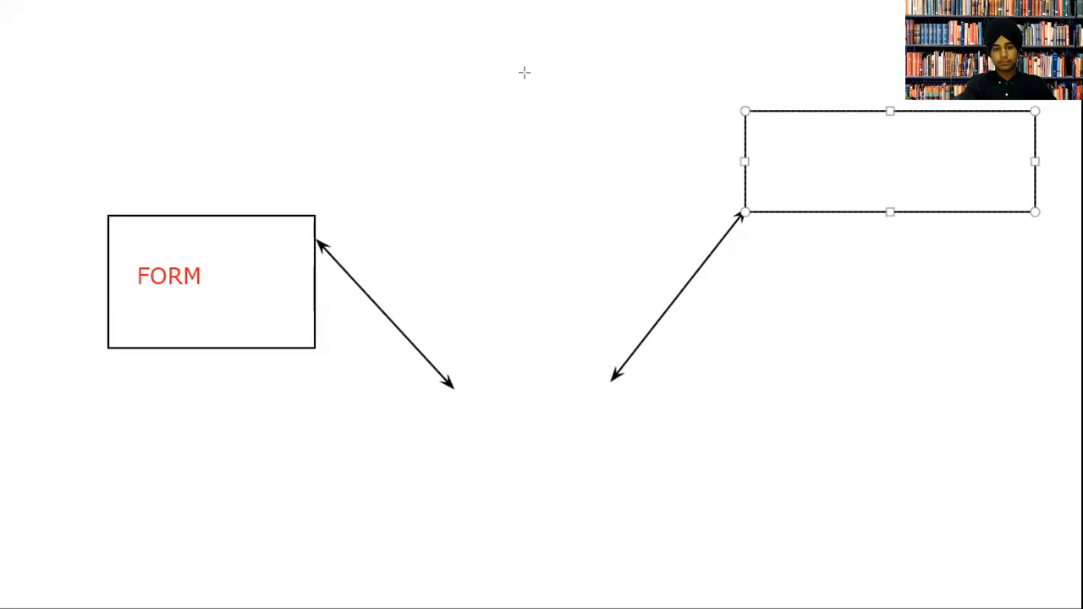
pyautogui.write('SEQ')
pyautogui.click(900, 327)
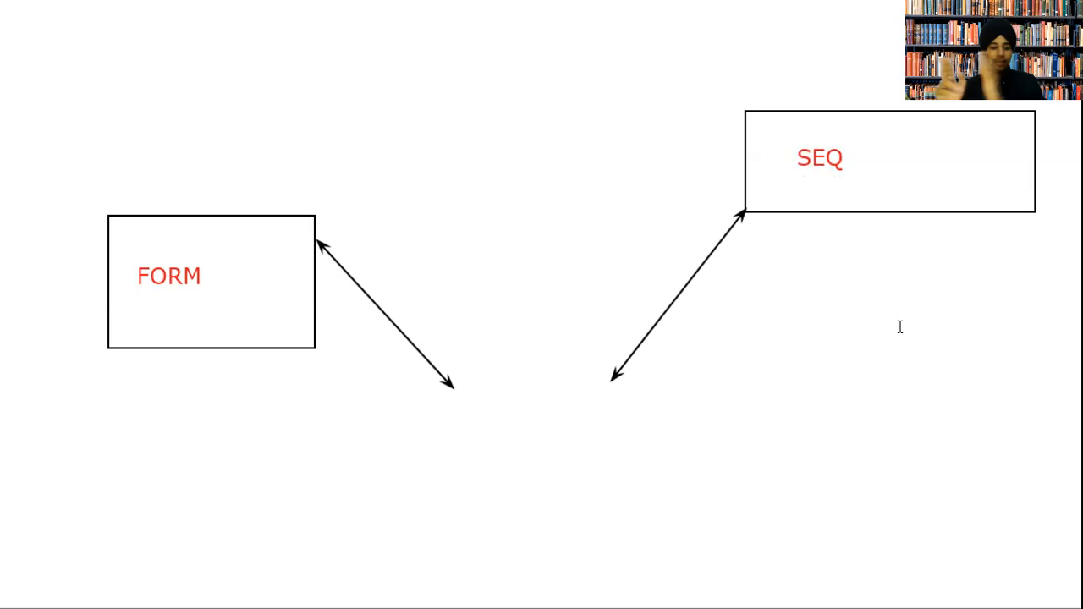
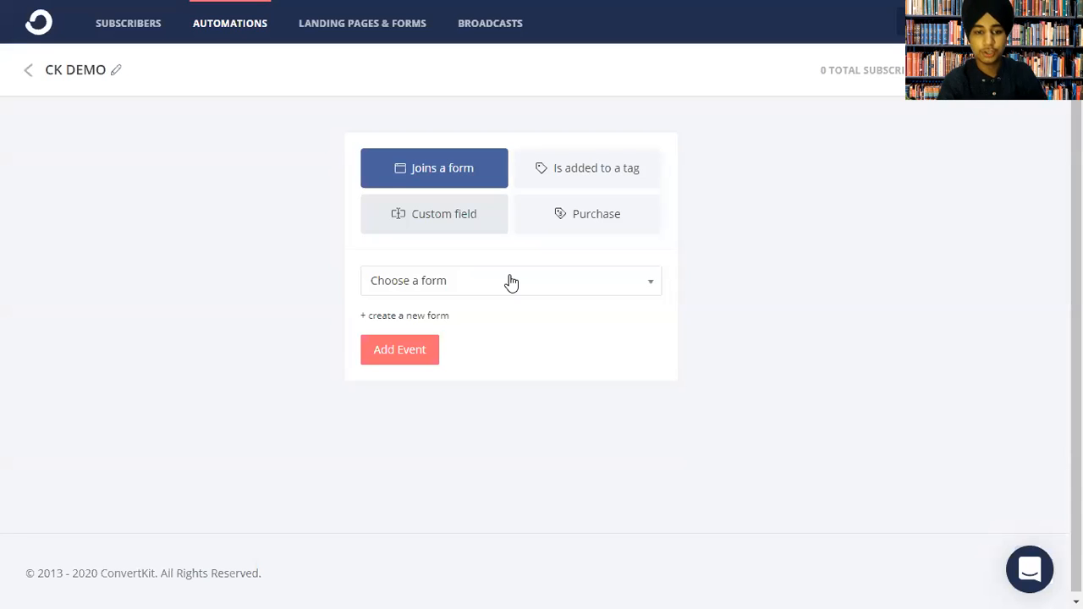
# Choose 'RB: eBook' as the Joins a form trigger, then start creating a new form.
pyautogui.click(491, 342)
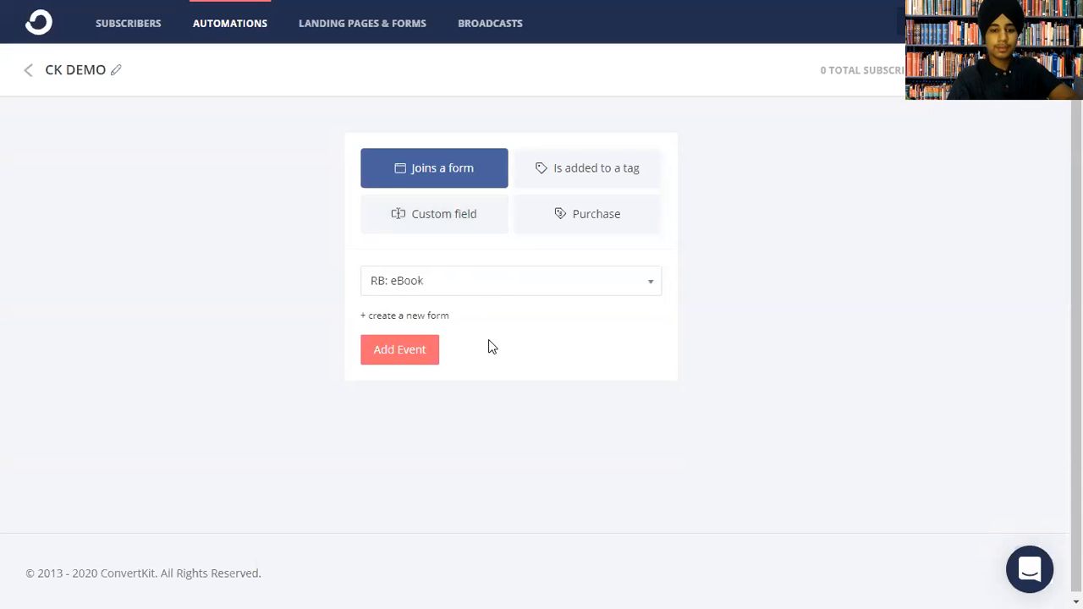
pyautogui.click(438, 316)
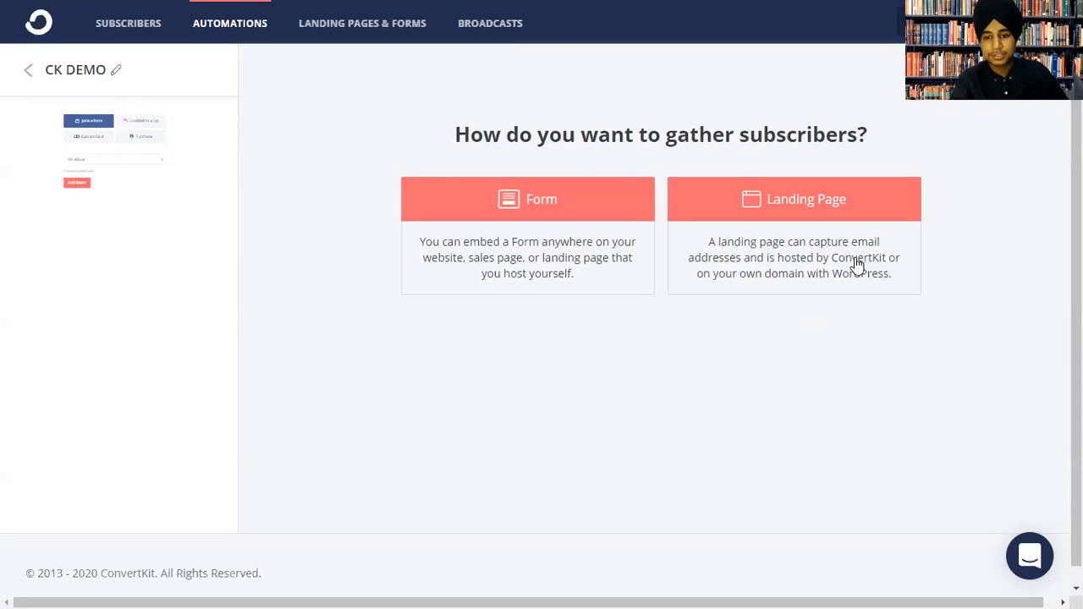
# Create a new modal-format form from the Mills template.
pyautogui.click(625, 252)
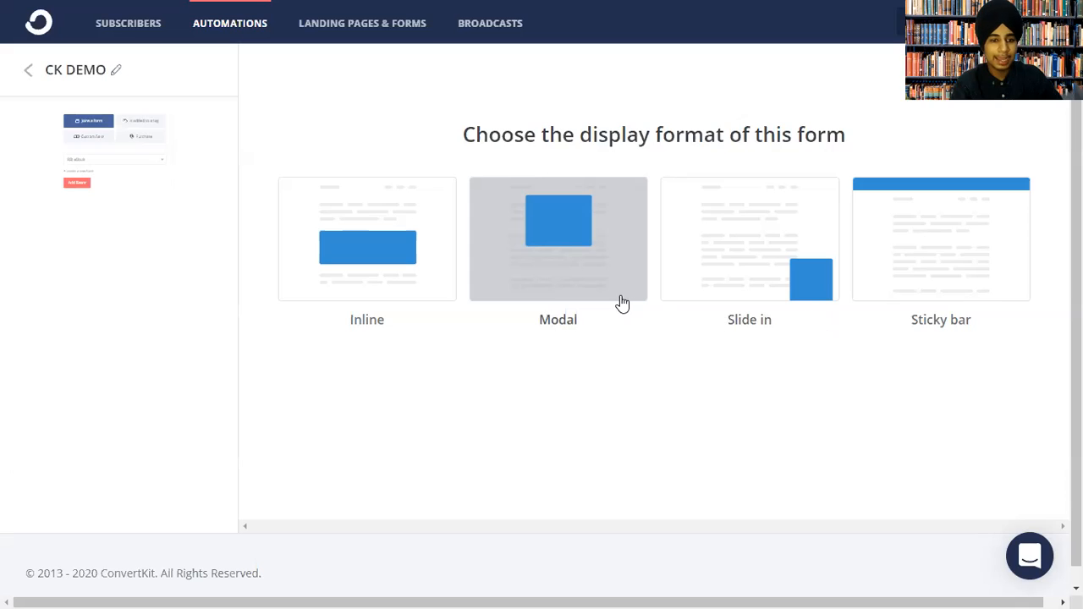
pyautogui.click(599, 270)
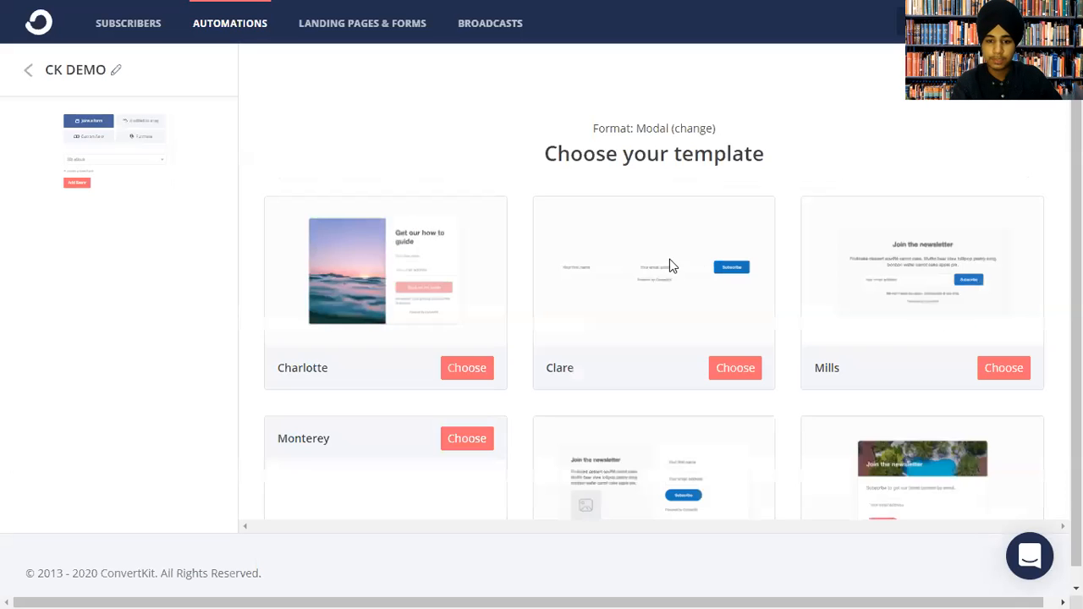
pyautogui.scroll(-1, 1019, 291)
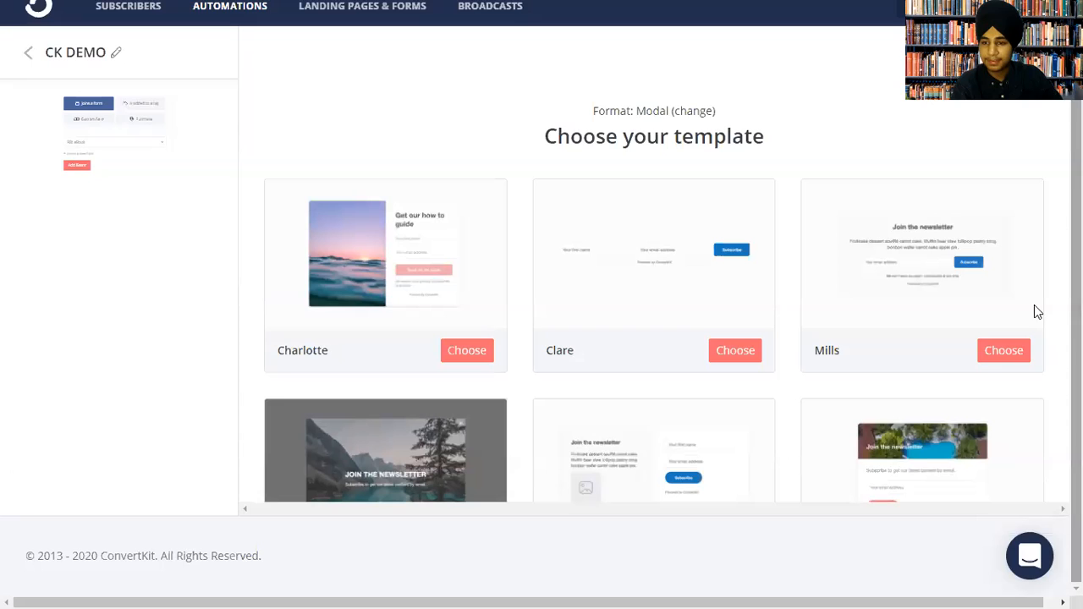
pyautogui.click(998, 354)
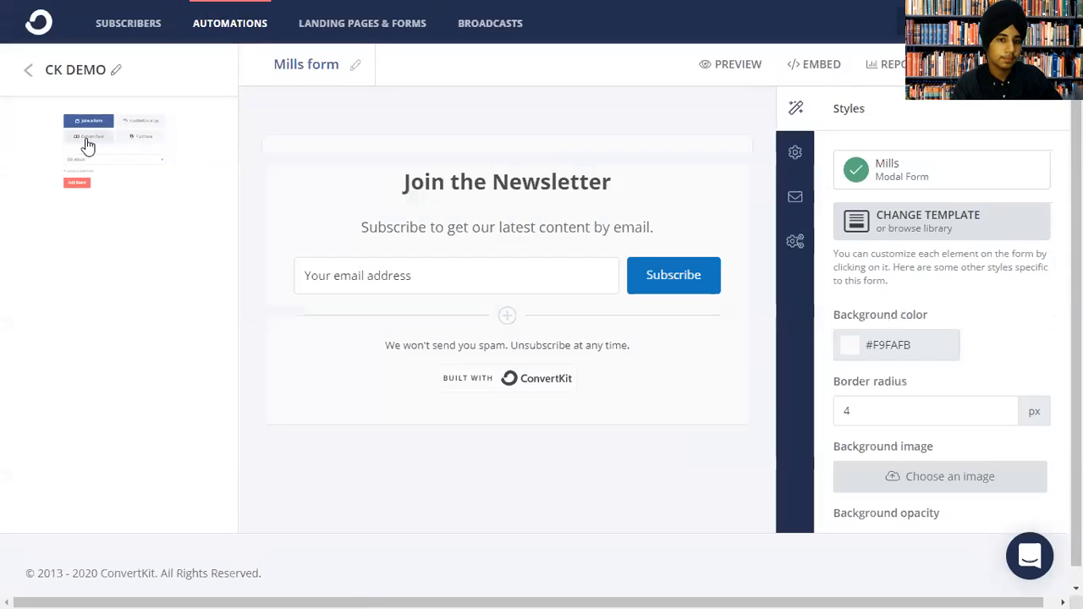
# Turn off Show Powered By Link on the Mills form and select the 'Join the Newsletter' headline.
pyautogui.click(407, 181)
pyautogui.click(668, 227)
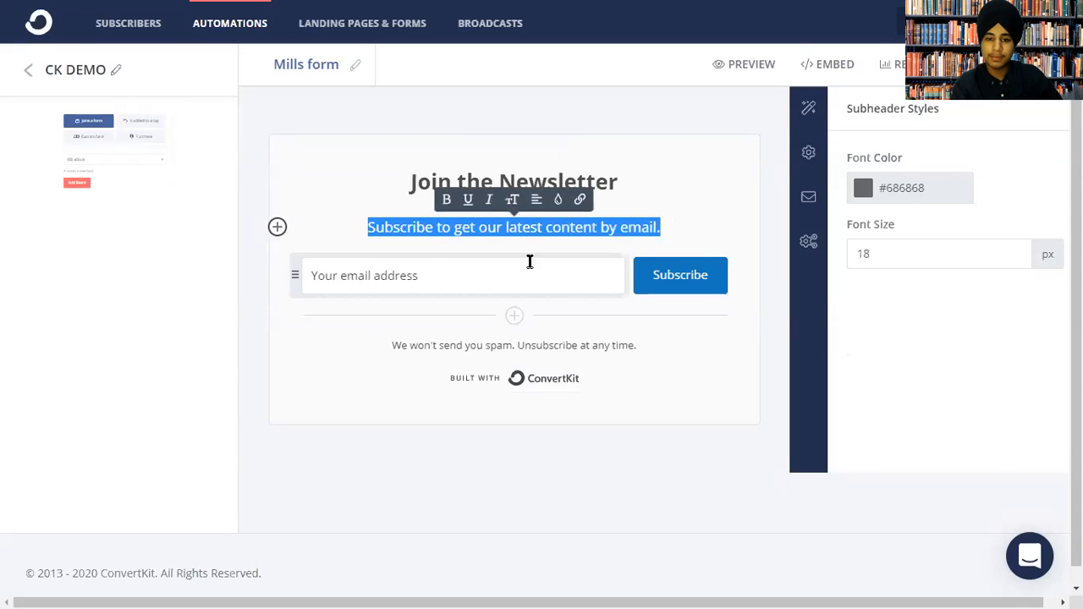
pyautogui.click(622, 367)
pyautogui.click(853, 158)
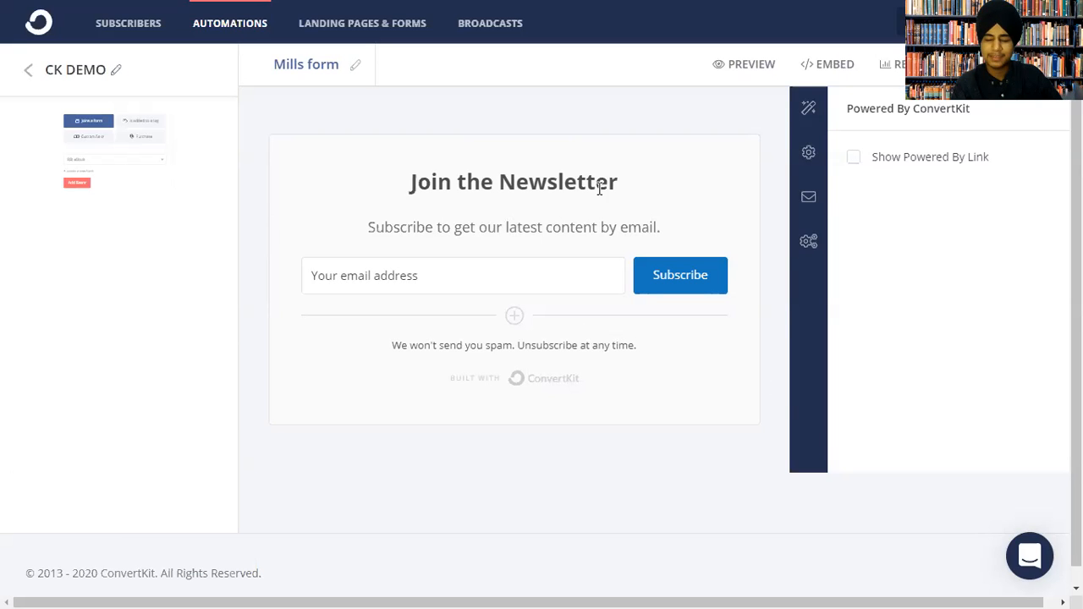
pyautogui.tripleClick(450, 168)
# Replace the headline with '77+ Subject Lines to Get MORE OPENS', underlining MORE OPENS.
pyautogui.press('BackSpace')
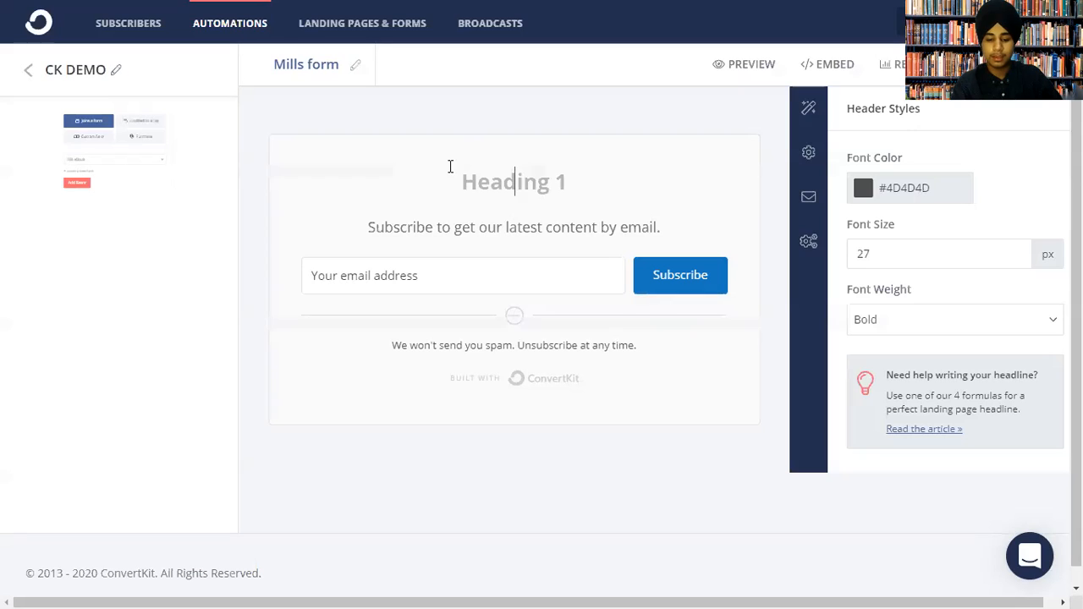
pyautogui.write('77')
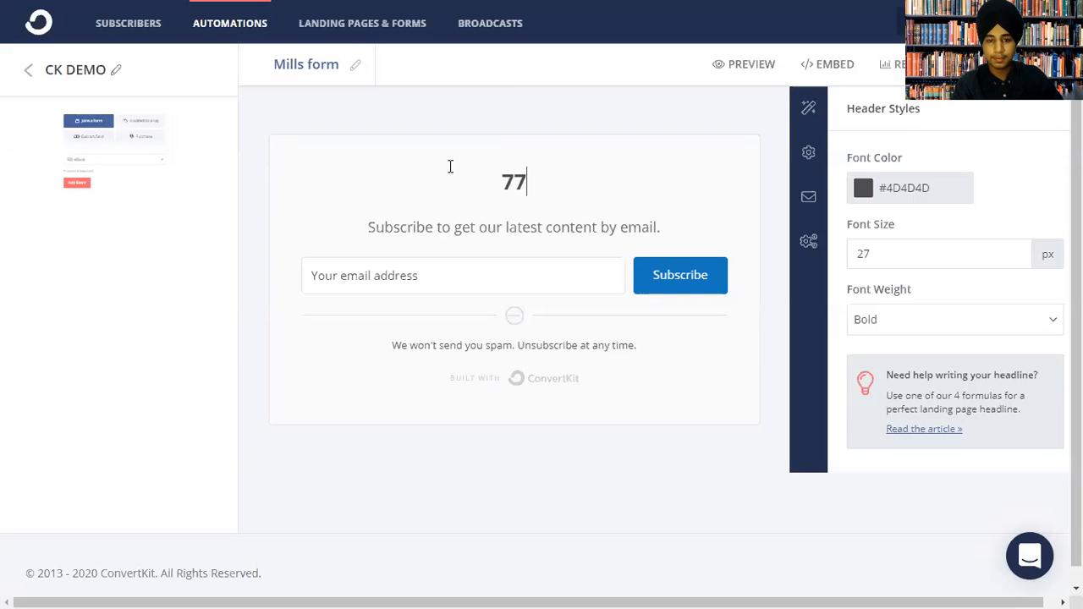
pyautogui.write('+ S')
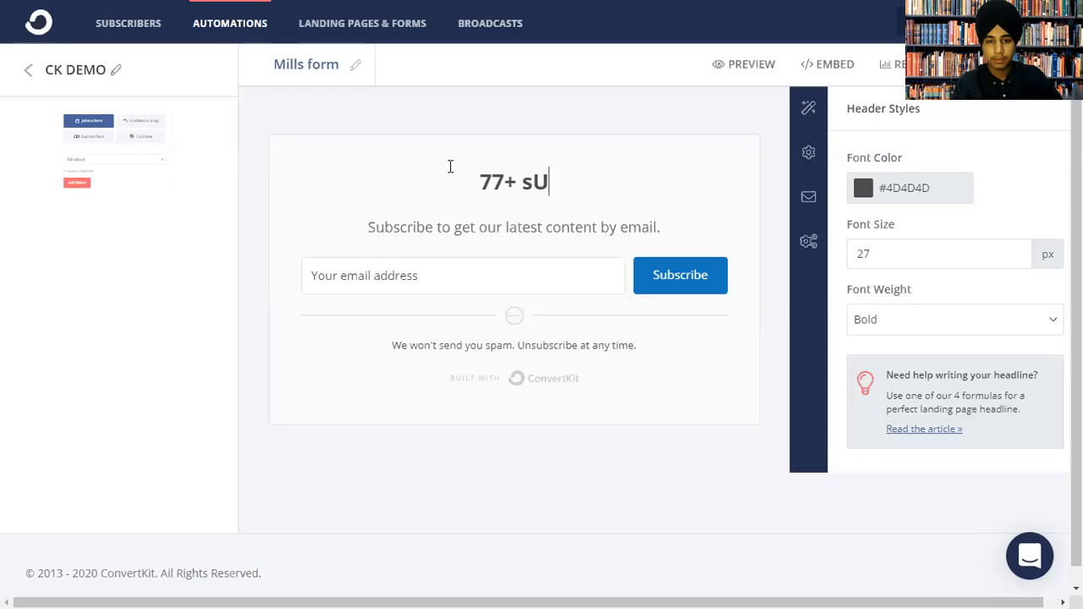
pyautogui.write('u')
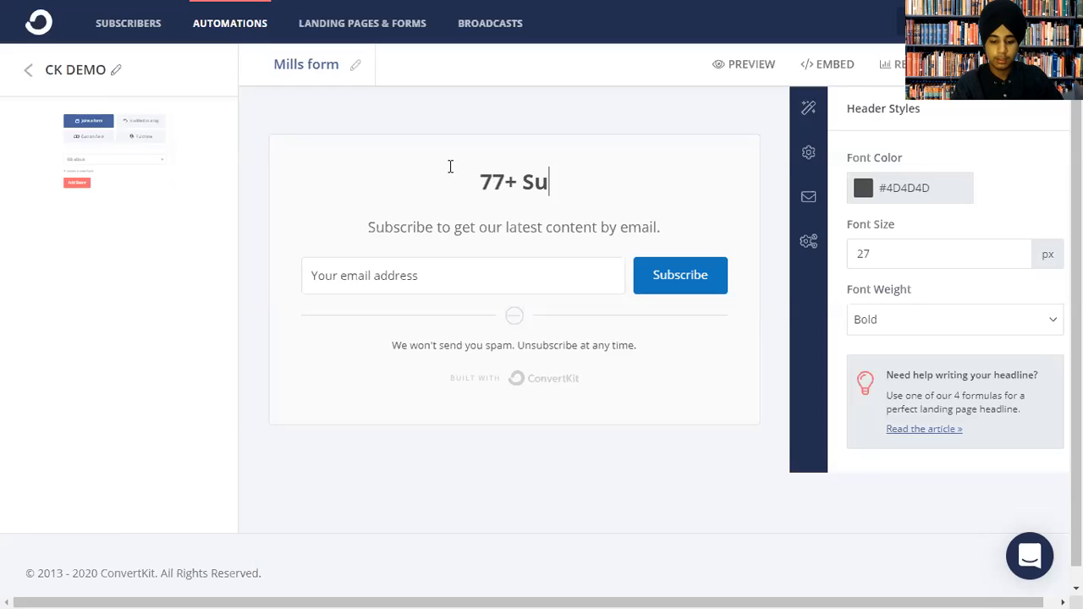
pyautogui.write('bject ')
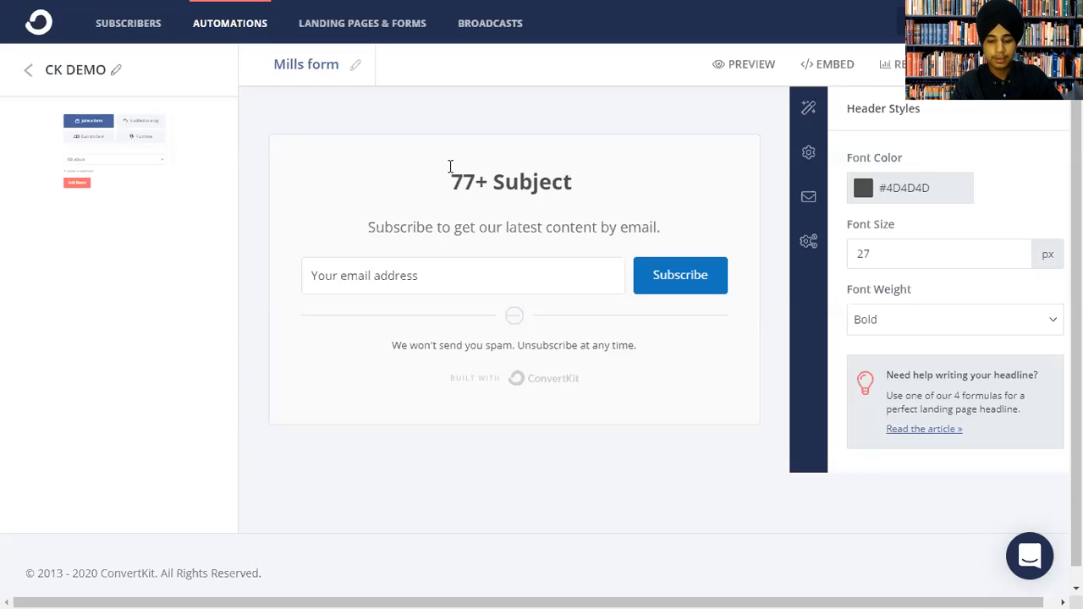
pyautogui.write('Lin')
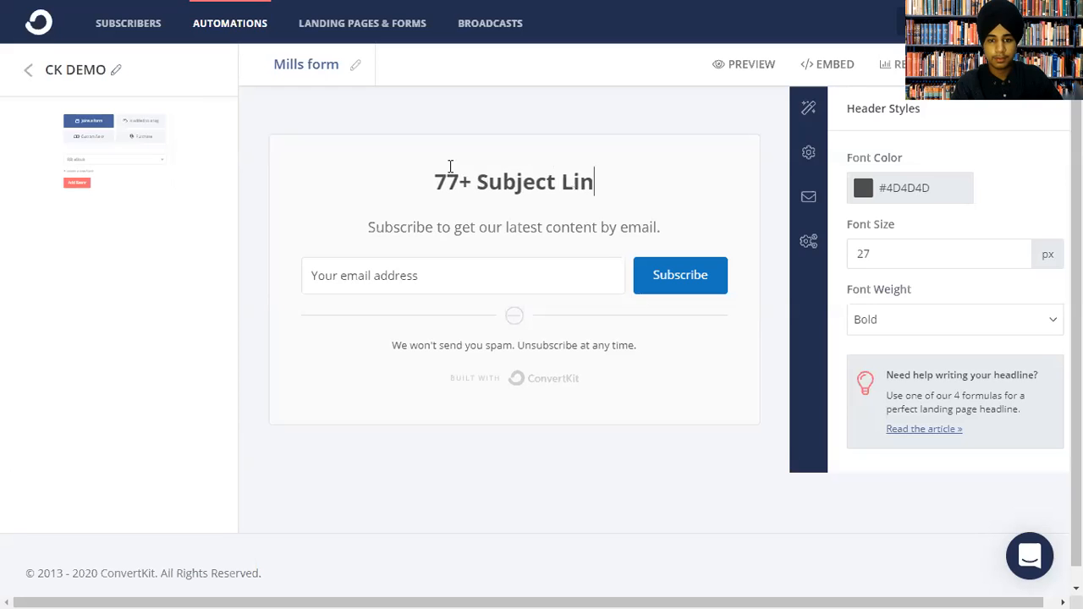
pyautogui.write('es to Get ')
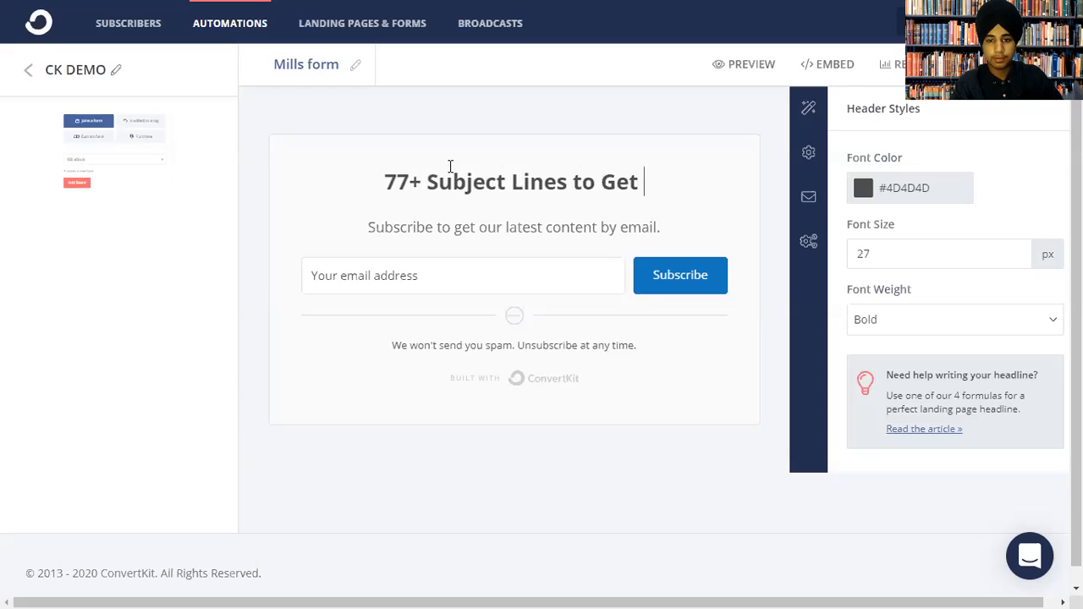
pyautogui.write('MORE OPENS')
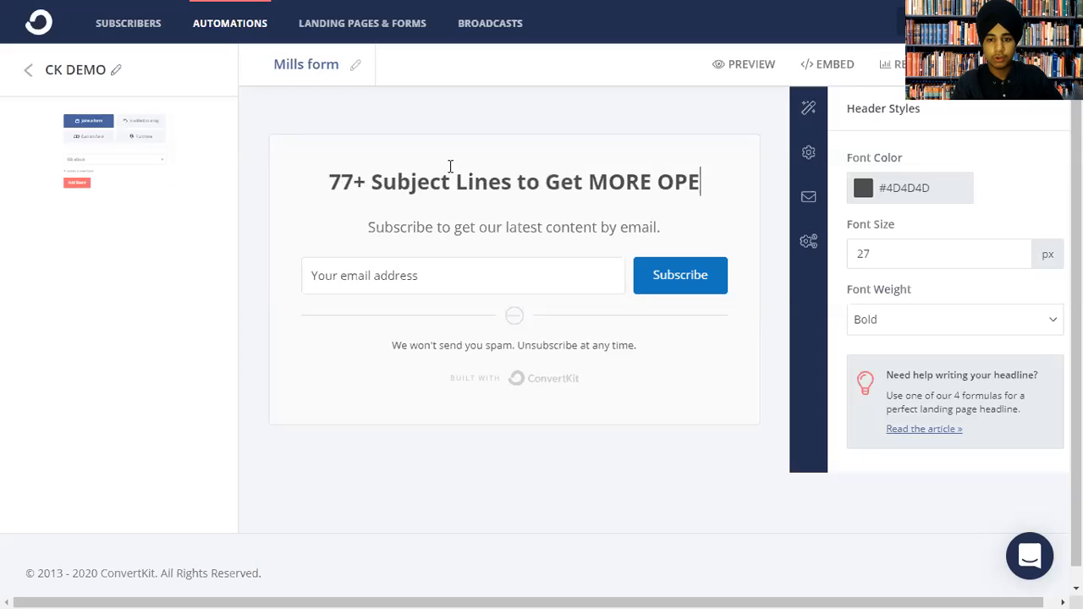
pyautogui.moveTo(576, 184); pyautogui.dragTo(723, 189)
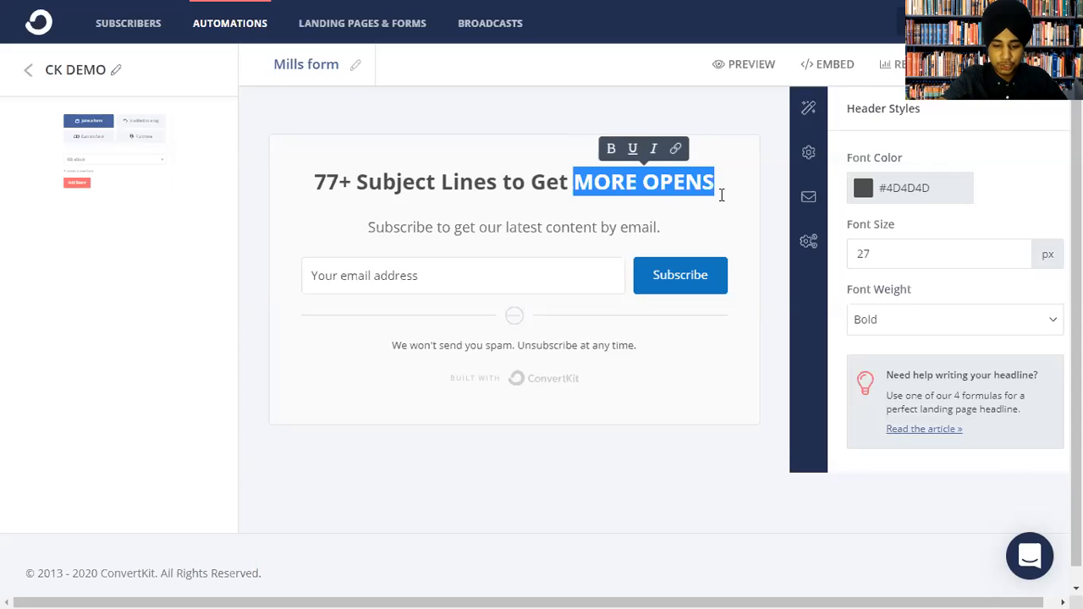
pyautogui.hotkey('ctrl', 'u')
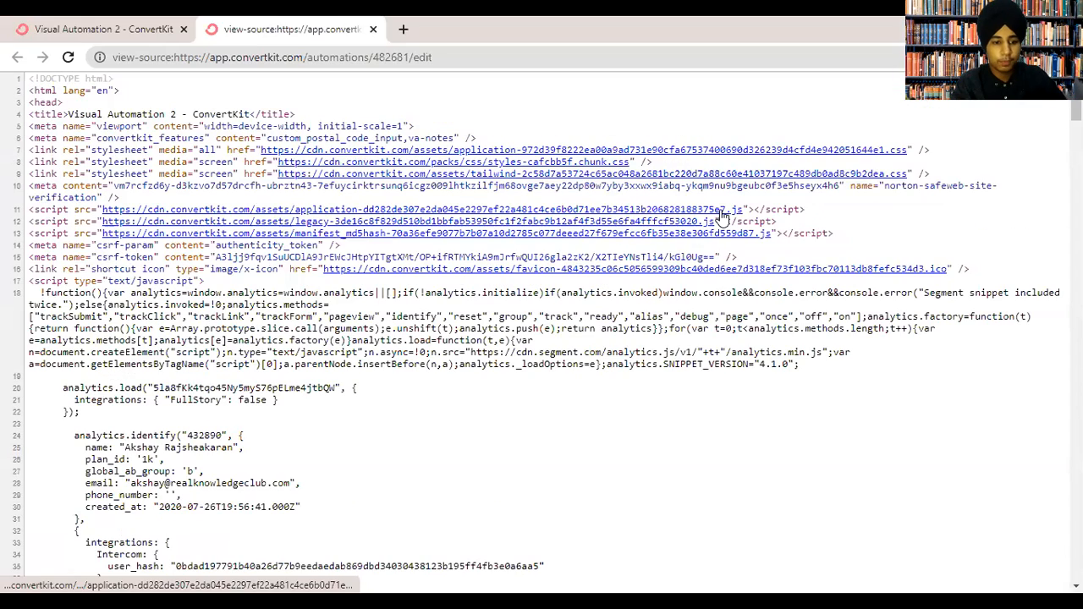
pyautogui.click(373, 29)
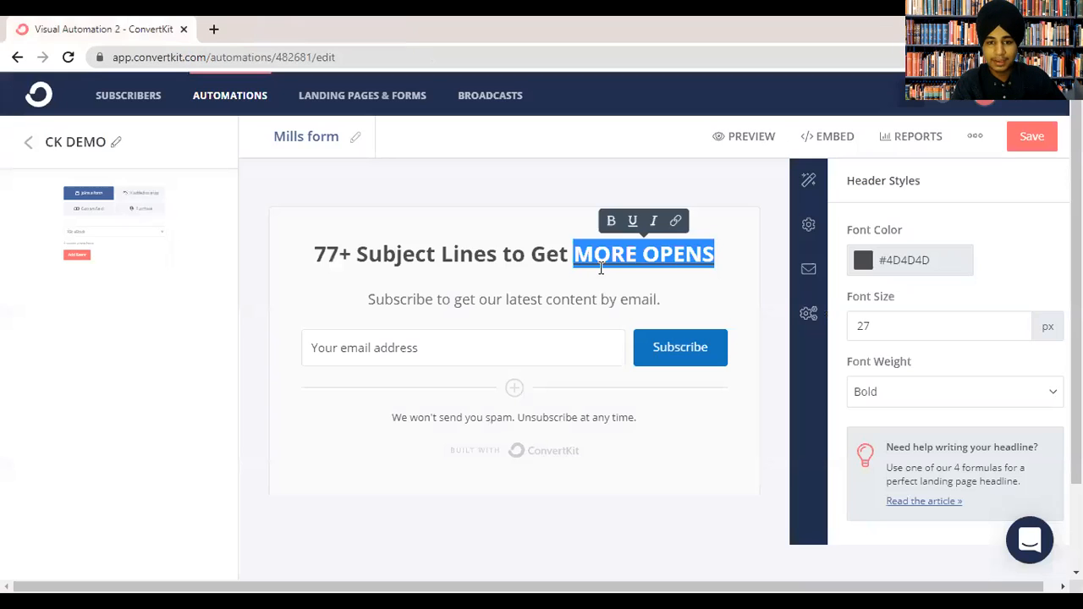
pyautogui.press('F11')
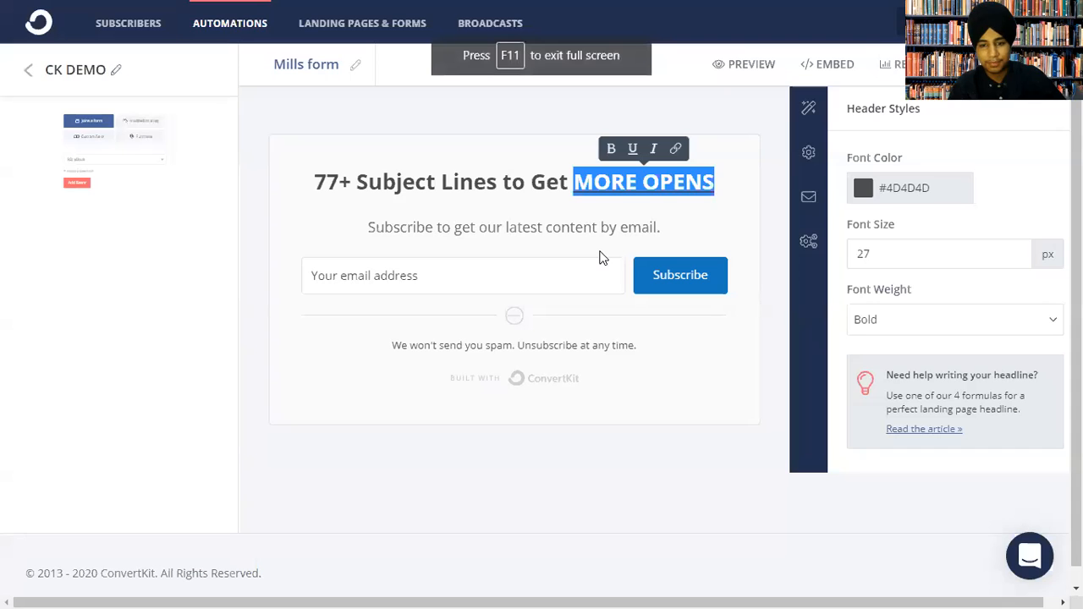
pyautogui.click(632, 148)
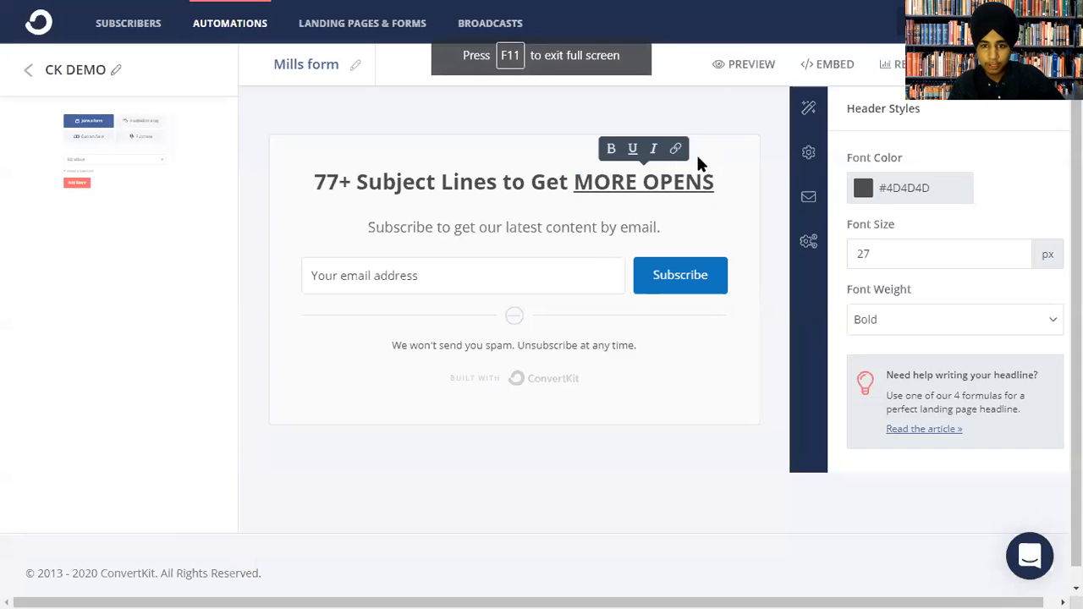
pyautogui.tripleClick(575, 190)
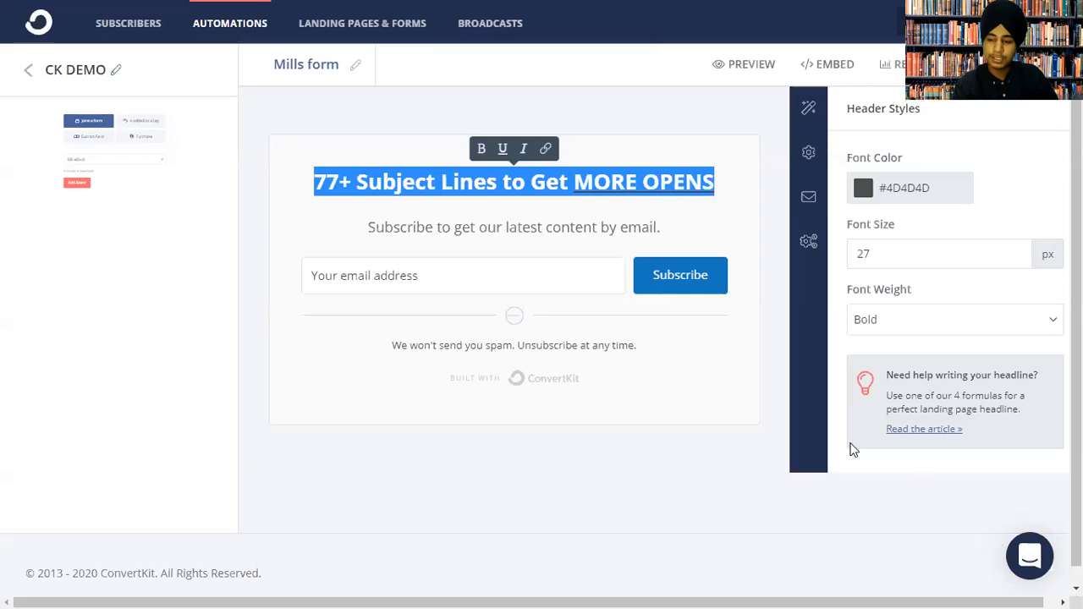
# Rewrite the subheader as 'Proven Testings of my own' and bring up the email field's styles.
pyautogui.click(449, 230)
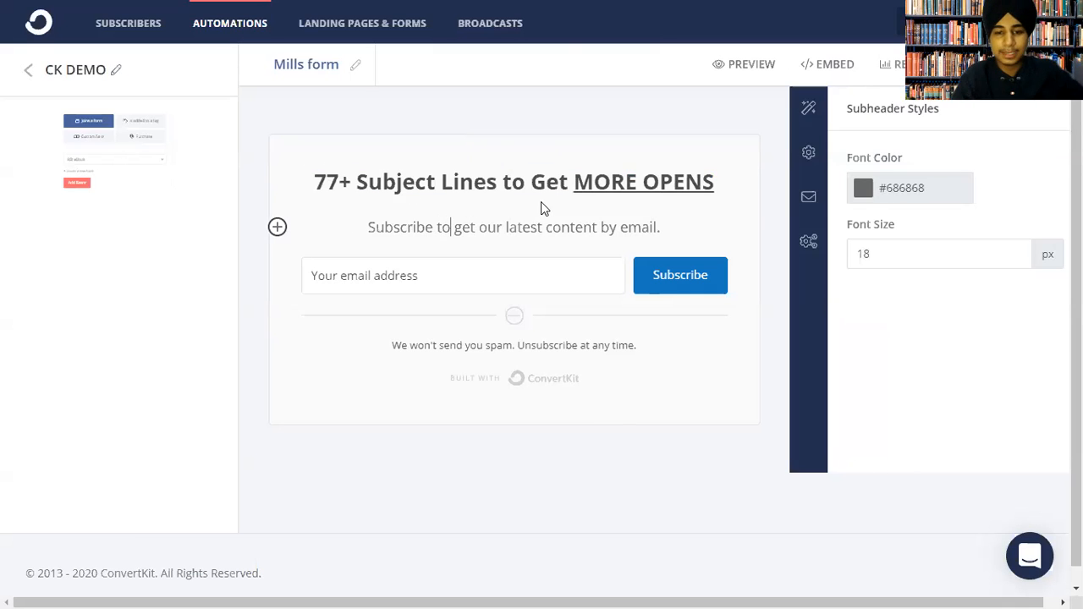
pyautogui.tripleClick(507, 230)
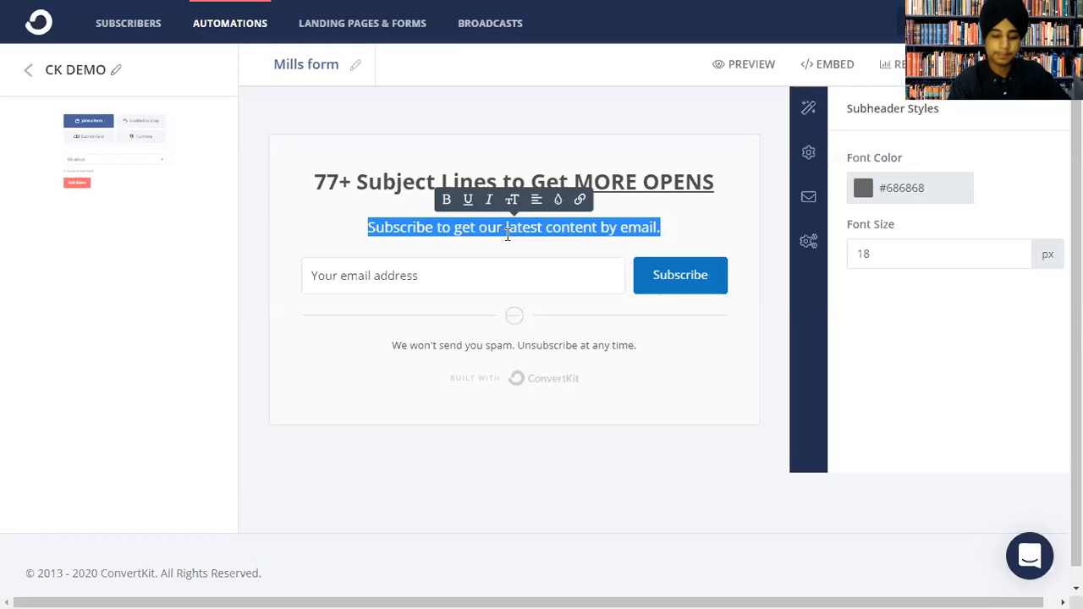
pyautogui.press('BackSpace')
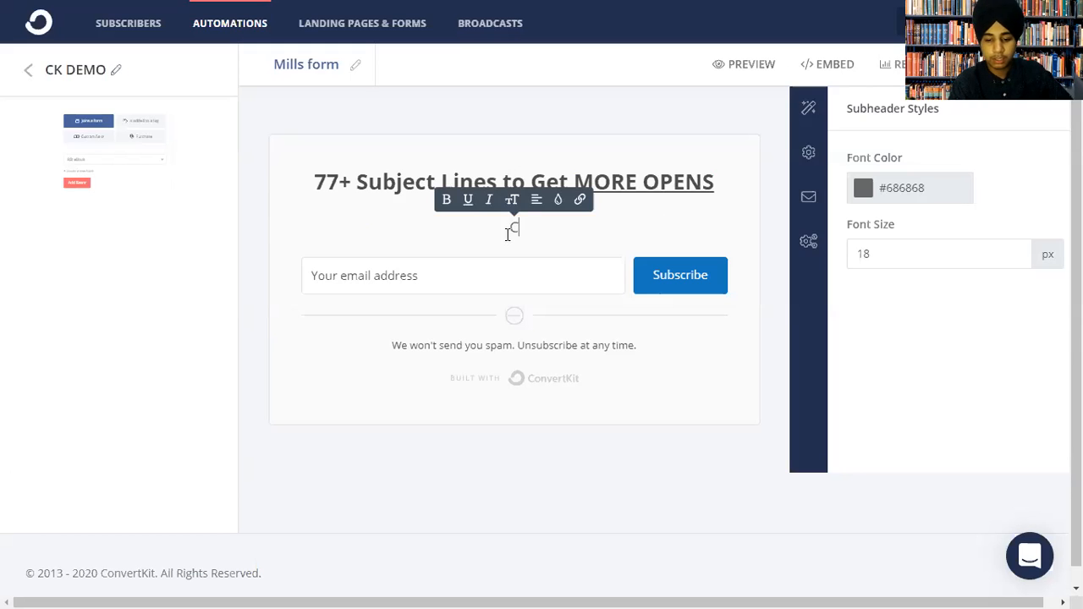
pyautogui.write('Comm')
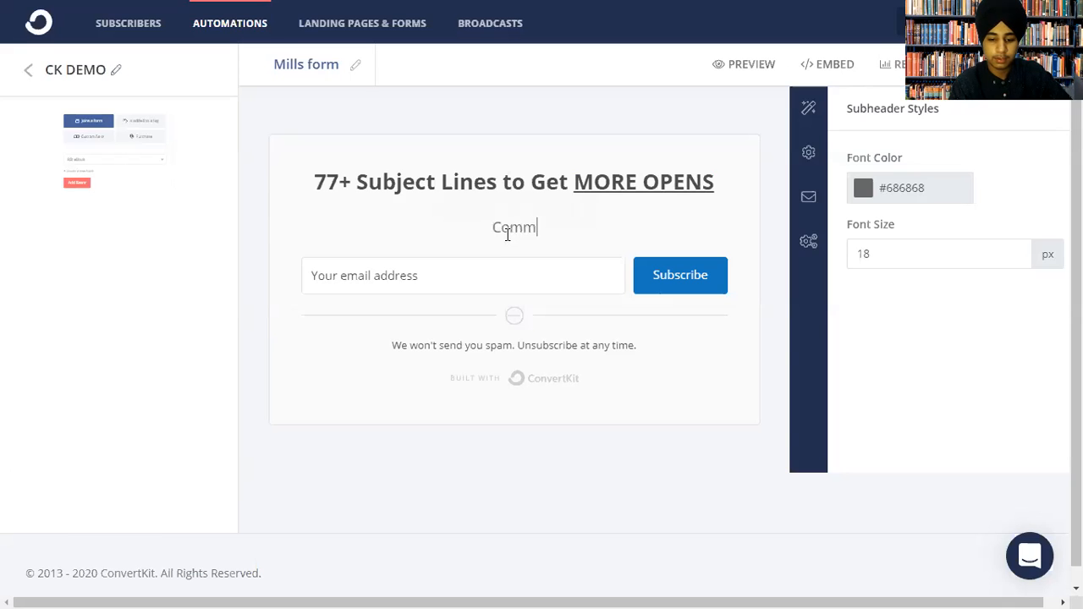
pyautogui.write('ited Results')
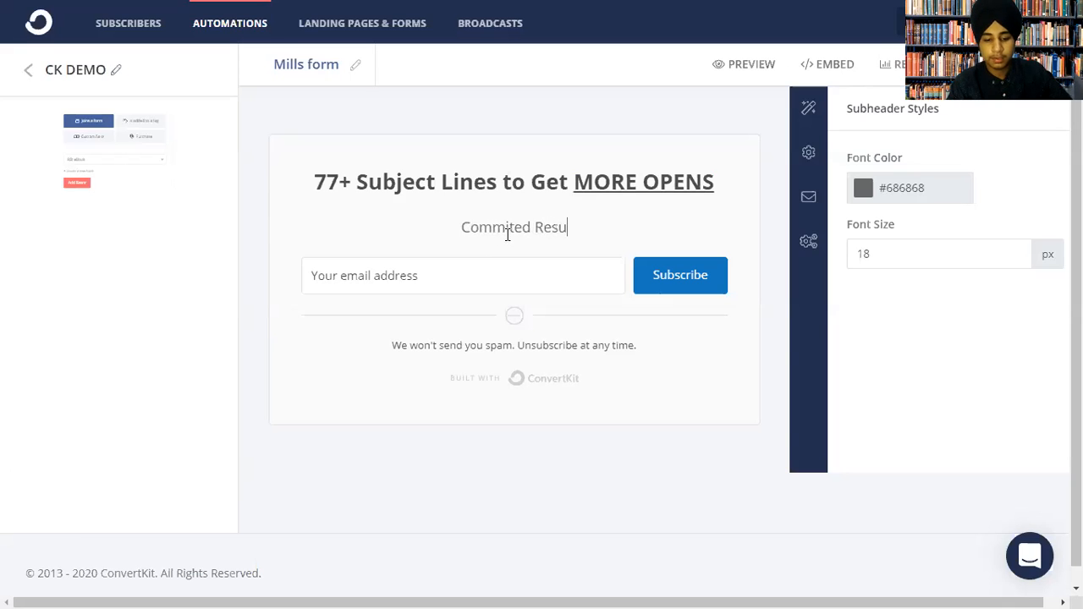
pyautogui.doubleClick(477, 226)
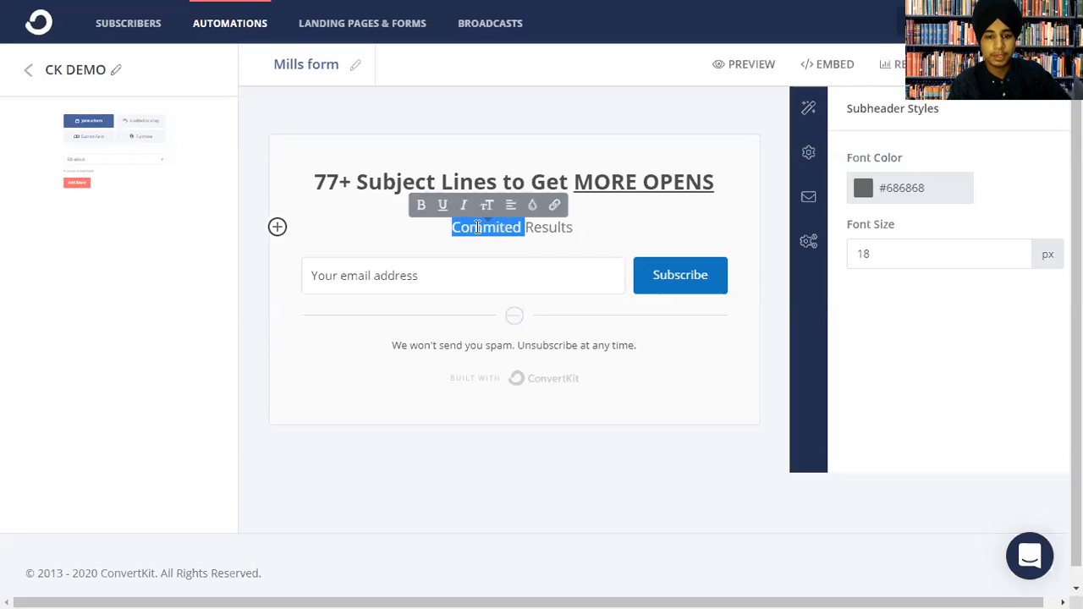
pyautogui.press('BackSpace')
pyautogui.write('Proven')
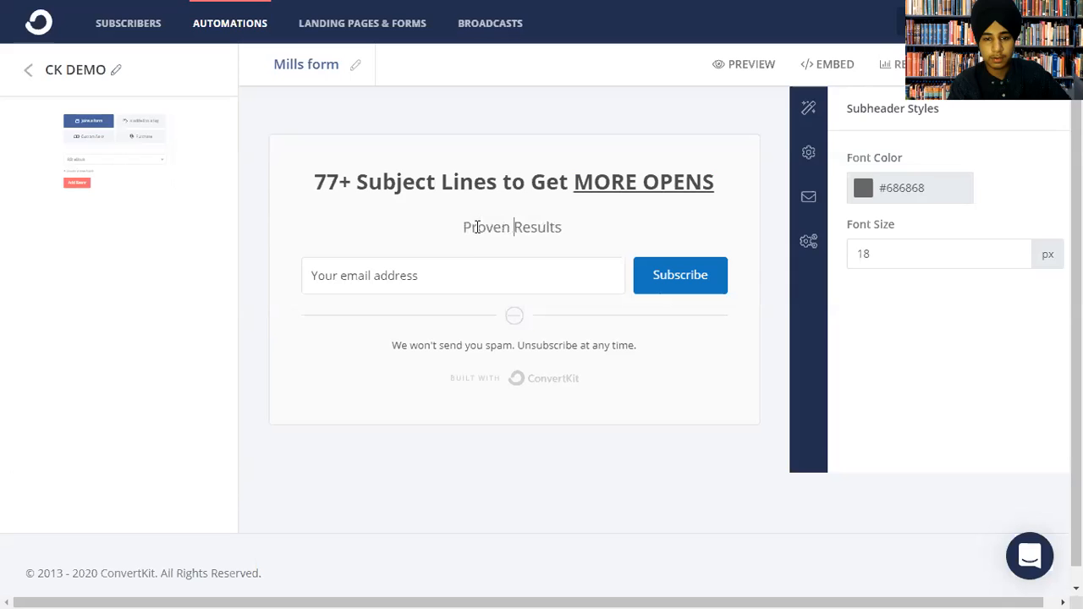
pyautogui.doubleClick(525, 227)
pyautogui.write('Test')
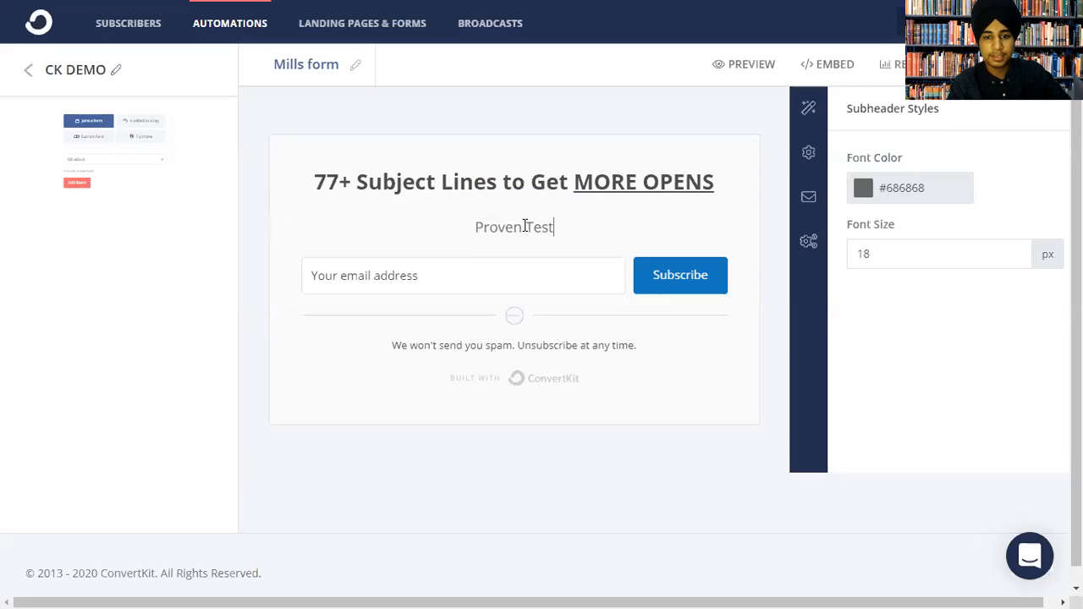
pyautogui.write('ings of my onw')
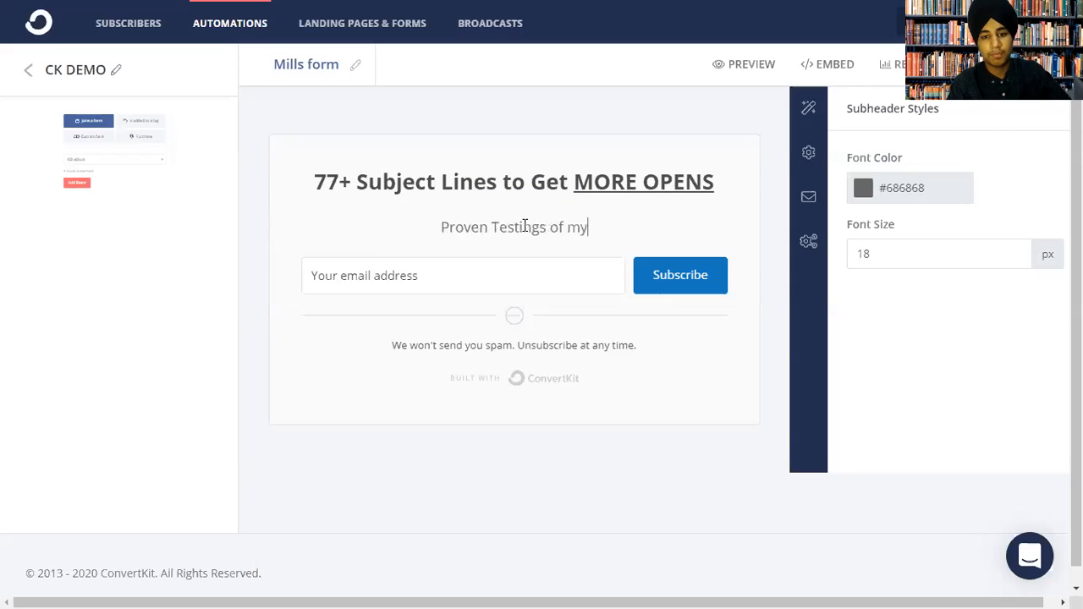
pyautogui.press('BackSpace')
pyautogui.press('BackSpace')
pyautogui.write('wn')
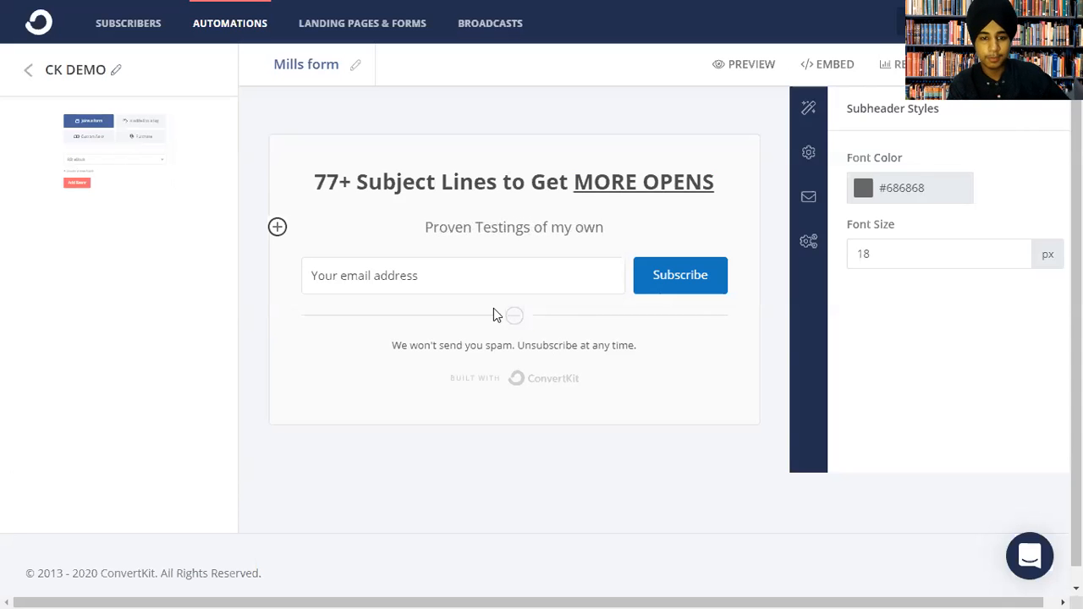
pyautogui.click(330, 269)
# Set the Mills form's background colour to black (#000000).
pyautogui.moveTo(1075, 202)
pyautogui.mouseDown()
pyautogui.moveTo(1076, 227)
pyautogui.moveTo(1072, 193)
pyautogui.mouseUp()
pyautogui.click(794, 152)
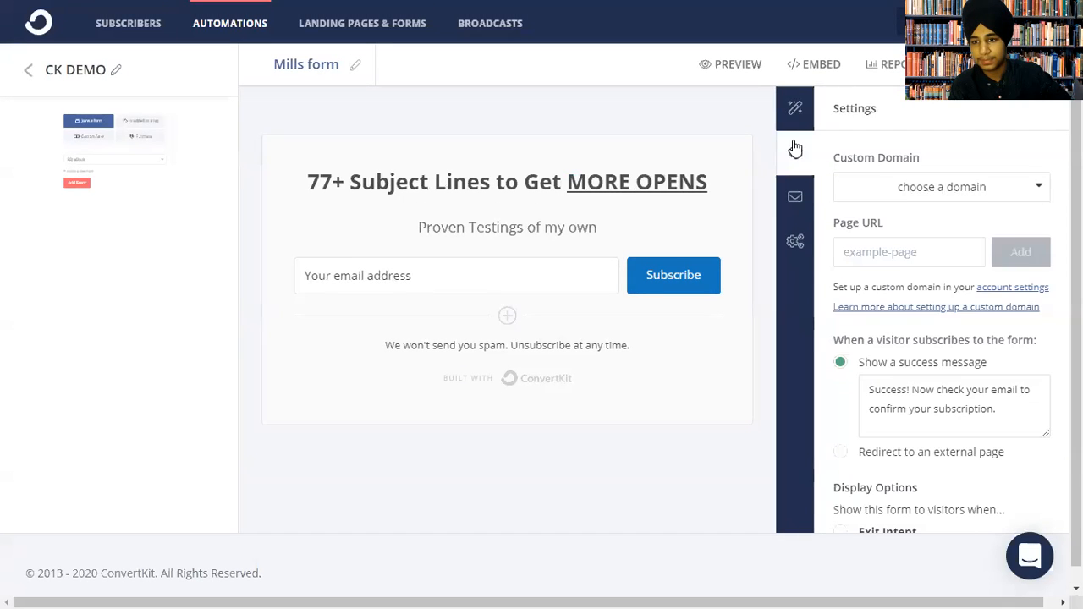
pyautogui.click(795, 106)
pyautogui.moveTo(1076, 287)
pyautogui.mouseDown()
pyautogui.moveTo(1076, 315)
pyautogui.moveTo(1076, 275)
pyautogui.mouseUp()
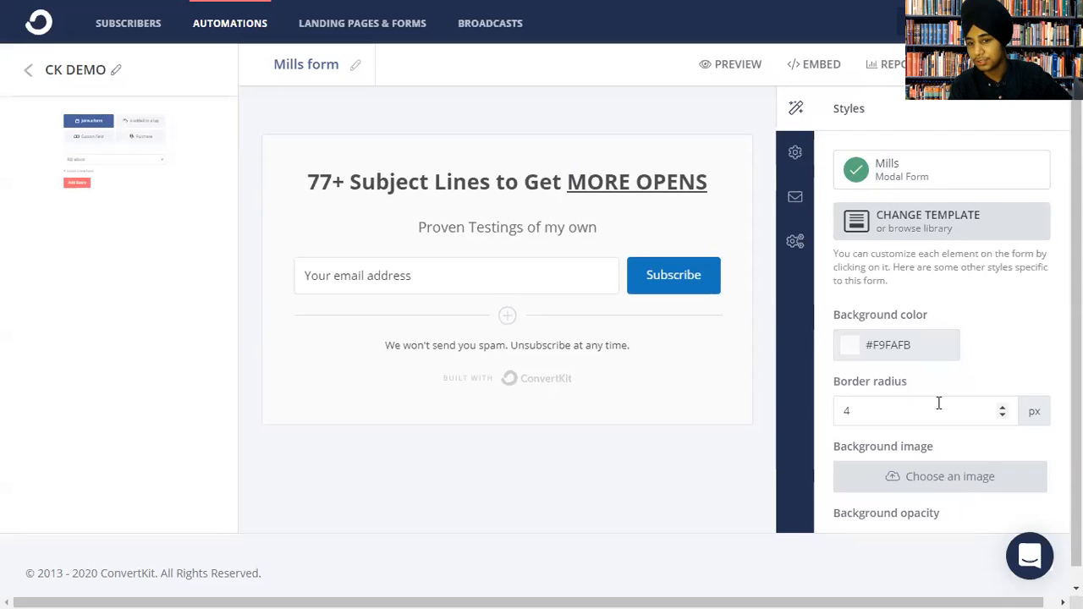
pyautogui.click(863, 352)
pyautogui.moveTo(884, 440); pyautogui.dragTo(866, 382)
pyautogui.scroll(-3, 866, 382)
pyautogui.moveTo(938, 161); pyautogui.dragTo(948, 273)
pyautogui.moveTo(997, 309); pyautogui.dragTo(1037, 322)
pyautogui.click(1075, 326)
pyautogui.scroll(1, 998, 309)
pyautogui.scroll(2, 930, 338)
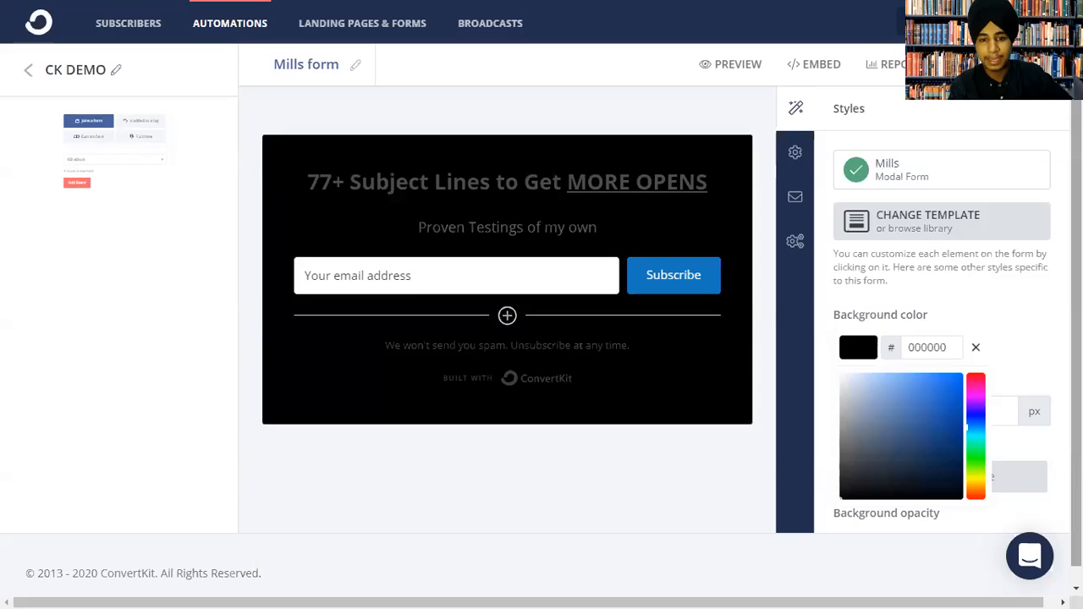
pyautogui.click(1008, 328)
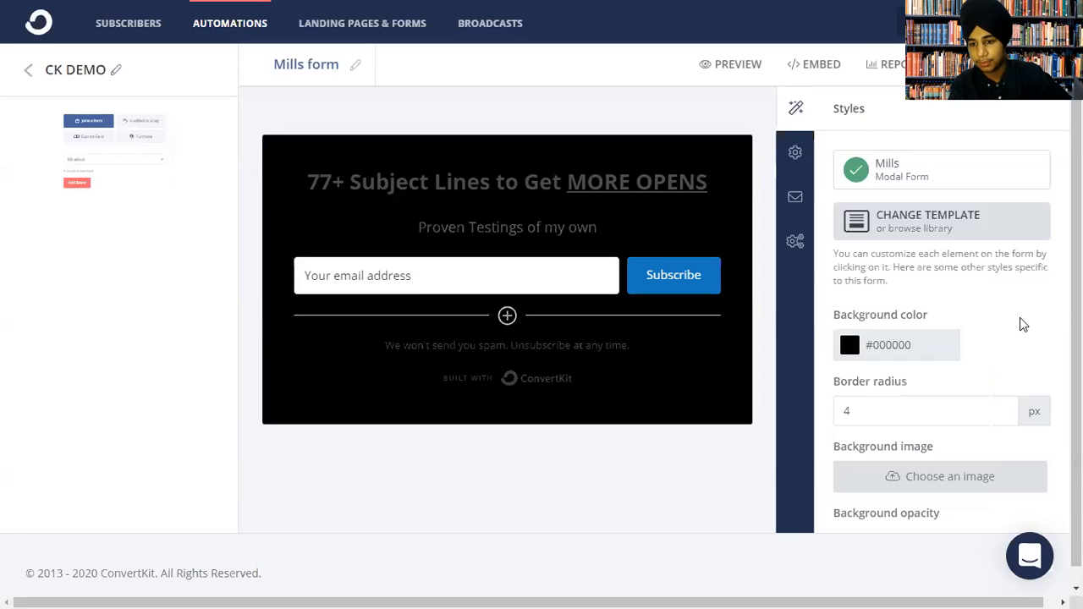
# Set the form's border radius to 10 px.
pyautogui.click(915, 407)
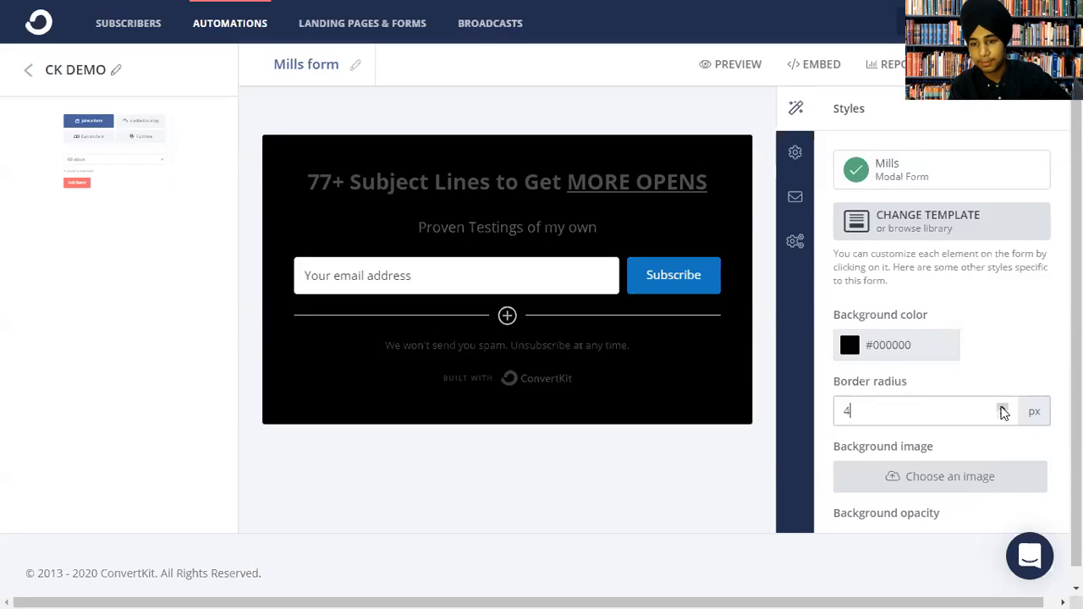
pyautogui.moveTo(1002, 407); pyautogui.dragTo(1002, 407)
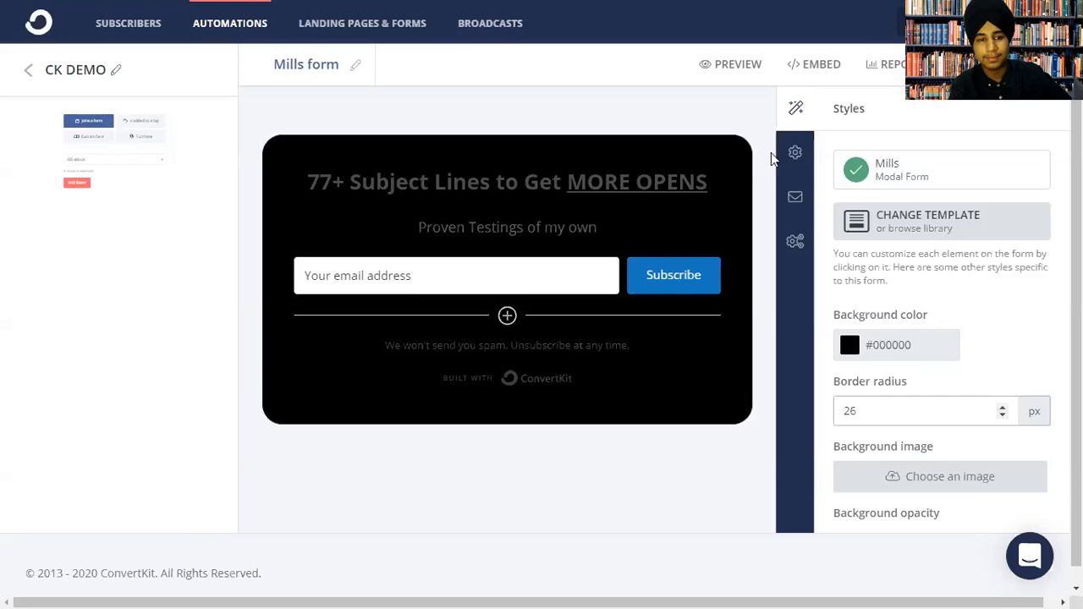
pyautogui.press('BackSpace')
pyautogui.press('BackSpace')
pyautogui.write('010')
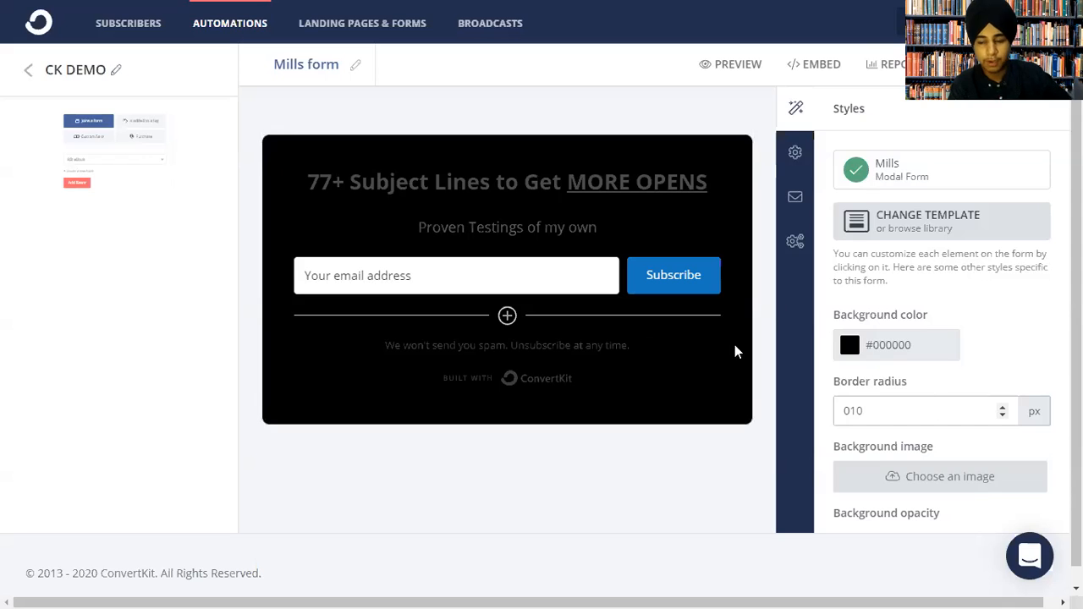
# Set the form's background opacity to 12%.
pyautogui.moveTo(880, 514); pyautogui.dragTo(942, 370)
pyautogui.moveTo(873, 330); pyautogui.dragTo(1009, 330)
pyautogui.moveTo(832, 354); pyautogui.dragTo(858, 337)
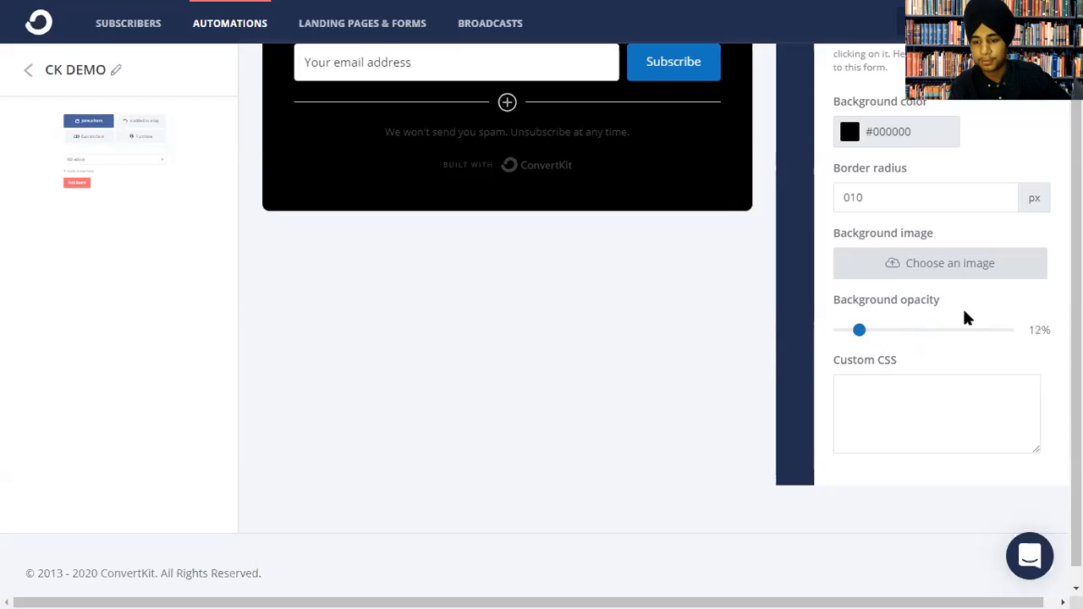
pyautogui.scroll(3, 967, 317)
pyautogui.click(794, 151)
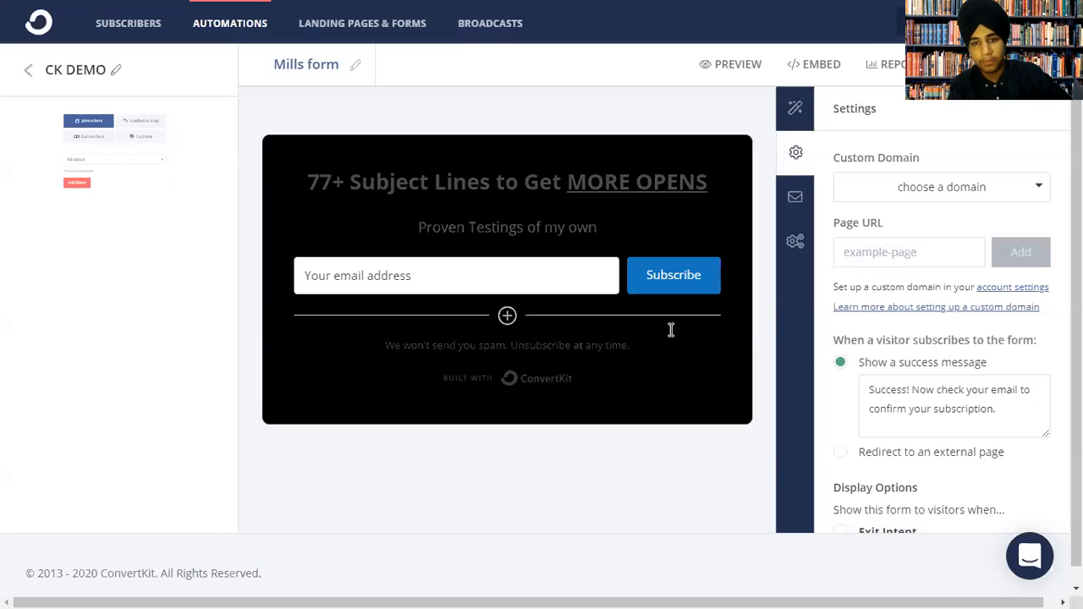
# Make the form redirect new subscribers to an external page.
pyautogui.click(498, 277)
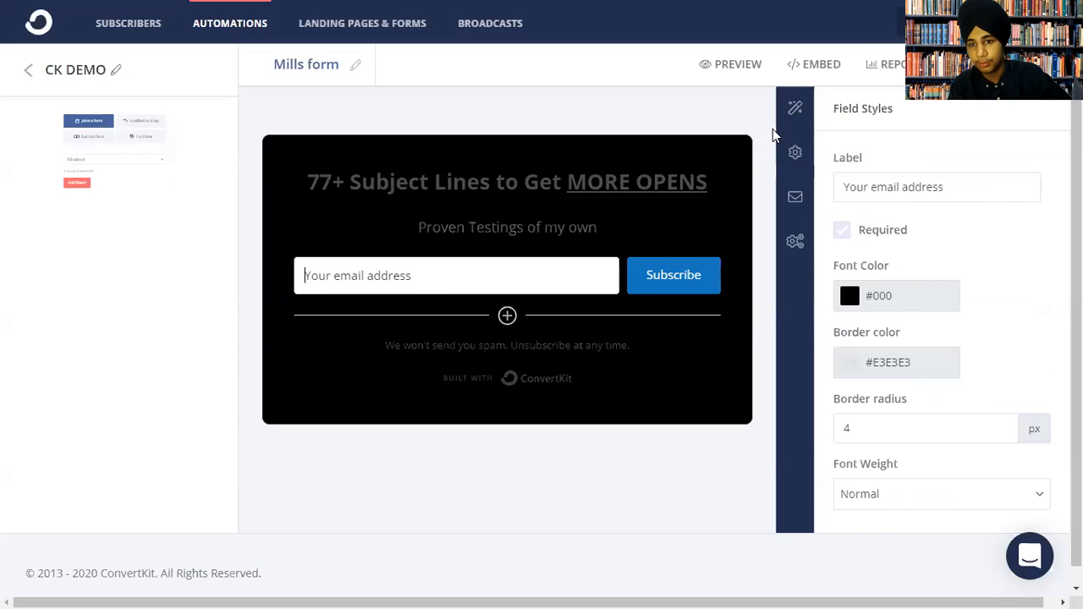
pyautogui.click(795, 153)
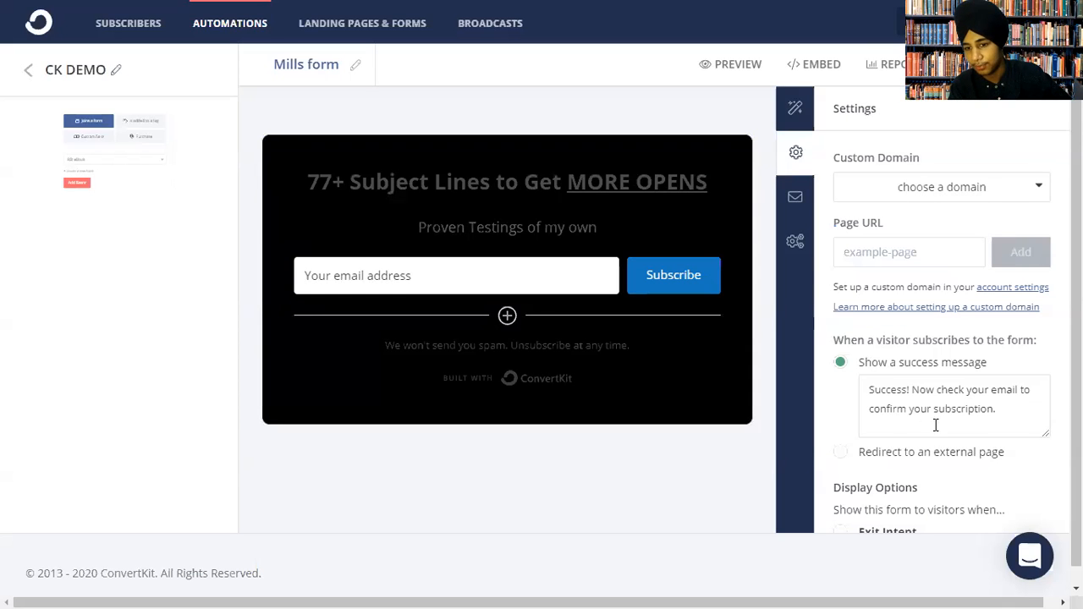
pyautogui.tripleClick(875, 397)
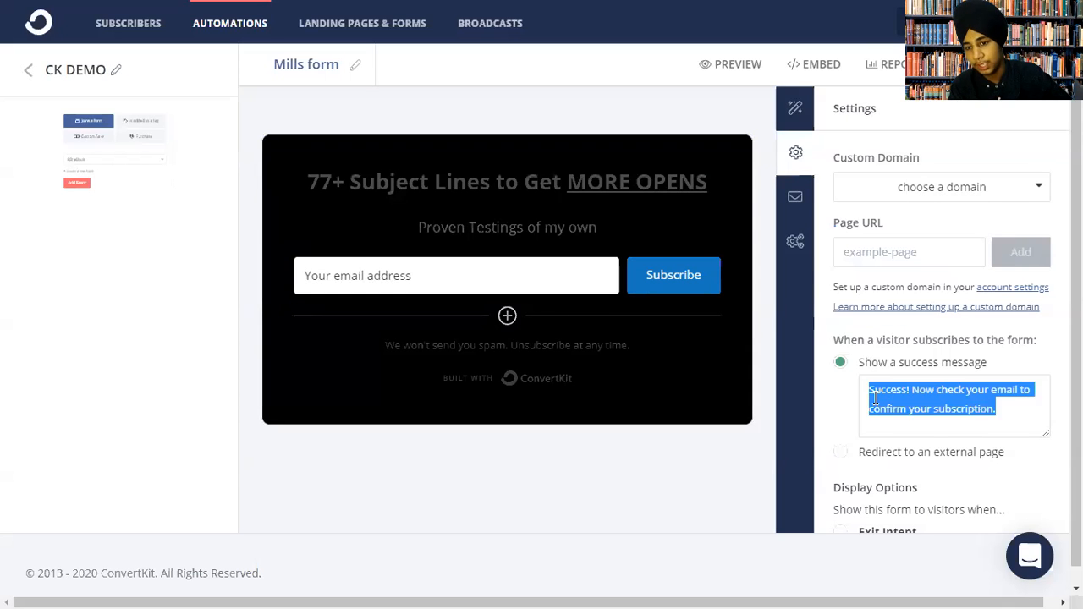
pyautogui.click(930, 452)
pyautogui.moveTo(858, 462); pyautogui.dragTo(931, 537)
# Set the form's display trigger to Timing, showing it after time on page.
pyautogui.click(859, 260)
pyautogui.moveTo(866, 332); pyautogui.dragTo(835, 312)
pyautogui.click(840, 310)
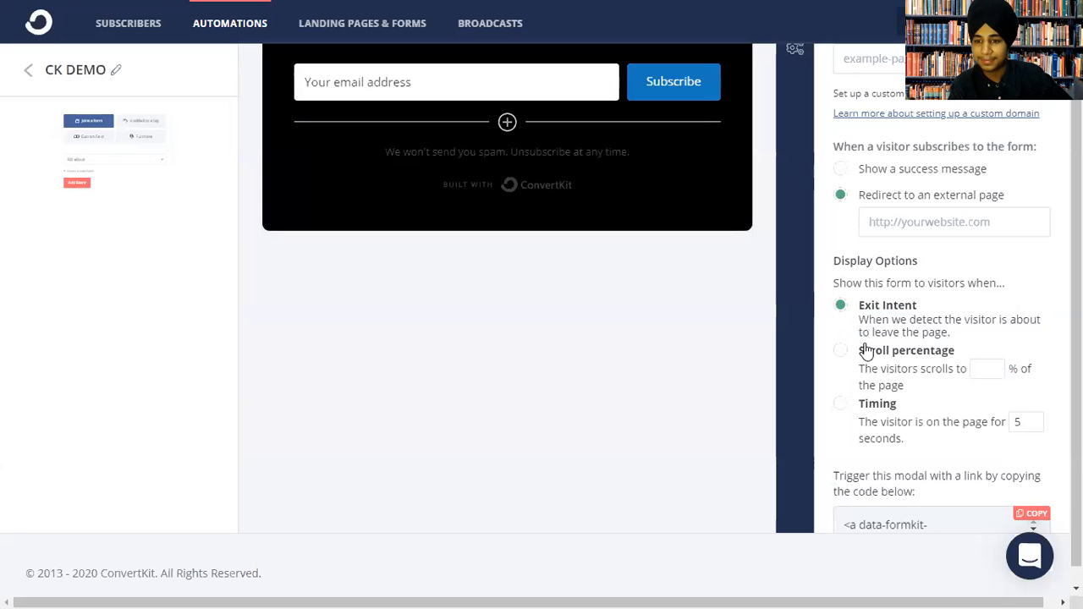
pyautogui.click(841, 350)
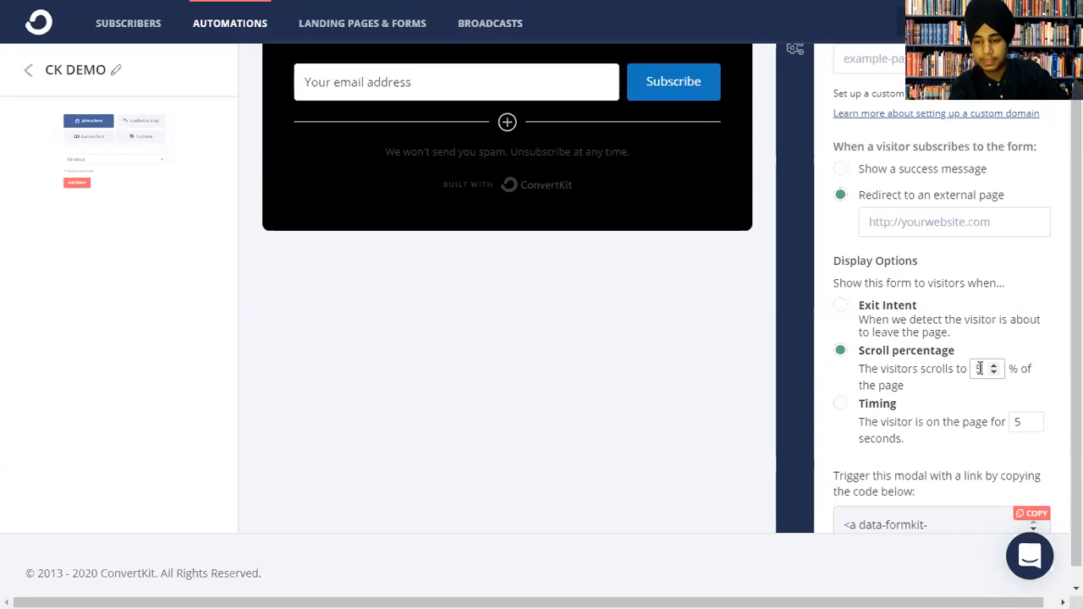
pyautogui.click(851, 405)
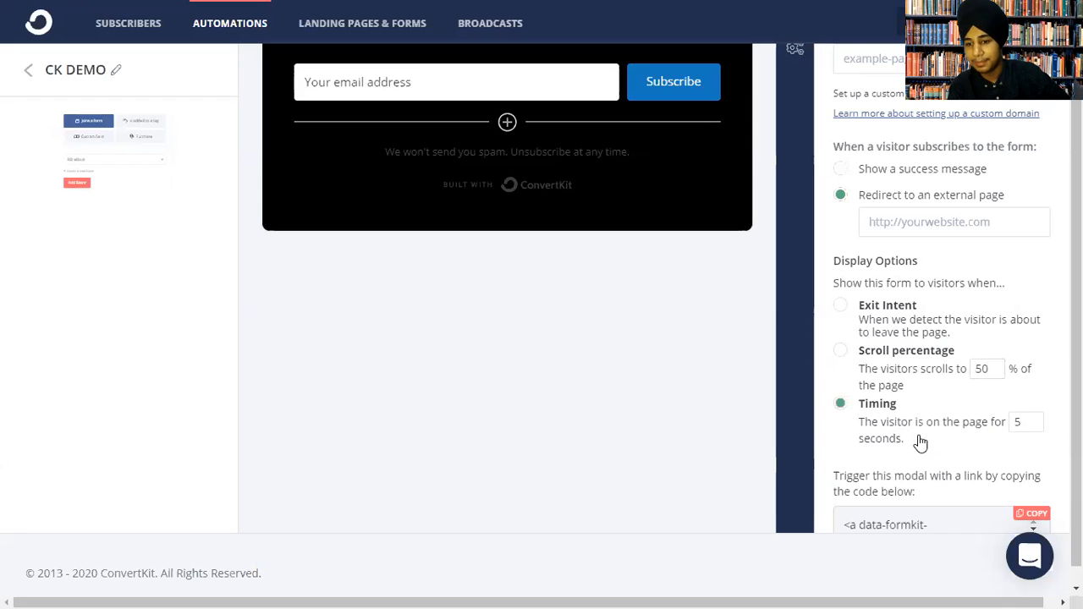
# Keep All Devices and show the form once every 14 days.
pyautogui.moveTo(945, 476); pyautogui.dragTo(960, 419)
pyautogui.click(926, 320)
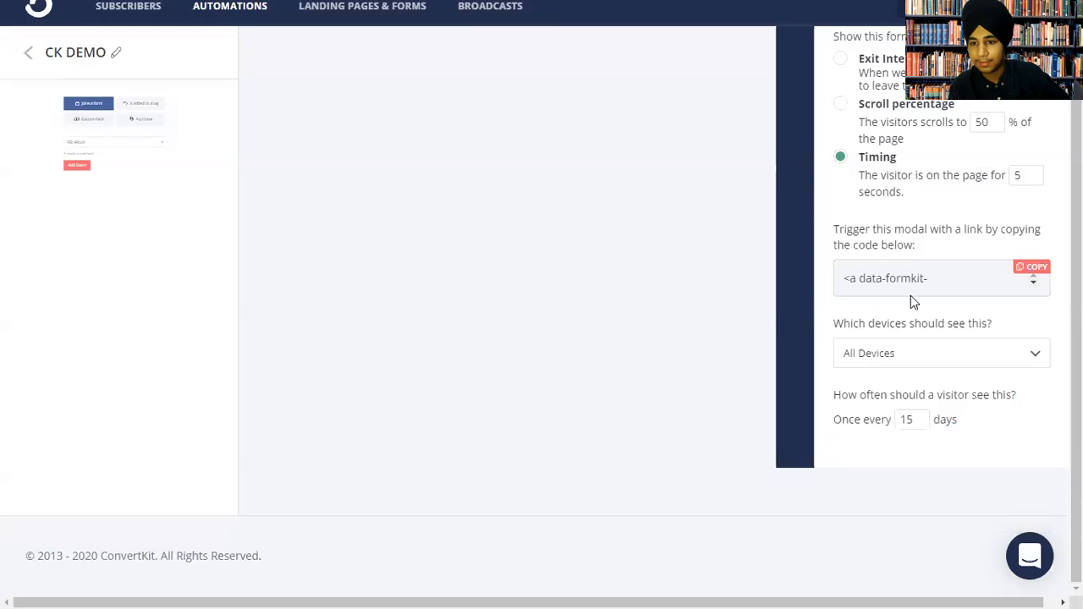
pyautogui.click(1032, 284)
pyautogui.click(1032, 284)
pyautogui.doubleClick(1032, 288)
pyautogui.click(935, 347)
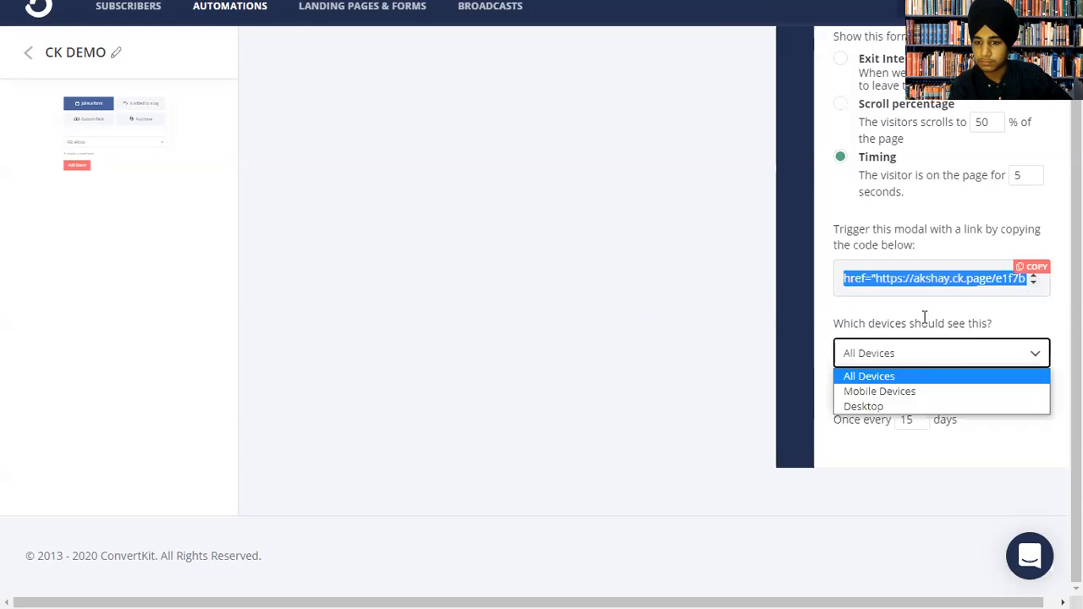
pyautogui.doubleClick(925, 322)
pyautogui.click(980, 352)
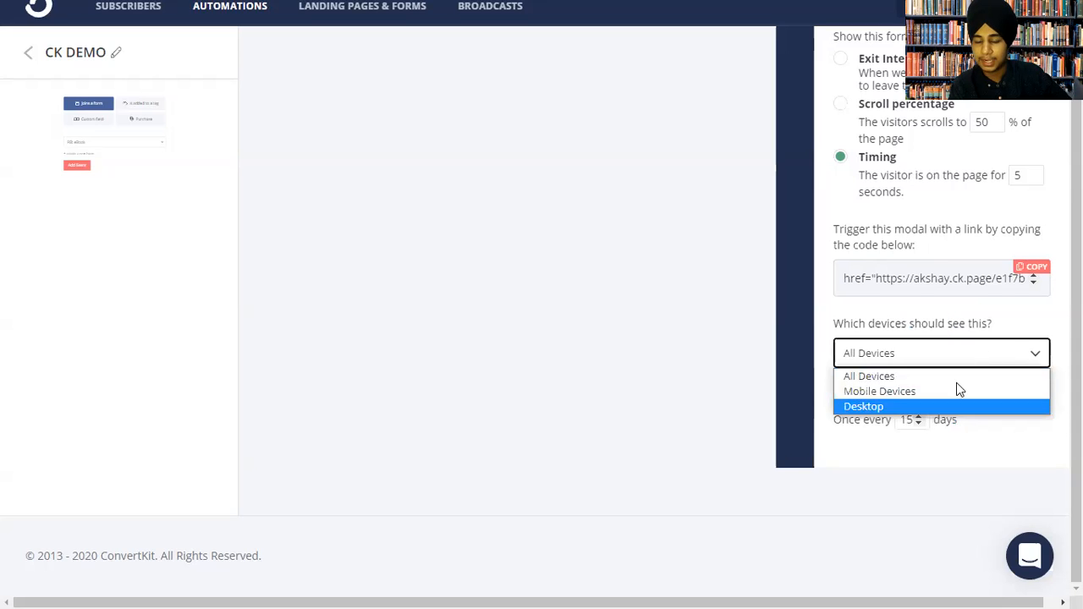
pyautogui.click(951, 345)
pyautogui.click(919, 423)
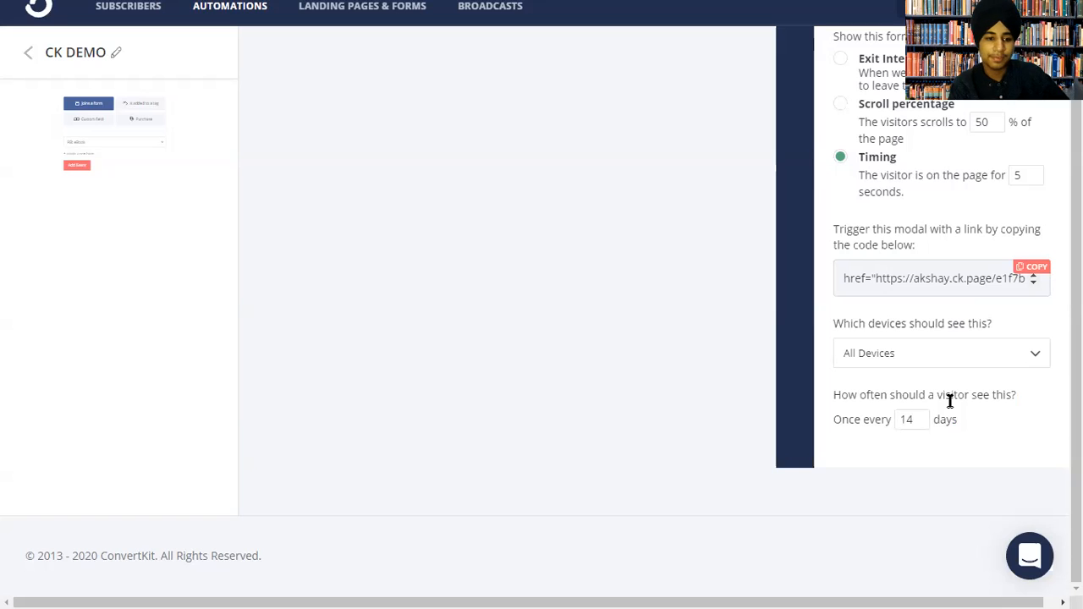
# Select the account's ck.page custom domain for the form.
pyautogui.moveTo(949, 401); pyautogui.dragTo(885, 176)
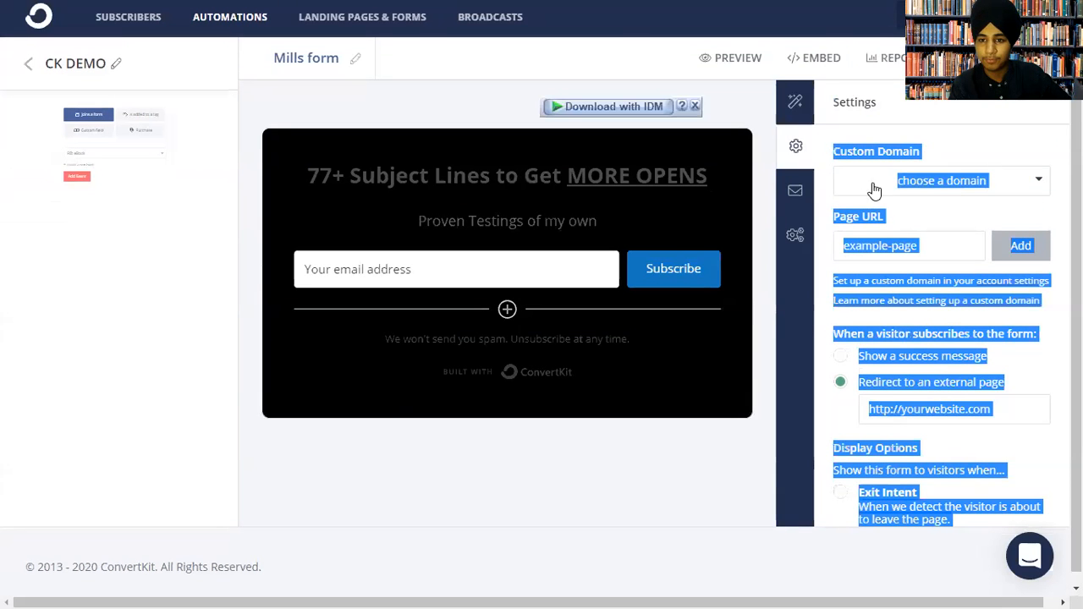
pyautogui.click(885, 171)
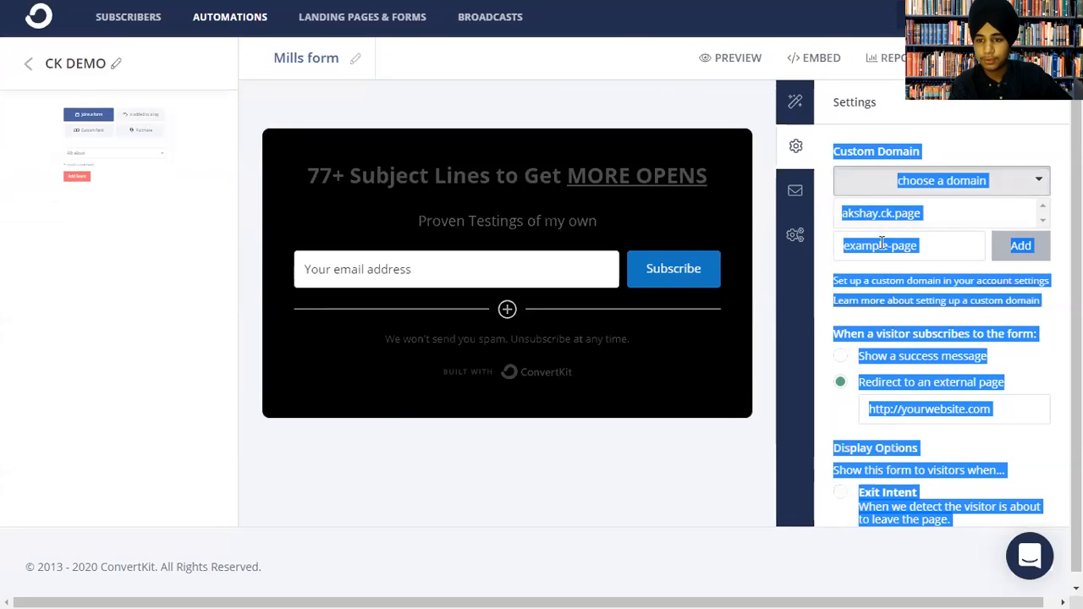
pyautogui.click(880, 213)
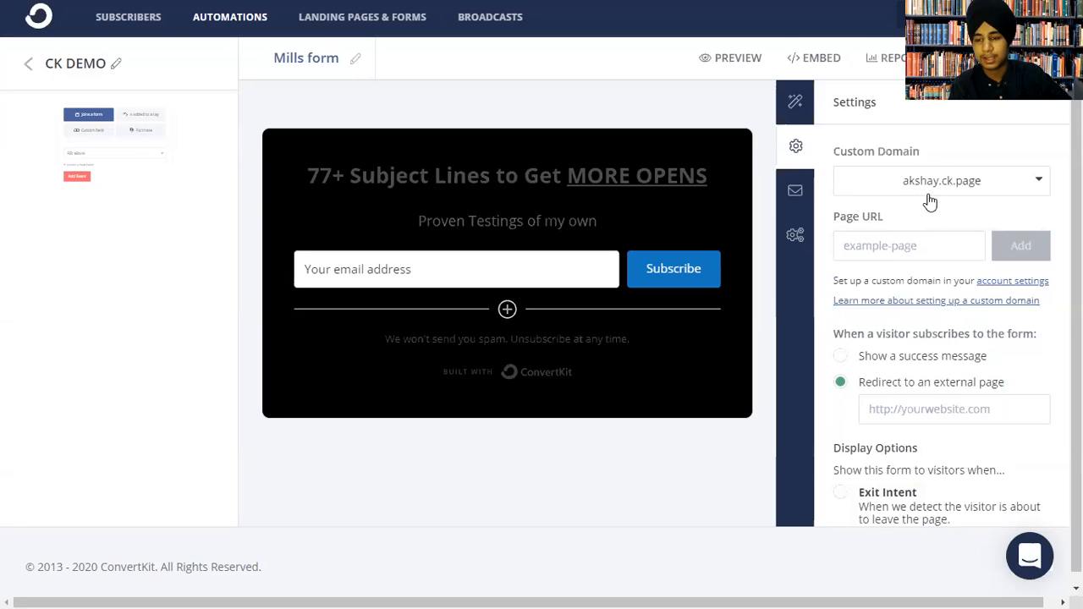
pyautogui.click(796, 189)
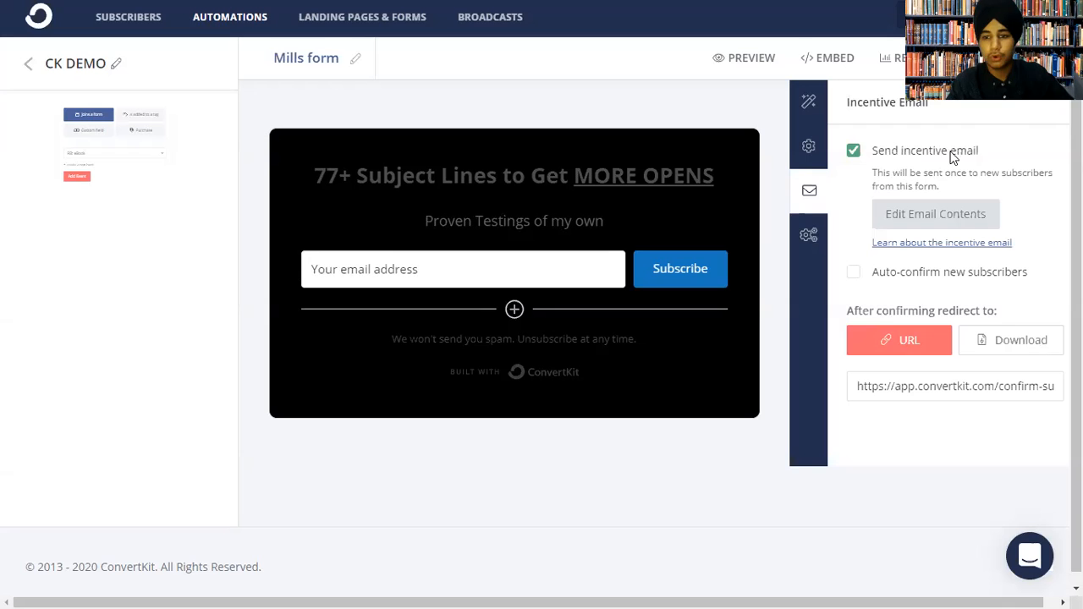
pyautogui.tripleClick(906, 151)
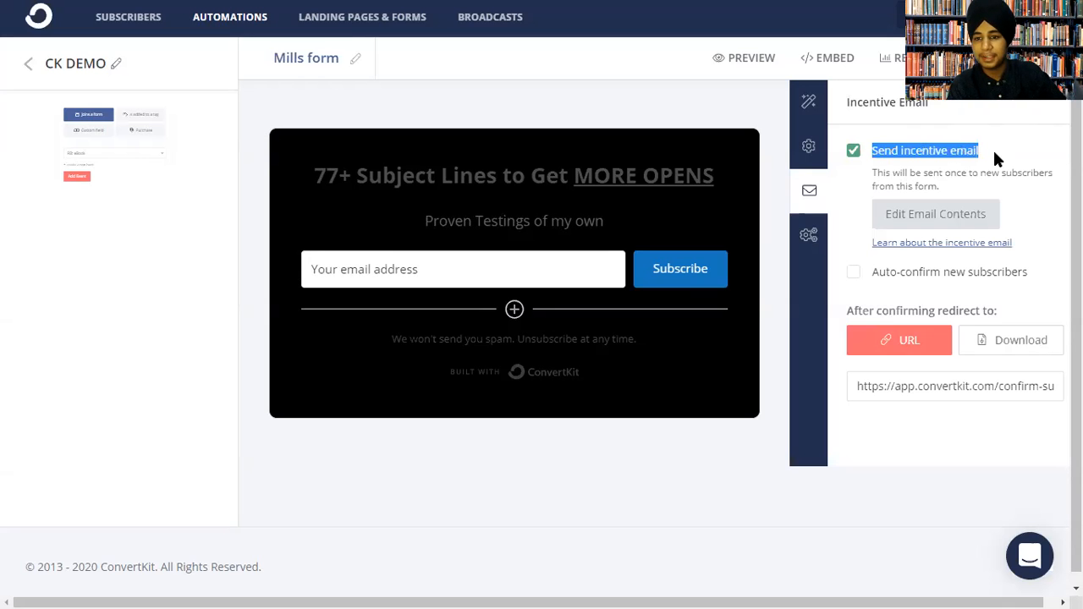
pyautogui.click(936, 214)
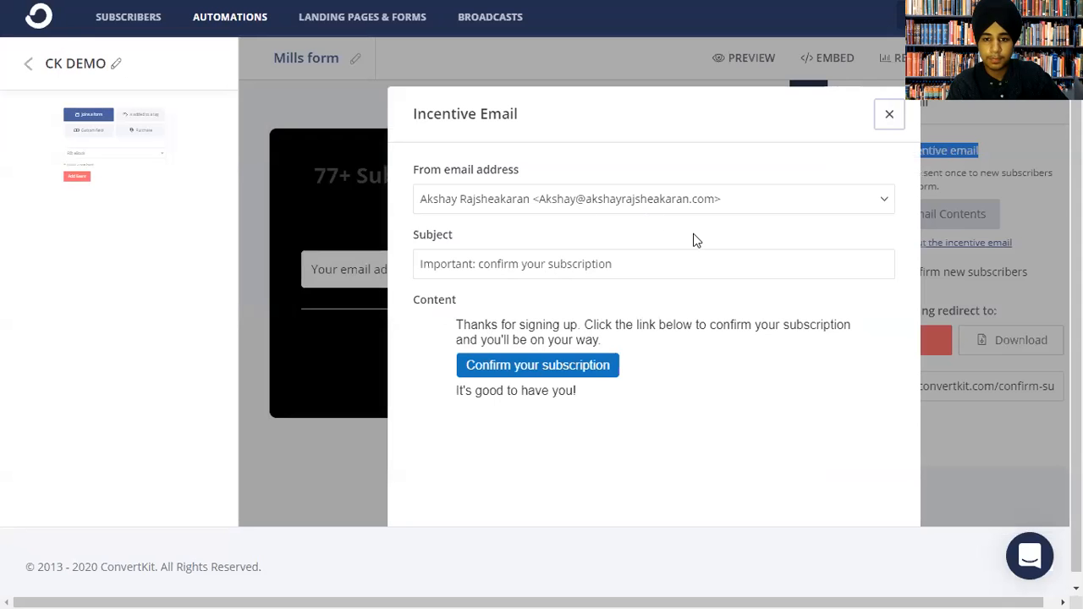
pyautogui.click(888, 118)
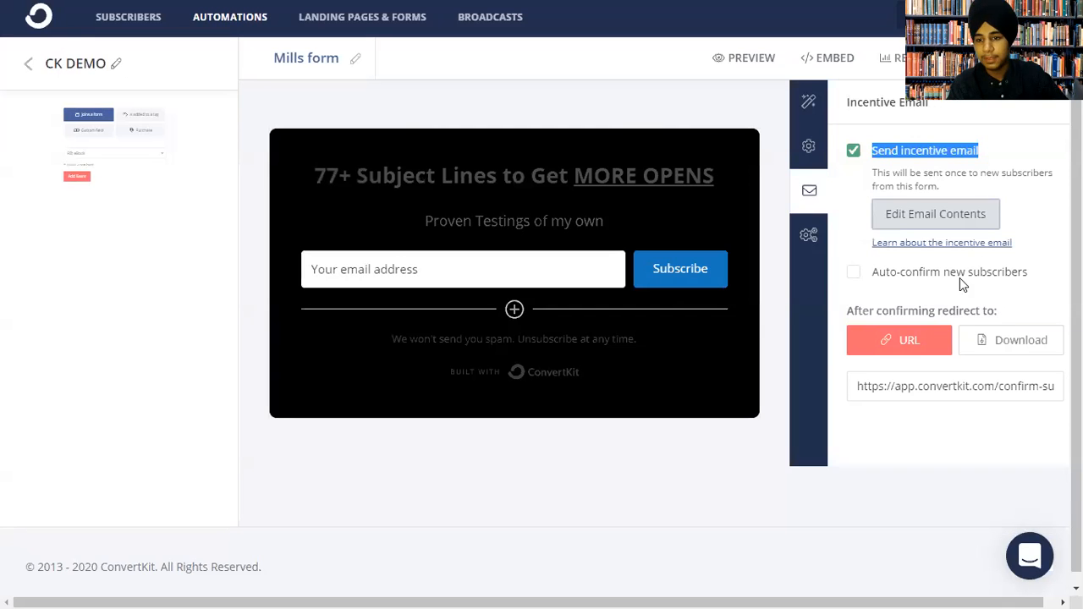
pyautogui.click(926, 268)
pyautogui.click(926, 211)
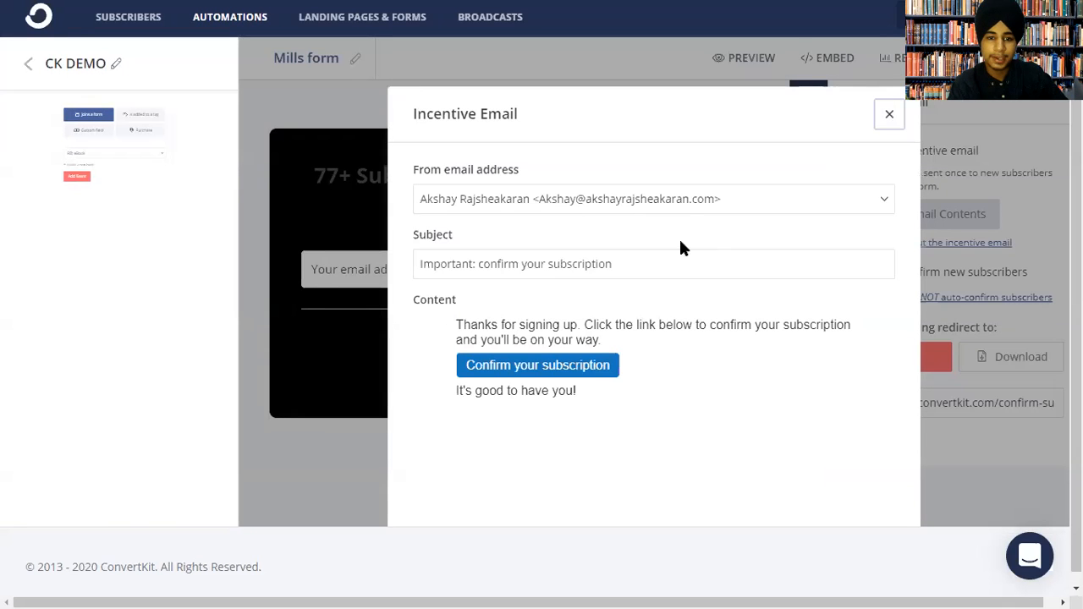
pyautogui.doubleClick(561, 337)
pyautogui.click(542, 364)
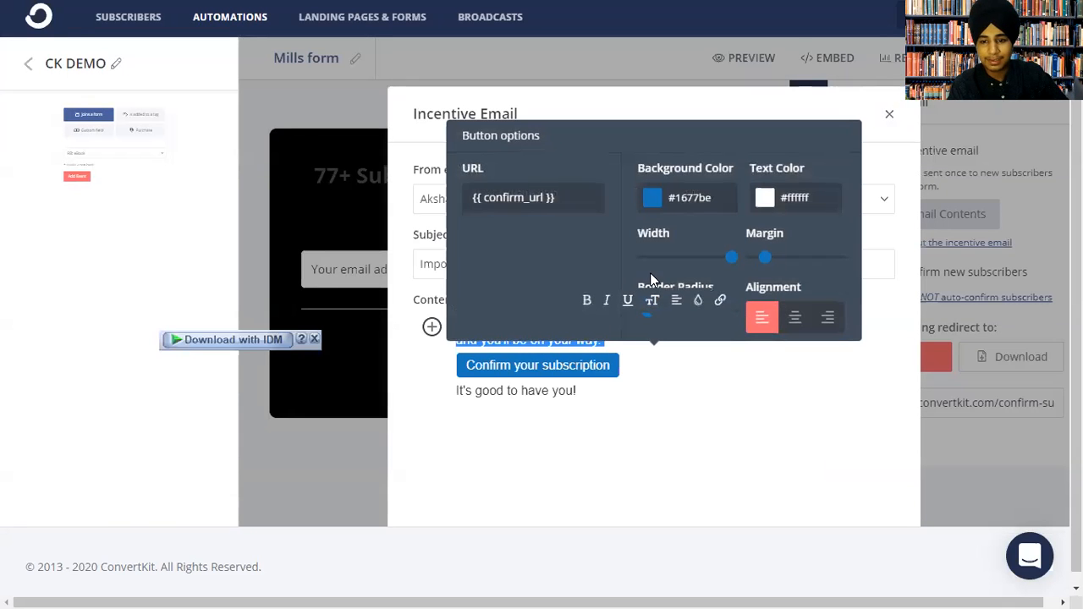
pyautogui.click(794, 317)
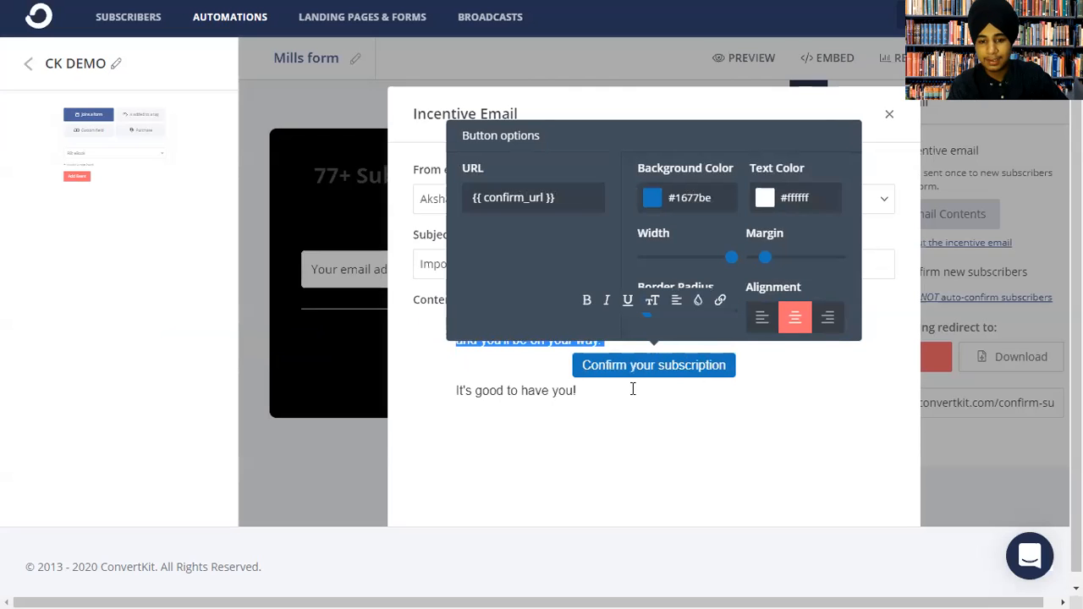
pyautogui.click(600, 393)
pyautogui.press('Return')
pyautogui.write('Shehraj')
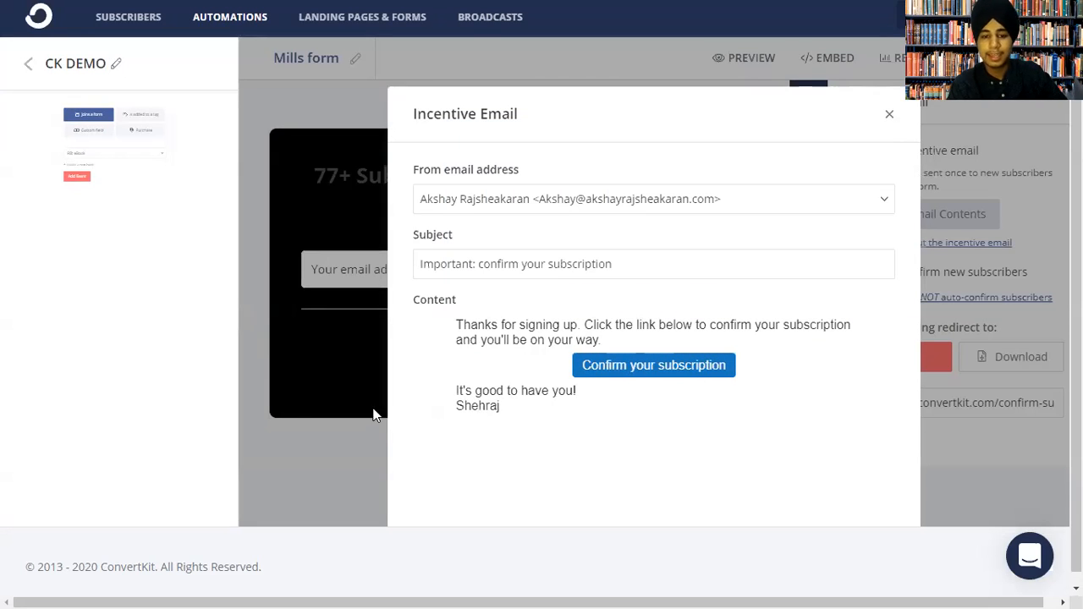
pyautogui.click(889, 118)
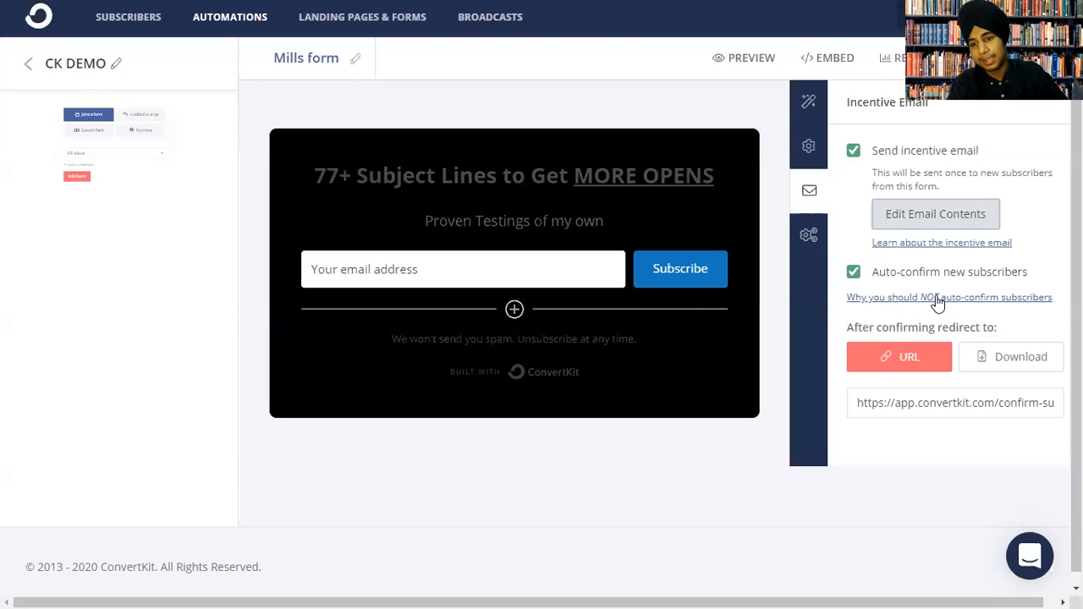
pyautogui.click(908, 220)
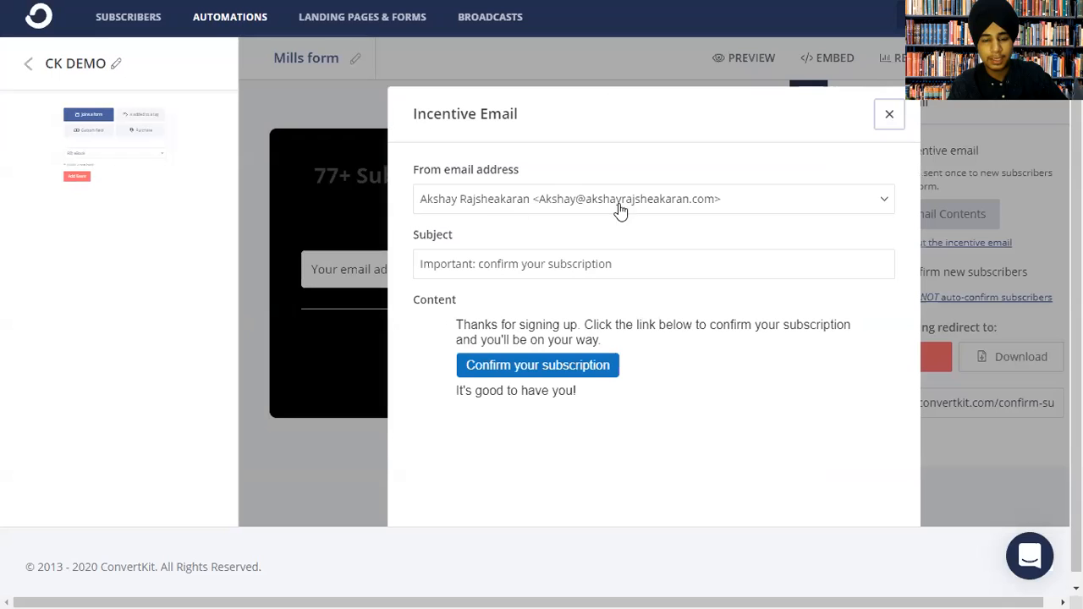
pyautogui.click(509, 199)
pyautogui.click(624, 220)
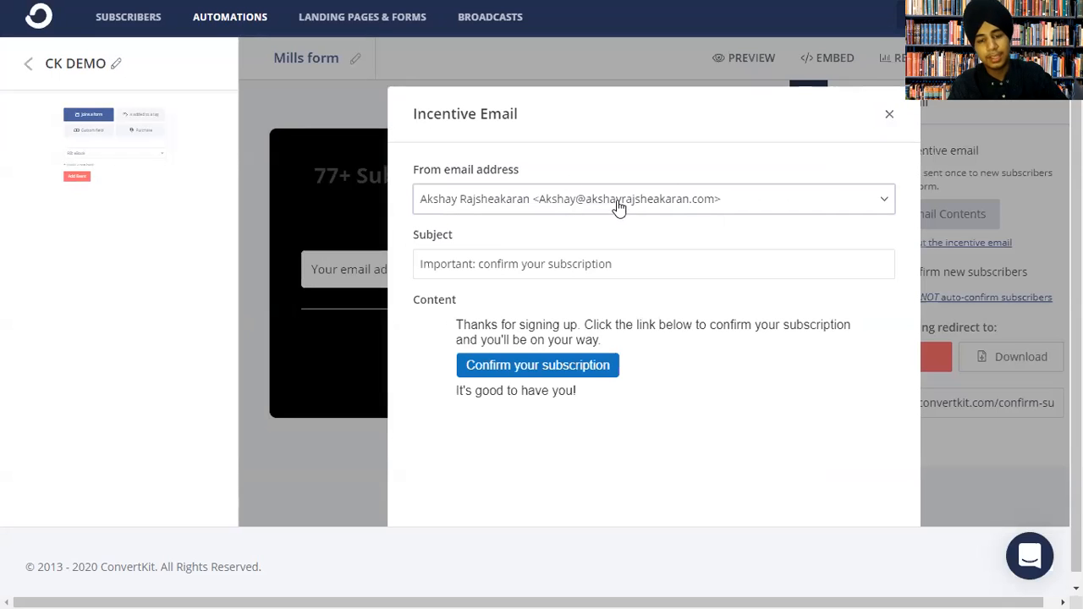
pyautogui.click(885, 115)
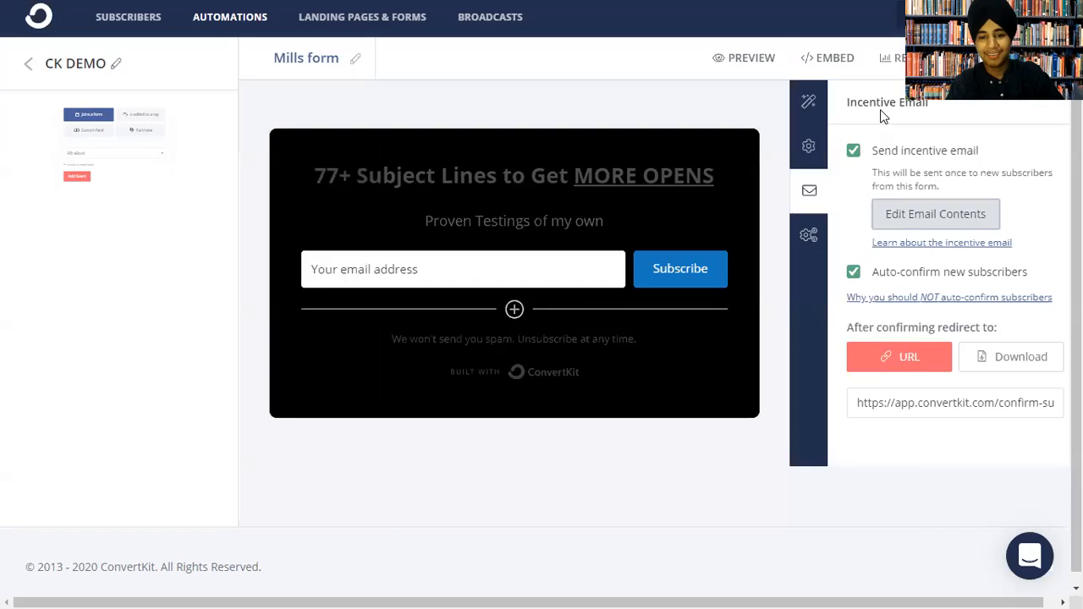
pyautogui.scroll(-1, 818, 267)
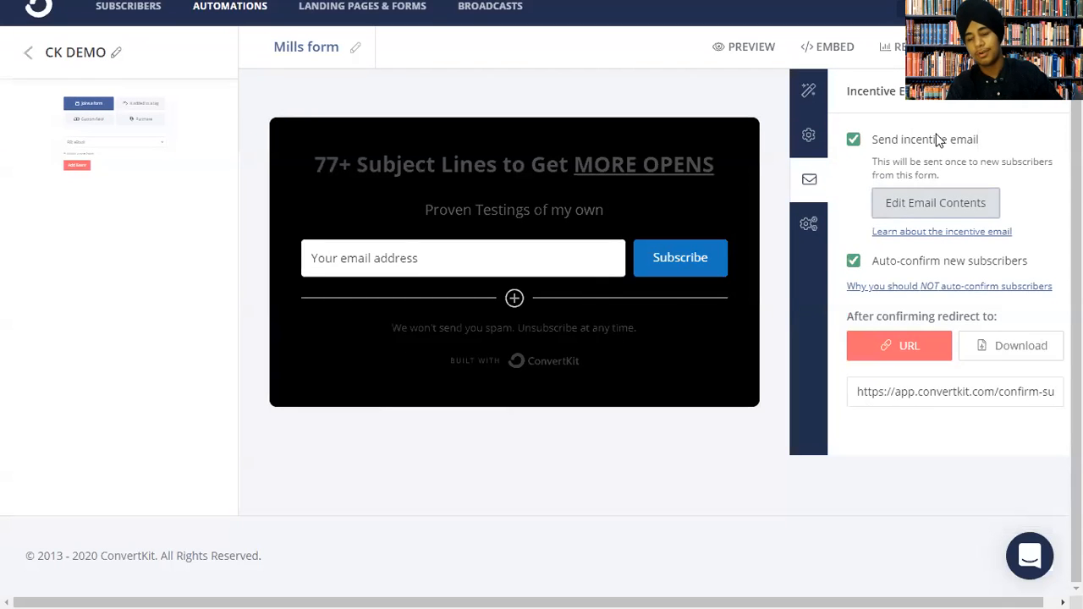
# Keep auto-confirm and the incentive email on, with confirmed subscribers redirected to a URL.
pyautogui.click(852, 261)
pyautogui.click(853, 140)
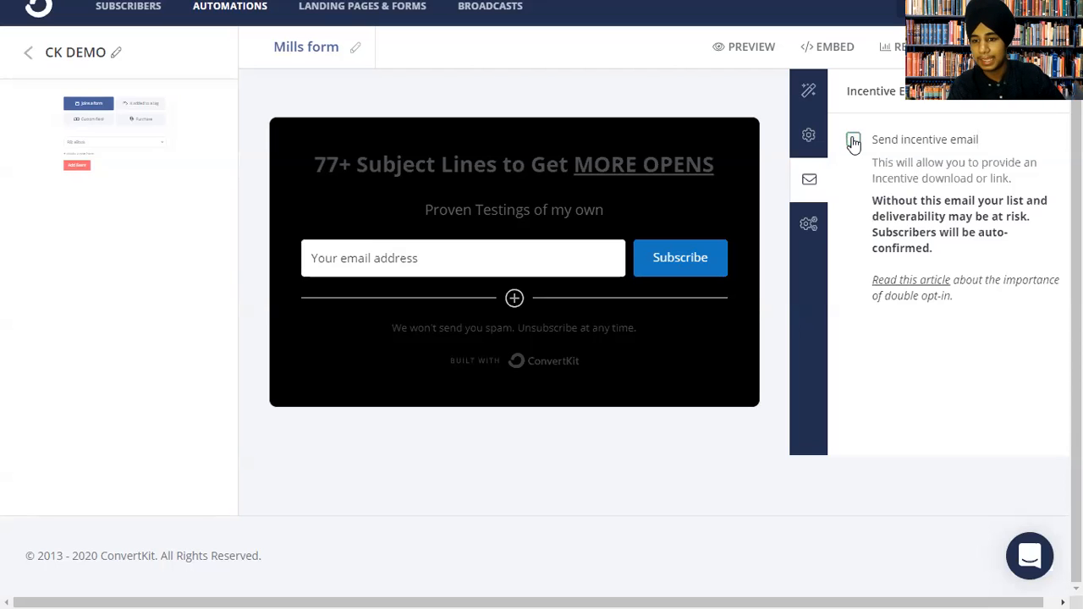
pyautogui.click(853, 140)
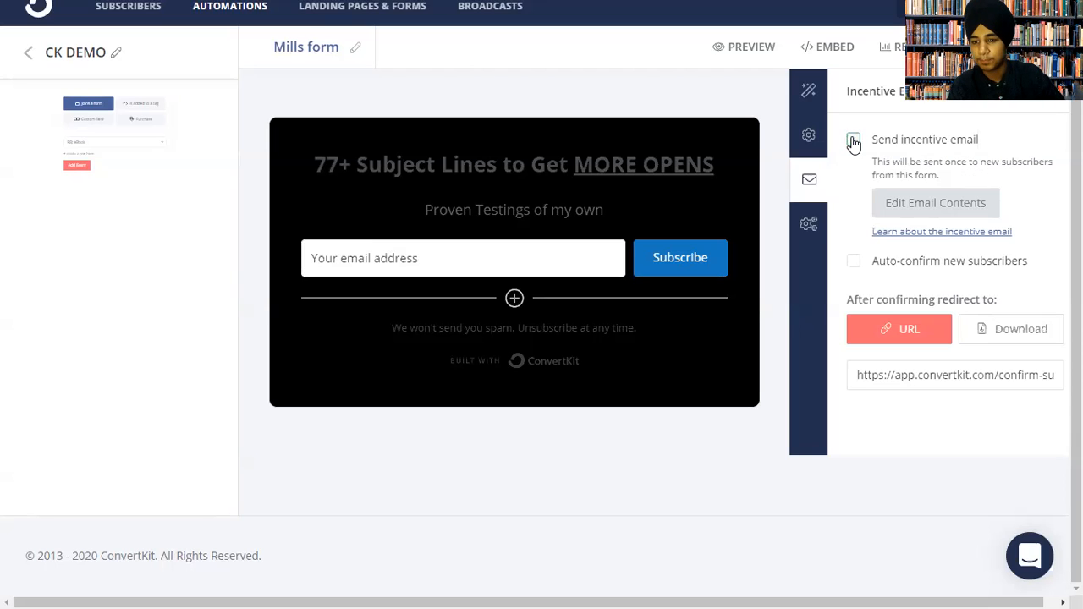
pyautogui.click(853, 261)
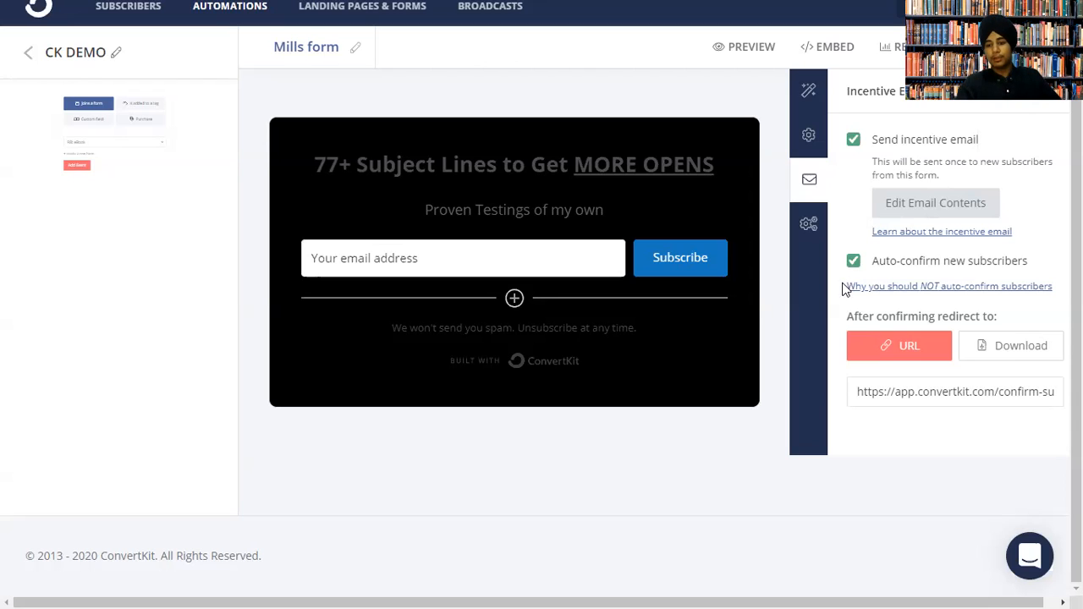
pyautogui.click(981, 346)
pyautogui.click(884, 348)
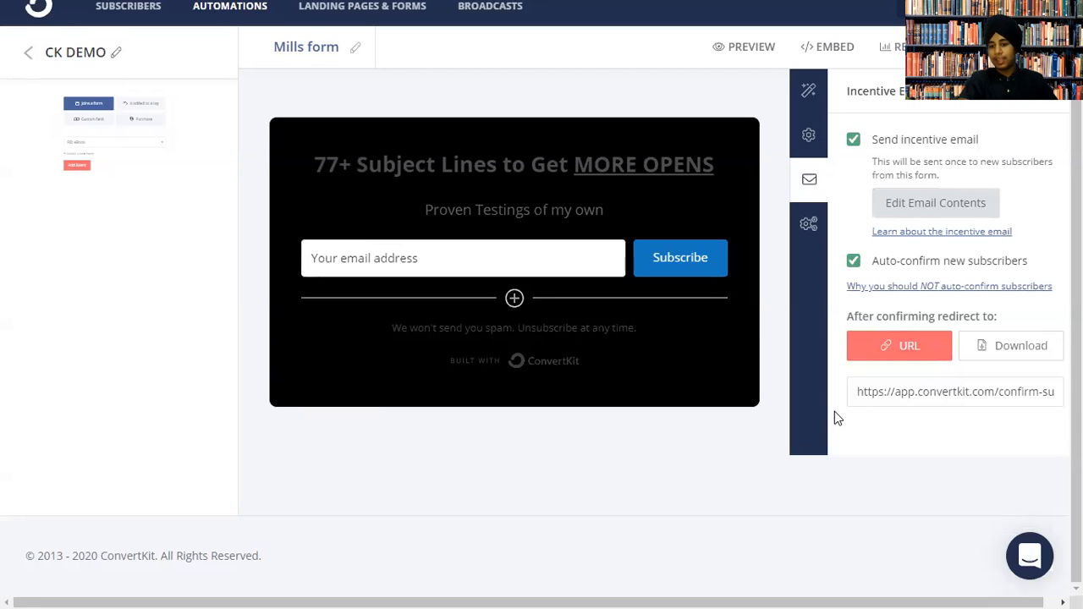
pyautogui.tripleClick(900, 392)
pyautogui.click(875, 443)
pyautogui.click(797, 225)
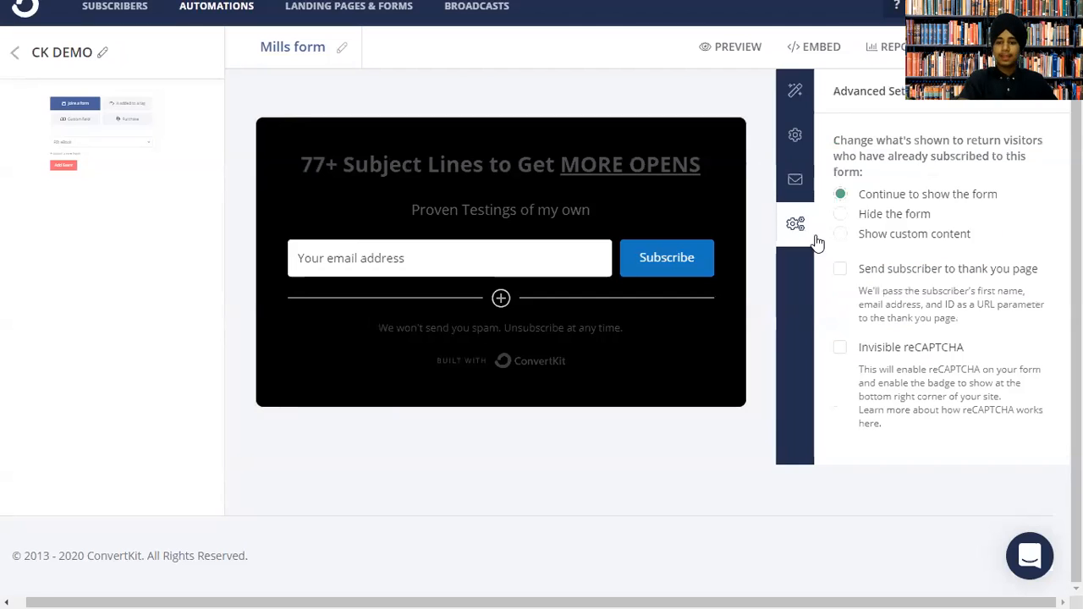
pyautogui.moveTo(836, 142); pyautogui.dragTo(946, 156)
pyautogui.click(980, 151)
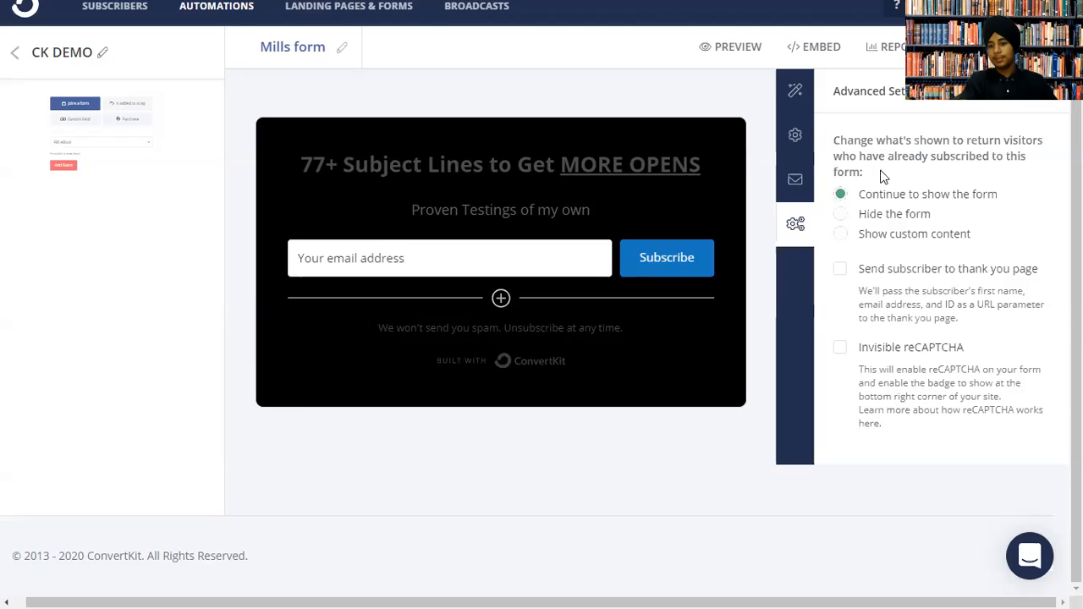
pyautogui.click(860, 218)
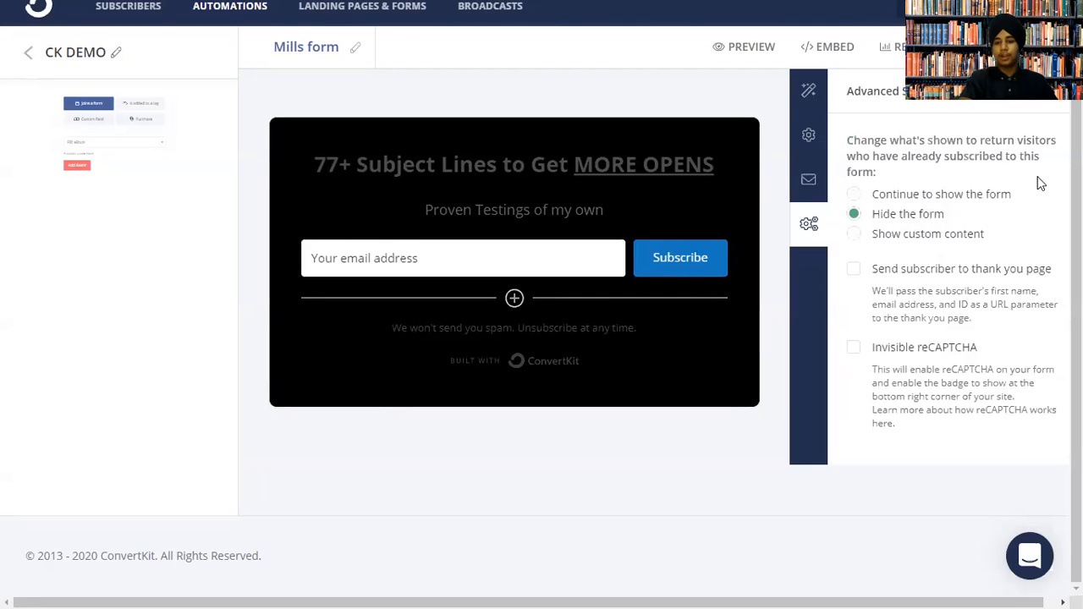
pyautogui.click(853, 269)
pyautogui.moveTo(906, 303); pyautogui.dragTo(1014, 320)
pyautogui.click(916, 268)
pyautogui.click(914, 267)
pyautogui.click(912, 270)
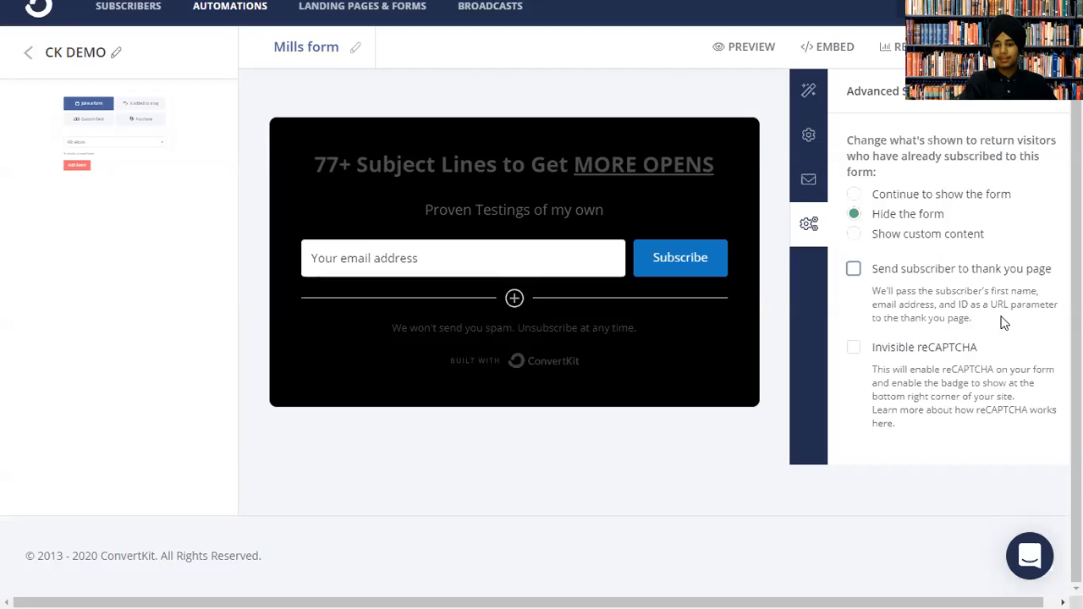
pyautogui.click(901, 348)
pyautogui.moveTo(934, 346); pyautogui.dragTo(941, 346)
pyautogui.click(854, 349)
pyautogui.scroll(1, 542, 291)
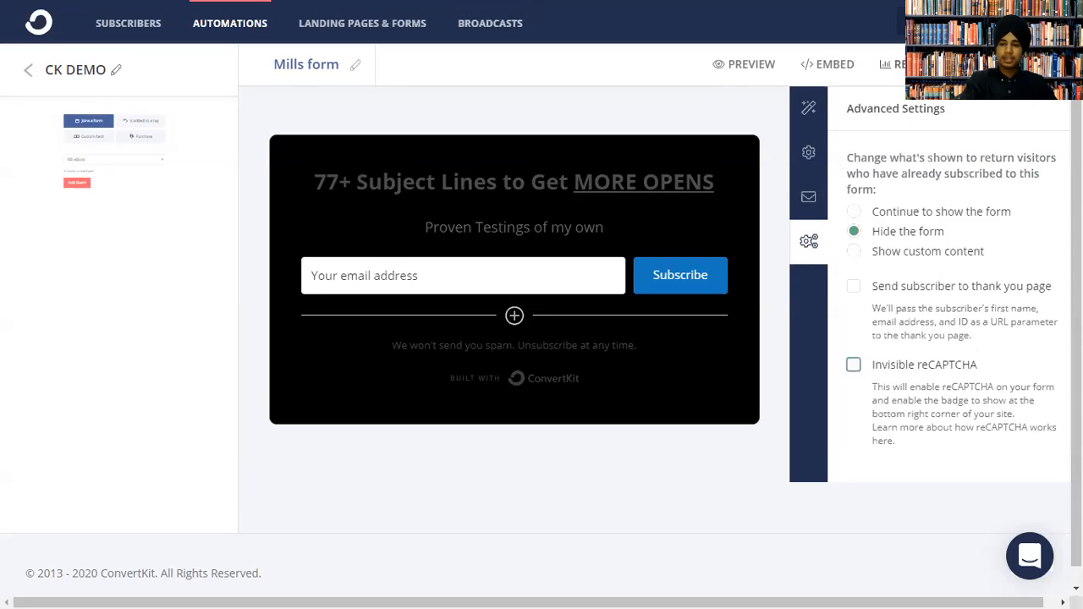
pyautogui.click(909, 213)
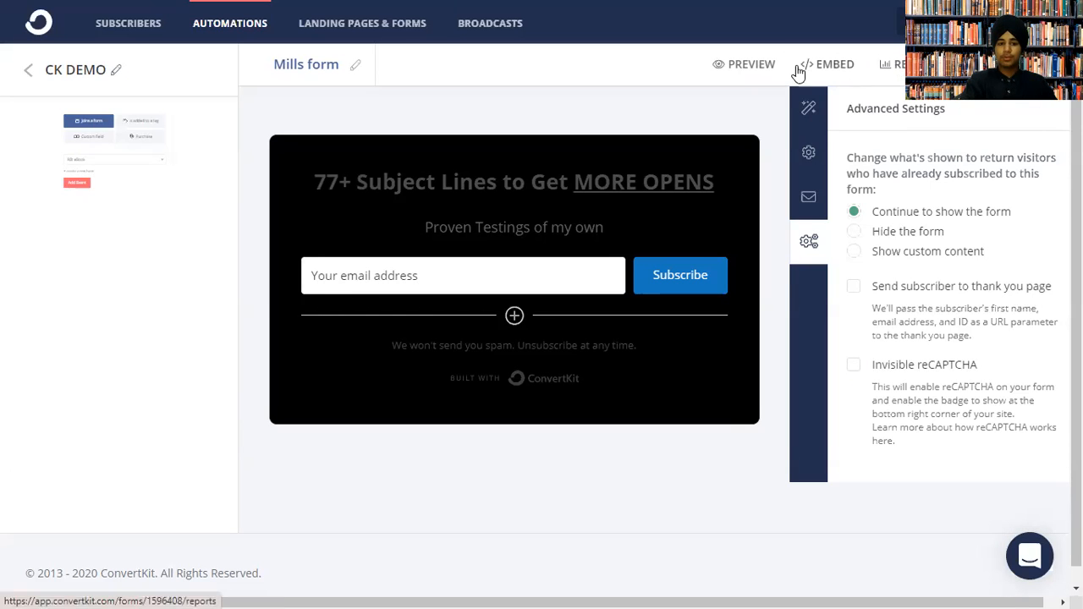
# Check the Mills form's report, then browse the Landing Pages & Forms overview.
pyautogui.click(899, 68)
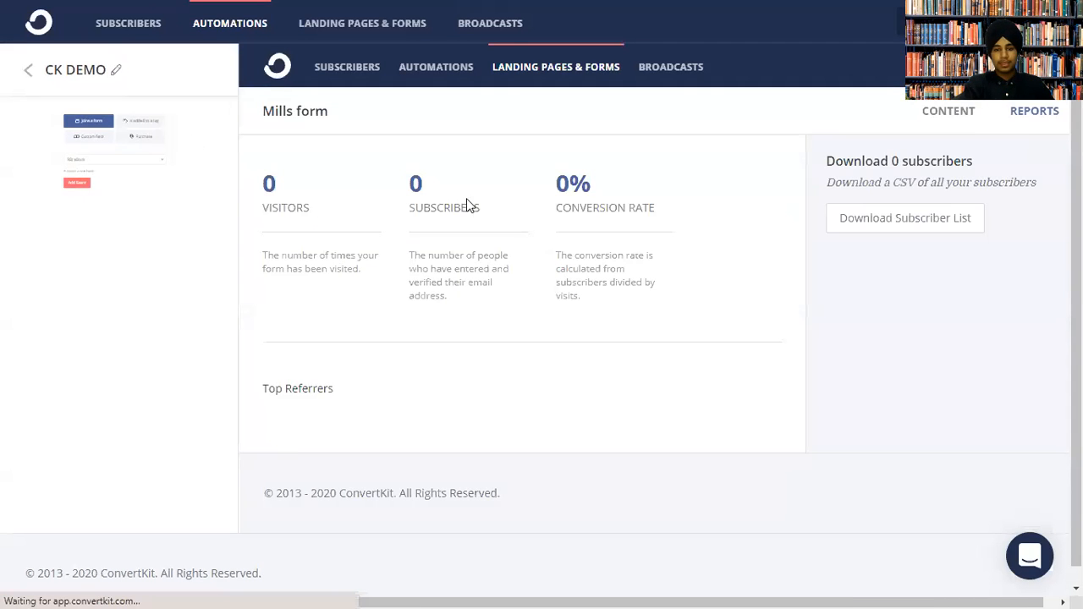
pyautogui.click(28, 71)
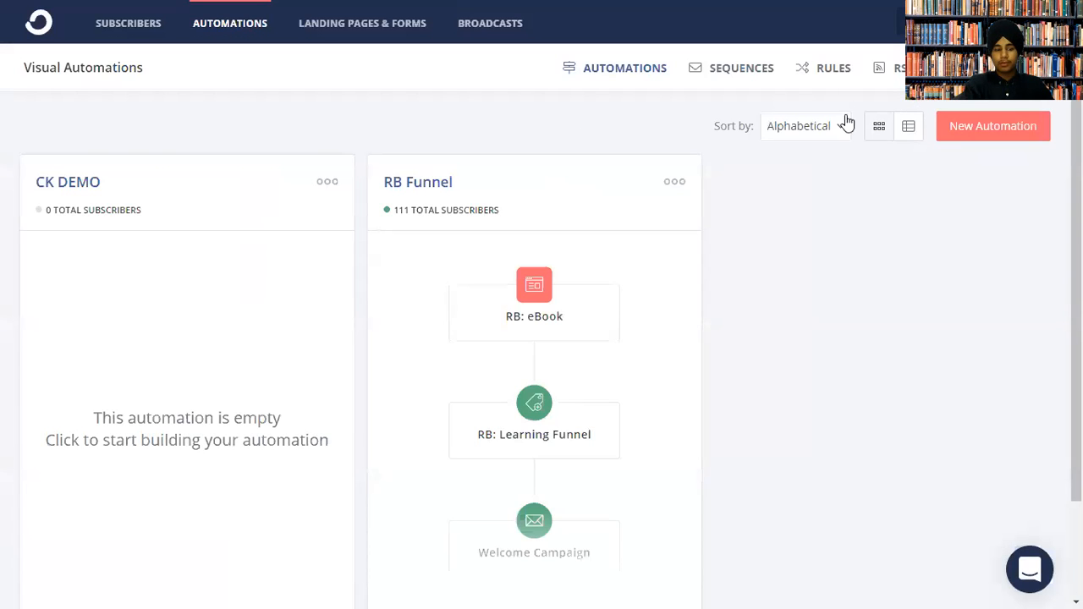
pyautogui.click(353, 34)
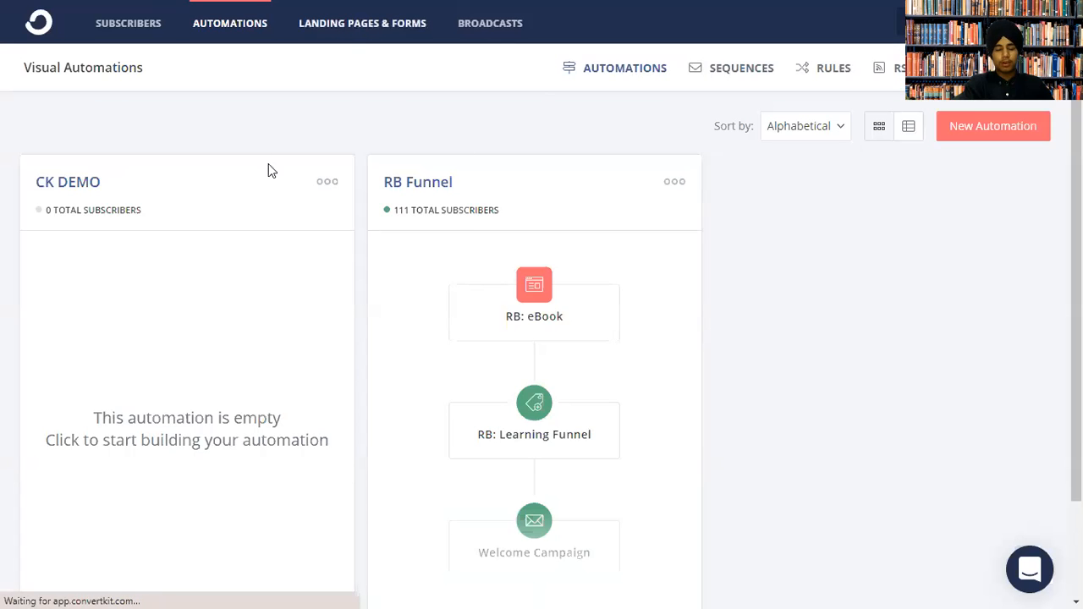
pyautogui.click(386, 29)
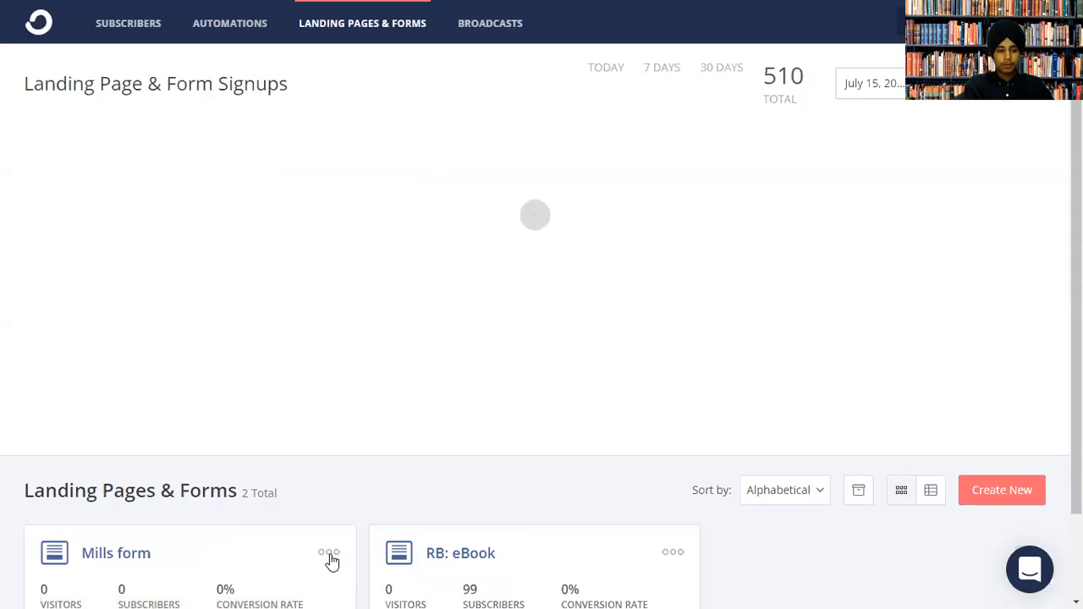
pyautogui.scroll(-2, 595, 515)
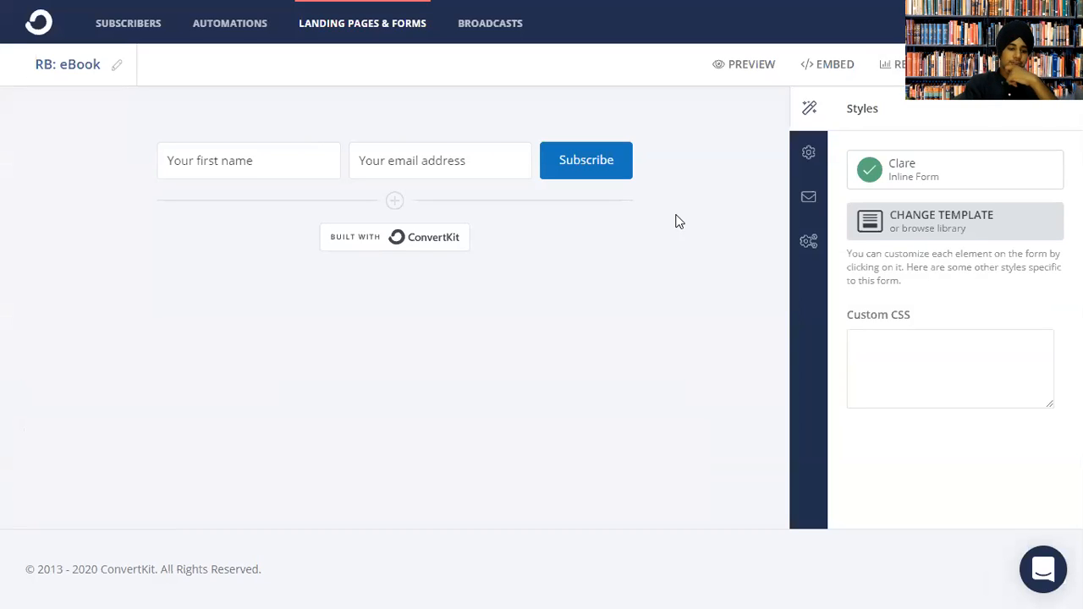
# Hide the Built with ConvertKit badge on RB: eBook and open its report.
pyautogui.click(395, 244)
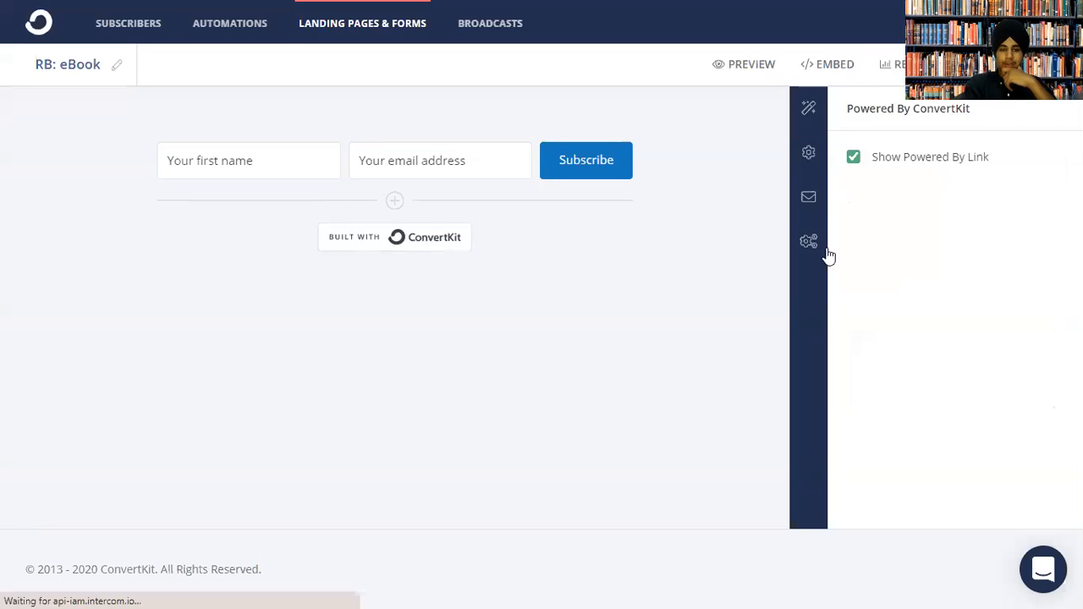
pyautogui.click(853, 165)
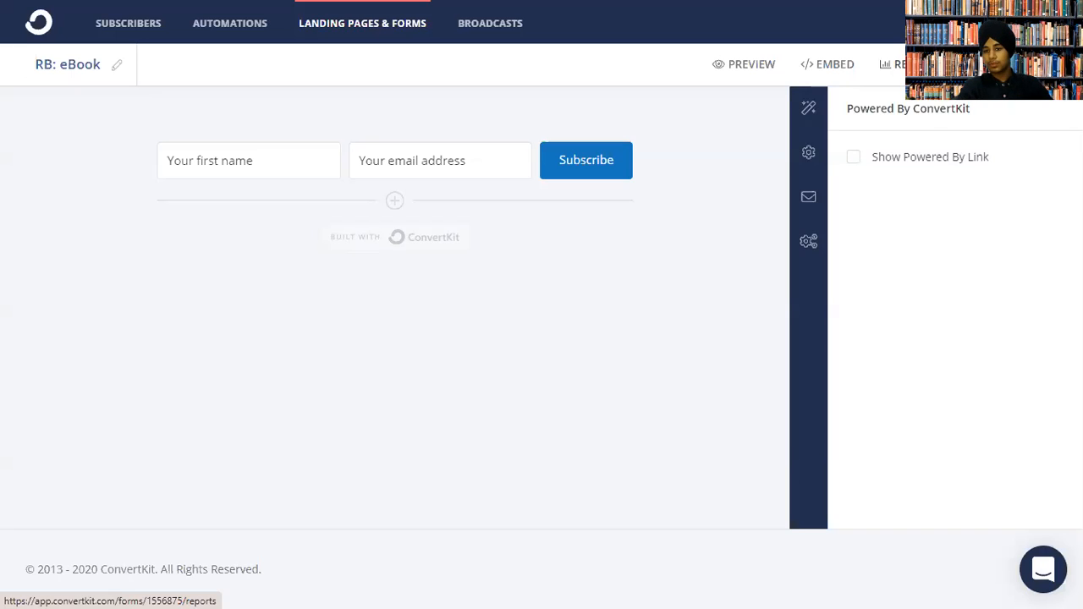
pyautogui.click(897, 65)
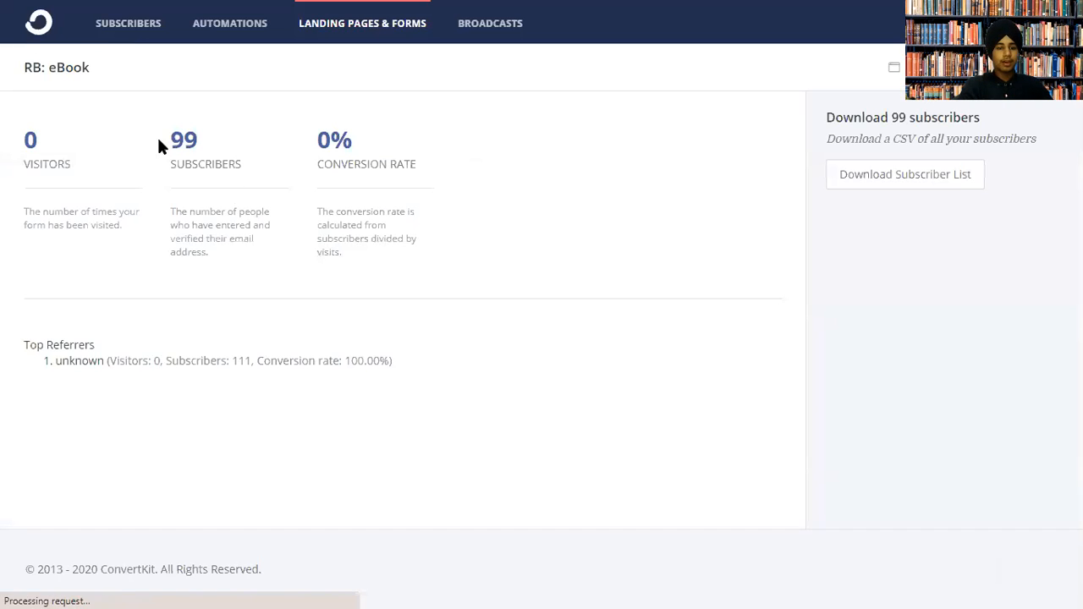
# View the RB: eBook form's 99 confirmed subscribers, then close the subscriber list.
pyautogui.moveTo(158, 139); pyautogui.dragTo(243, 149)
pyautogui.click(189, 107)
pyautogui.click(187, 144)
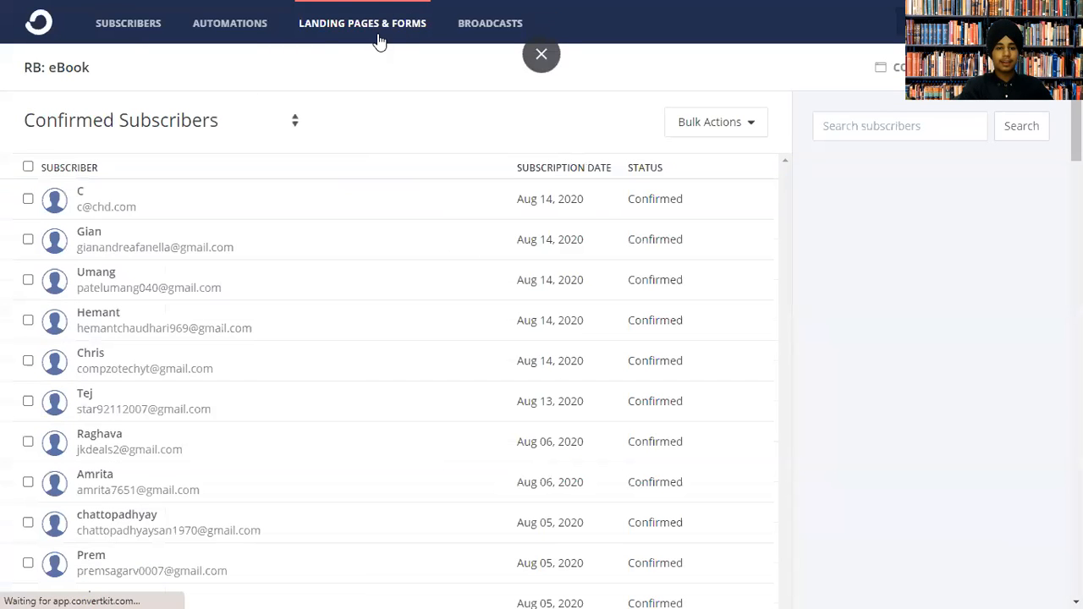
pyautogui.click(371, 38)
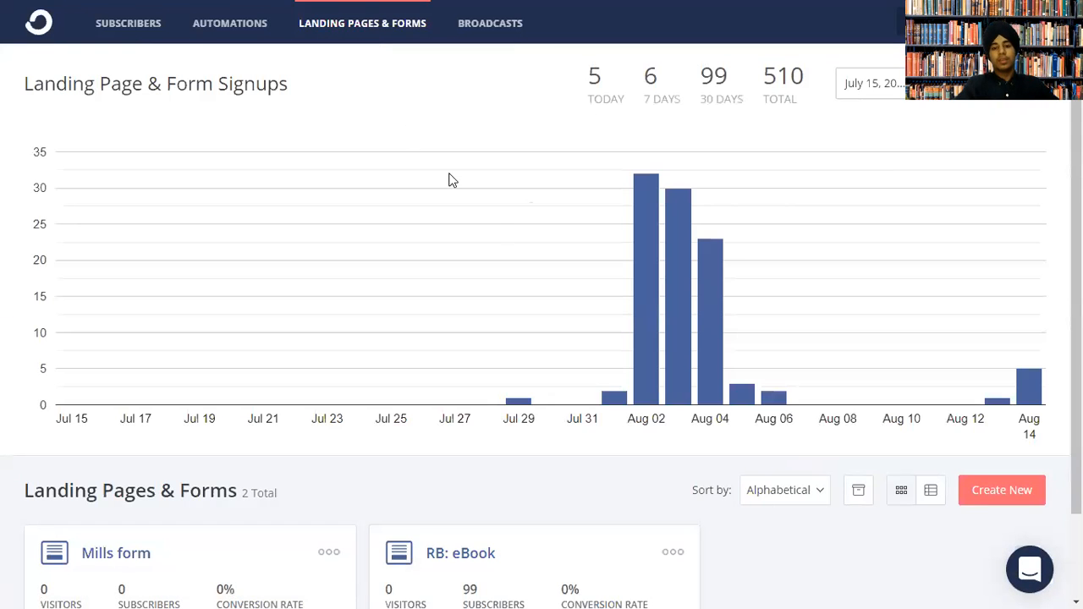
# Scroll through the Landing Pages & Forms page and go to Automations.
pyautogui.scroll(-2, 212, 349)
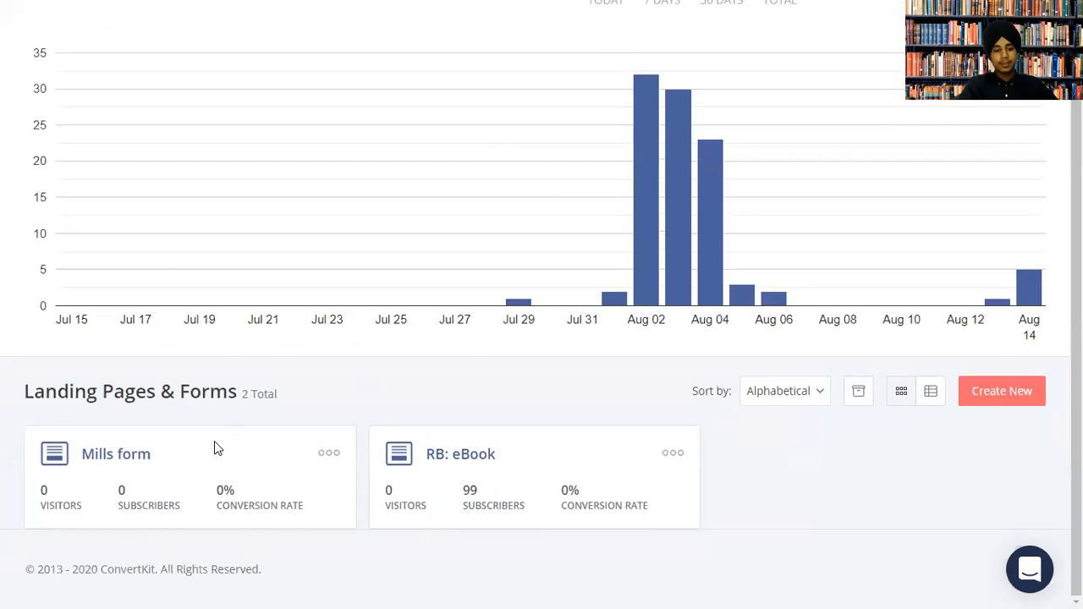
pyautogui.scroll(2, 358, 282)
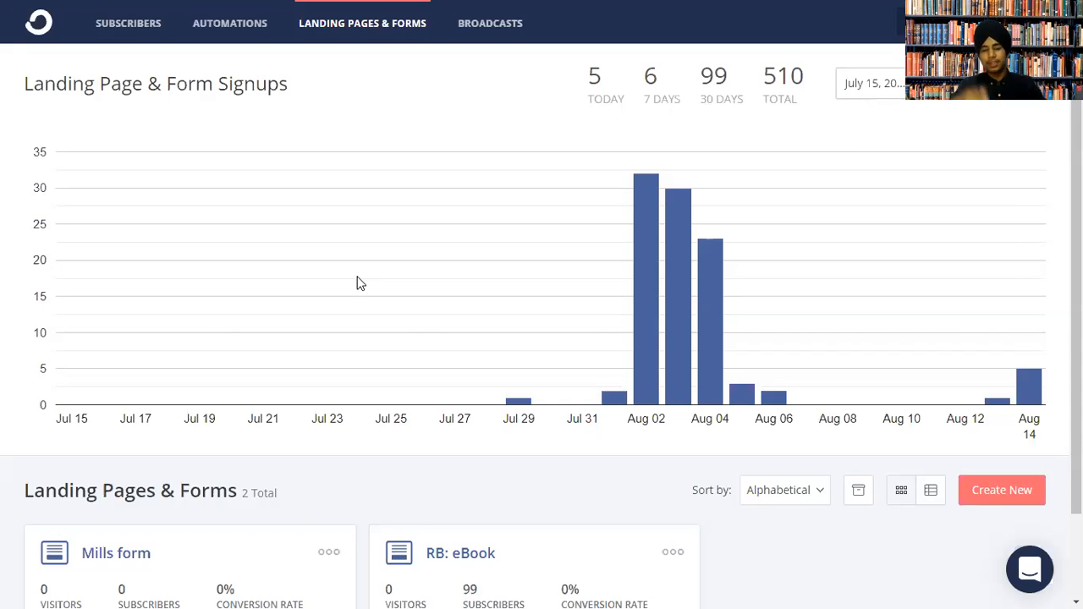
pyautogui.click(240, 28)
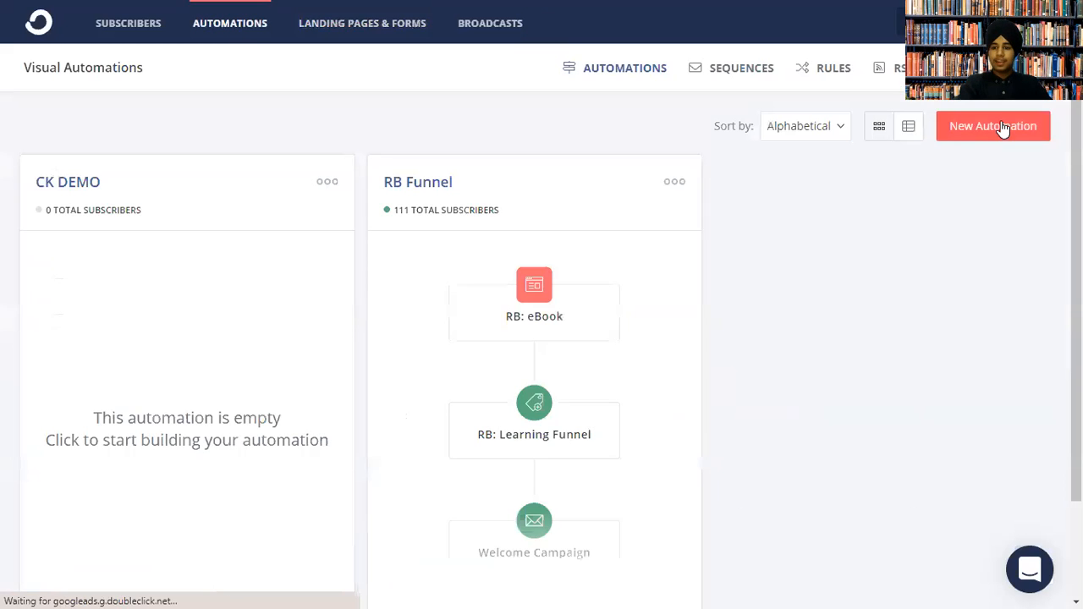
# Create a new email sequence named 'Test' from the Sequences tab.
pyautogui.click(768, 76)
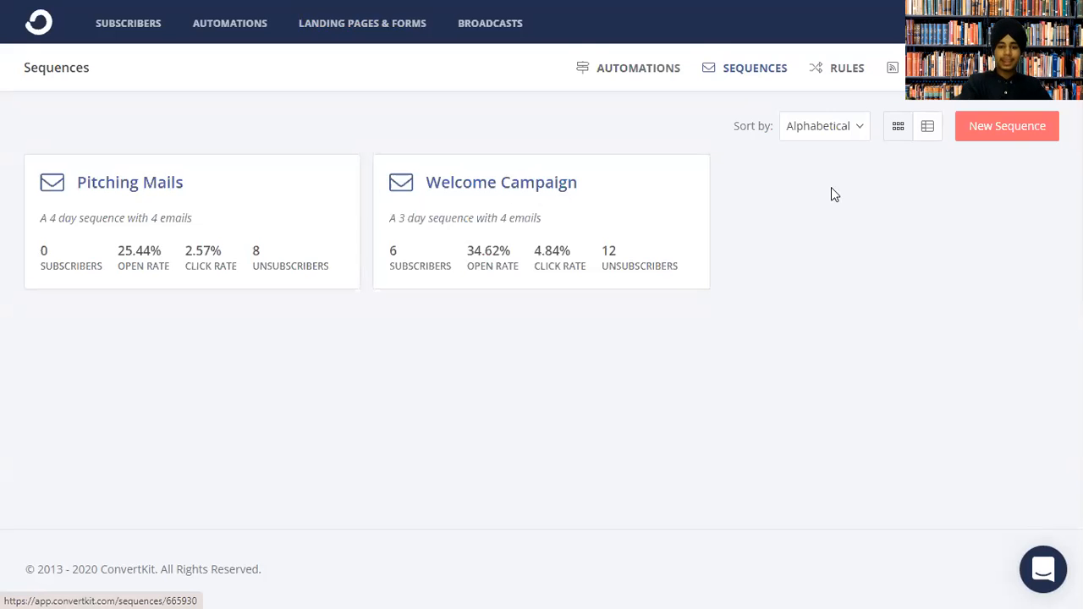
pyautogui.click(985, 135)
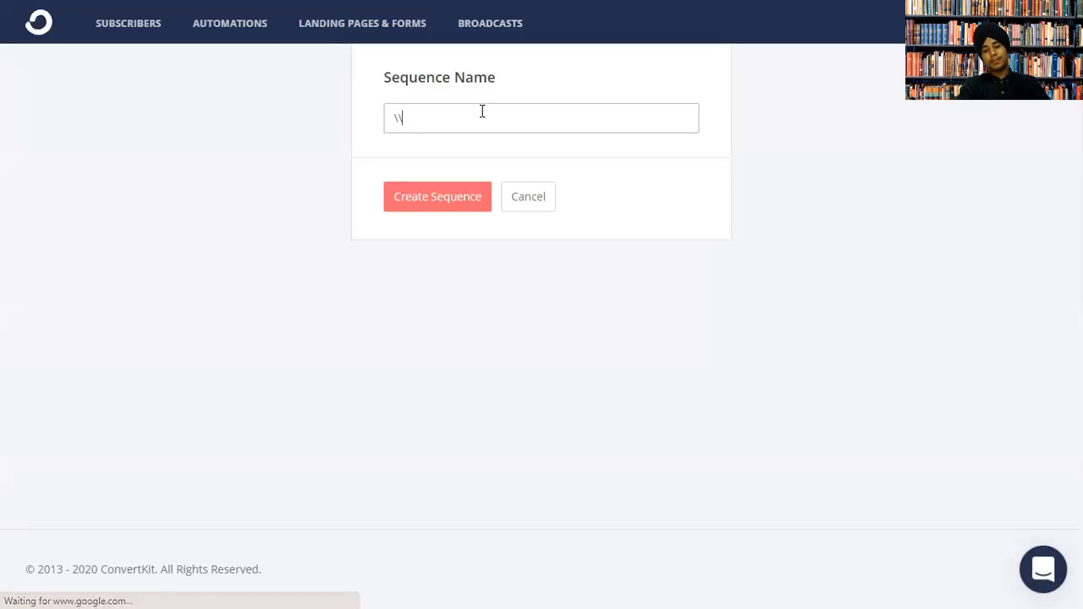
pyautogui.write('Test')
pyautogui.click(433, 193)
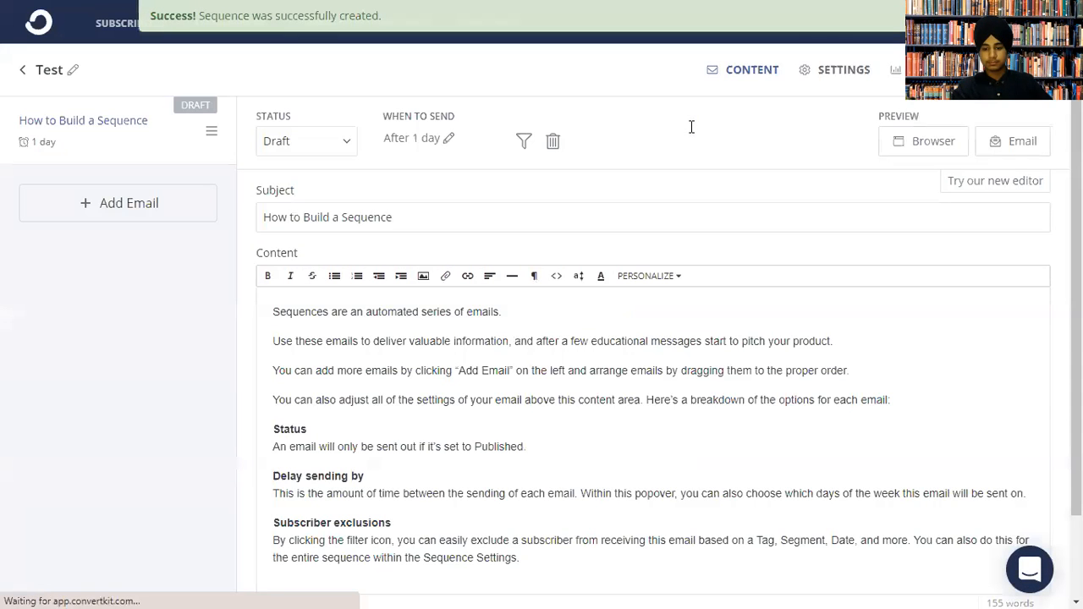
# Look over the draft email's subject and body, then switch the content to the new editor.
pyautogui.moveTo(418, 222); pyautogui.dragTo(181, 220)
pyautogui.tripleClick(422, 221)
pyautogui.click(372, 369)
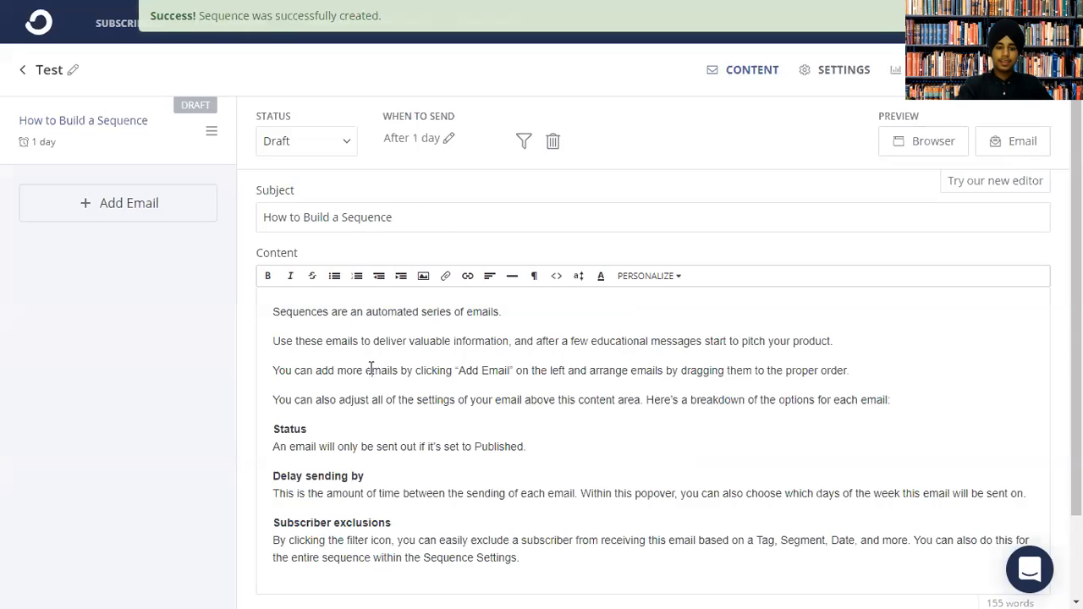
pyautogui.scroll(-1, 532, 369)
pyautogui.moveTo(297, 244); pyautogui.dragTo(521, 464)
pyautogui.click(931, 355)
pyautogui.click(952, 89)
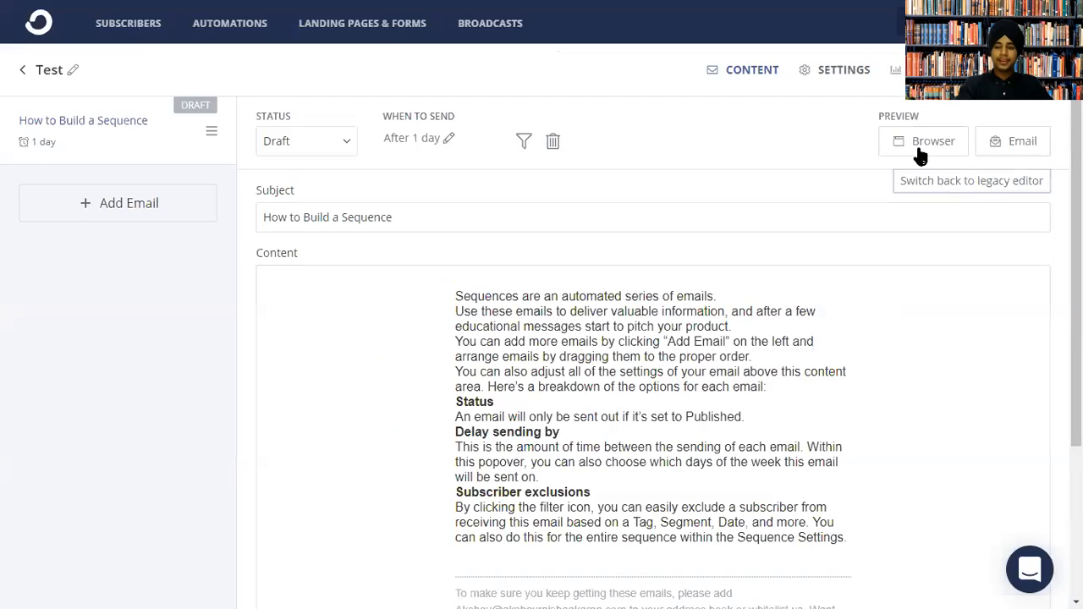
# Delete the default paragraphs and replace the body with a 'Hi' greeting addressed by name.
pyautogui.tripleClick(748, 356)
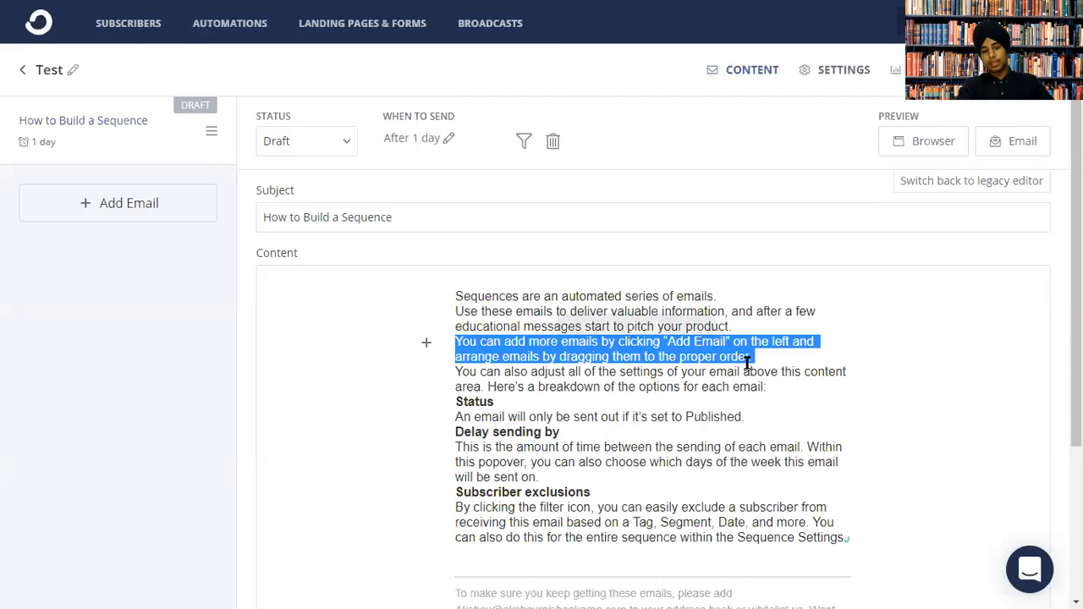
pyautogui.press('BackSpace')
pyautogui.hotkey('ctrl', 'a')
pyautogui.write('St')
pyautogui.press('BackSpace')
pyautogui.press('BackSpace')
pyautogui.write('Hi Shehraj')
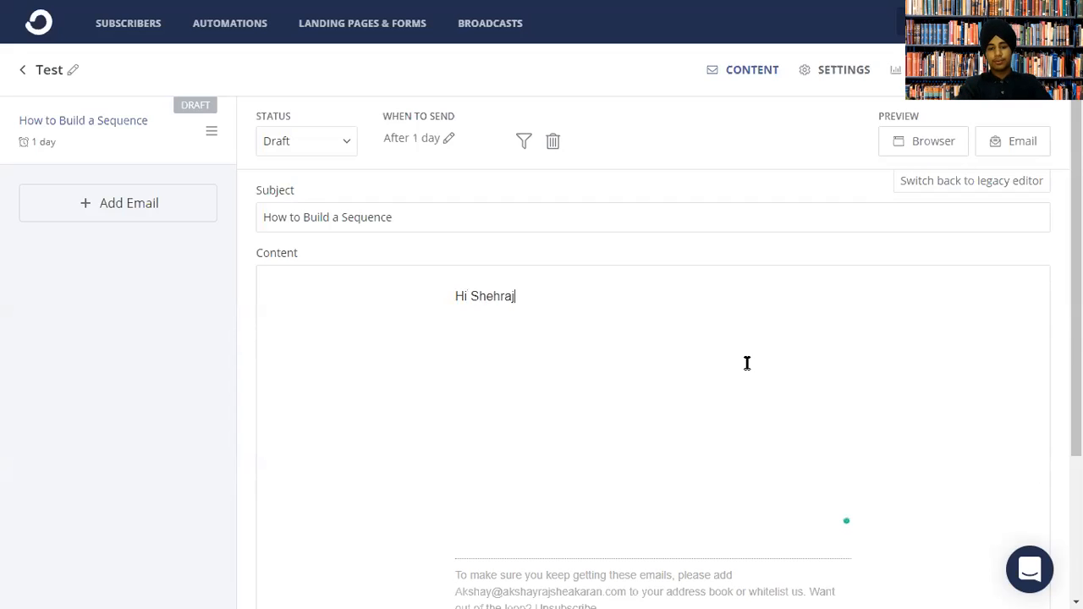
# Select the name in the greeting and bring up the Personalization snippets for that line.
pyautogui.doubleClick(493, 296)
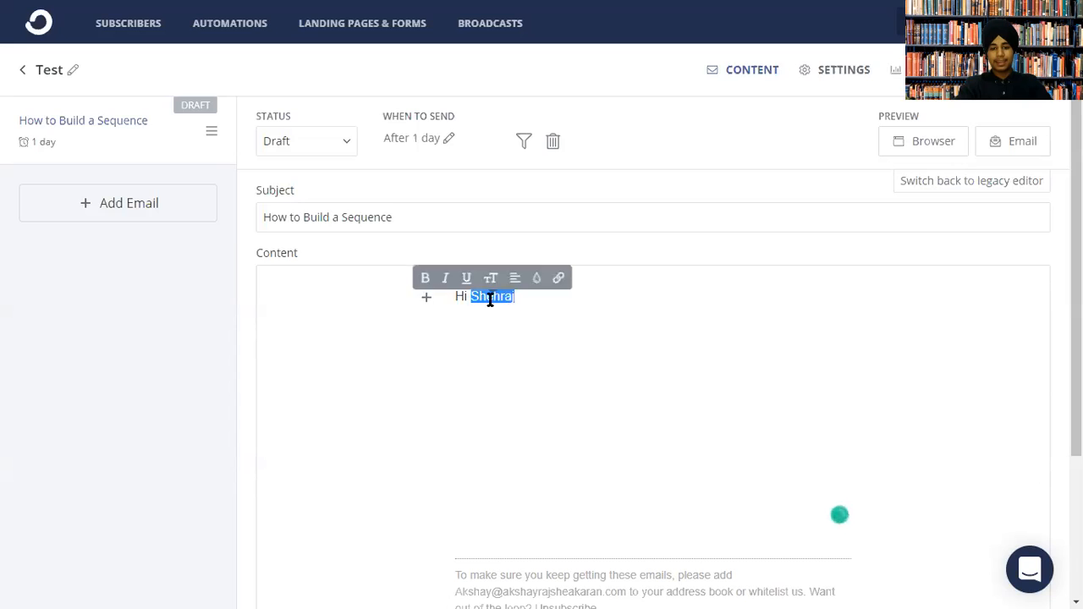
pyautogui.click(430, 296)
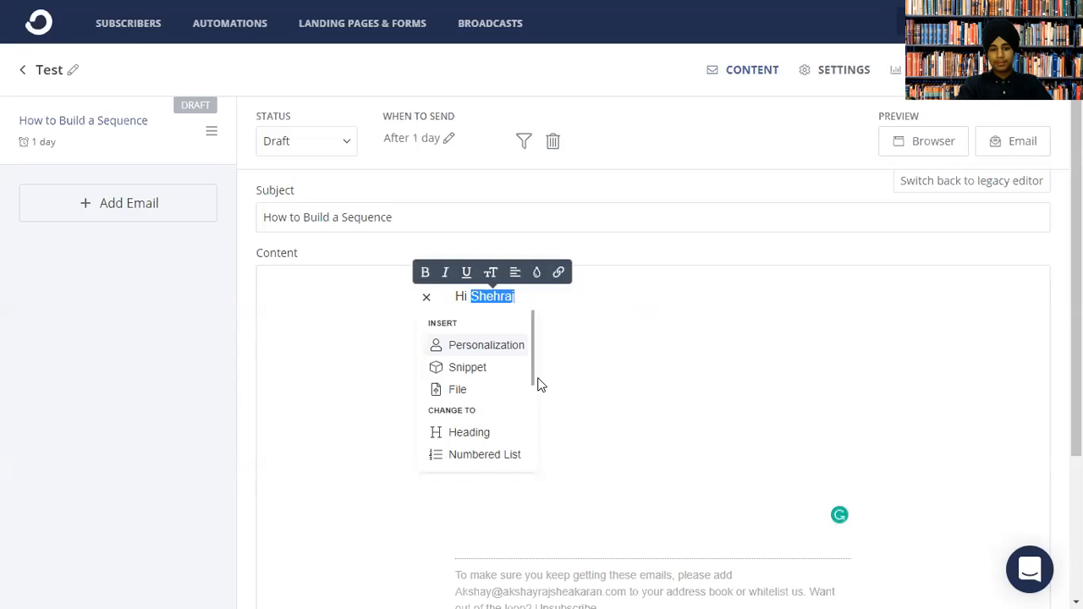
pyautogui.click(465, 348)
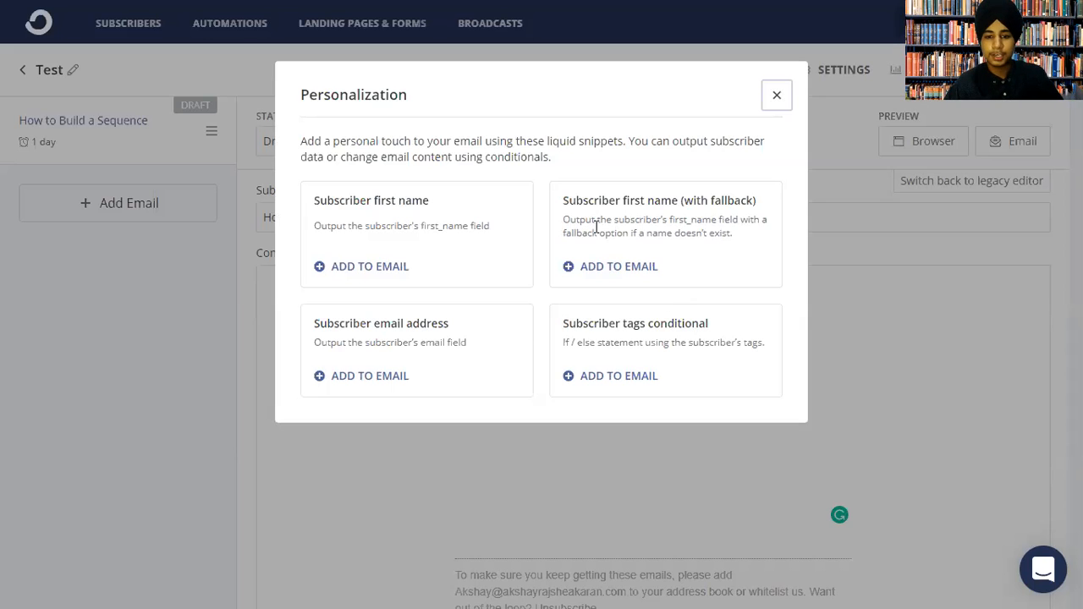
# Insert the 'Subscriber first name (with fallback)' snippet into the Test email body.
pyautogui.click(592, 268)
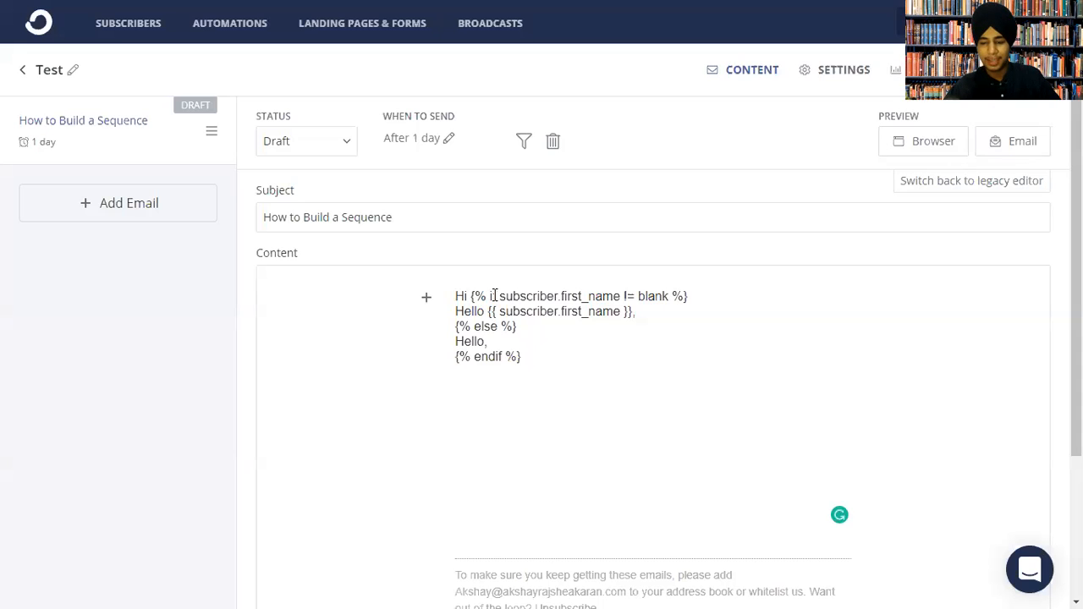
pyautogui.click(343, 143)
# Change the first email's send delay from 1 day to 0 days.
pyautogui.click(412, 138)
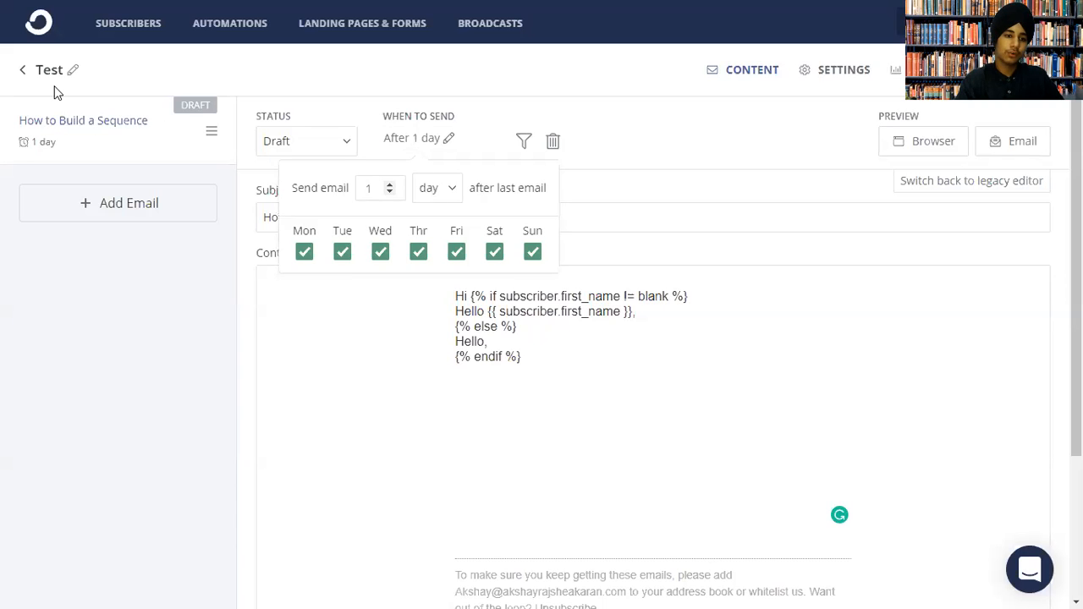
pyautogui.moveTo(439, 141); pyautogui.dragTo(398, 150)
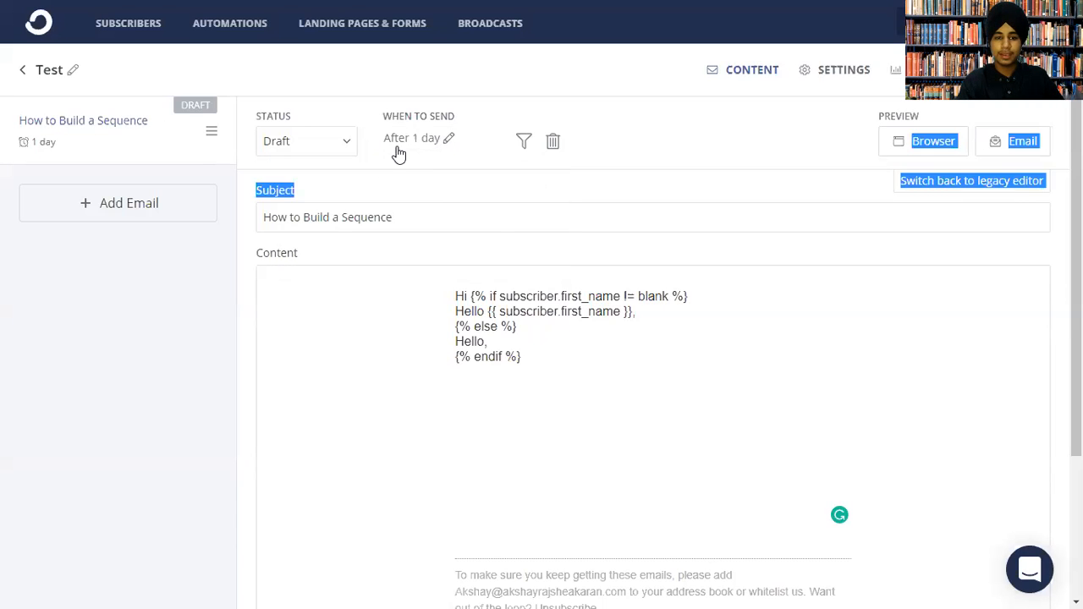
pyautogui.click(401, 142)
pyautogui.write('0')
pyautogui.press('BackSpace')
pyautogui.press('BackSpace')
pyautogui.write('00')
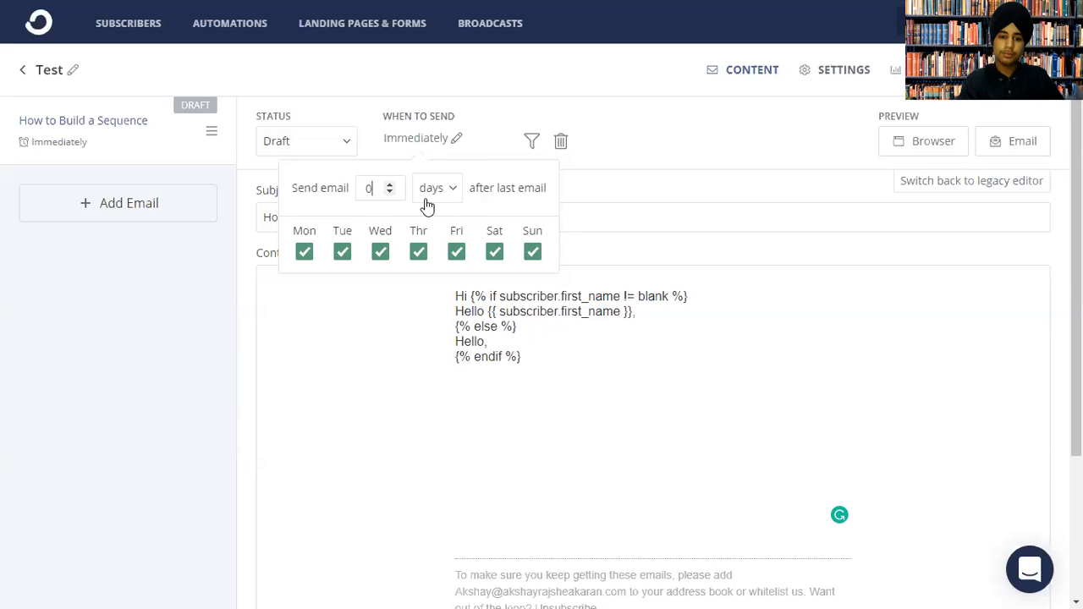
pyautogui.click(445, 189)
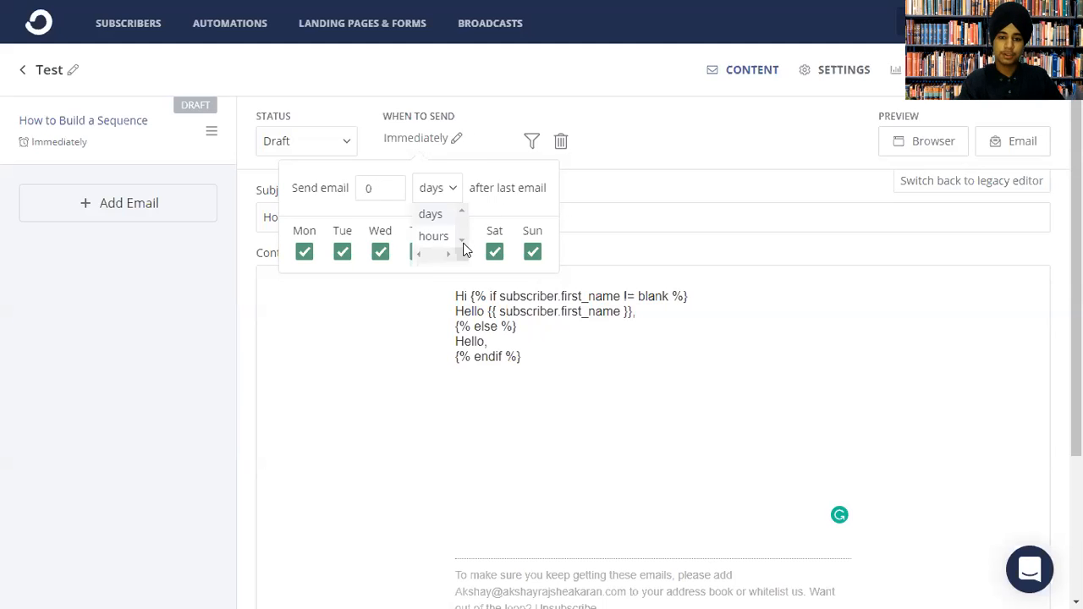
pyautogui.click(490, 212)
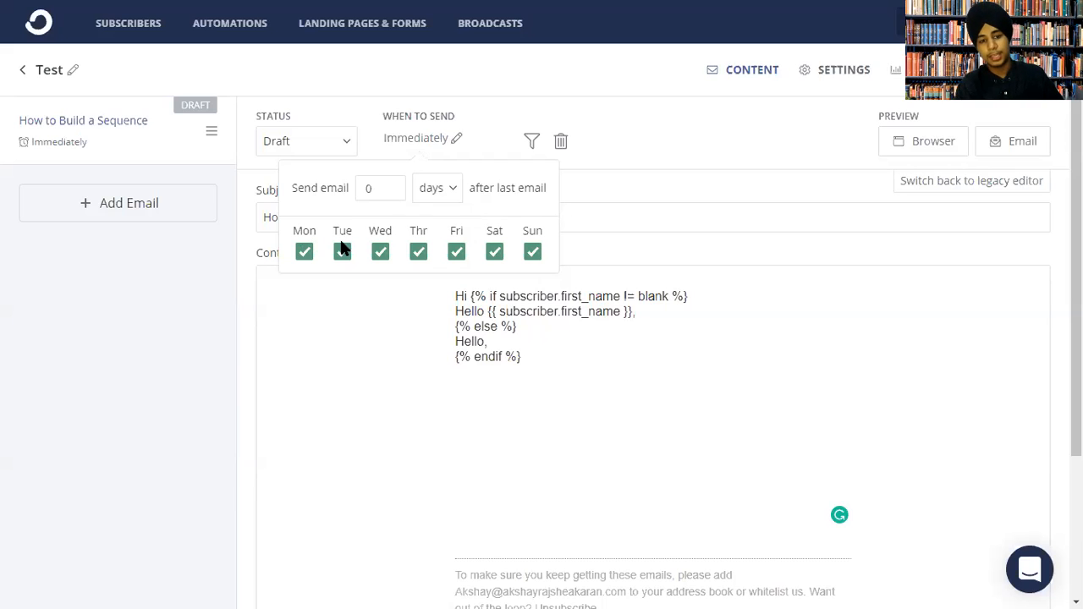
pyautogui.click(674, 219)
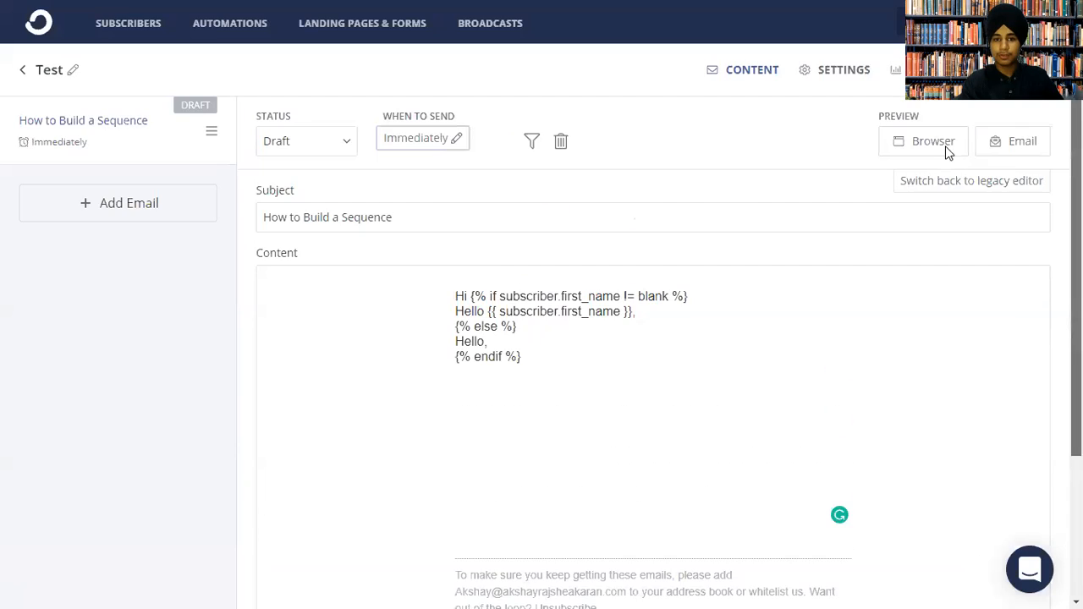
# Check the subscriber exclusion filter without changes, then preview the email as a web page.
pyautogui.click(532, 144)
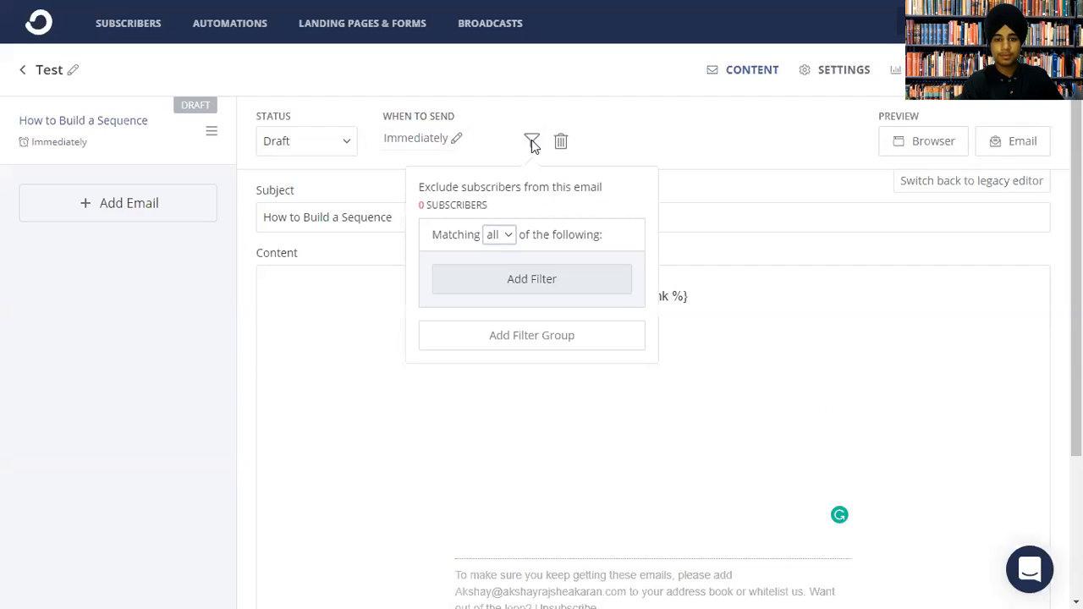
pyautogui.click(497, 237)
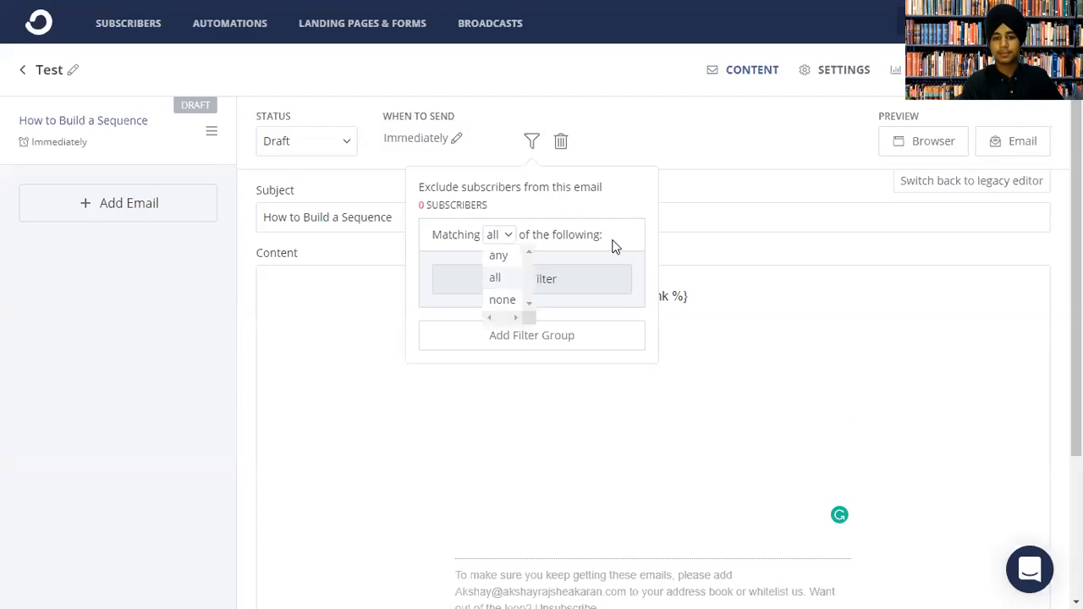
pyautogui.click(786, 180)
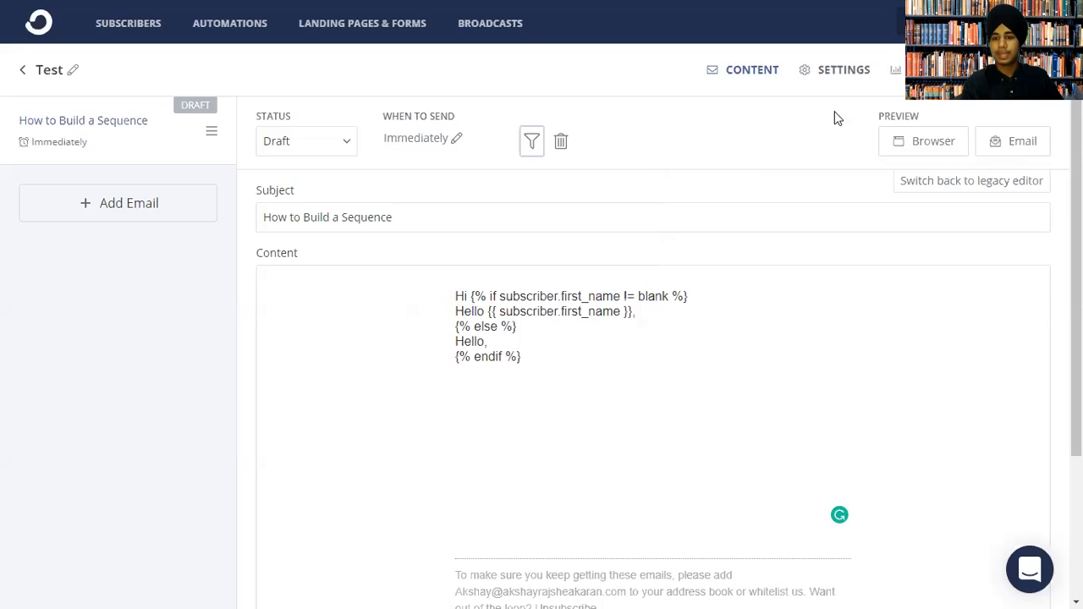
pyautogui.click(917, 137)
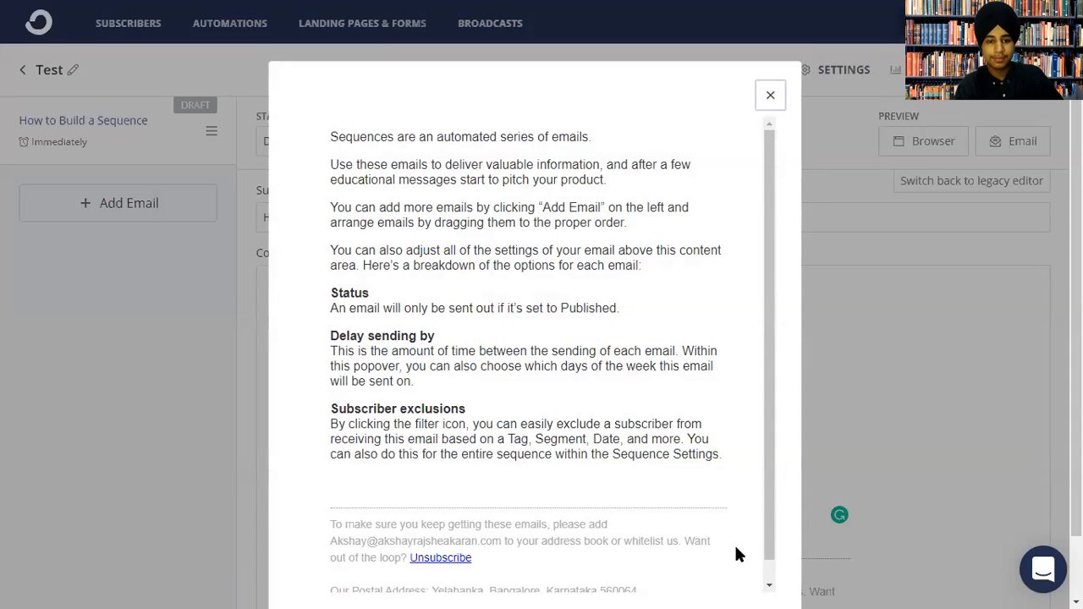
pyautogui.moveTo(416, 215); pyautogui.dragTo(516, 182)
pyautogui.click(768, 114)
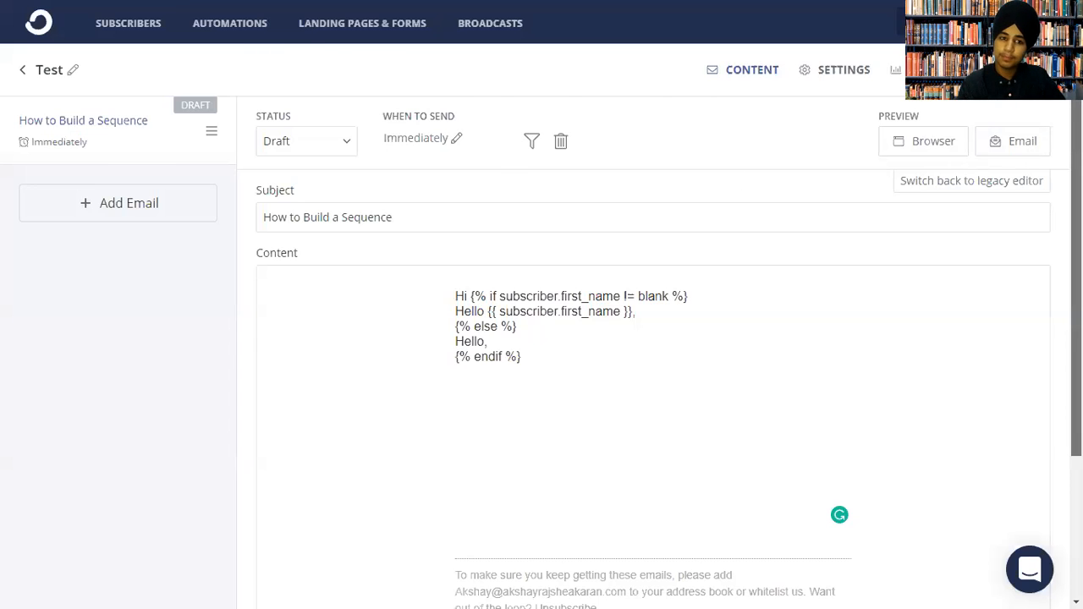
pyautogui.scroll(-3, 1077, 339)
pyautogui.scroll(3, 720, 211)
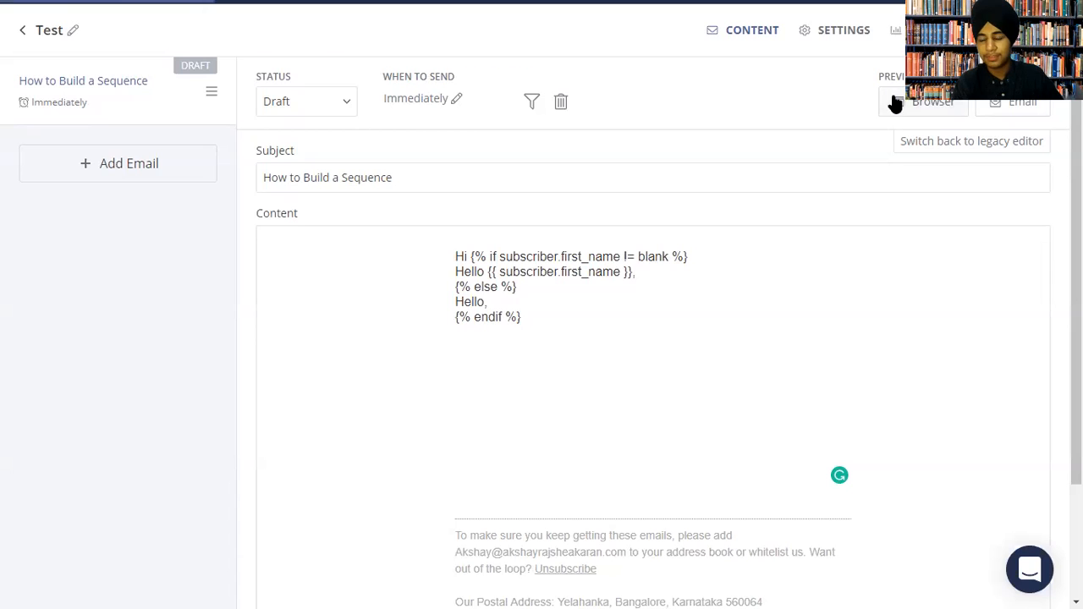
pyautogui.click(922, 101)
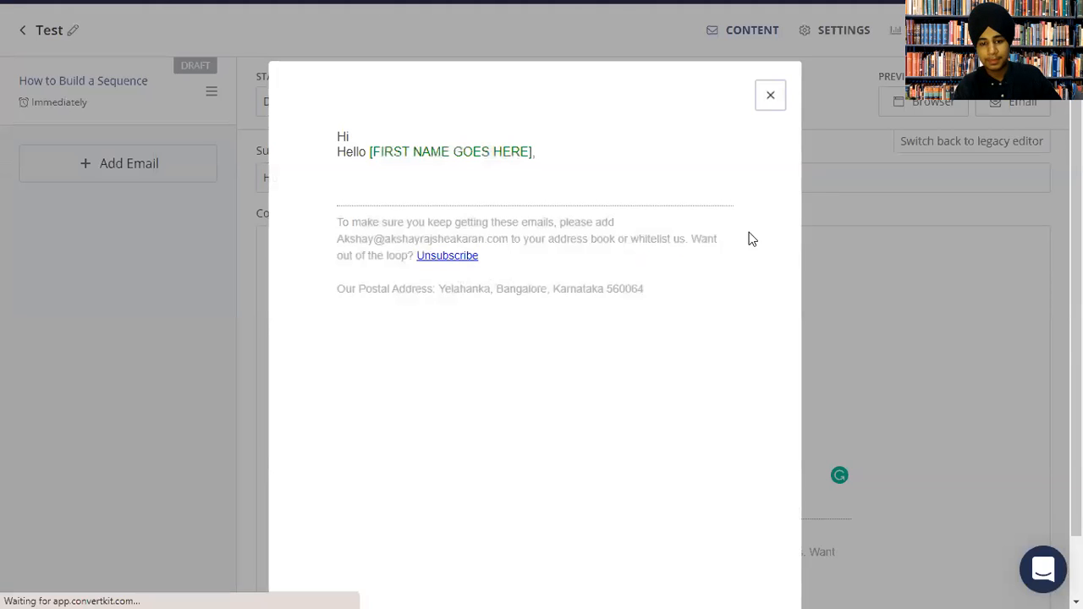
pyautogui.moveTo(369, 167); pyautogui.dragTo(707, 137)
pyautogui.click(448, 177)
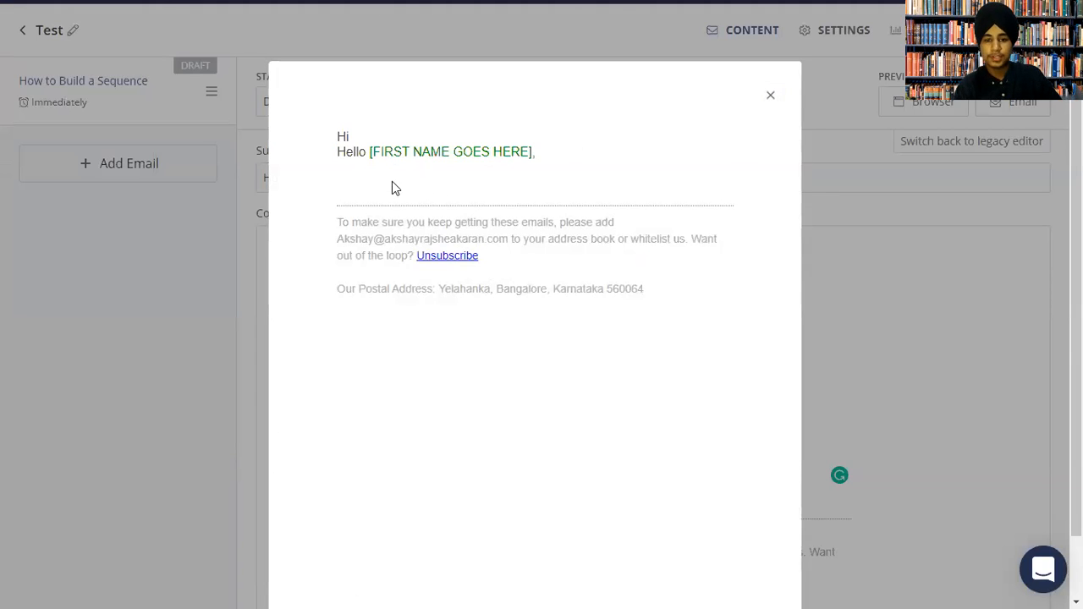
pyautogui.moveTo(370, 153); pyautogui.dragTo(554, 150)
pyautogui.click(770, 97)
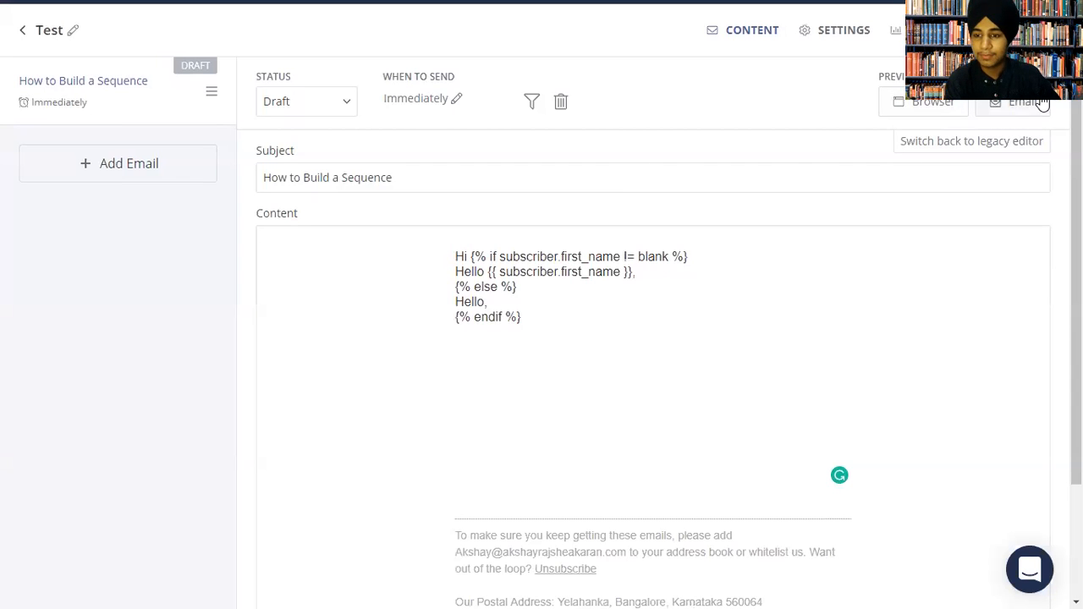
pyautogui.click(992, 107)
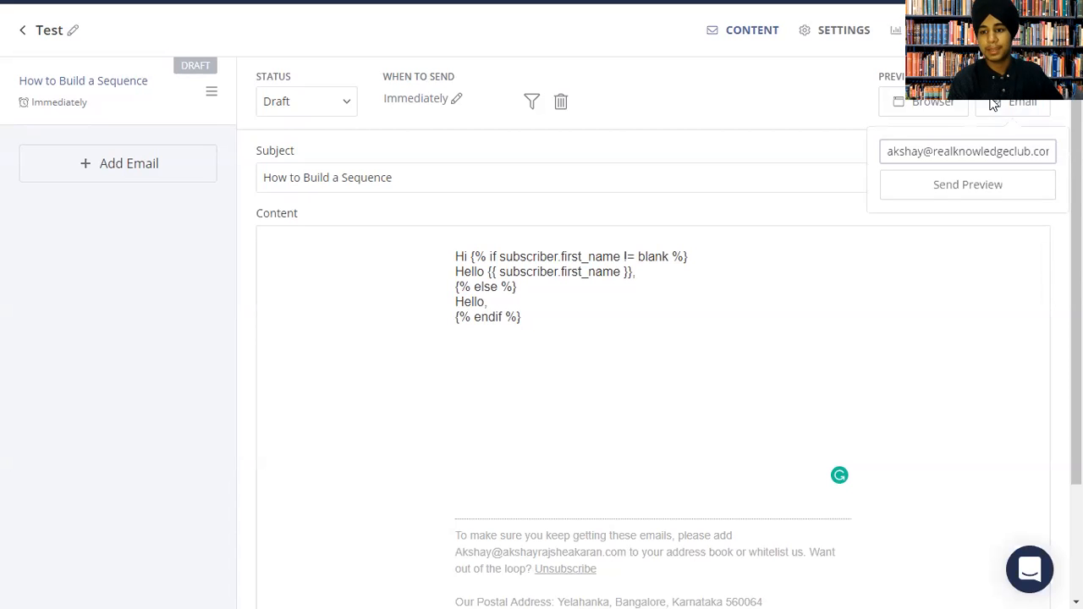
pyautogui.doubleClick(1042, 137)
pyautogui.click(1032, 103)
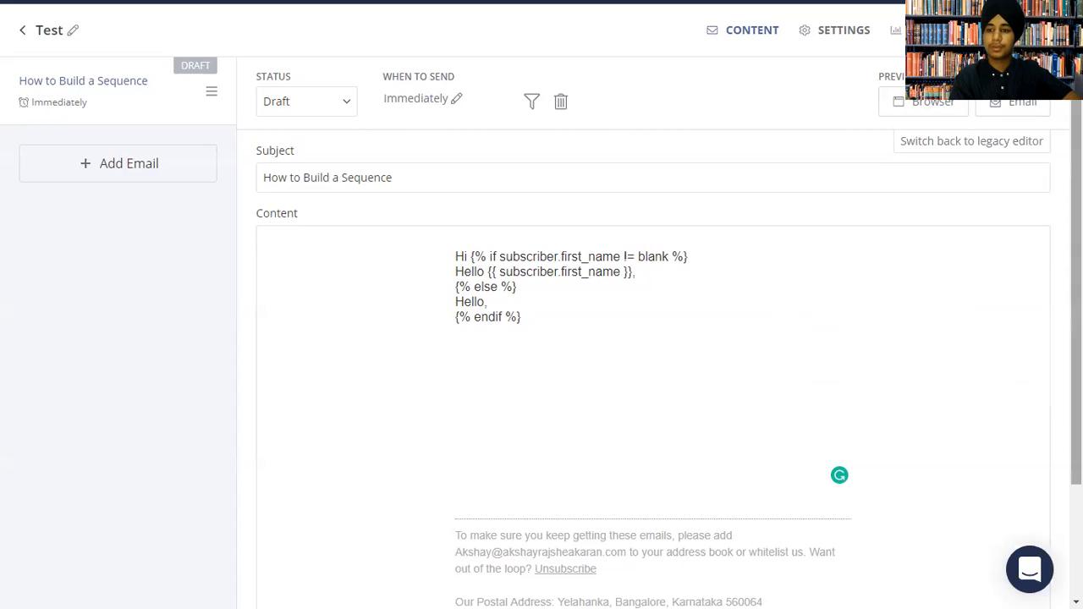
pyautogui.scroll(1, 542, 338)
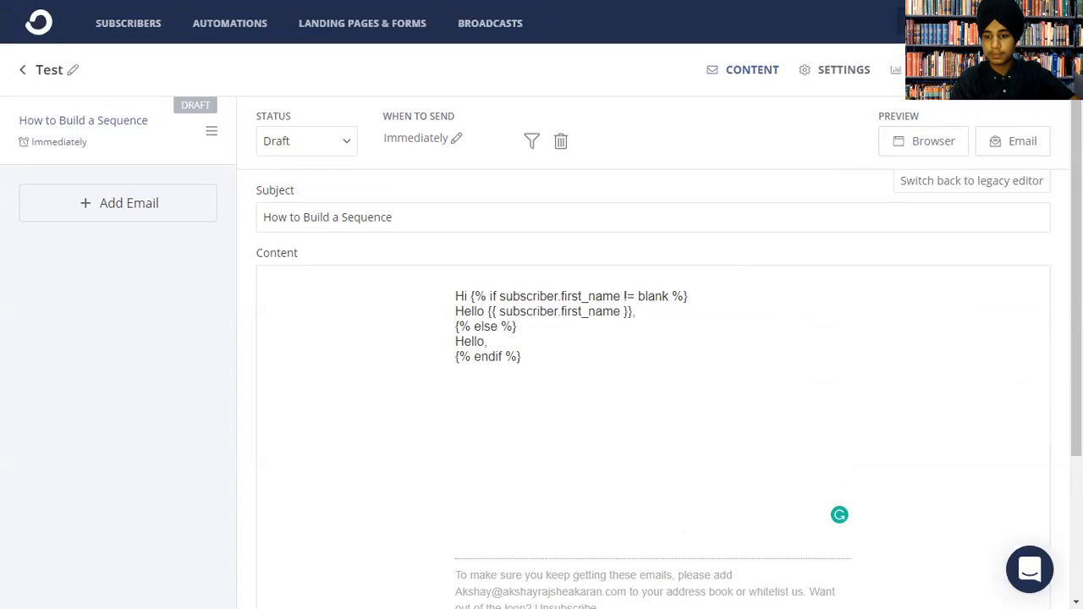
# Review the Test sequence's send days, time, template and exclusion settings, then return to Sequences.
pyautogui.click(822, 71)
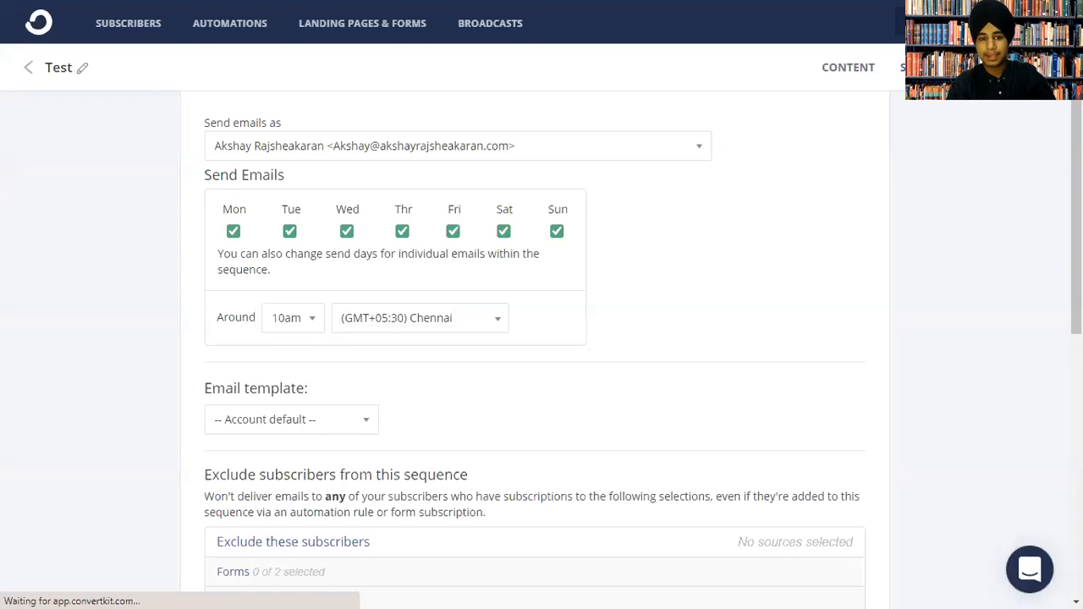
pyautogui.scroll(-3, 542, 338)
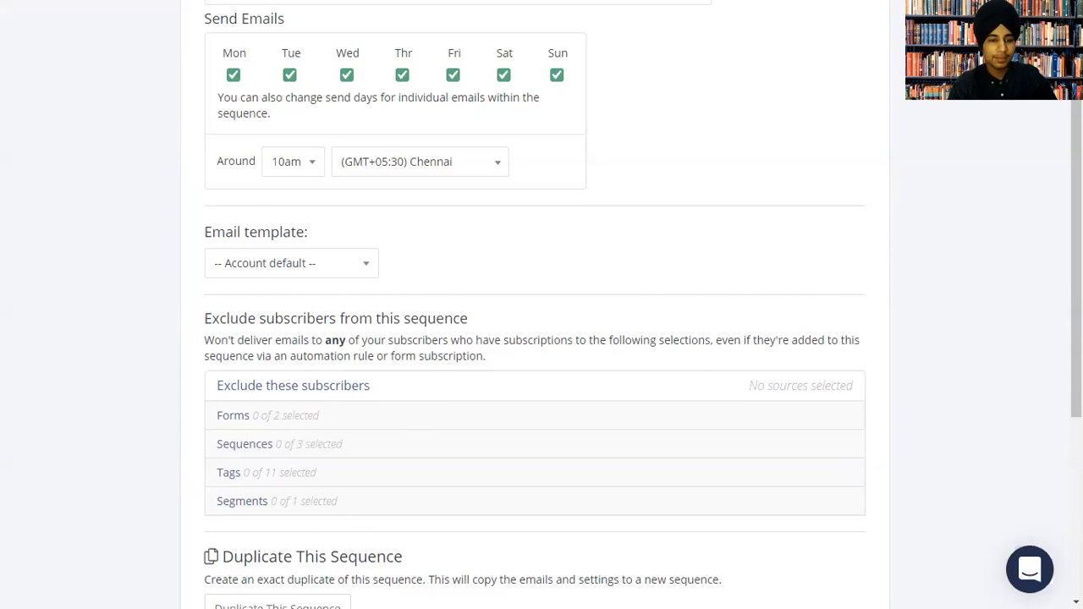
pyautogui.scroll(-5, 784, 363)
pyautogui.scroll(8, 417, 108)
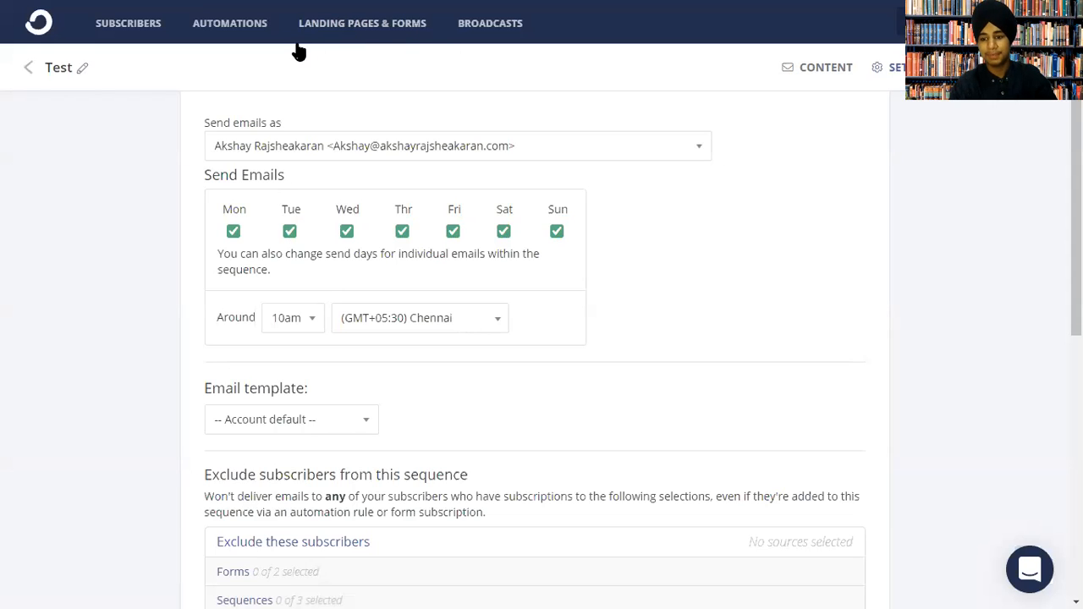
pyautogui.click(28, 67)
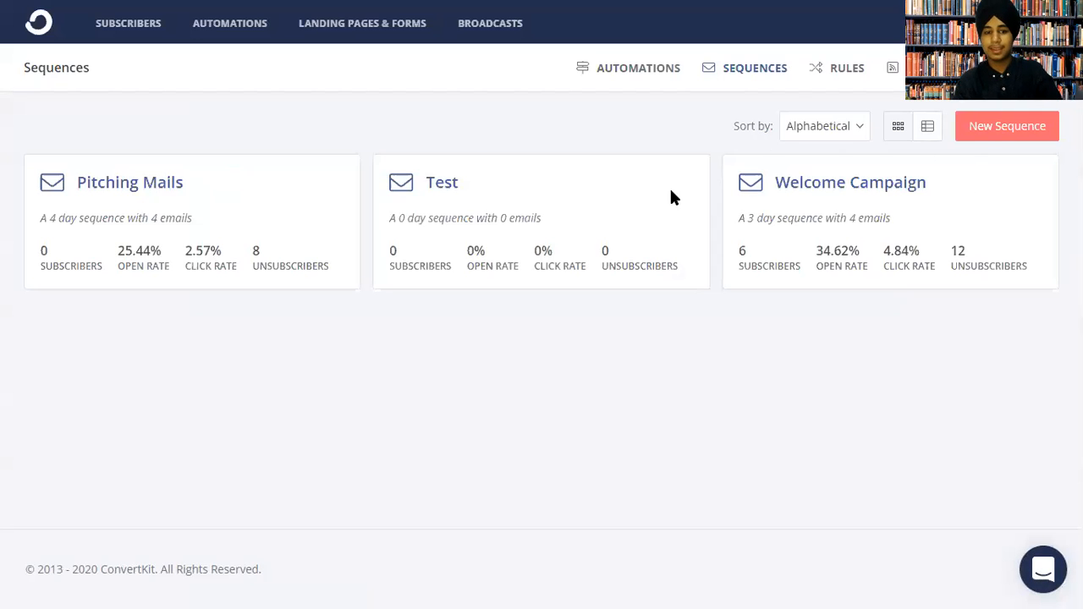
# Add three emails to Test with subjects 'vnsdvkadsvhsdpv', 'HI ASAHNS,AM' and 'VIADUKC'.
pyautogui.click(447, 180)
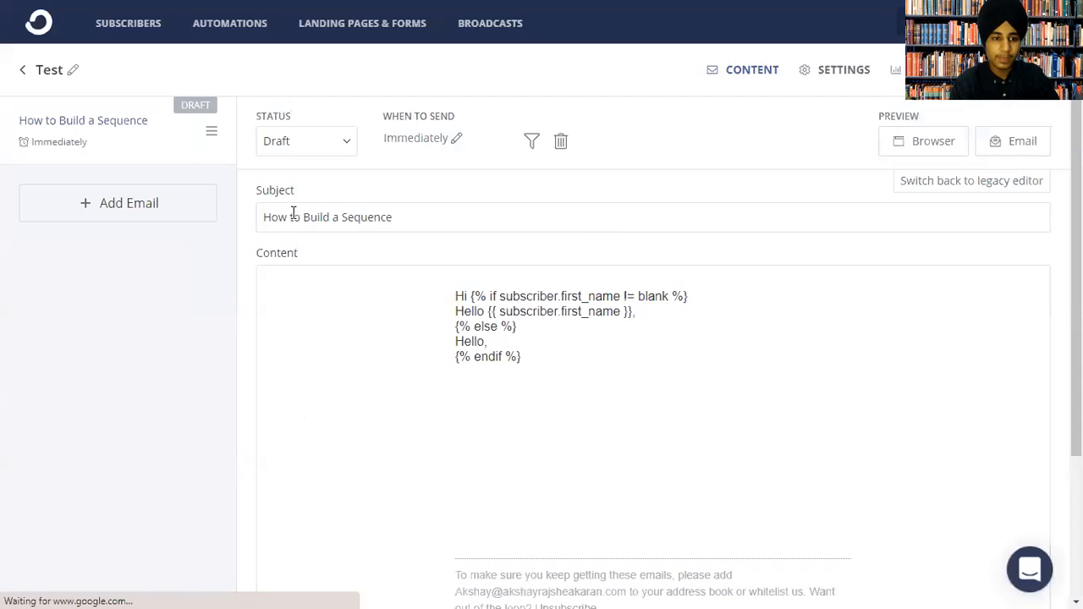
pyautogui.click(116, 200)
pyautogui.click(348, 217)
pyautogui.write('vnsdvkadsvhsdpvng subject...')
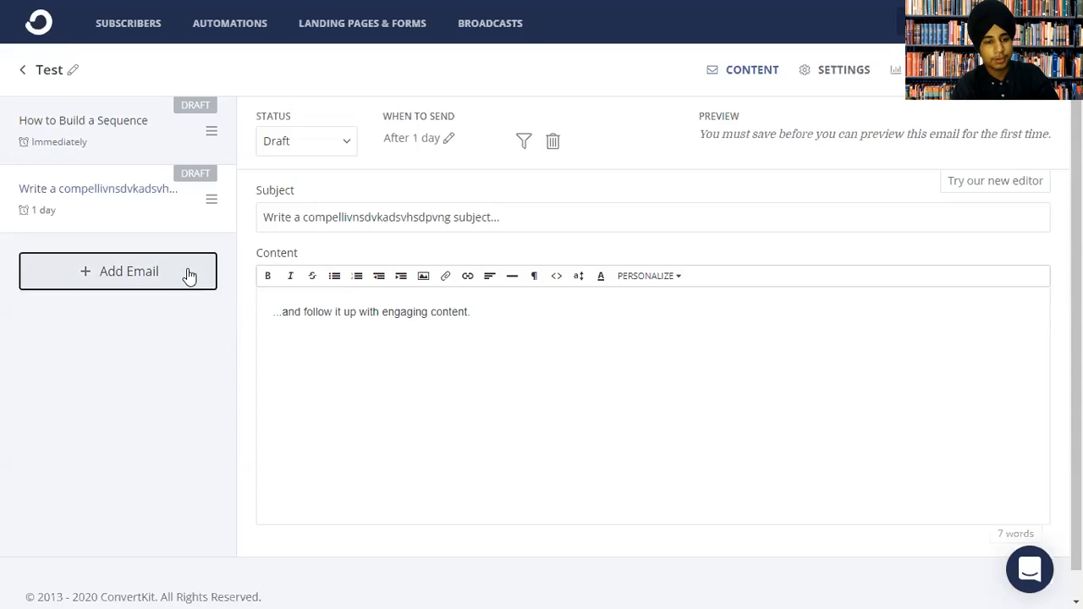
pyautogui.click(189, 271)
pyautogui.tripleClick(398, 205)
pyautogui.write('HI ASAHNS,AM')
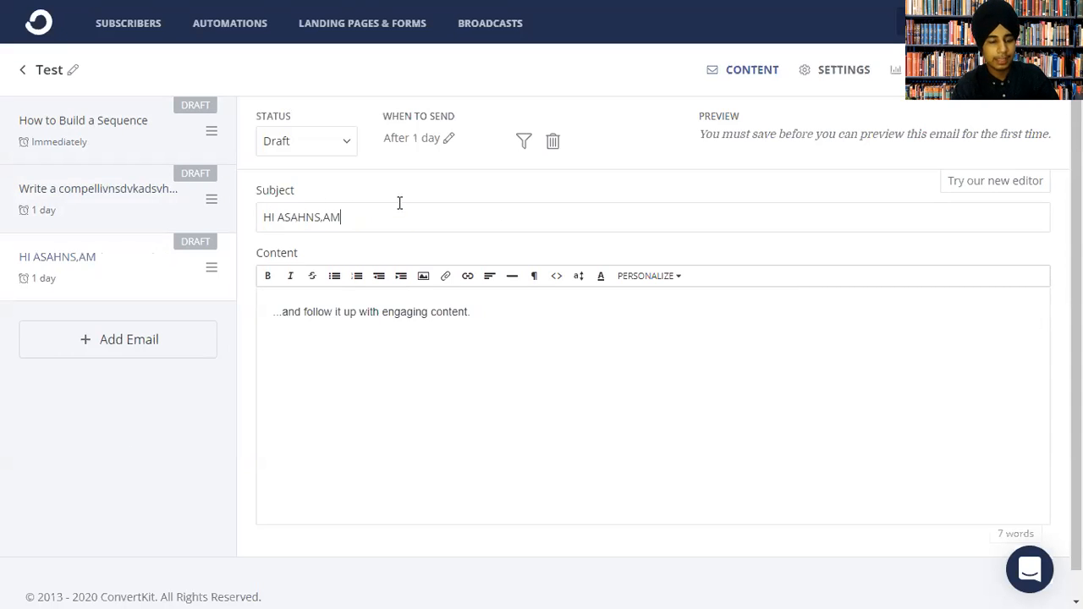
pyautogui.click(118, 340)
pyautogui.tripleClick(360, 221)
pyautogui.write('VIADUKC')
# Set the third email's send delay to 7 and leave the Test sequence editor.
pyautogui.click(123, 279)
pyautogui.click(403, 141)
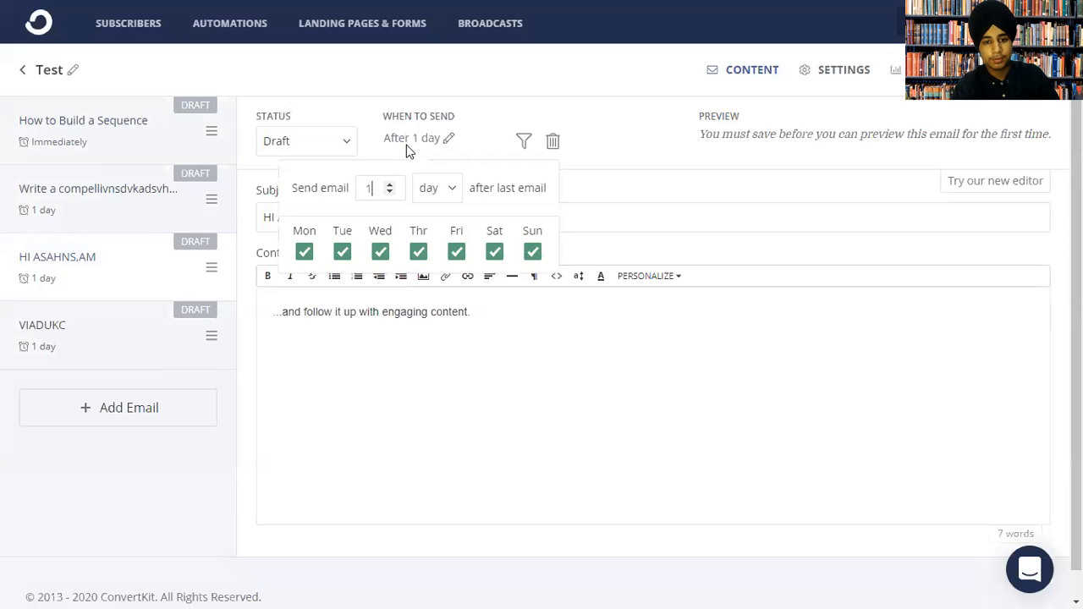
pyautogui.press('BackSpace')
pyautogui.write('7')
pyautogui.click(331, 159)
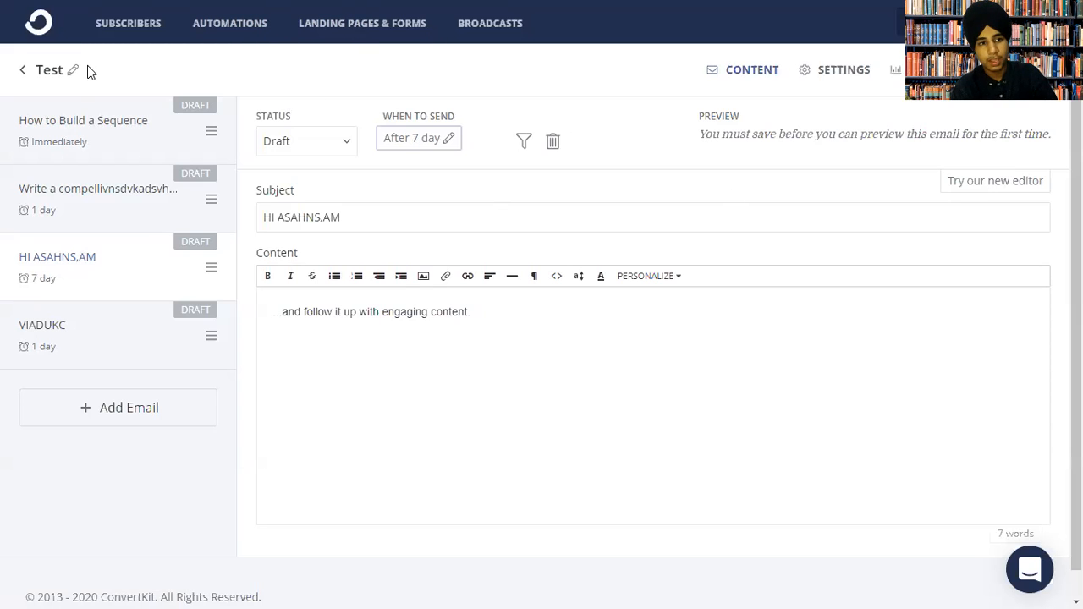
pyautogui.click(22, 71)
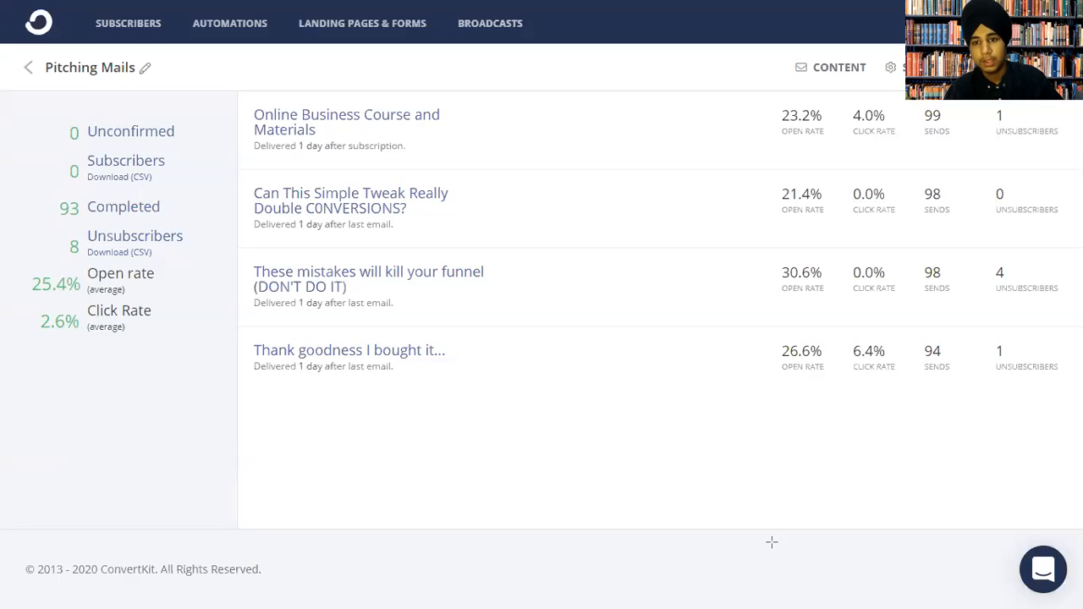
# Open the Rules and other automation sections in new tabs, then open the CK DEMO automation.
pyautogui.rightClick(813, 69)
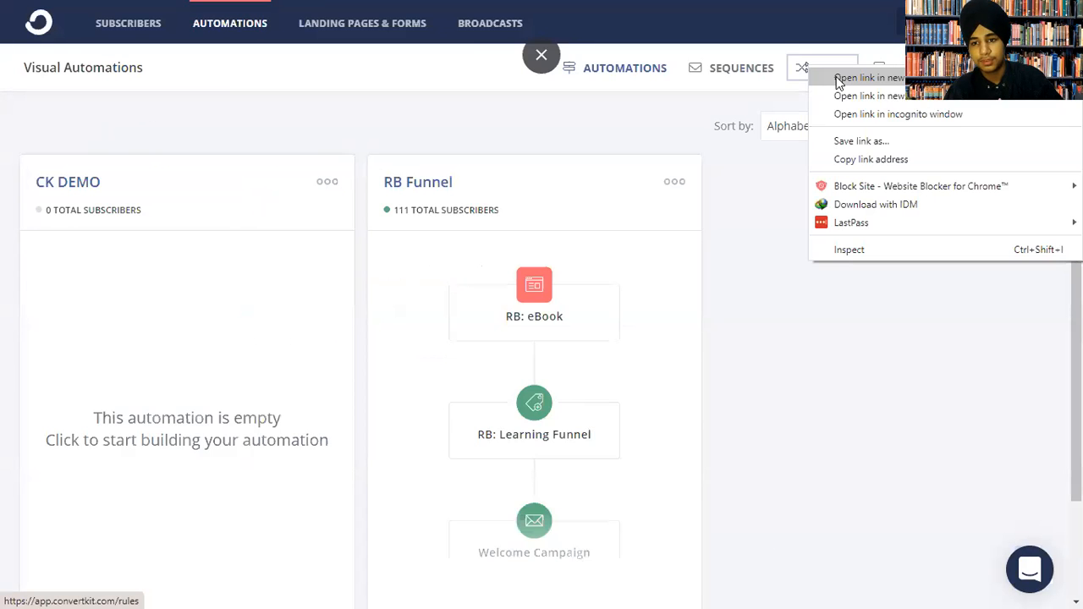
pyautogui.click(838, 83)
pyautogui.rightClick(888, 69)
pyautogui.press('Escape')
pyautogui.rightClick(808, 68)
pyautogui.click(819, 428)
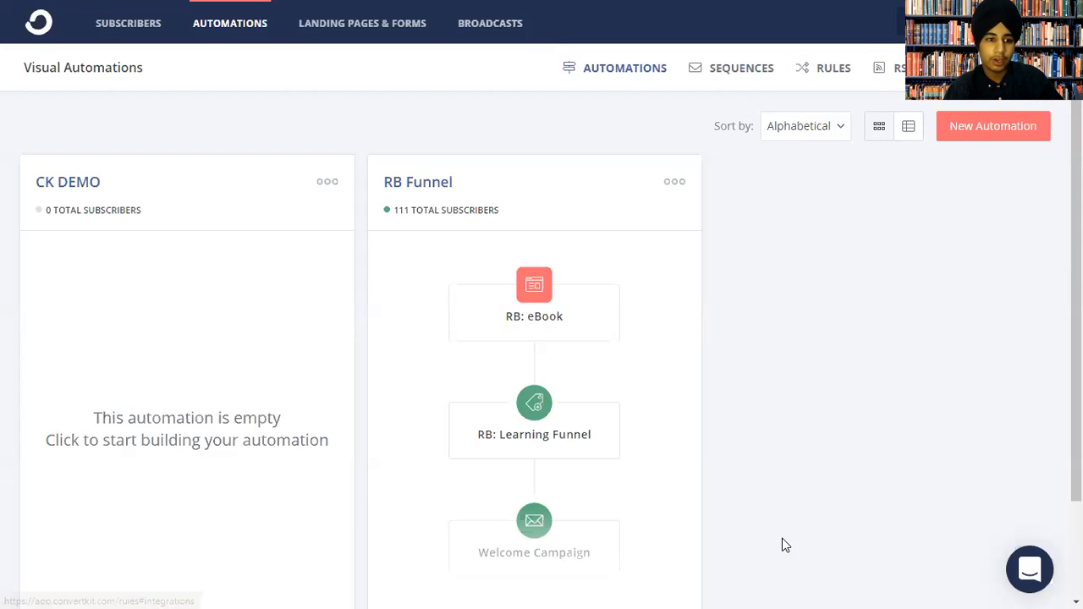
pyautogui.click(86, 183)
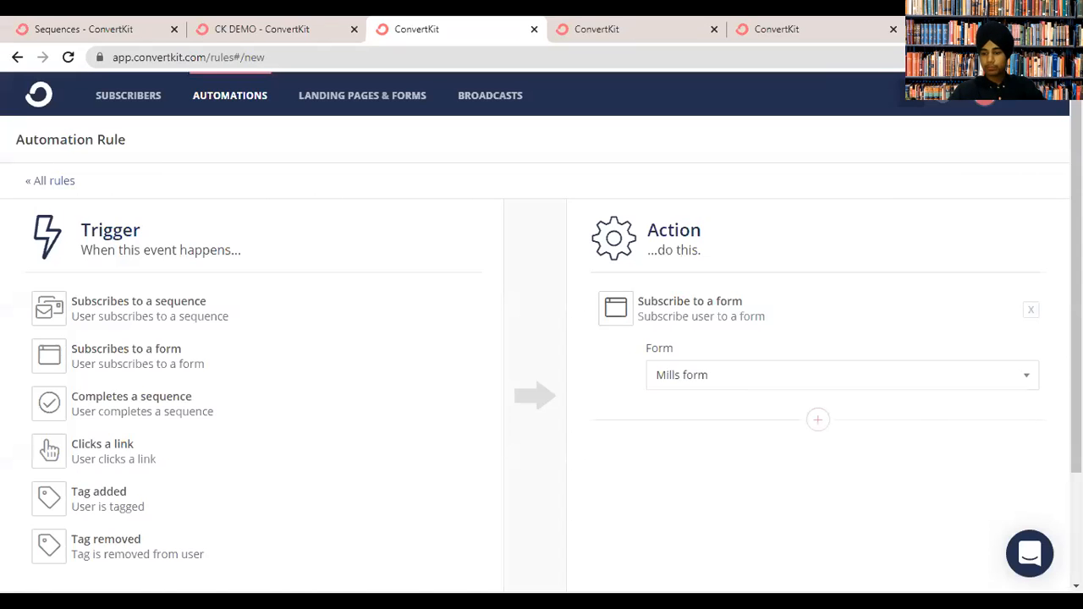
# Try a 'Subscribes to a sequence' trigger with the Mills form action, then discard the unsaved rule.
pyautogui.scroll(-1, 821, 571)
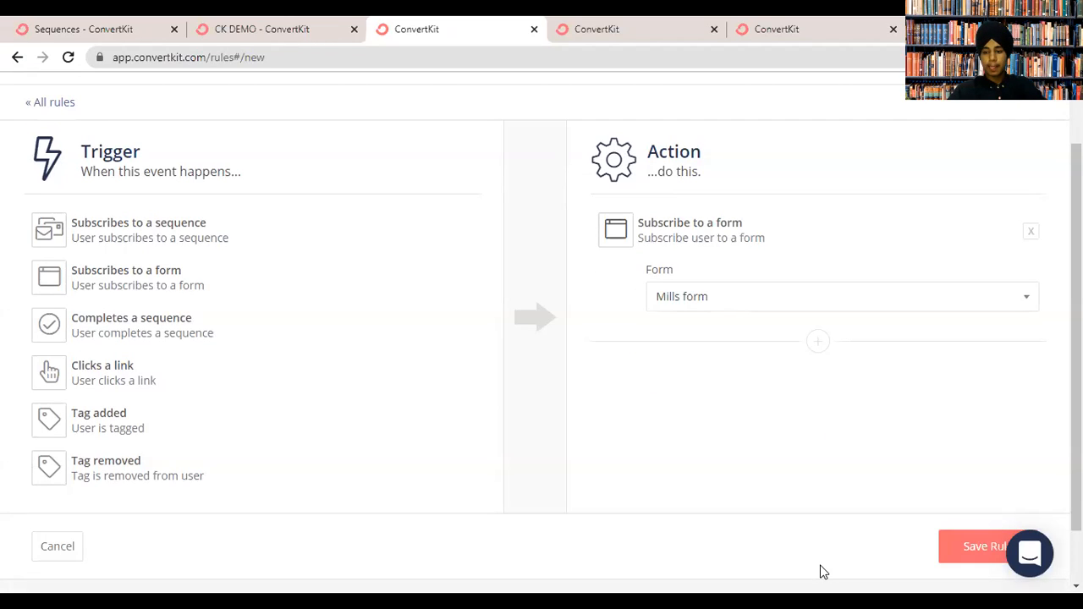
pyautogui.scroll(1, 592, 466)
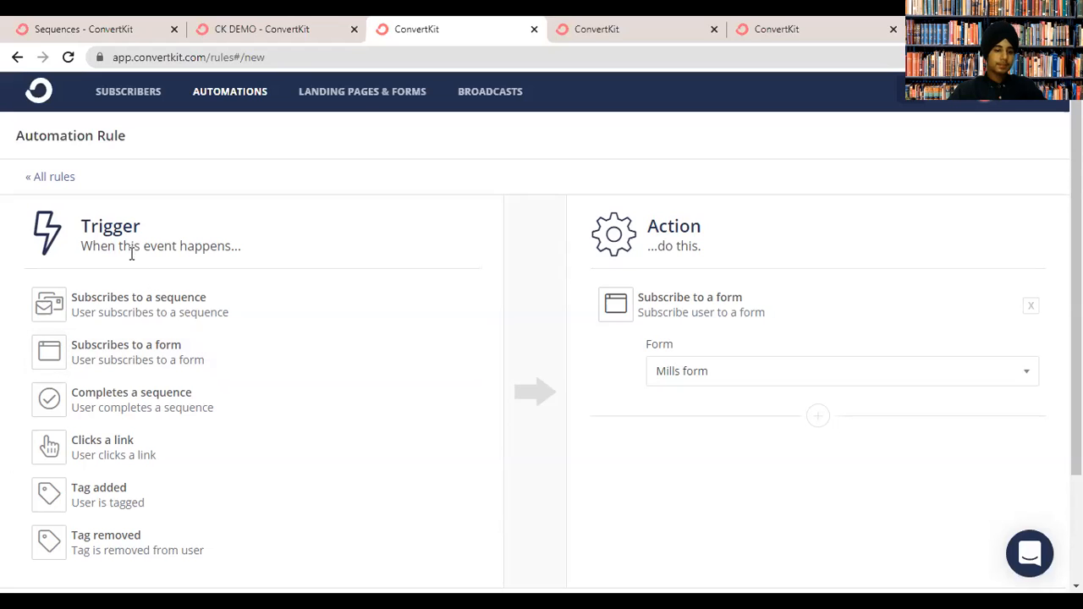
pyautogui.scroll(-1, 774, 345)
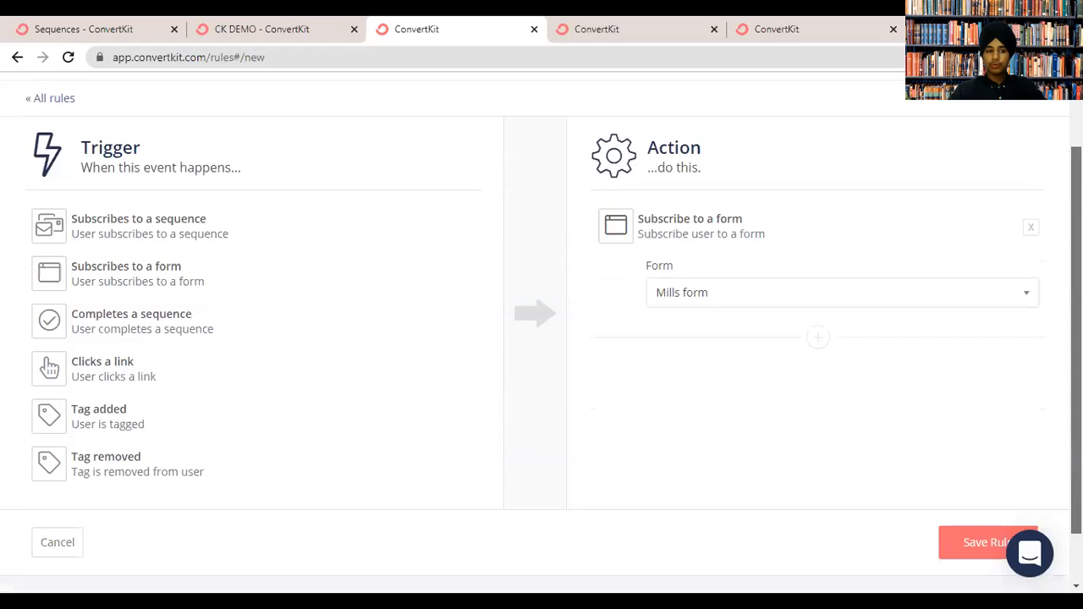
pyautogui.click(282, 207)
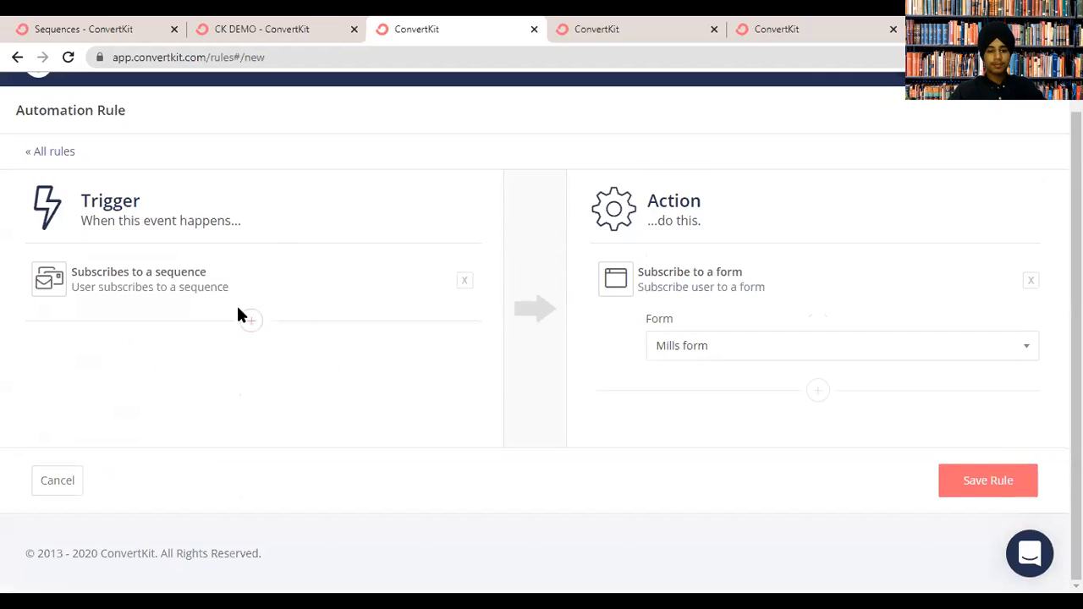
pyautogui.click(269, 355)
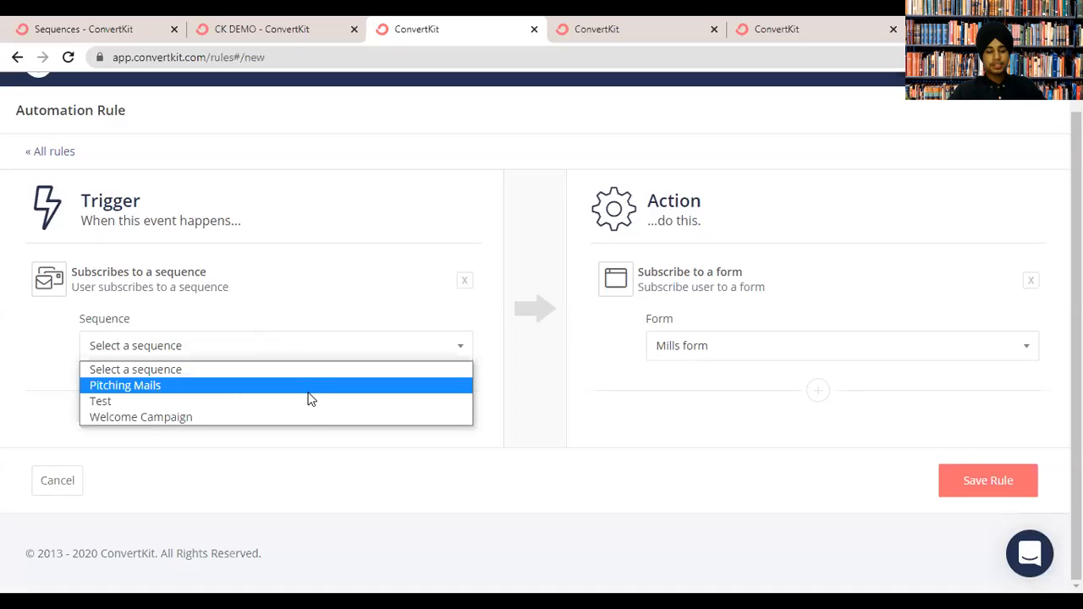
pyautogui.click(713, 353)
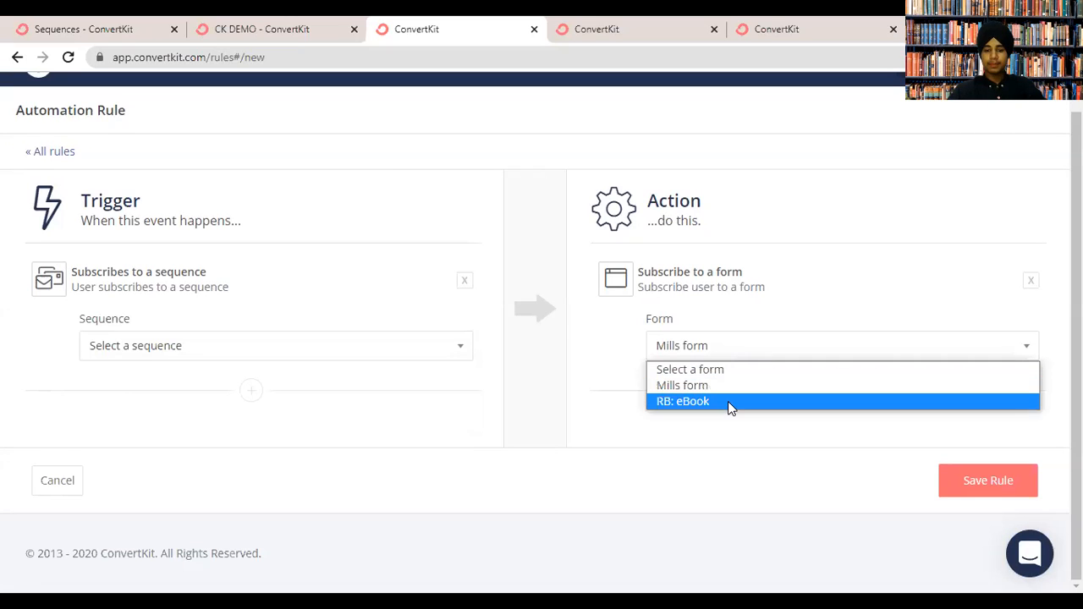
pyautogui.click(696, 458)
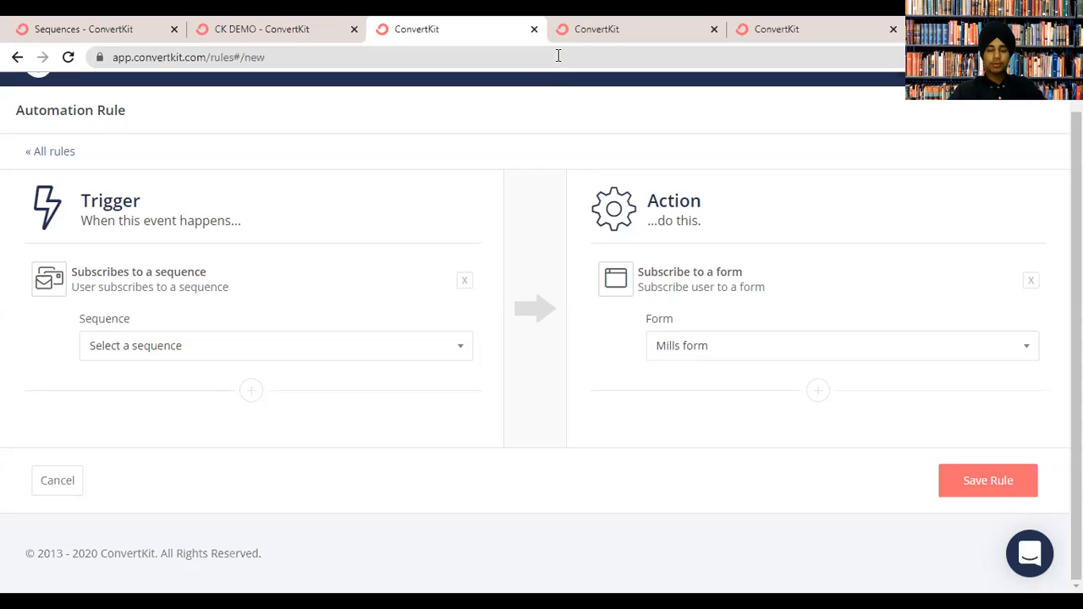
pyautogui.click(534, 29)
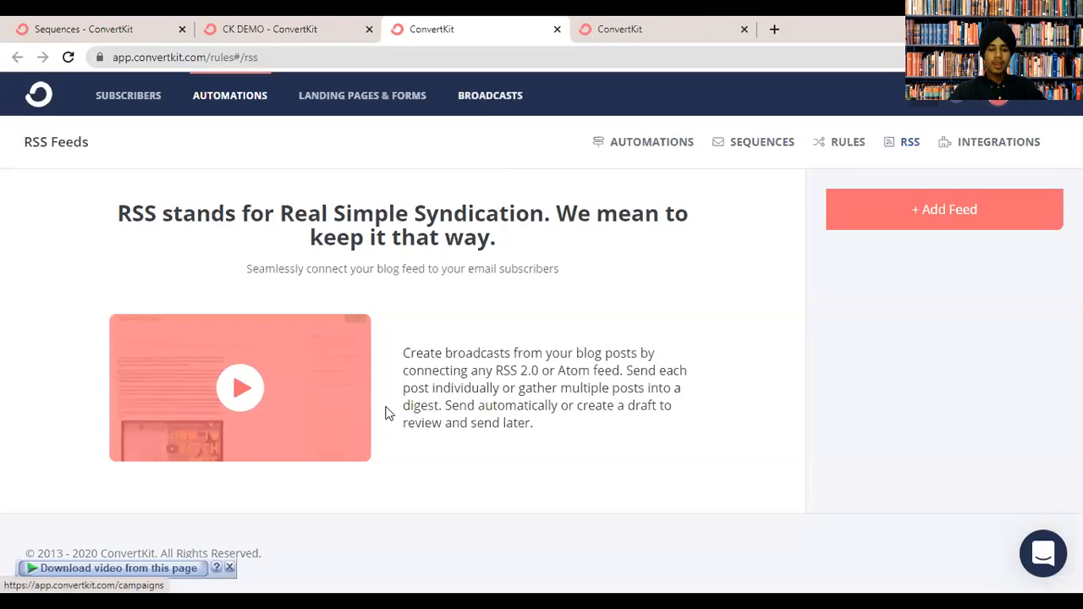
# Start a new RSS feed and check the blog's /RSS feed in a separate browser tab.
pyautogui.click(840, 216)
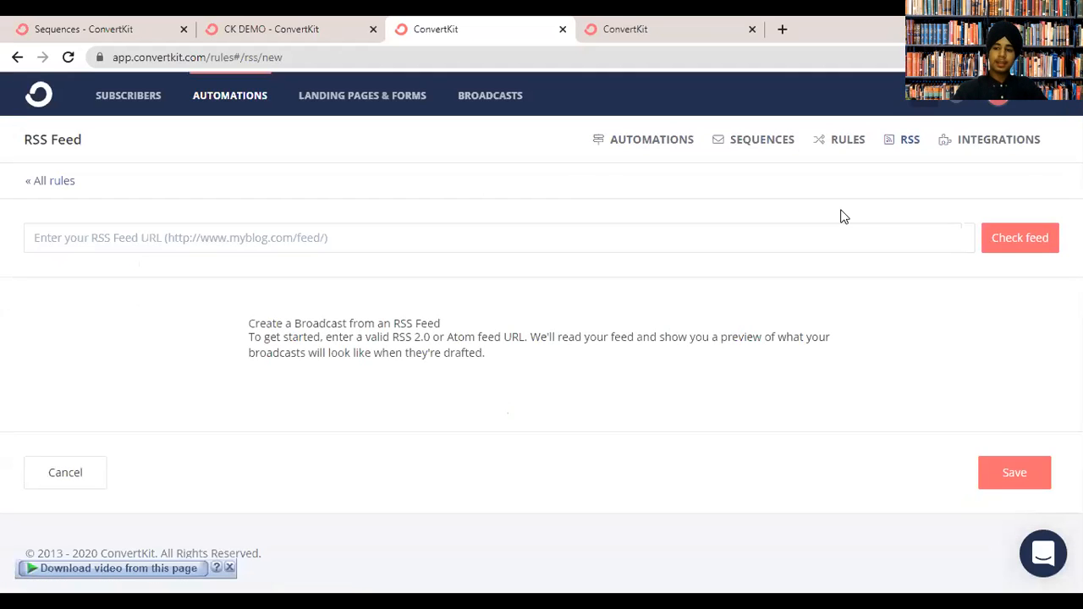
pyautogui.click(613, 28)
pyautogui.click(608, 56)
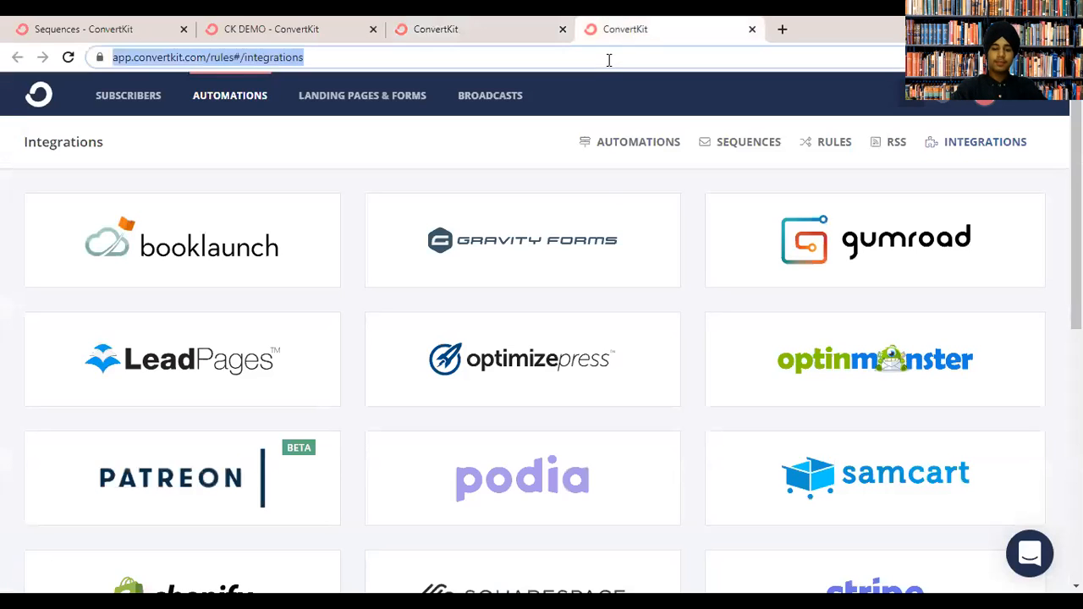
pyautogui.click(785, 30)
pyautogui.write('SHehraj.com/')
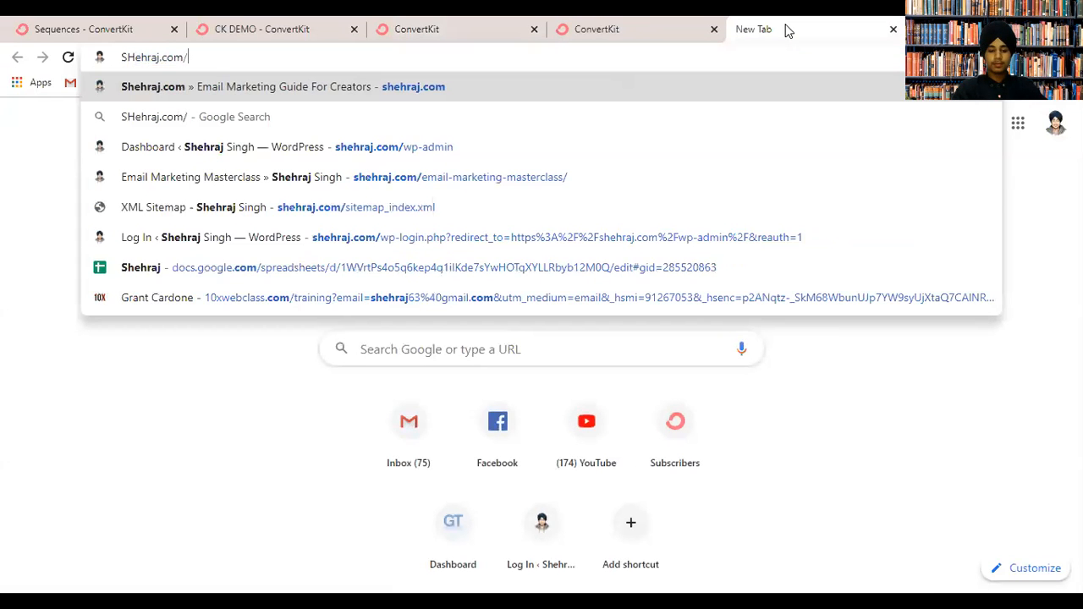
pyautogui.write('RSS')
pyautogui.press('Return')
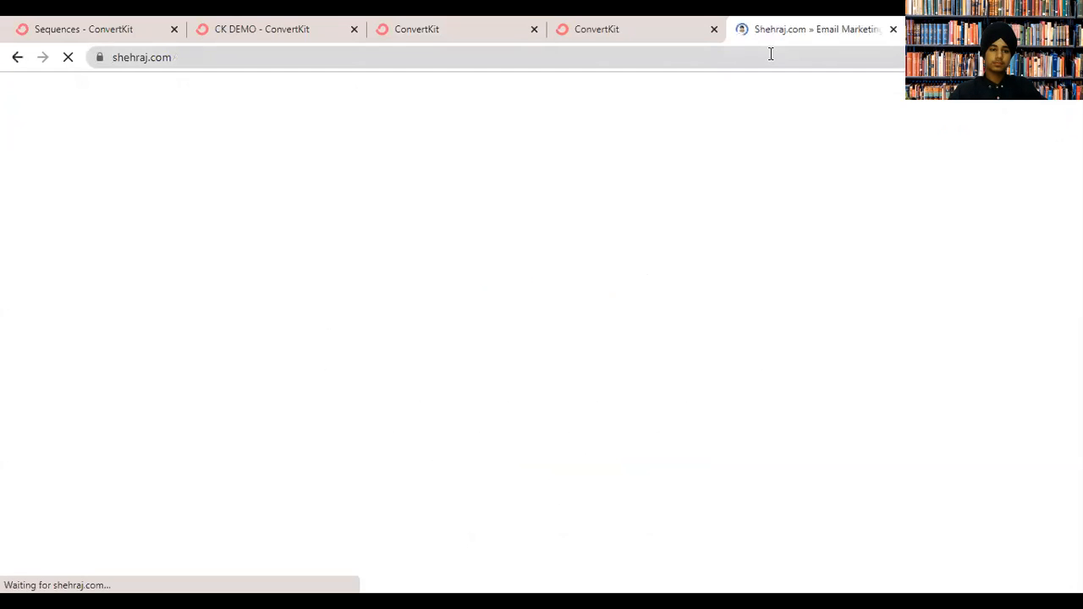
pyautogui.click(769, 53)
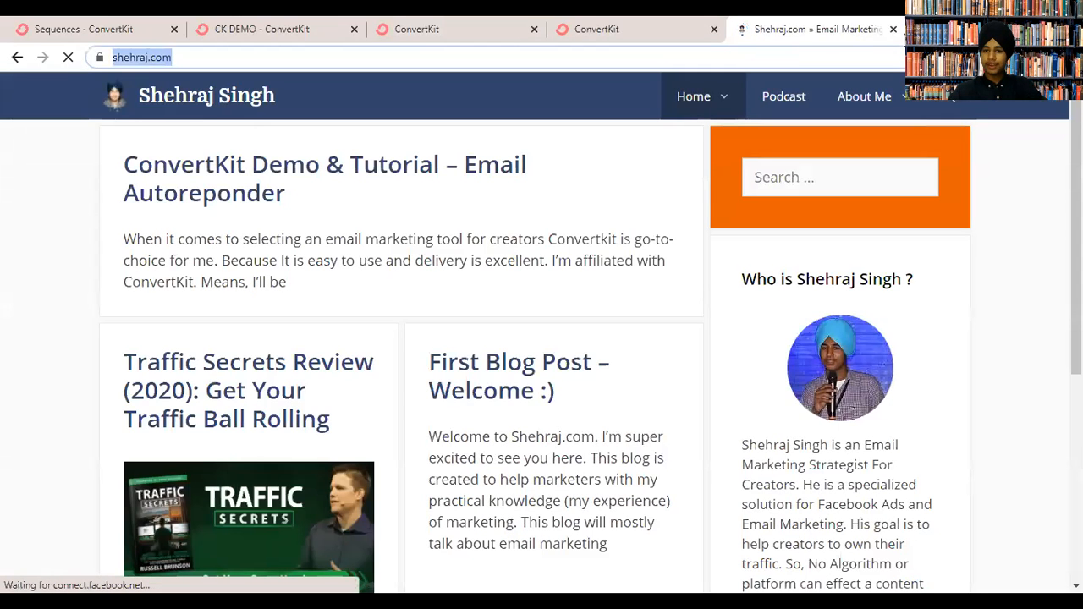
pyautogui.click(894, 30)
# Return to the new feed form, select the feed URL field, then close it unsaved.
pyautogui.click(500, 24)
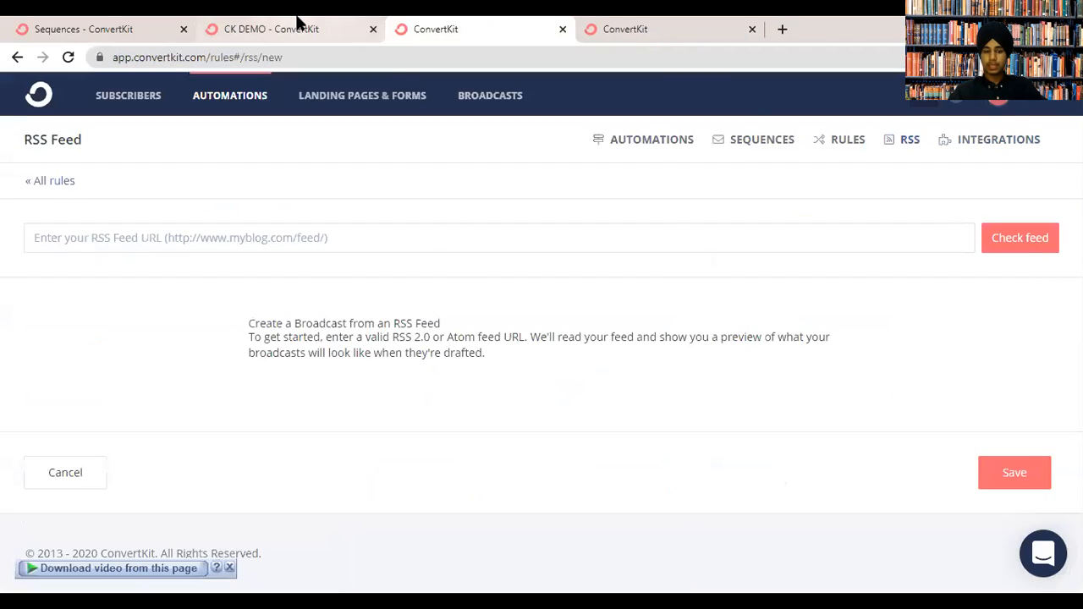
pyautogui.click(298, 25)
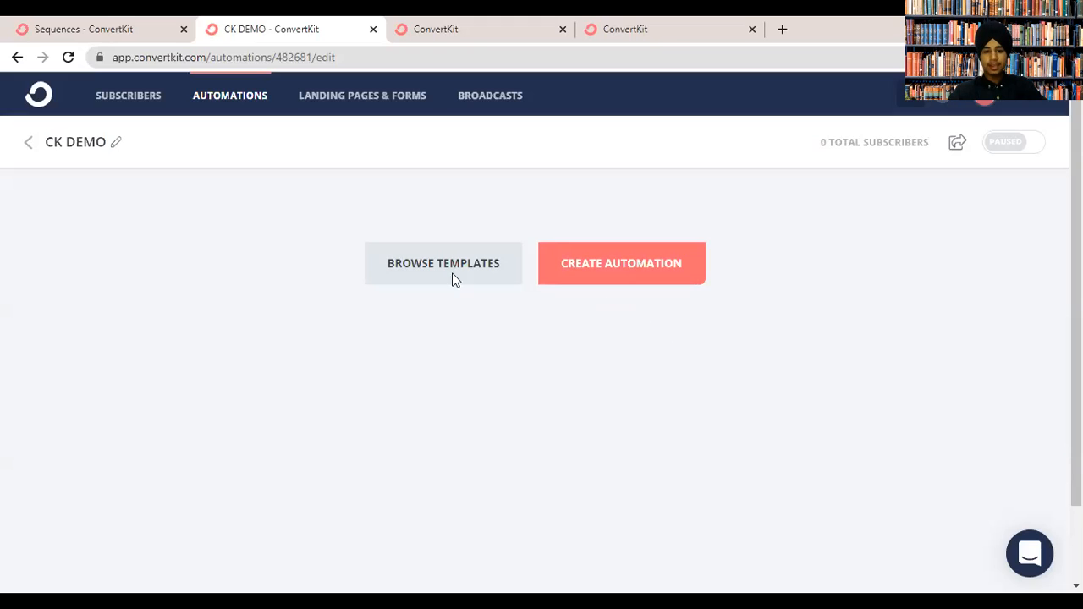
pyautogui.click(452, 25)
pyautogui.click(377, 240)
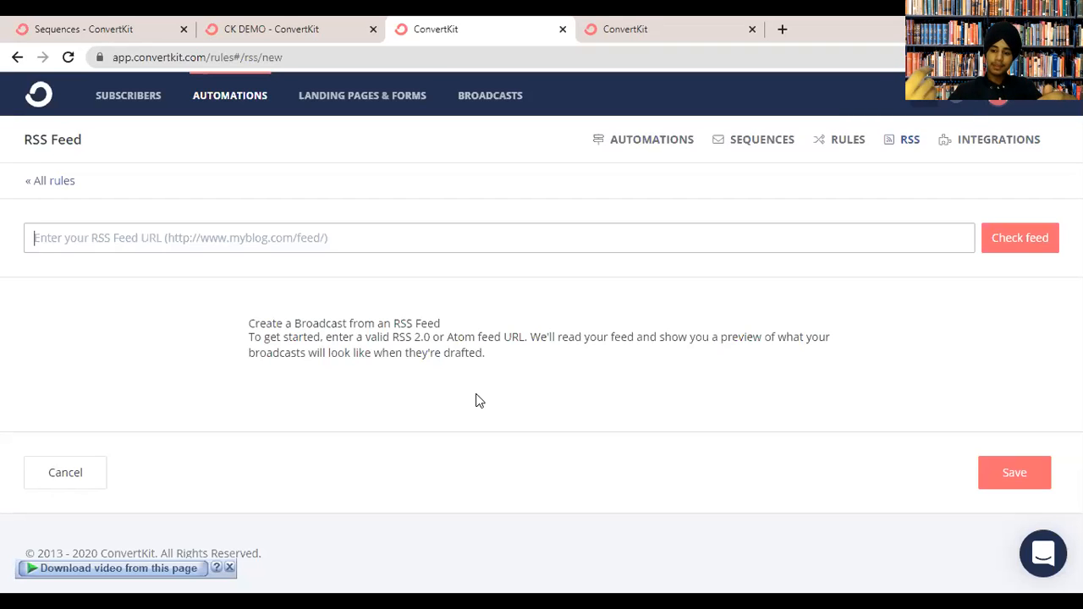
pyautogui.click(563, 29)
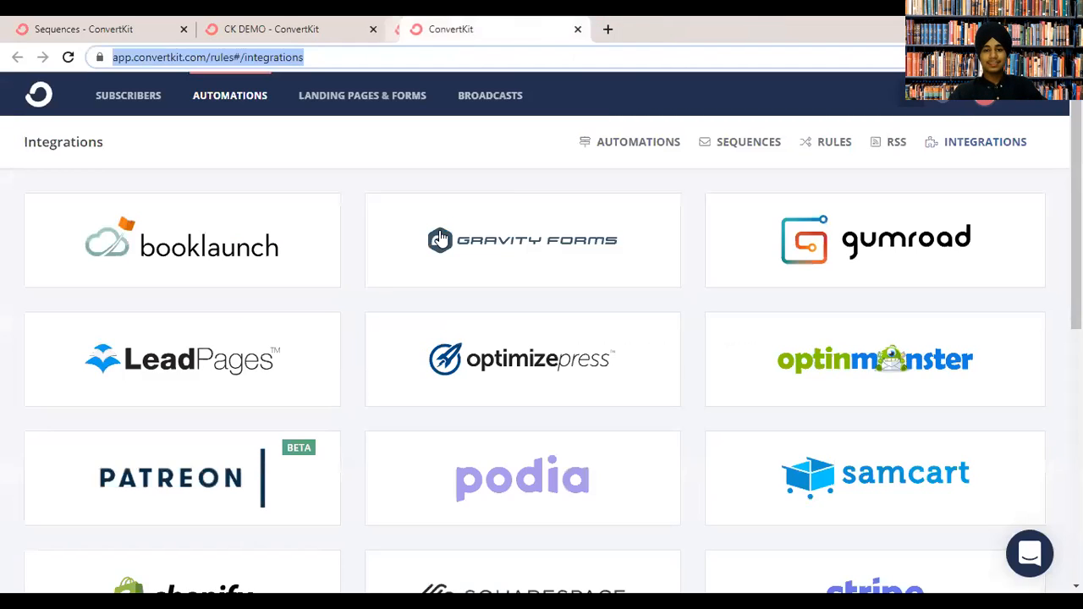
# Scroll through the Integrations list, from Booklaunch to Zippy Courses, including Shopify, Stripe and Zapier.
pyautogui.click(884, 182)
pyautogui.scroll(-6, 884, 182)
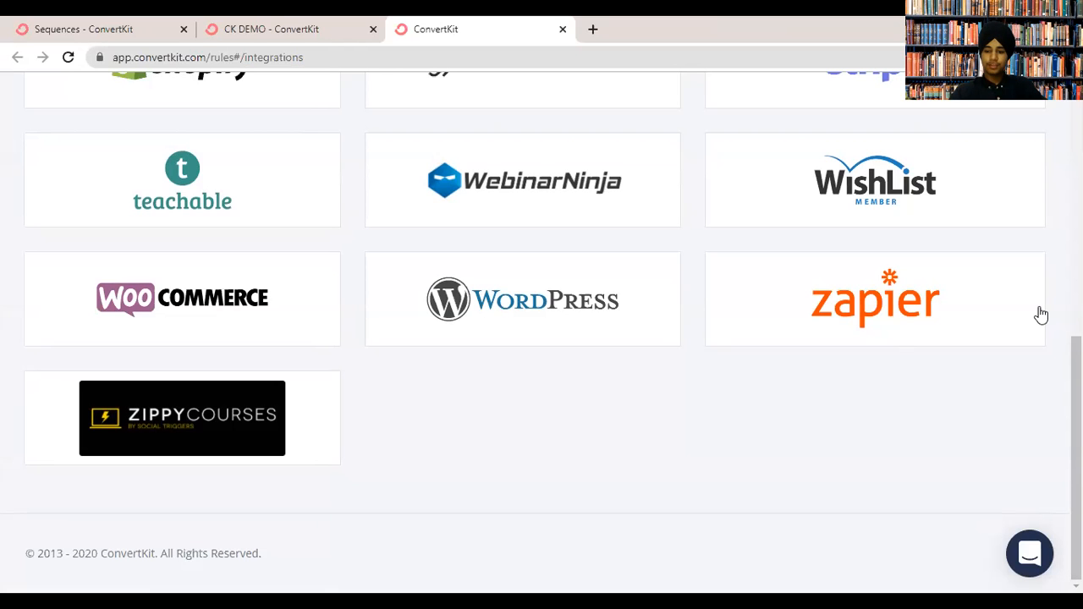
pyautogui.scroll(2, 668, 456)
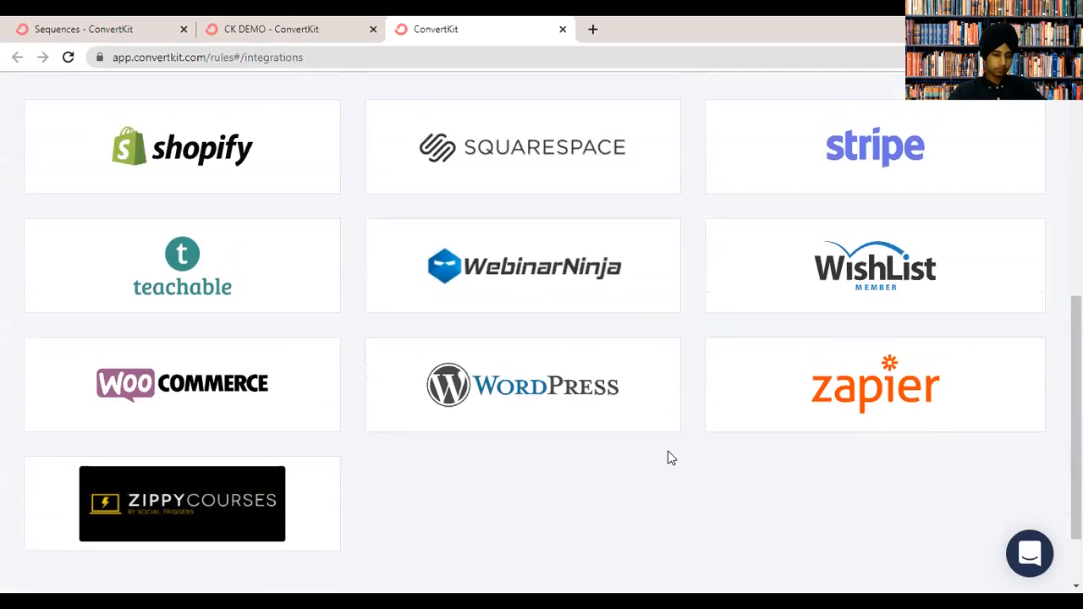
pyautogui.scroll(3, 668, 457)
pyautogui.scroll(3, 558, 459)
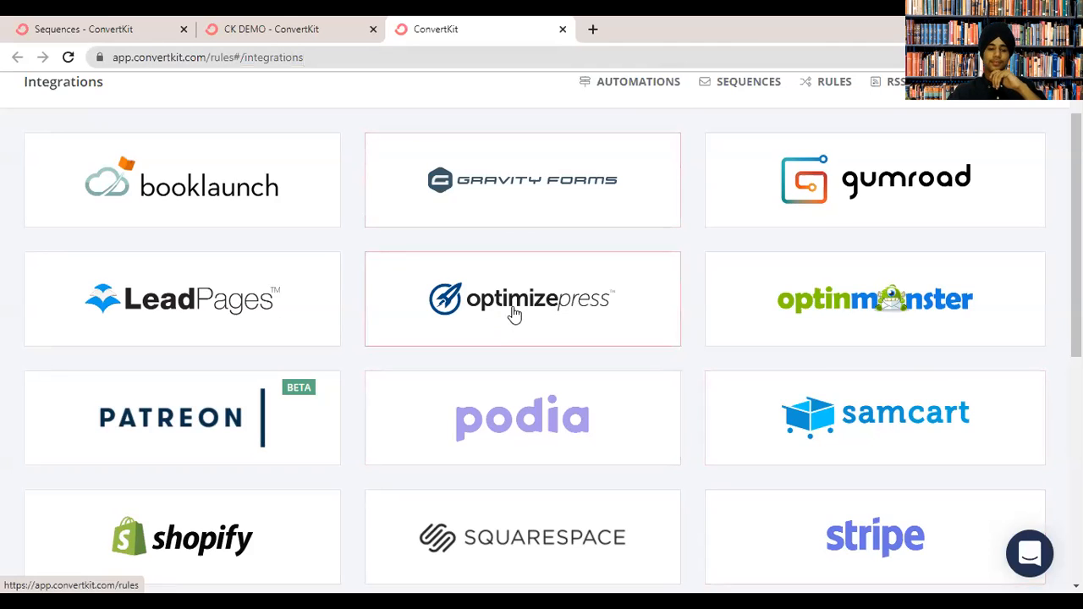
# Close the Integrations tab and add a 'Joins a form: Mills form' trigger to CK DEMO.
pyautogui.click(563, 28)
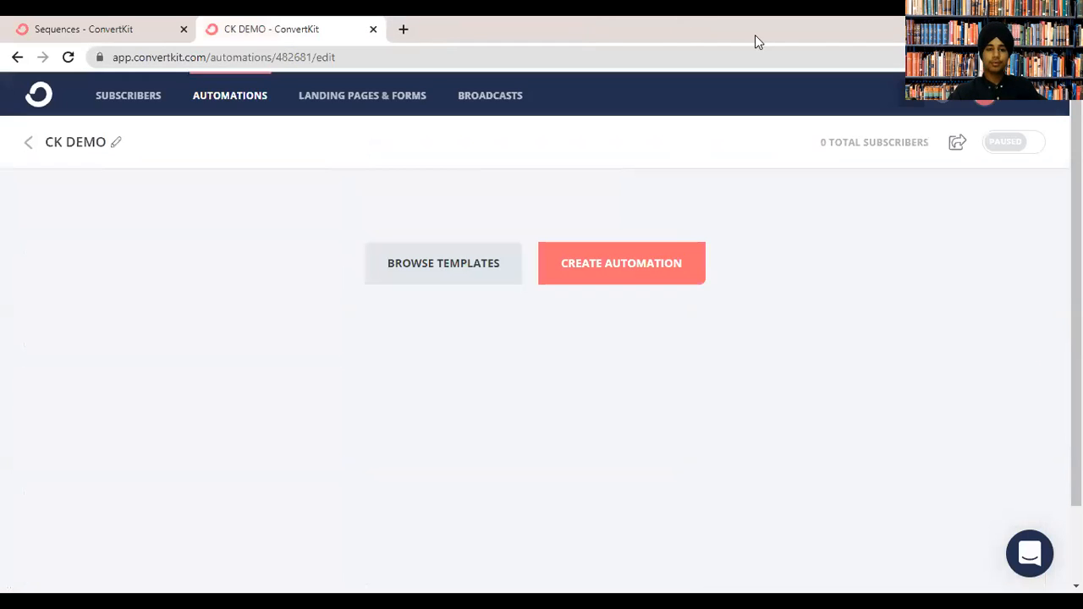
pyautogui.click(649, 257)
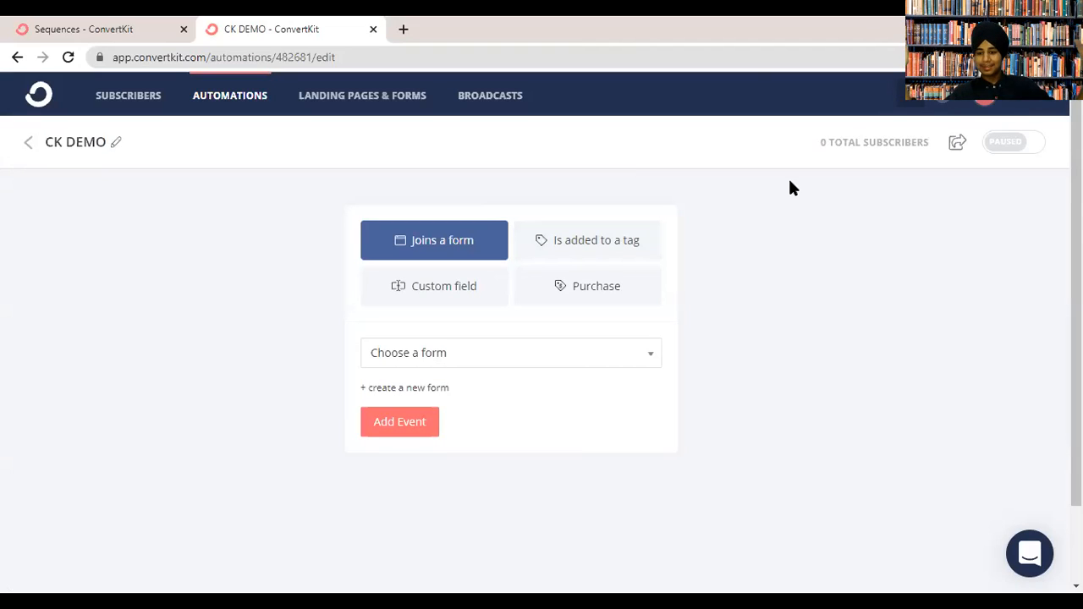
pyautogui.click(548, 353)
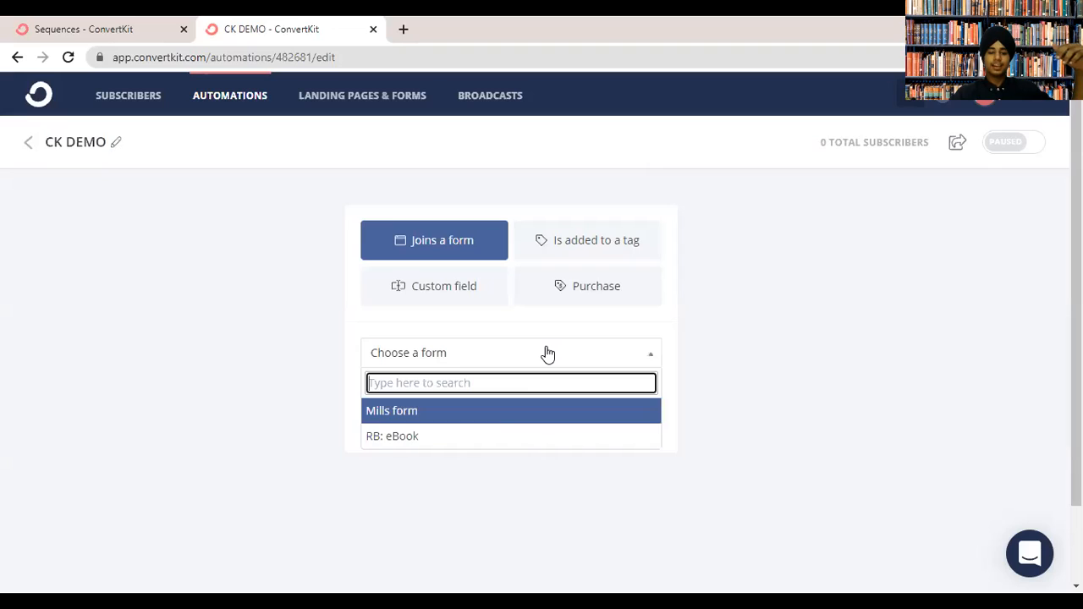
pyautogui.click(479, 420)
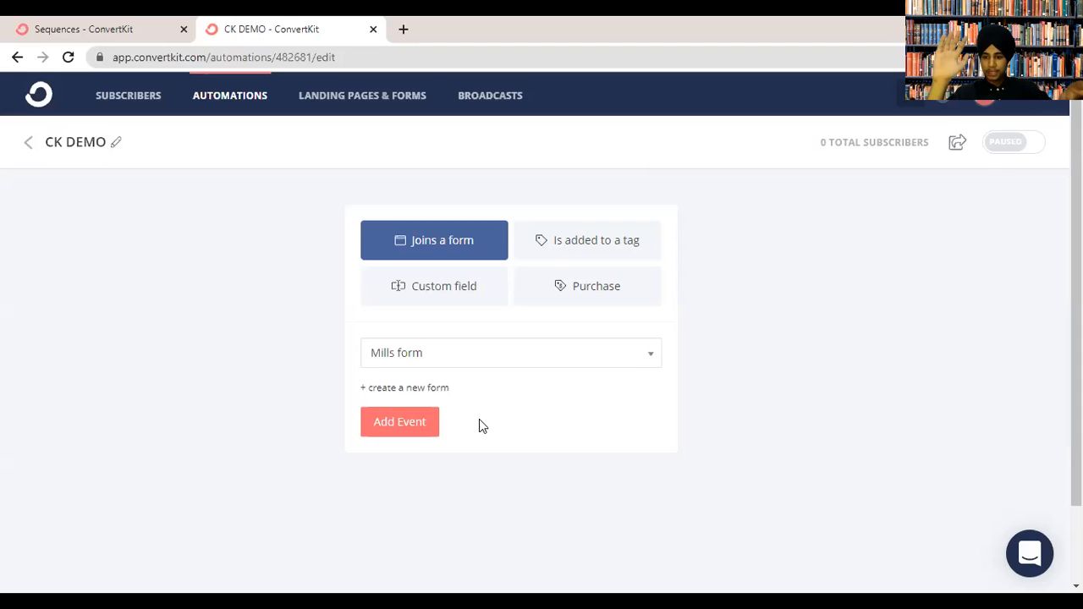
pyautogui.click(468, 359)
pyautogui.click(466, 360)
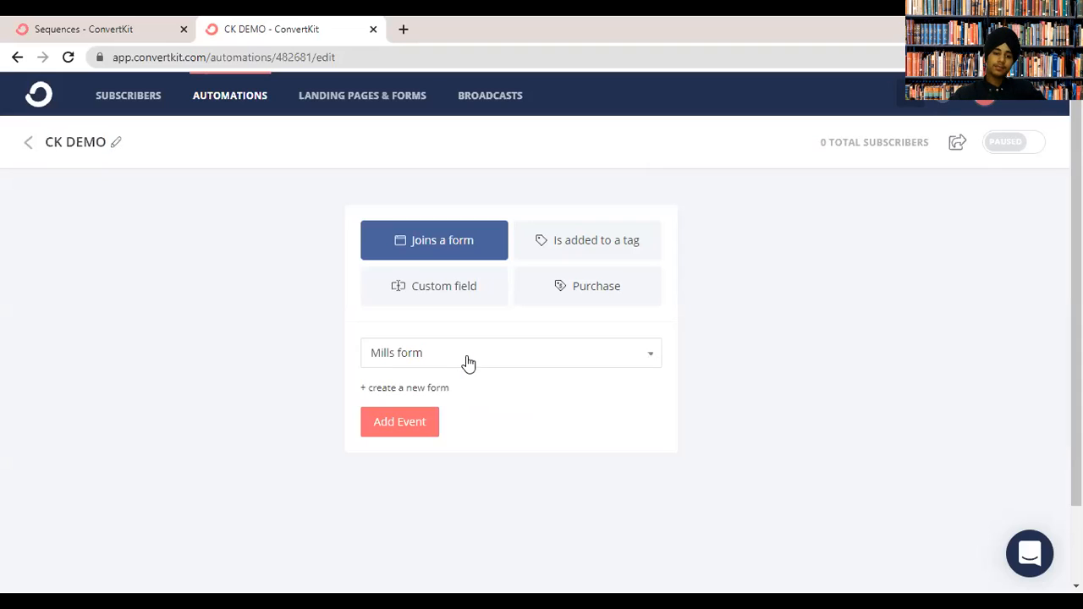
pyautogui.click(414, 410)
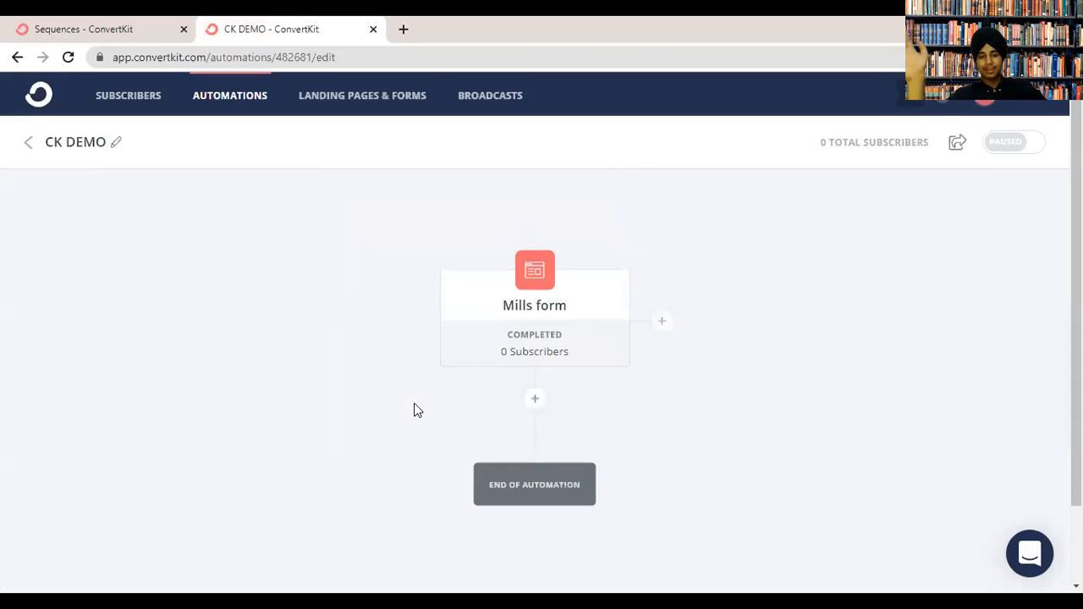
# Add a Delay action, defaulting to 1 day, after the Mills form trigger.
pyautogui.click(534, 401)
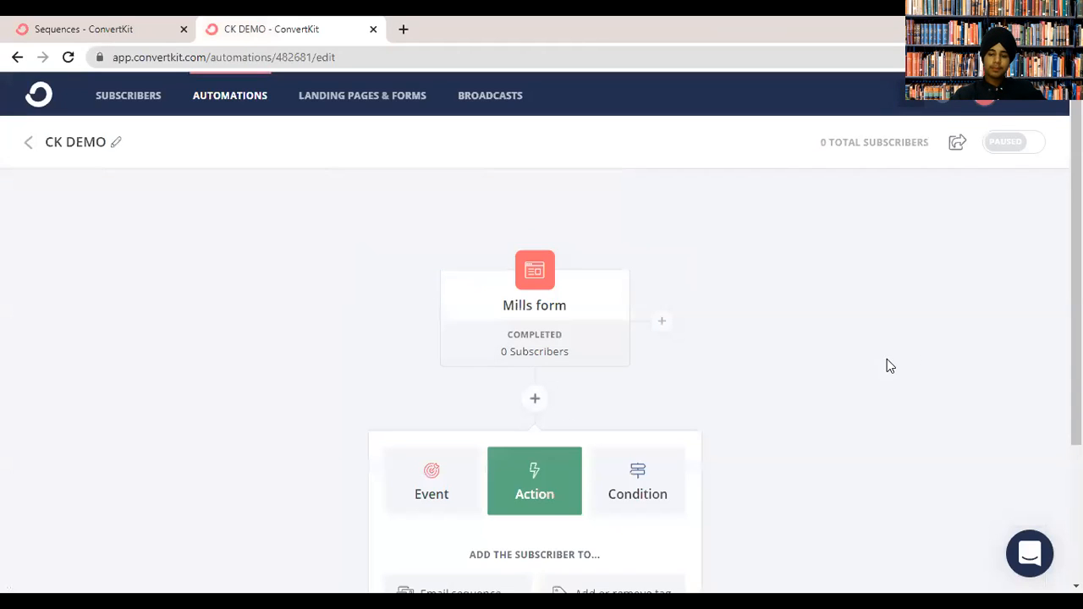
pyautogui.scroll(-3, 887, 359)
pyautogui.click(431, 278)
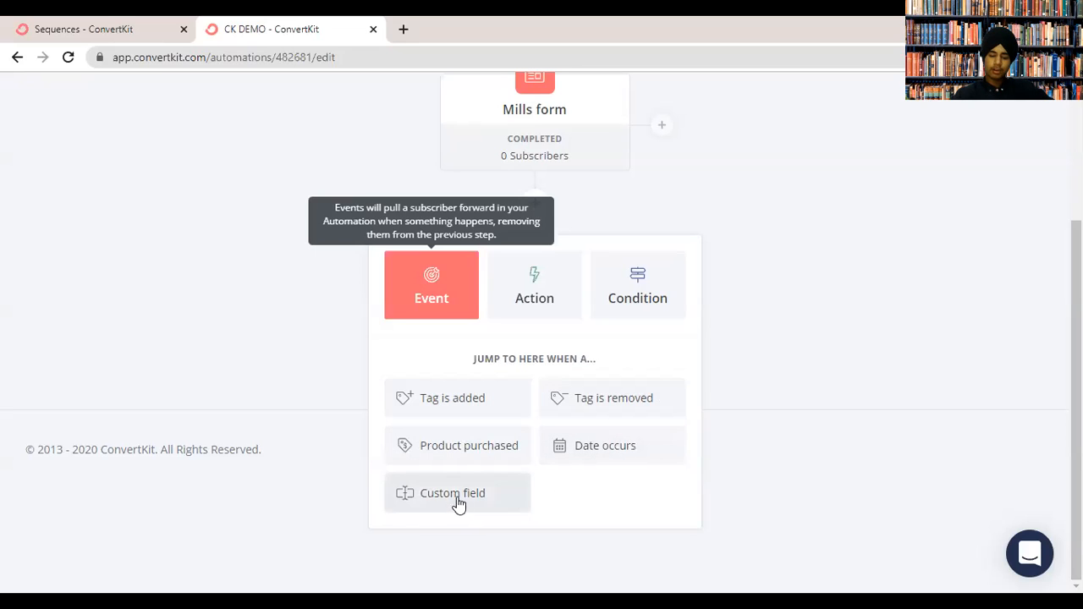
pyautogui.click(534, 282)
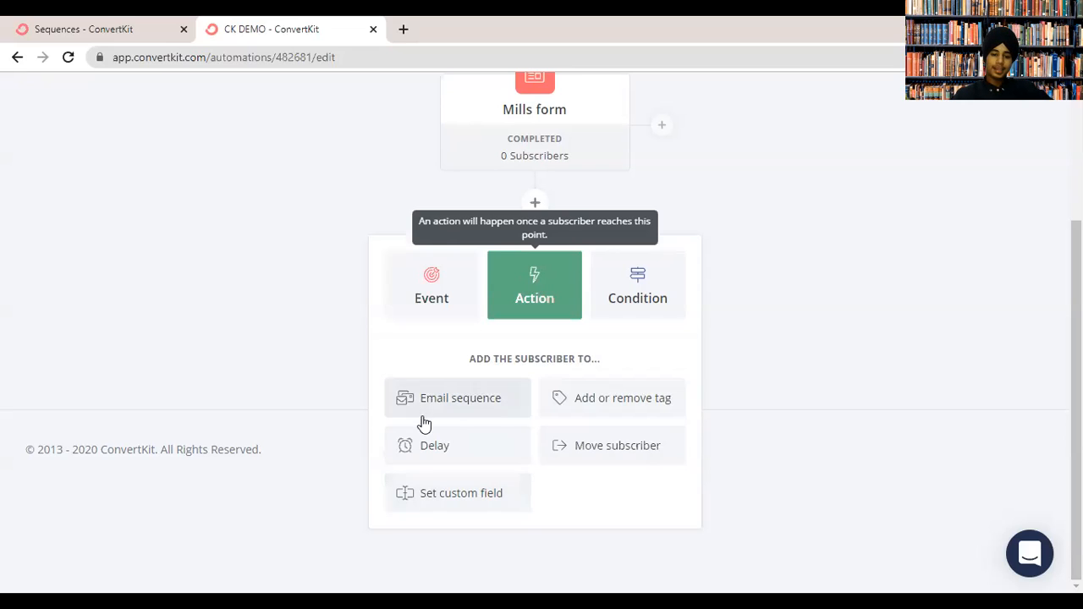
pyautogui.click(426, 445)
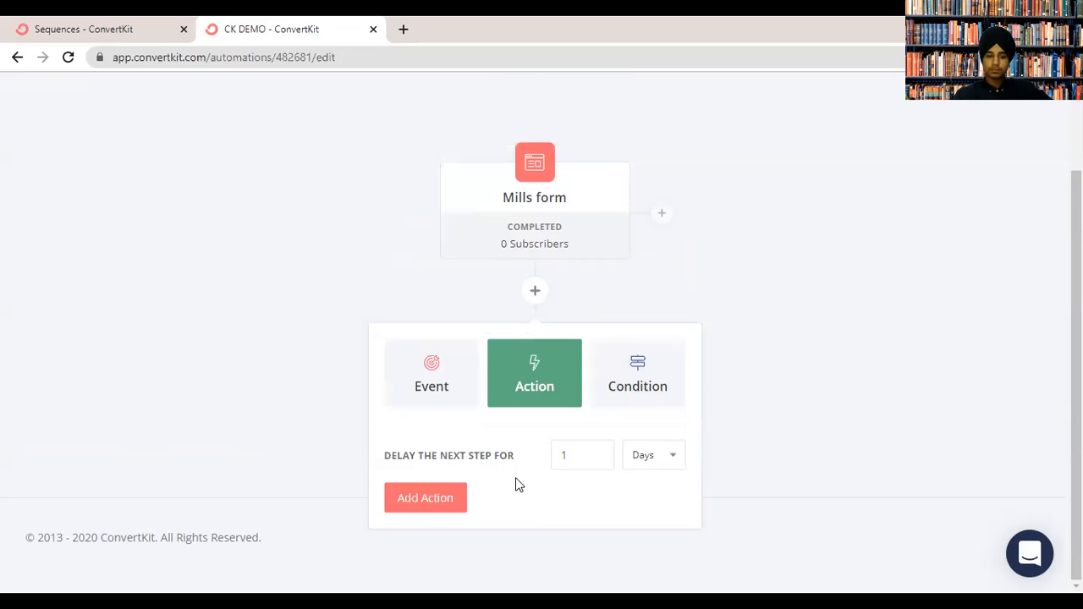
pyautogui.click(448, 498)
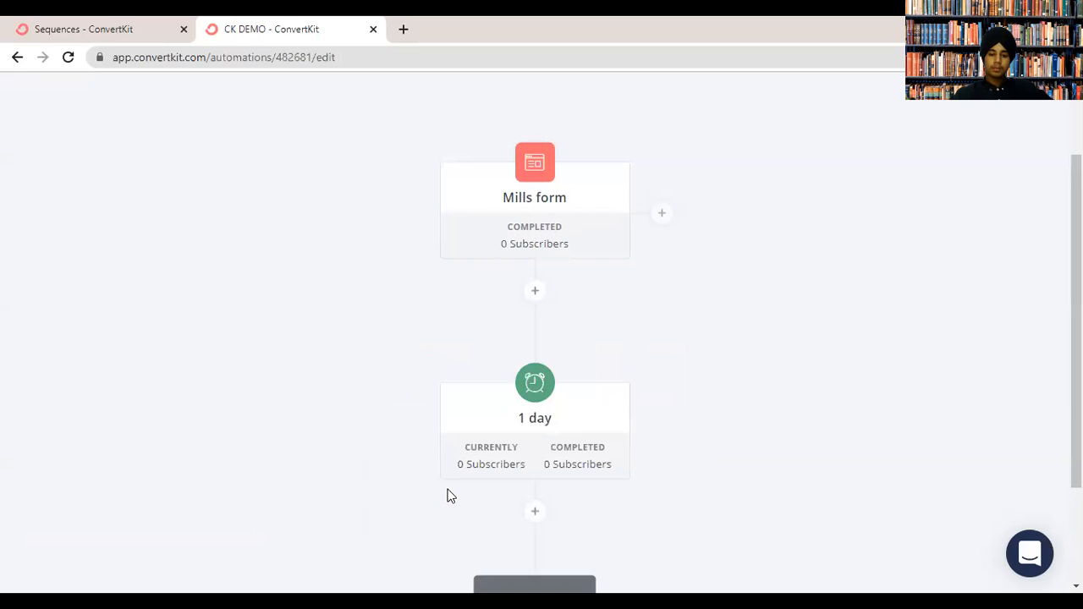
pyautogui.click(853, 379)
# Edit the delay step to 5 minutes and update the action.
pyautogui.scroll(-2, 853, 378)
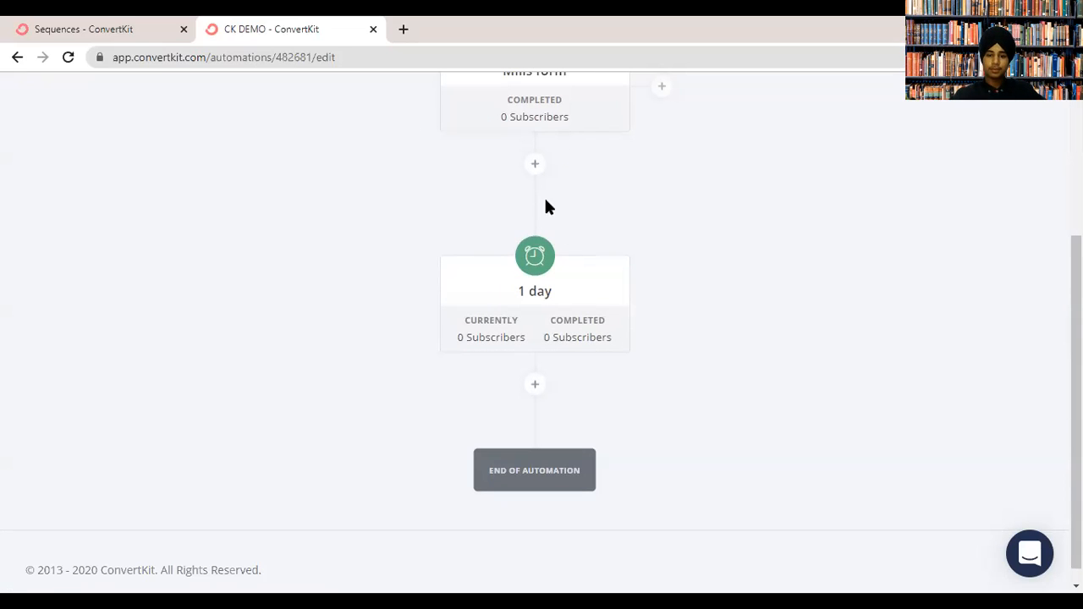
pyautogui.click(583, 281)
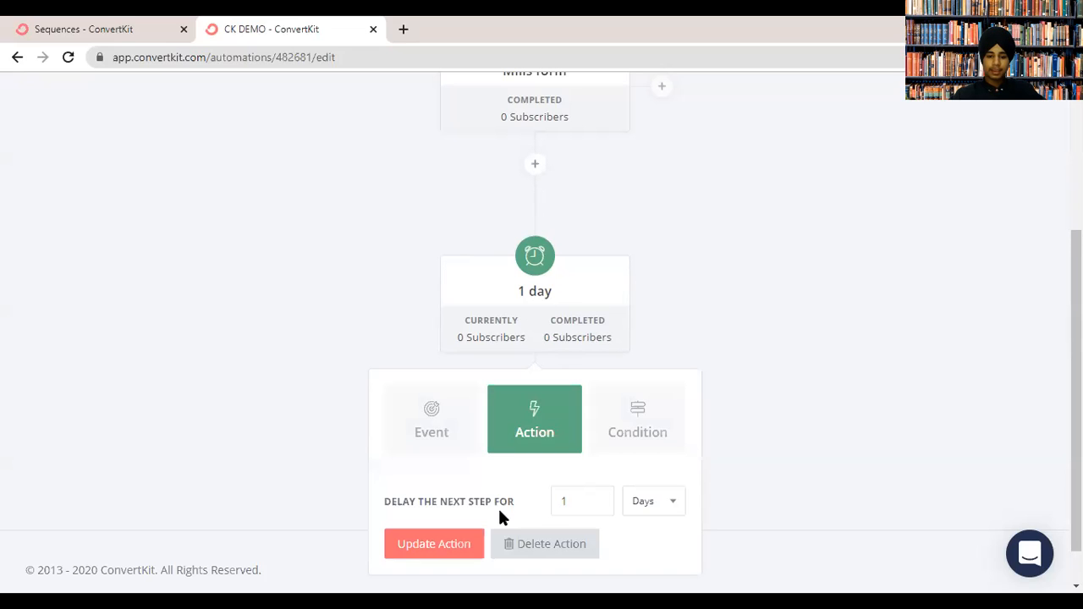
pyautogui.click(639, 501)
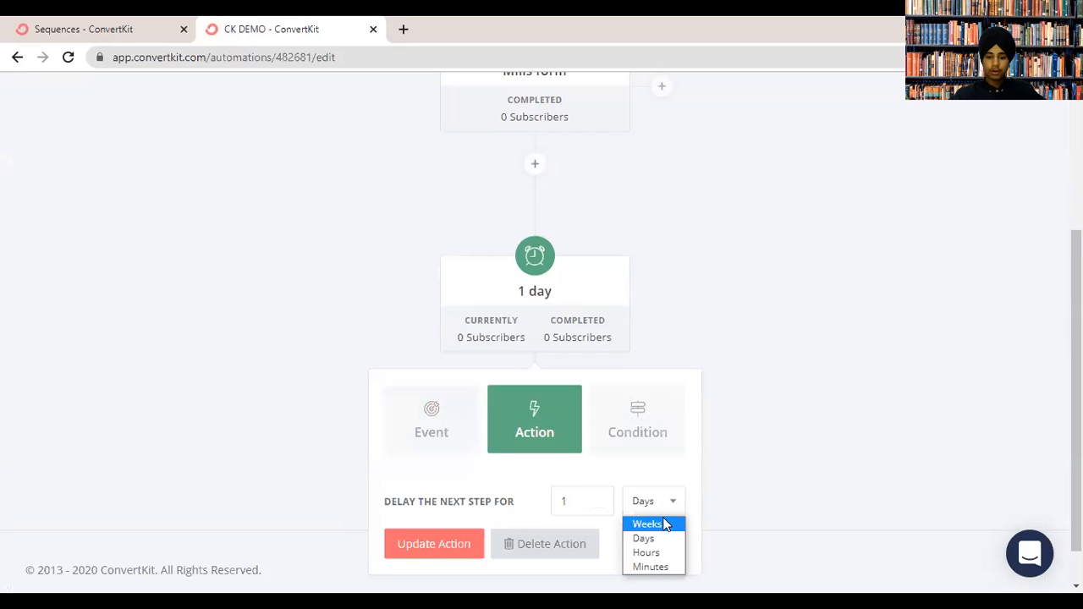
pyautogui.press('Down')
pyautogui.press('Down')
pyautogui.press('Return')
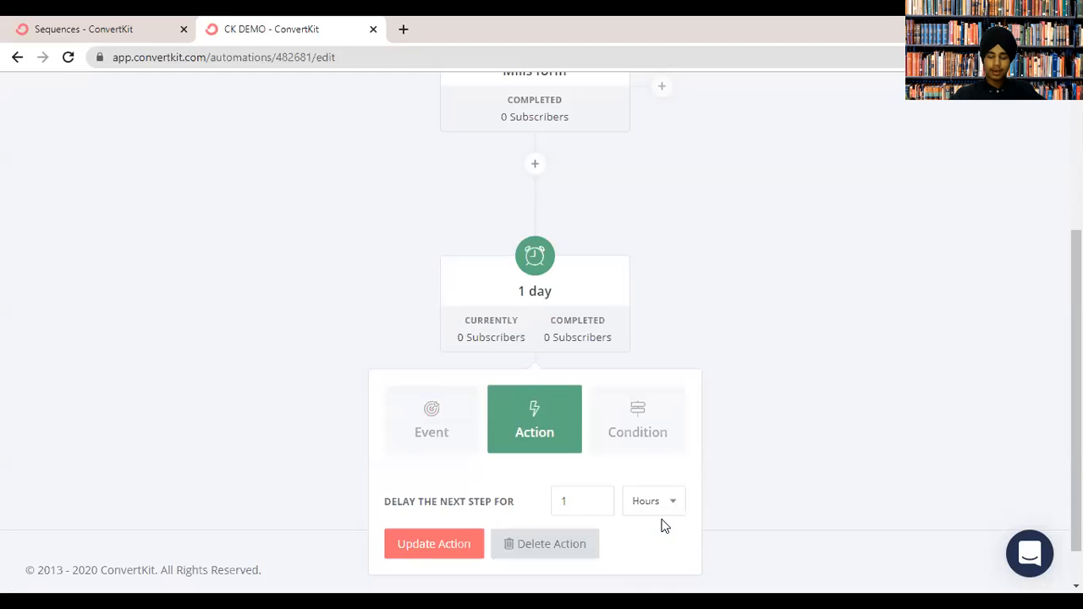
pyautogui.scroll(-1, 595, 483)
pyautogui.click(649, 458)
pyautogui.press('Down')
pyautogui.press('Return')
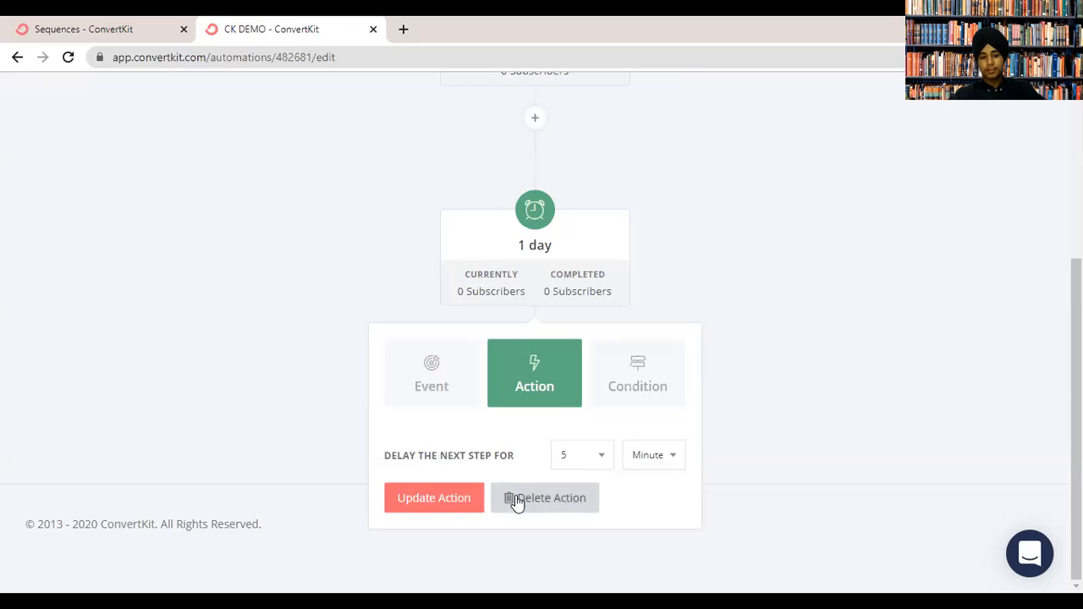
pyautogui.click(597, 461)
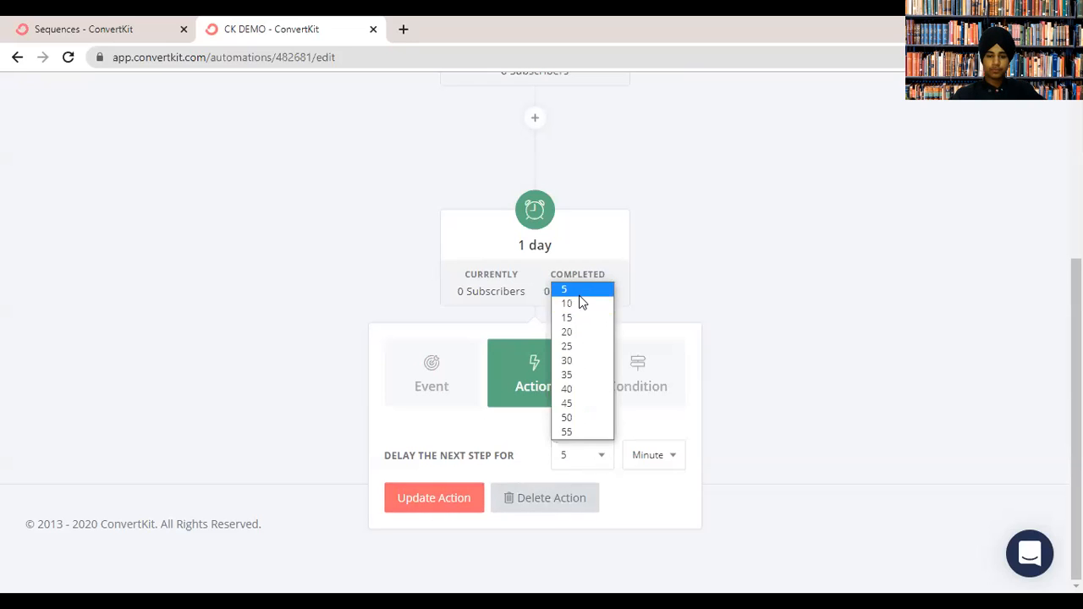
pyautogui.click(578, 292)
pyautogui.click(465, 496)
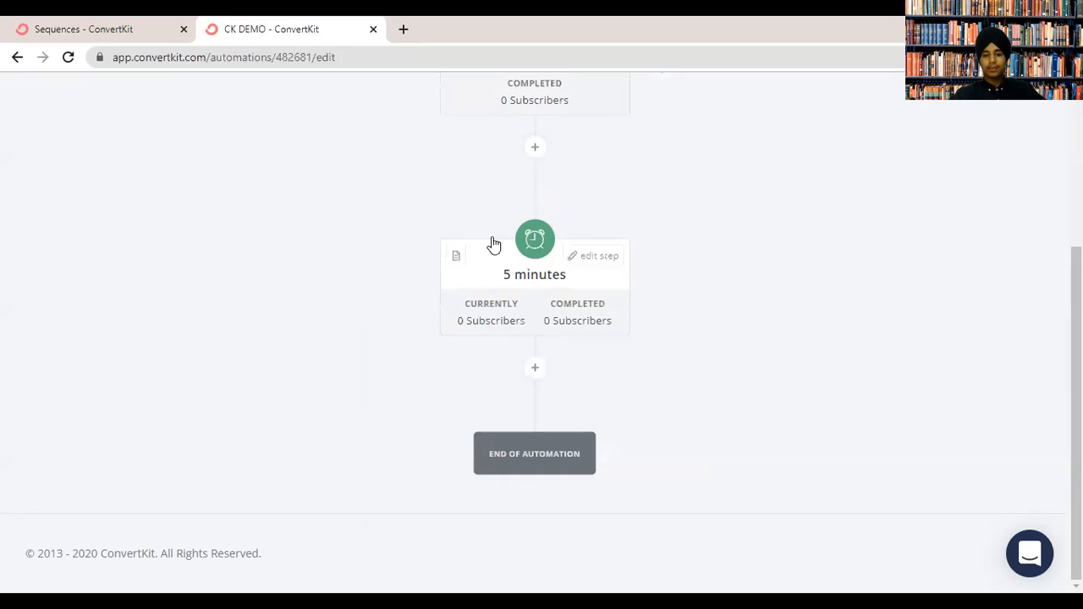
# Below the 5-minute delay, add an Email sequence action that subscribes people to Test.
pyautogui.click(535, 369)
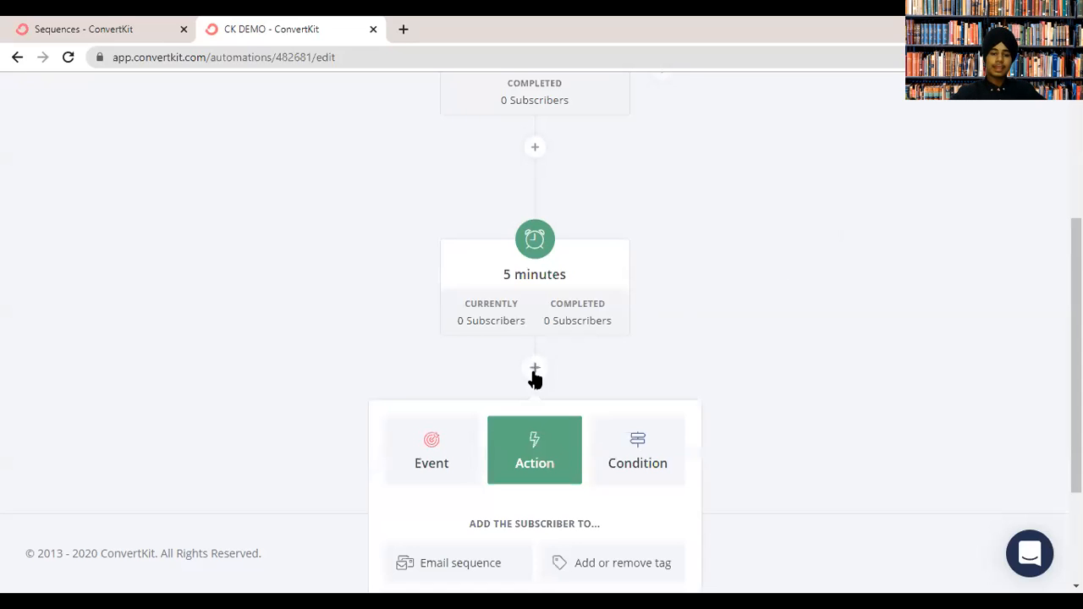
pyautogui.scroll(-2, 535, 338)
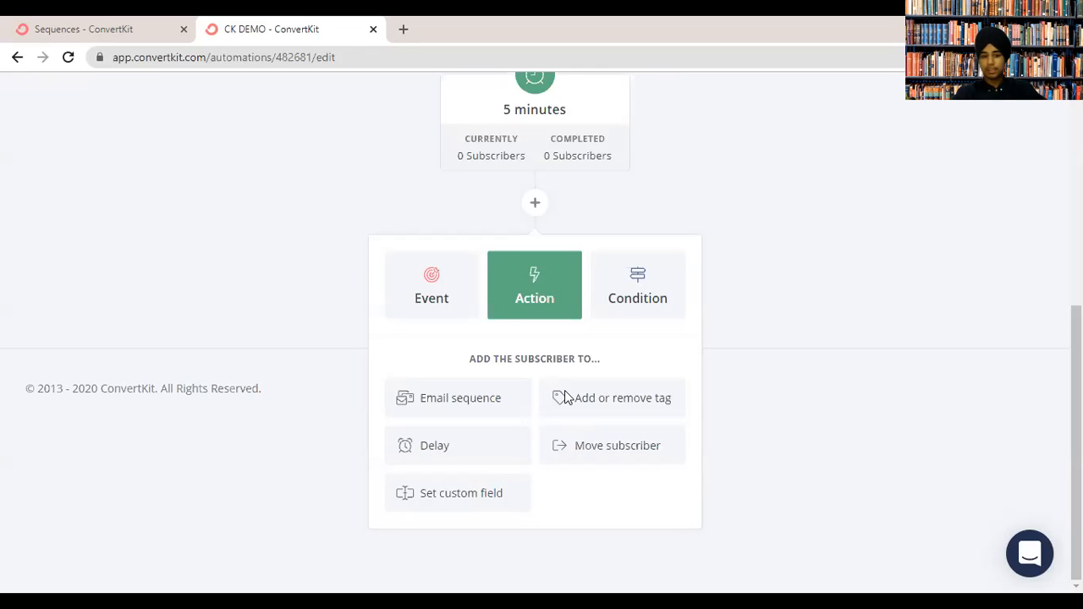
pyautogui.click(474, 399)
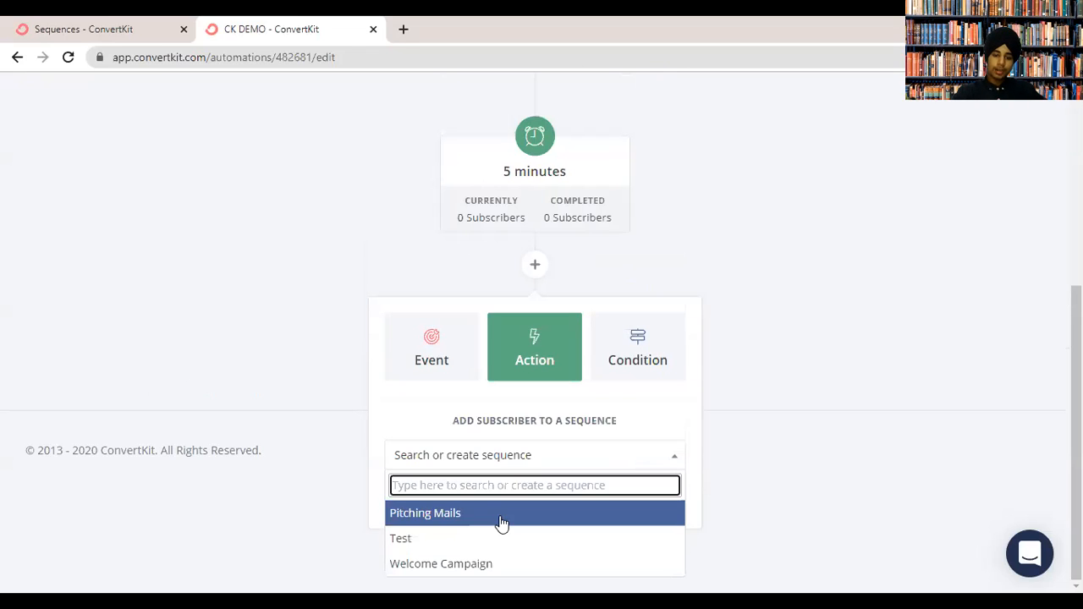
pyautogui.click(449, 544)
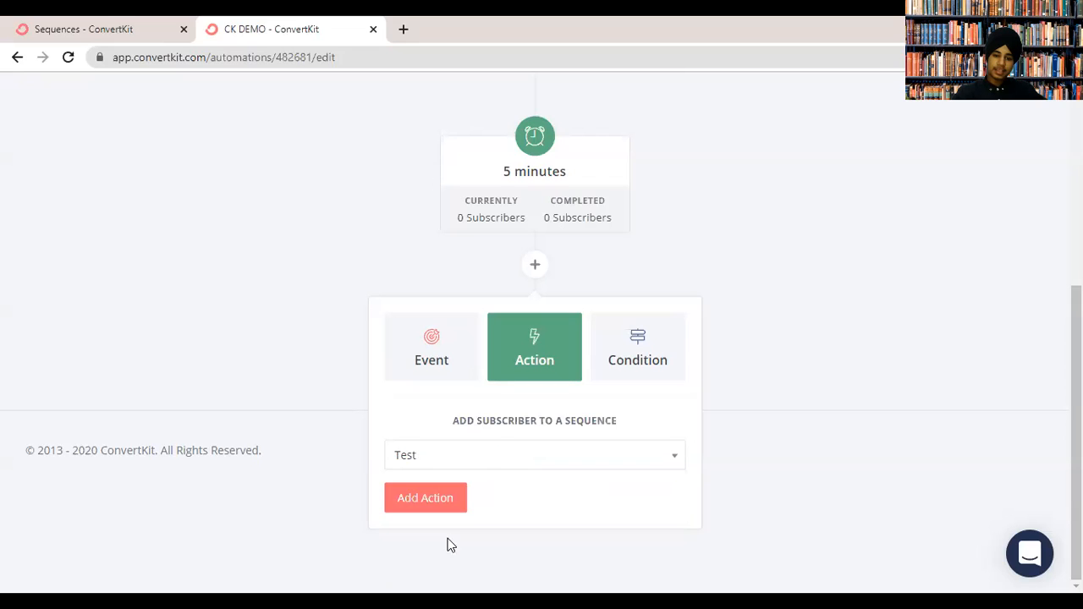
pyautogui.click(423, 505)
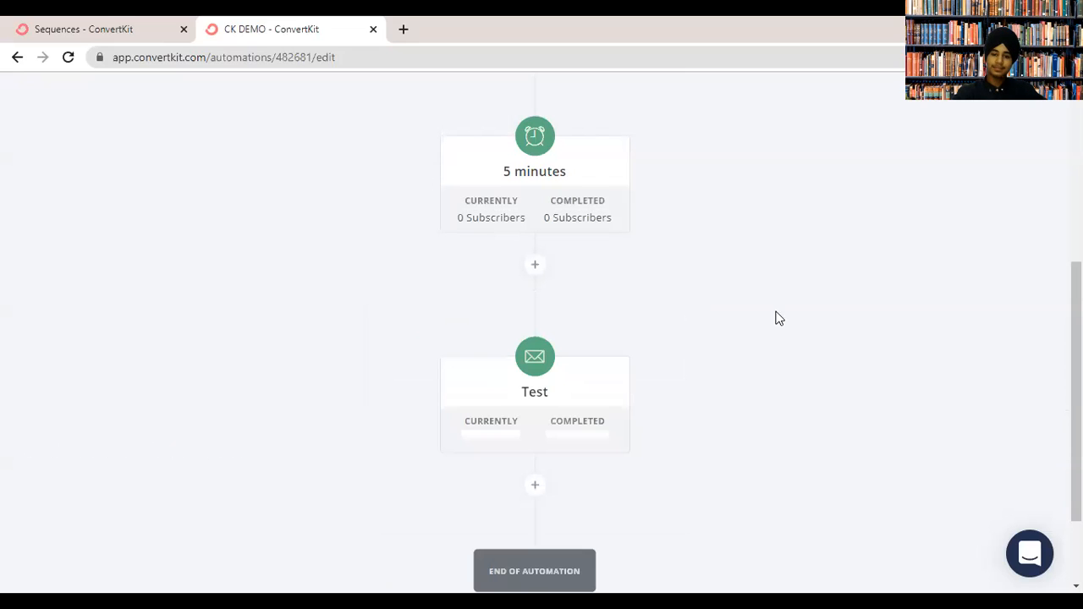
pyautogui.scroll(2, 1077, 305)
pyautogui.scroll(2, 1076, 305)
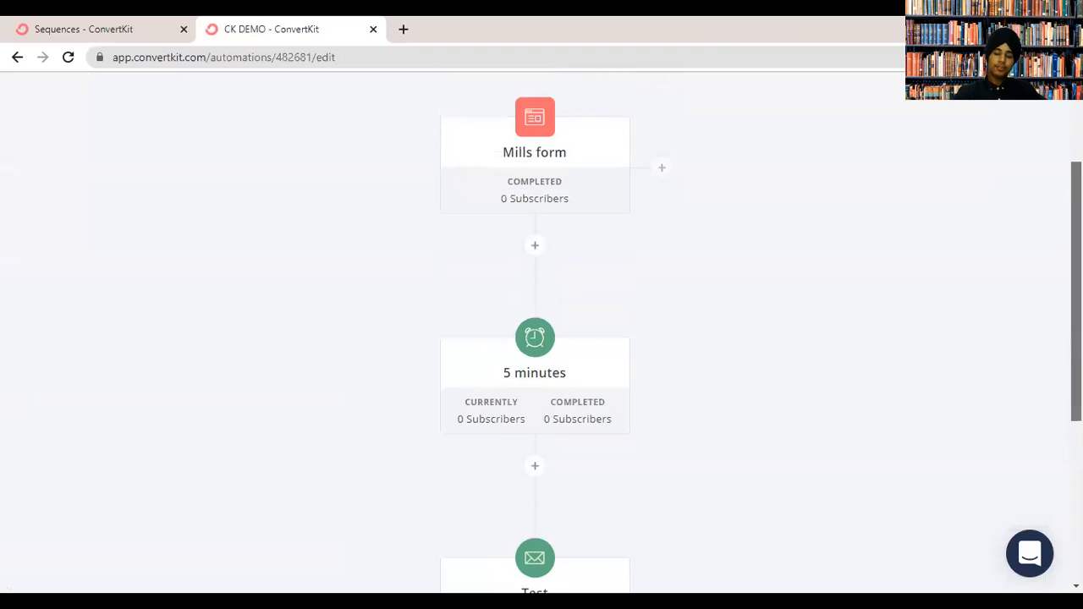
pyautogui.moveTo(550, 229)
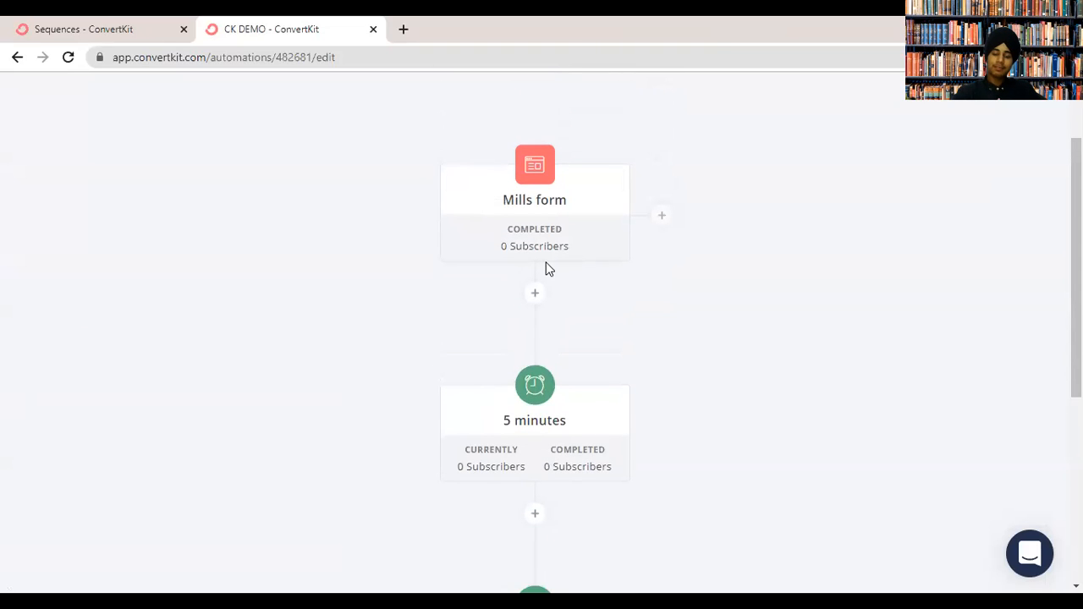
pyautogui.scroll(-4, 1076, 339)
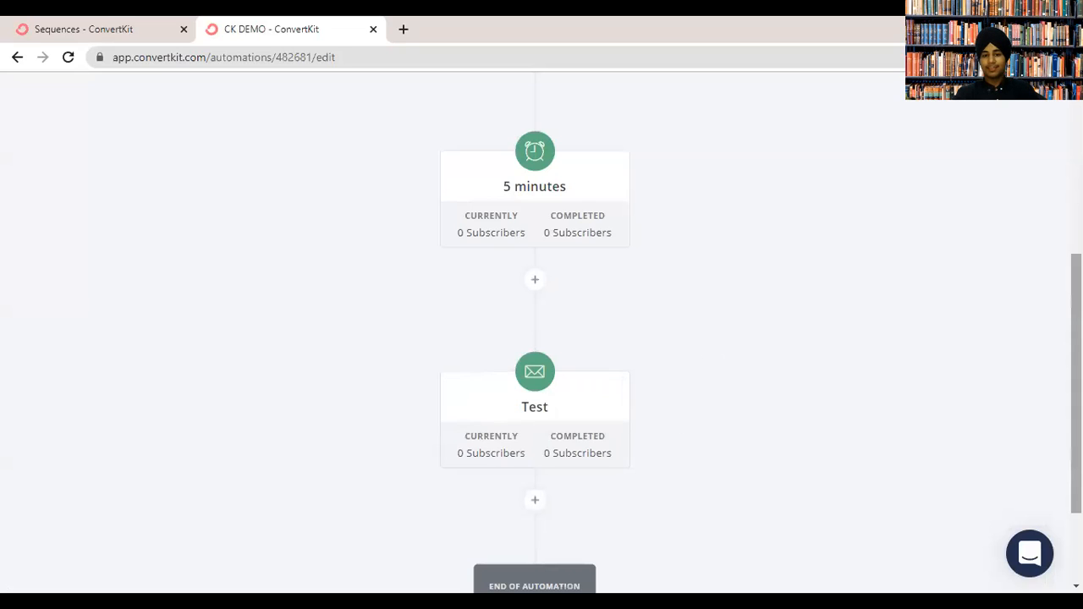
pyautogui.scroll(-2, 507, 381)
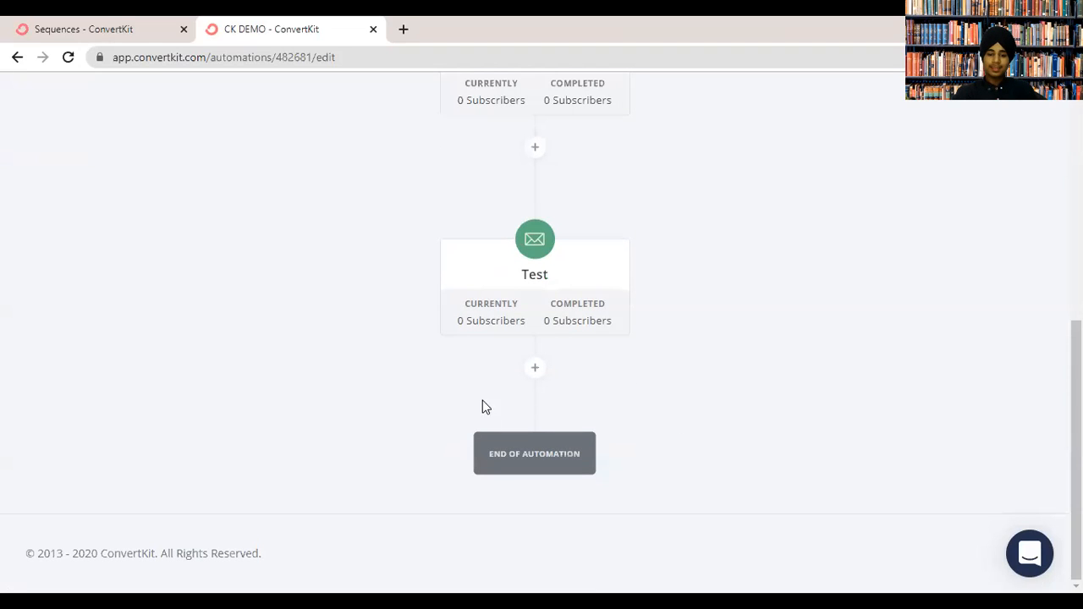
pyautogui.click(539, 368)
pyautogui.moveTo(1078, 398); pyautogui.dragTo(1078, 203)
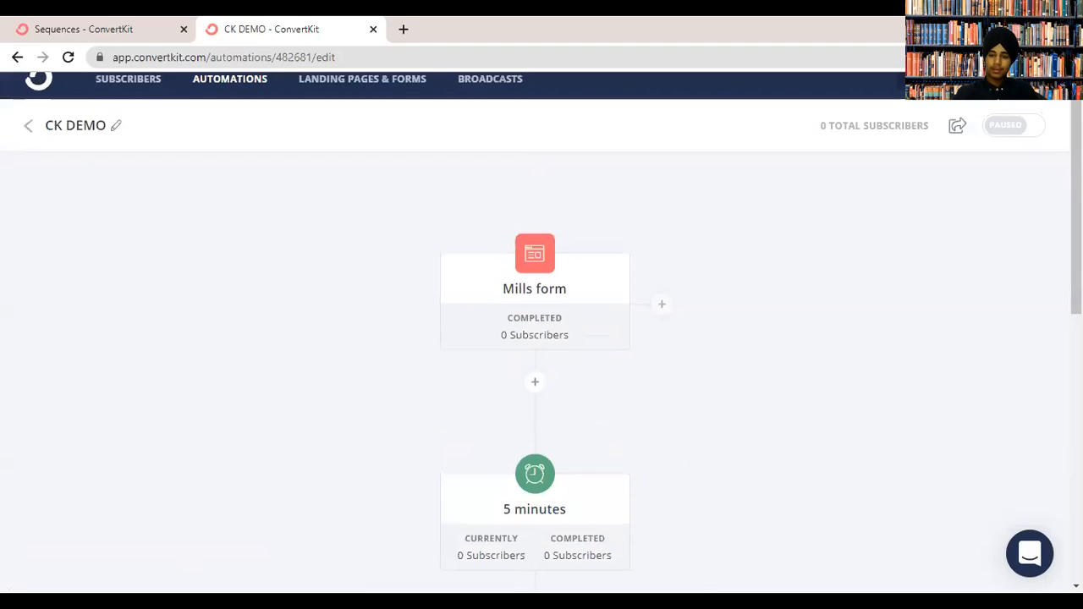
pyautogui.click(536, 382)
pyautogui.scroll(-1, 646, 375)
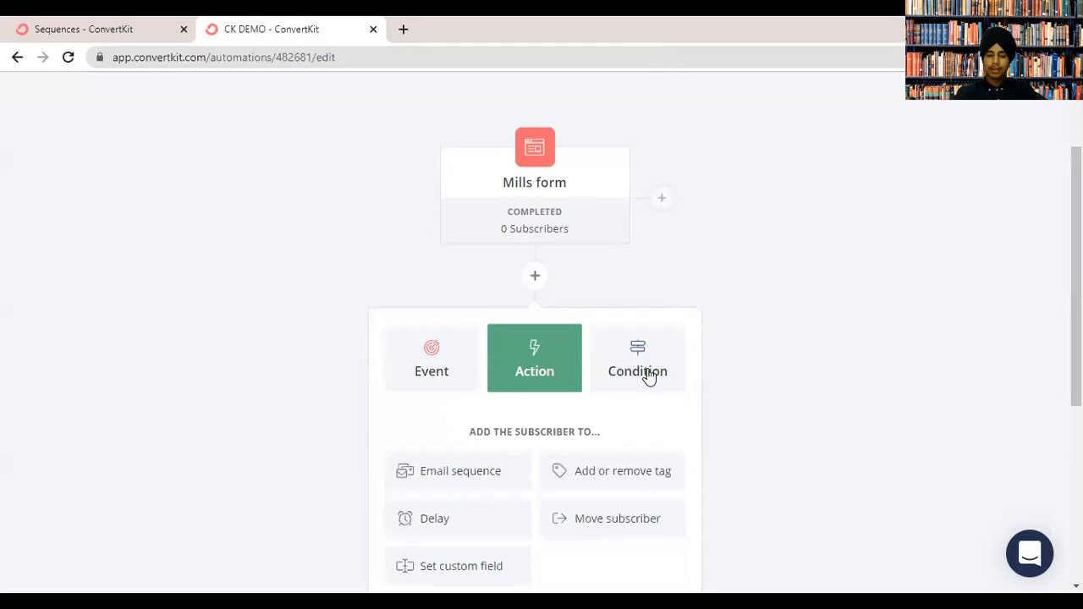
pyautogui.click(543, 278)
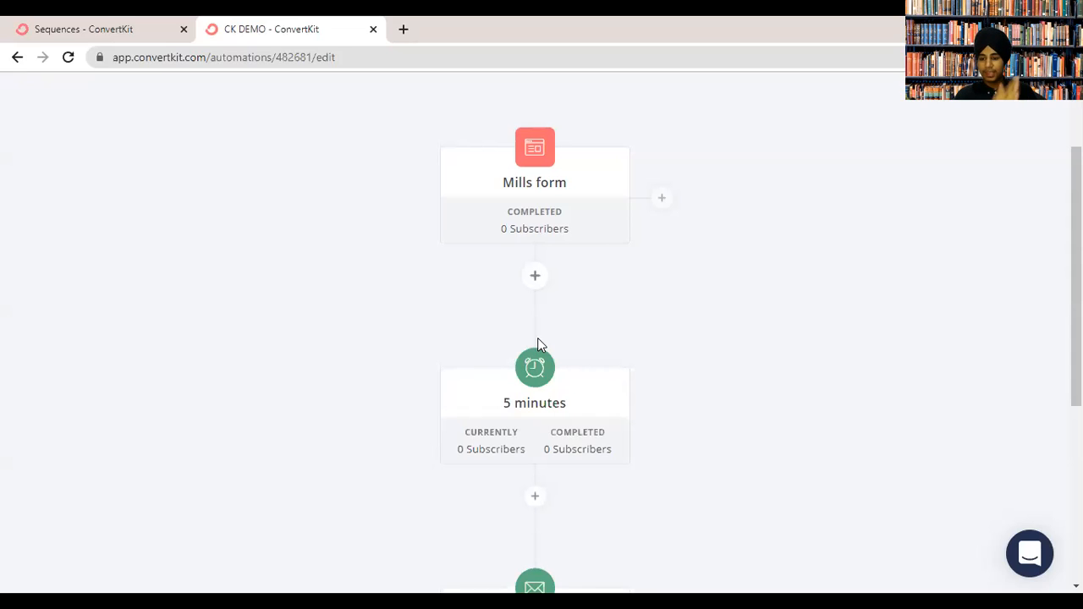
pyautogui.scroll(-4, 1076, 338)
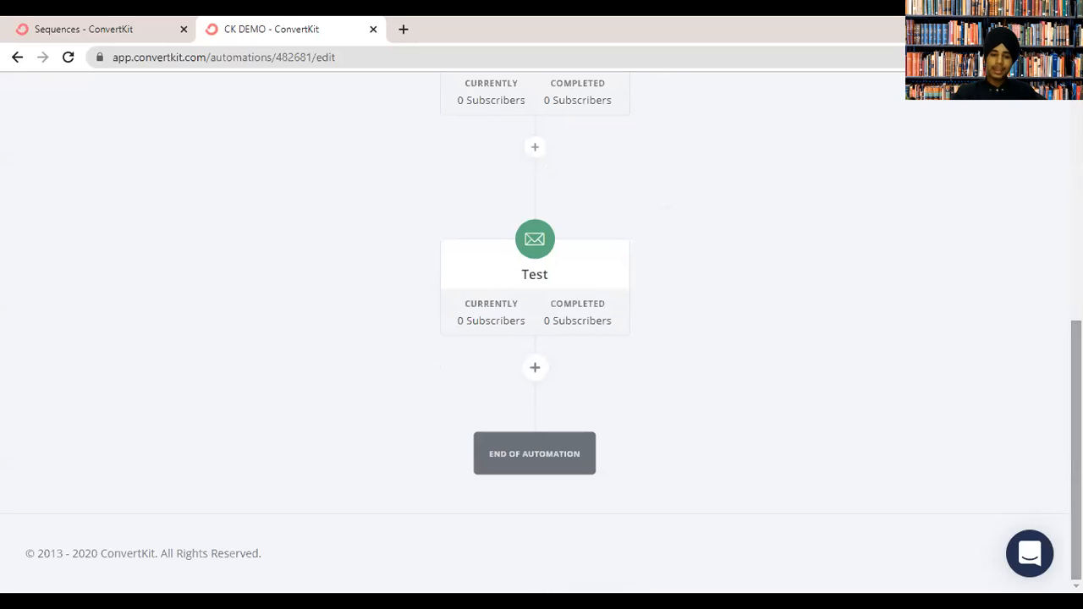
# After the Test sequence step, add a condition checking for the 10x eBook tag.
pyautogui.click(535, 368)
pyautogui.scroll(-2, 635, 403)
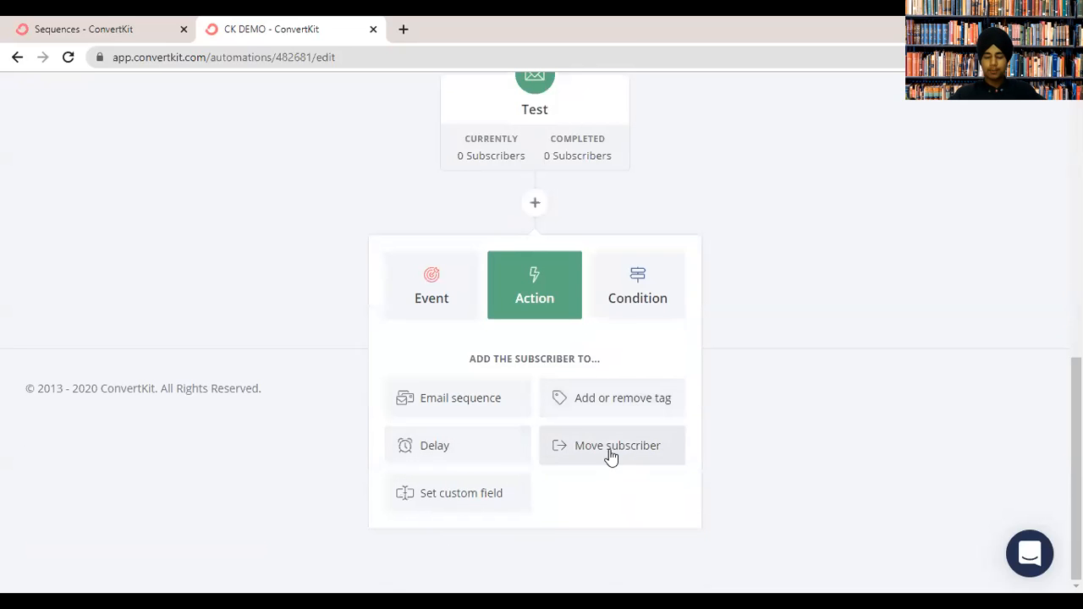
pyautogui.click(628, 295)
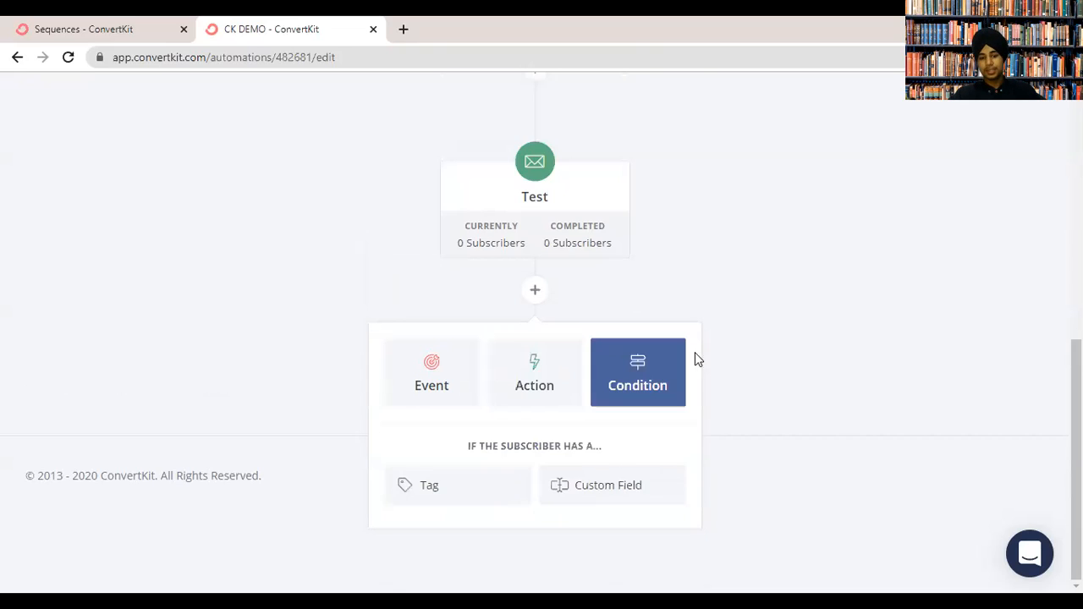
pyautogui.click(445, 492)
pyautogui.click(438, 486)
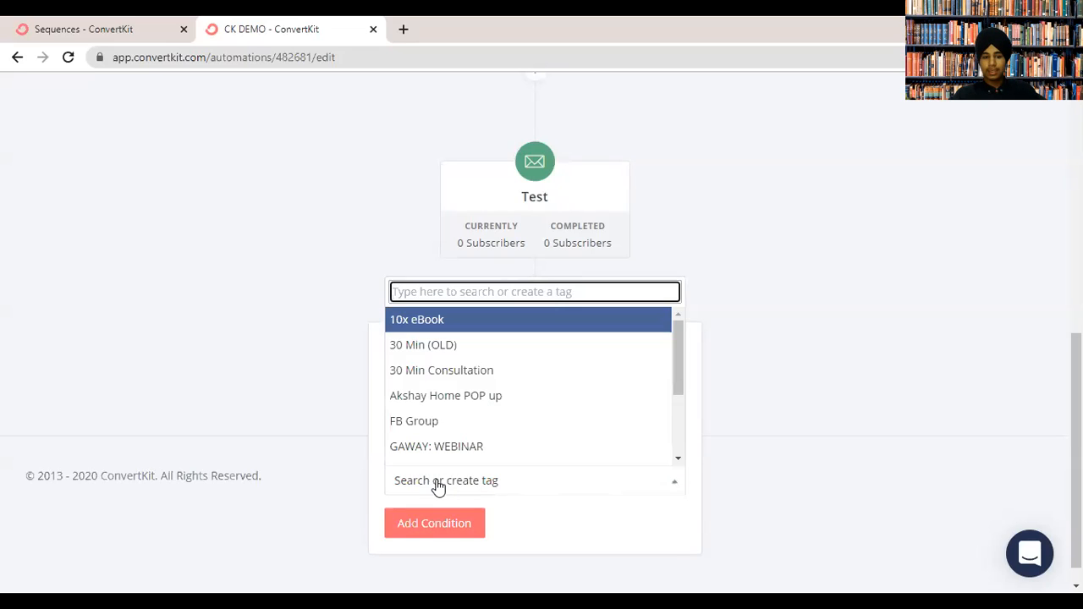
pyautogui.click(503, 321)
pyautogui.click(426, 521)
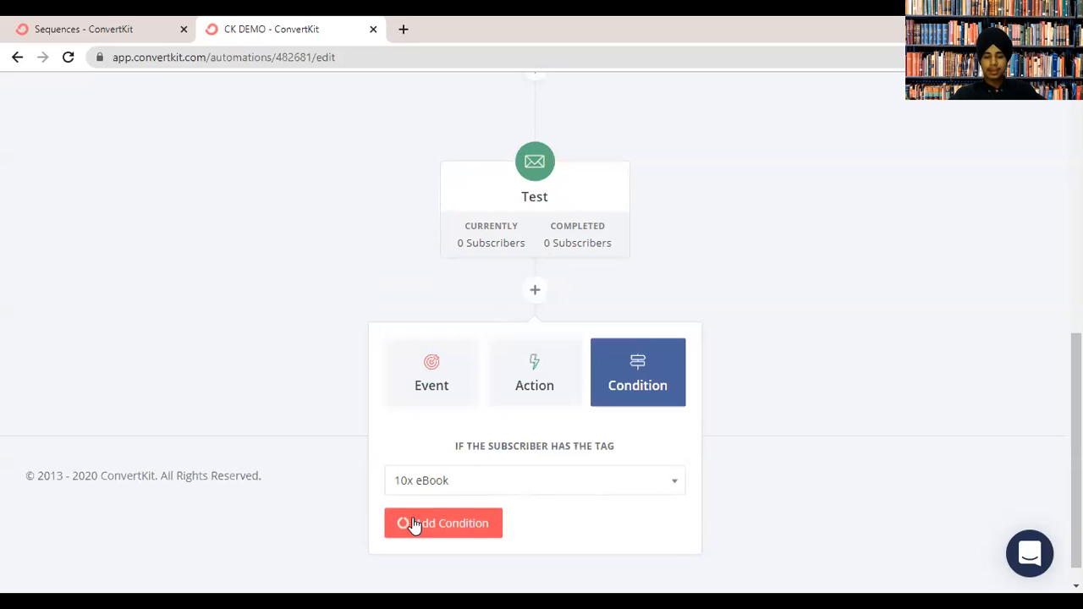
# Scroll the automation canvas back up to the Mills form trigger and 5-minute delay.
pyautogui.scroll(-3, 758, 360)
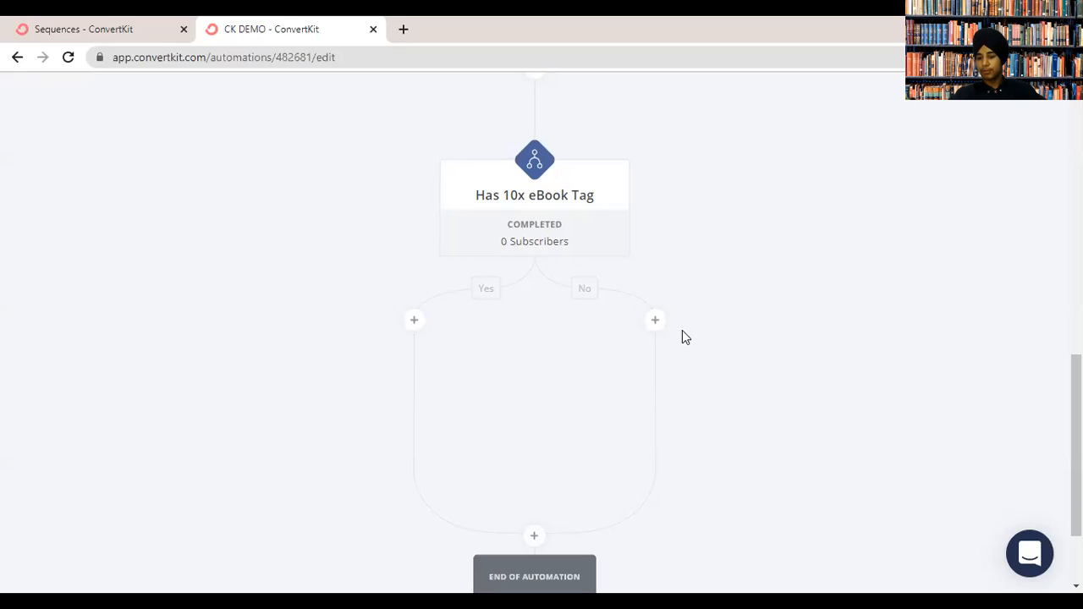
pyautogui.scroll(10, 656, 322)
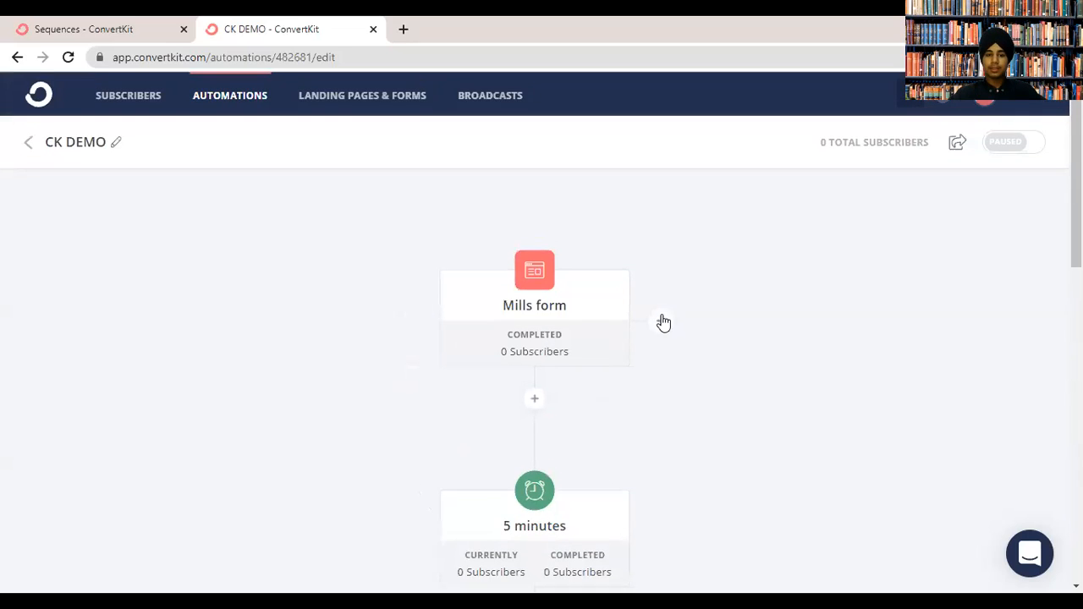
pyautogui.moveTo(1076, 182); pyautogui.dragTo(1076, 474)
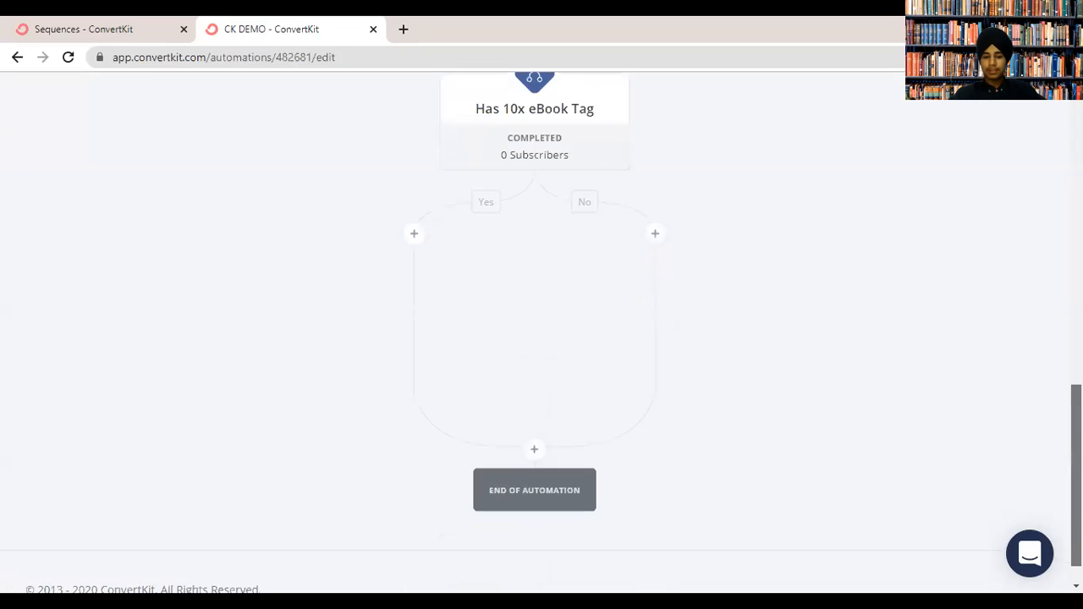
pyautogui.click(533, 448)
pyautogui.scroll(5, 534, 338)
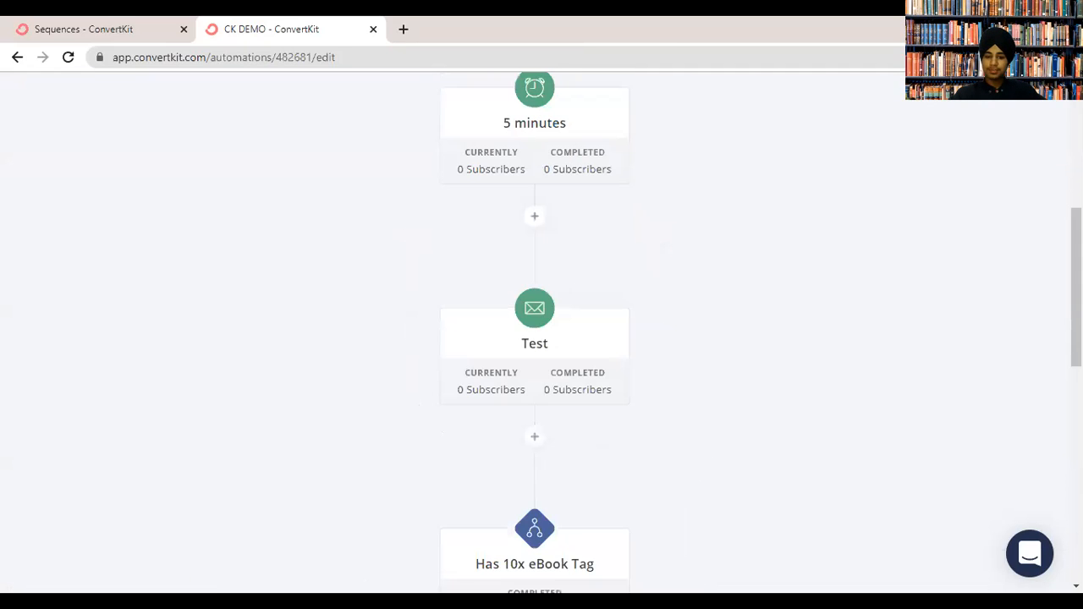
pyautogui.scroll(5, 557, 137)
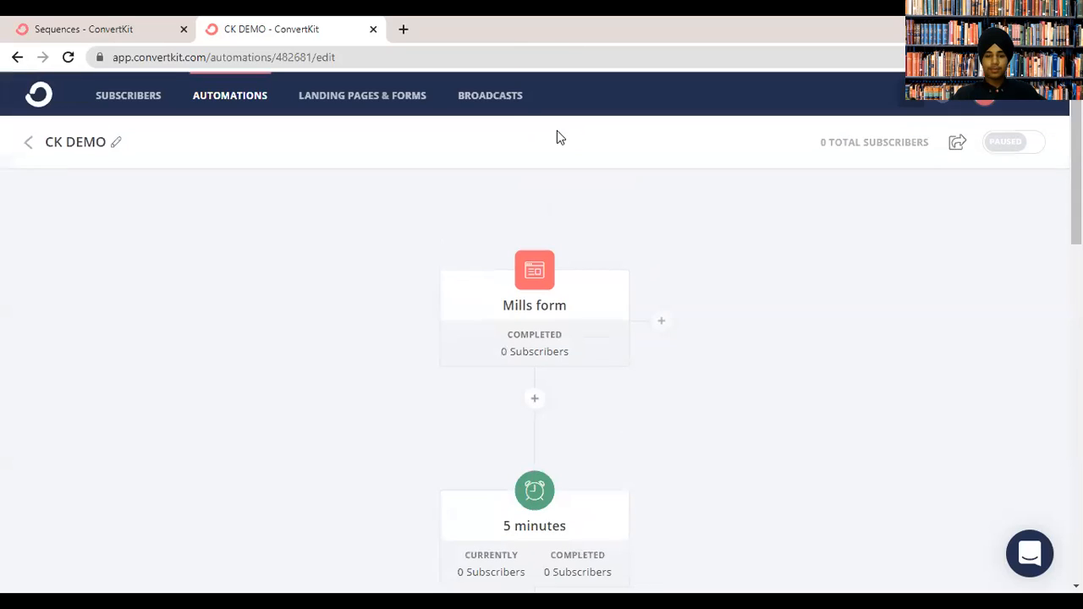
# Review the six broadcasts on All Broadcasts and open the first New Broadcast draft.
pyautogui.click(517, 103)
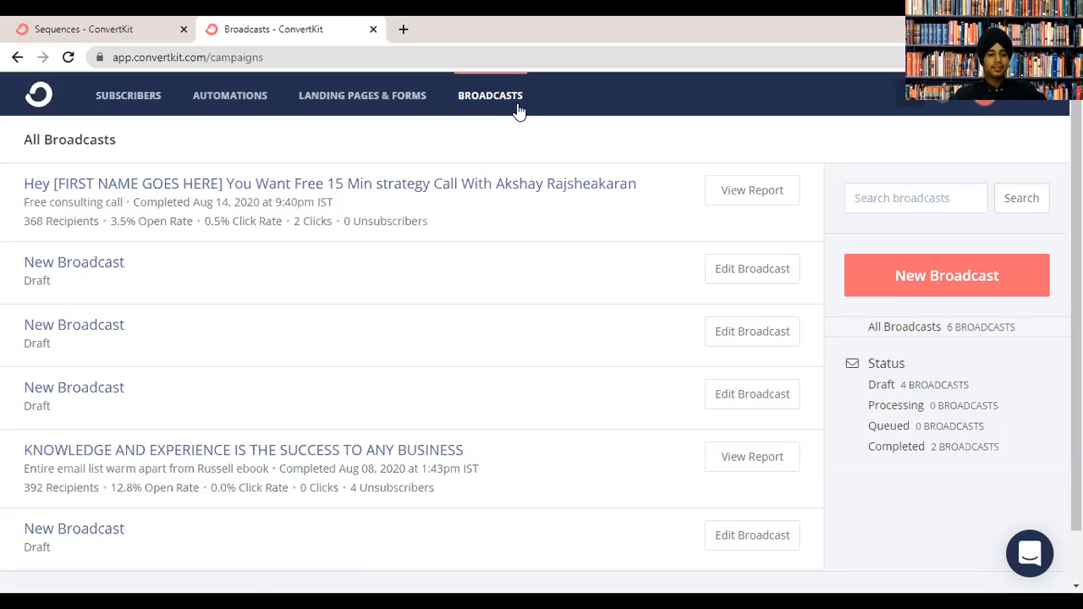
pyautogui.moveTo(275, 201); pyautogui.dragTo(326, 202)
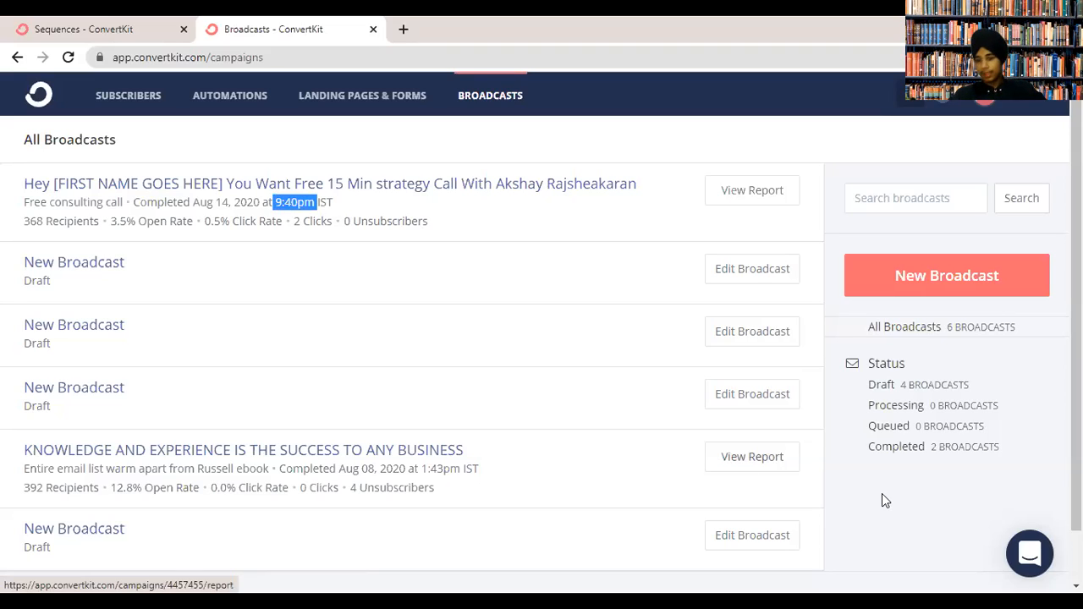
pyautogui.click(515, 224)
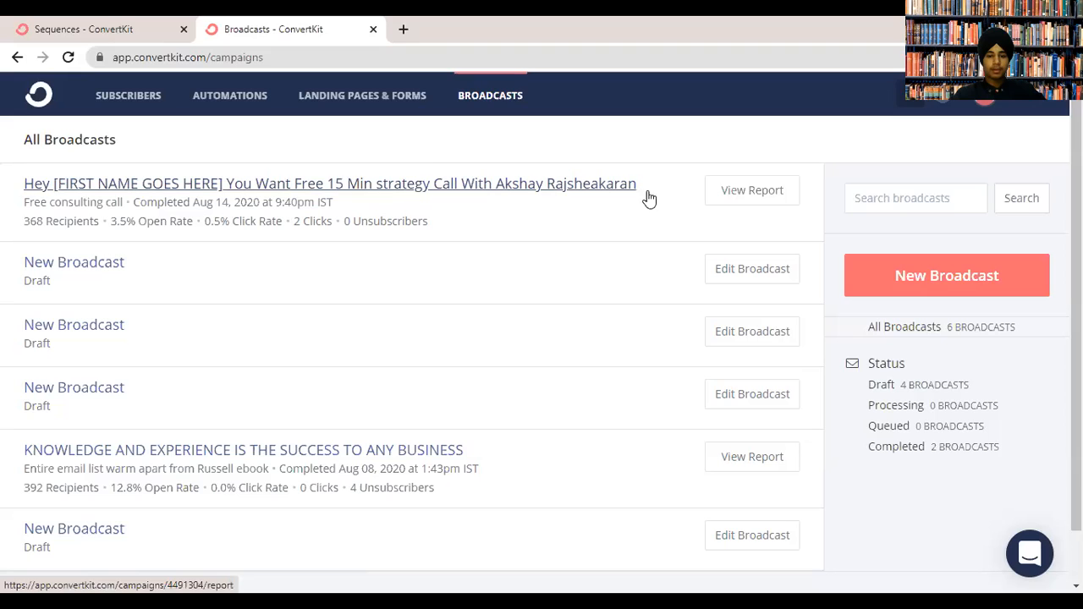
pyautogui.scroll(-1, 440, 265)
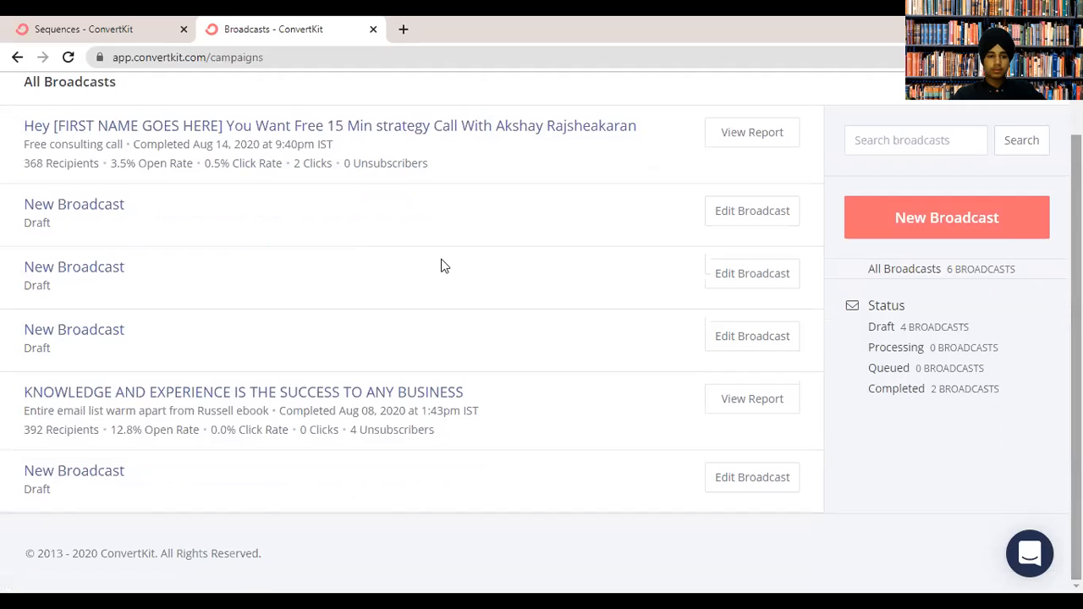
pyautogui.click(55, 209)
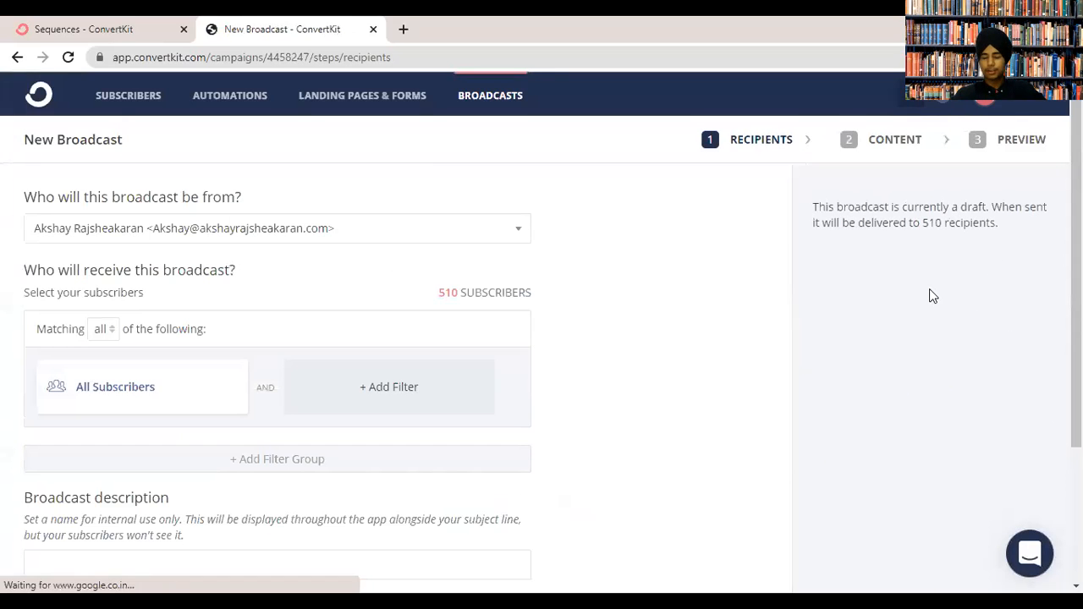
# Check sender addresses and try recipient filters: subscribed-to tags, subscription date, distance from a city.
pyautogui.click(233, 223)
pyautogui.click(310, 210)
pyautogui.scroll(-2, 568, 227)
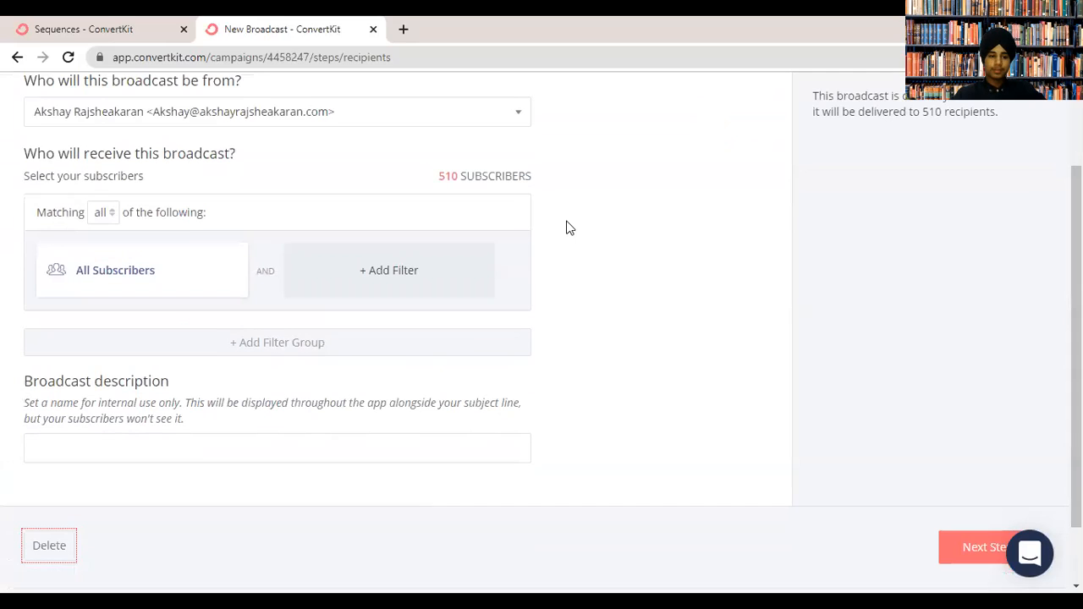
pyautogui.click(150, 261)
pyautogui.click(178, 277)
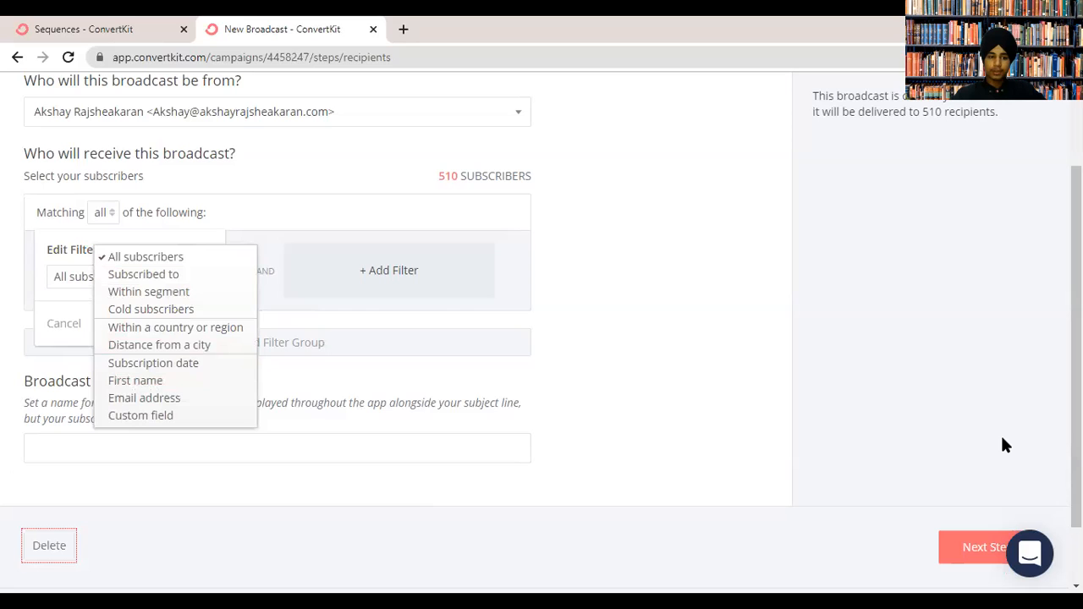
pyautogui.click(143, 274)
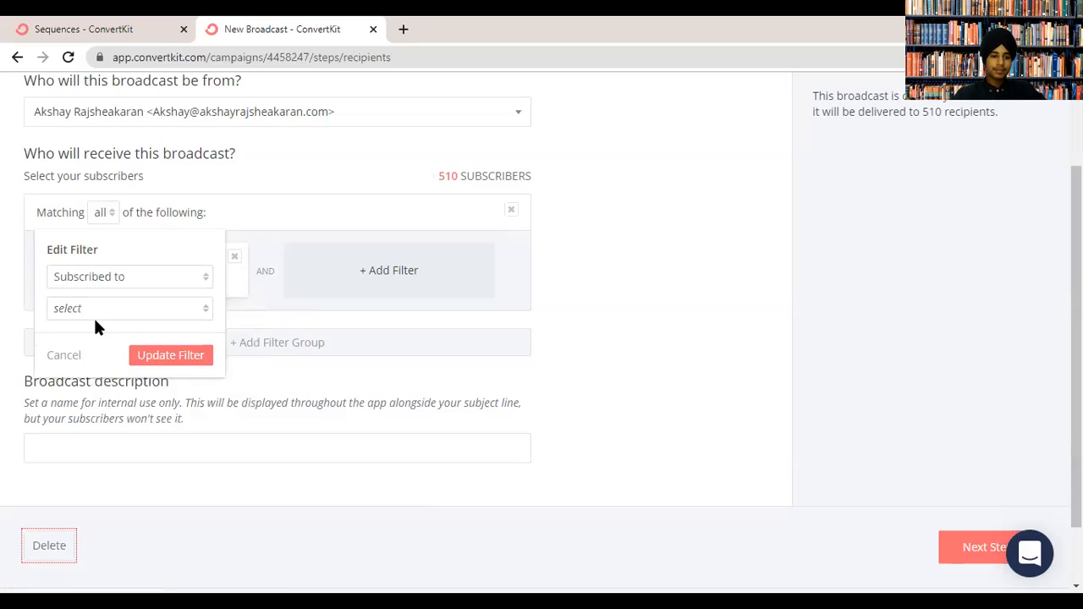
pyautogui.click(95, 313)
pyautogui.click(72, 370)
pyautogui.click(127, 293)
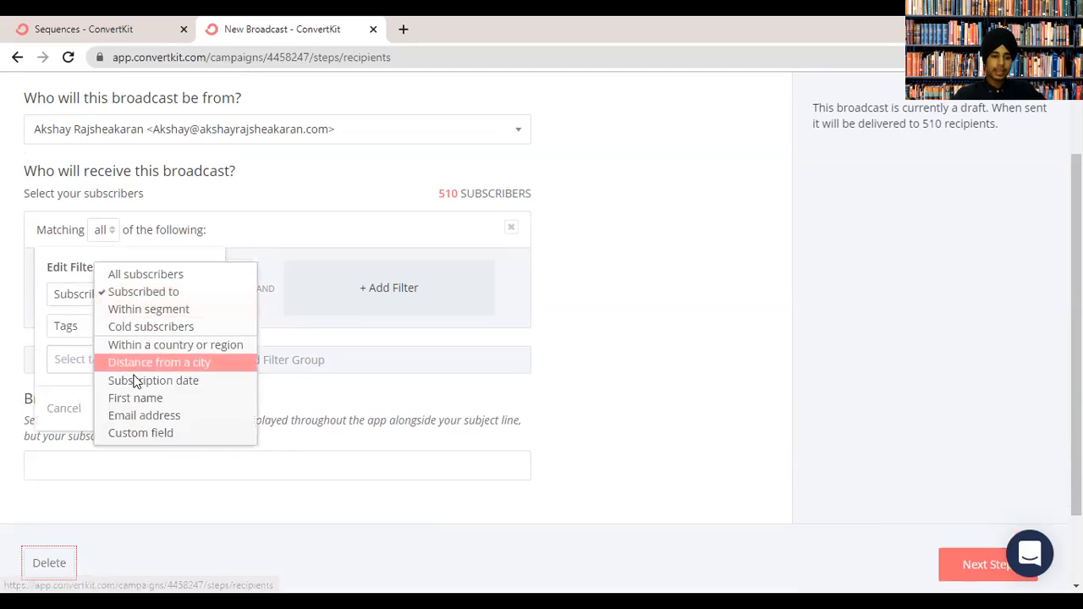
pyautogui.click(134, 381)
pyautogui.click(127, 293)
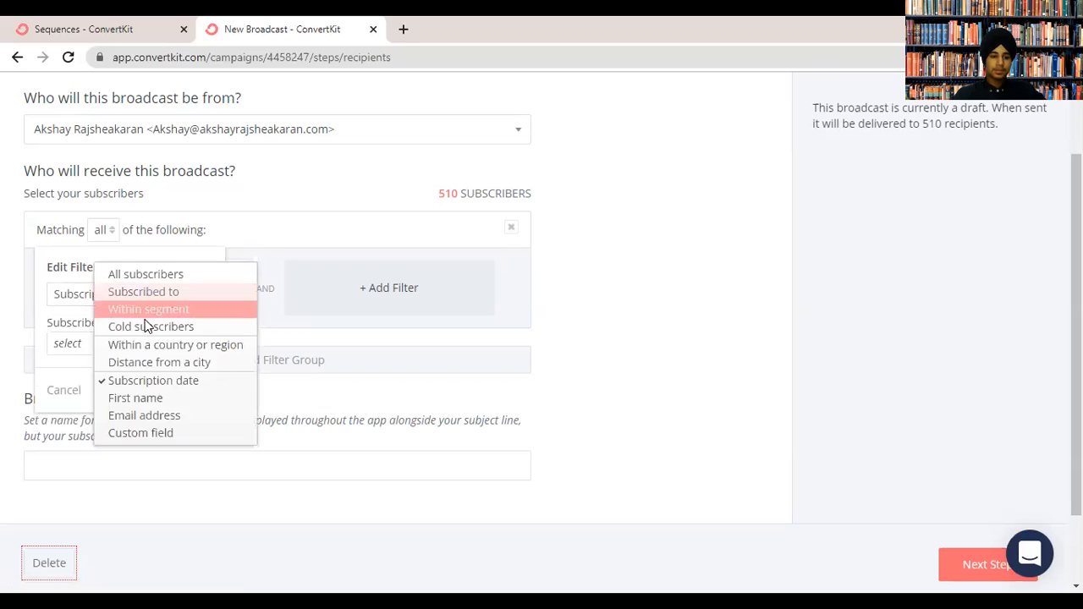
pyautogui.click(147, 362)
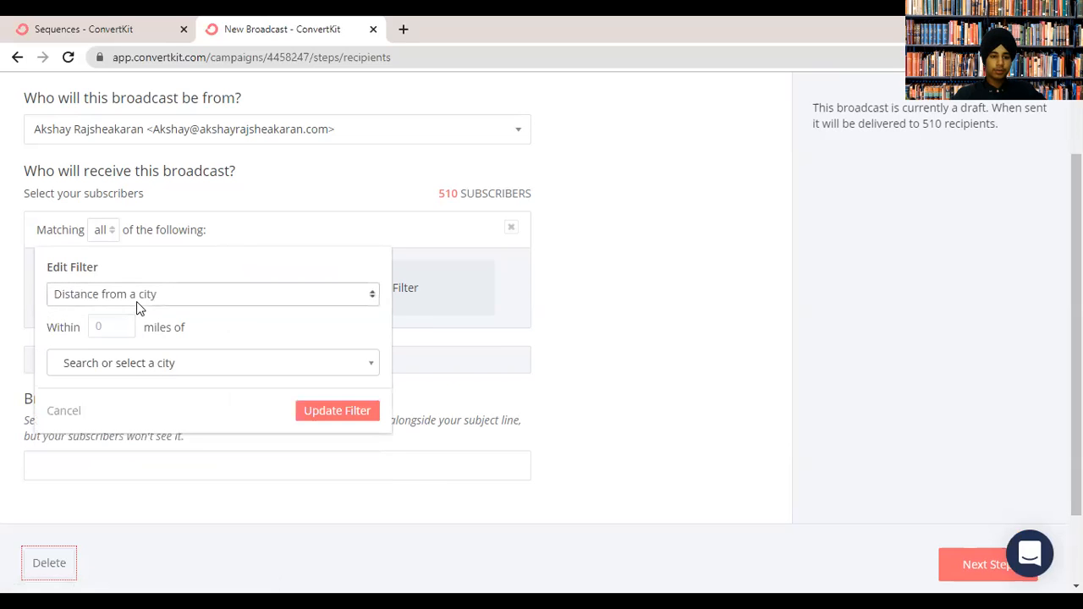
# On the content step keep the Account default template, then continue to the preview.
pyautogui.click(995, 565)
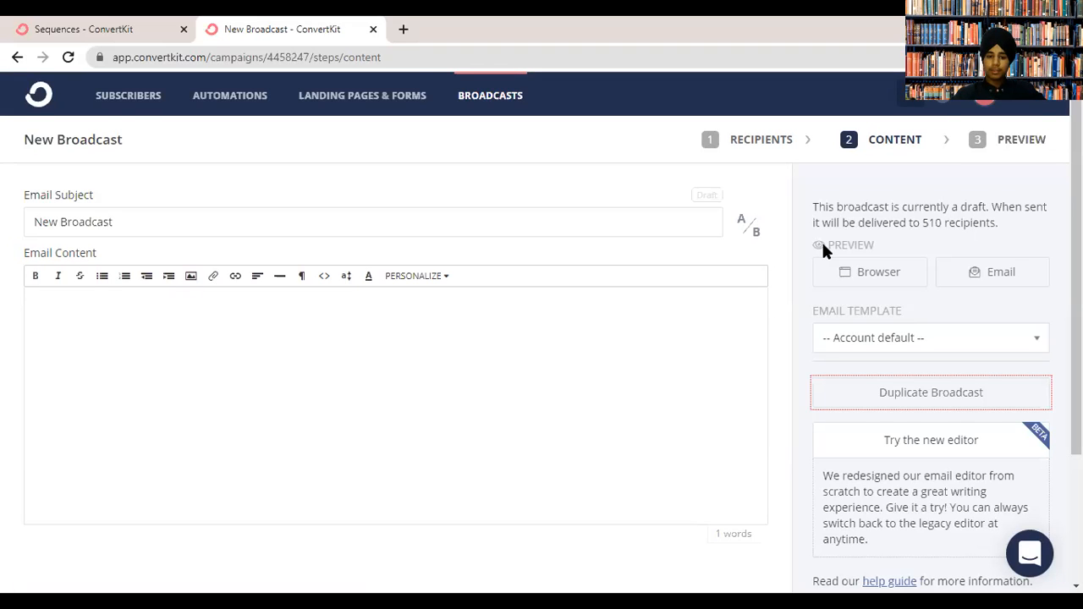
pyautogui.scroll(-1, 822, 244)
pyautogui.click(941, 322)
pyautogui.click(946, 323)
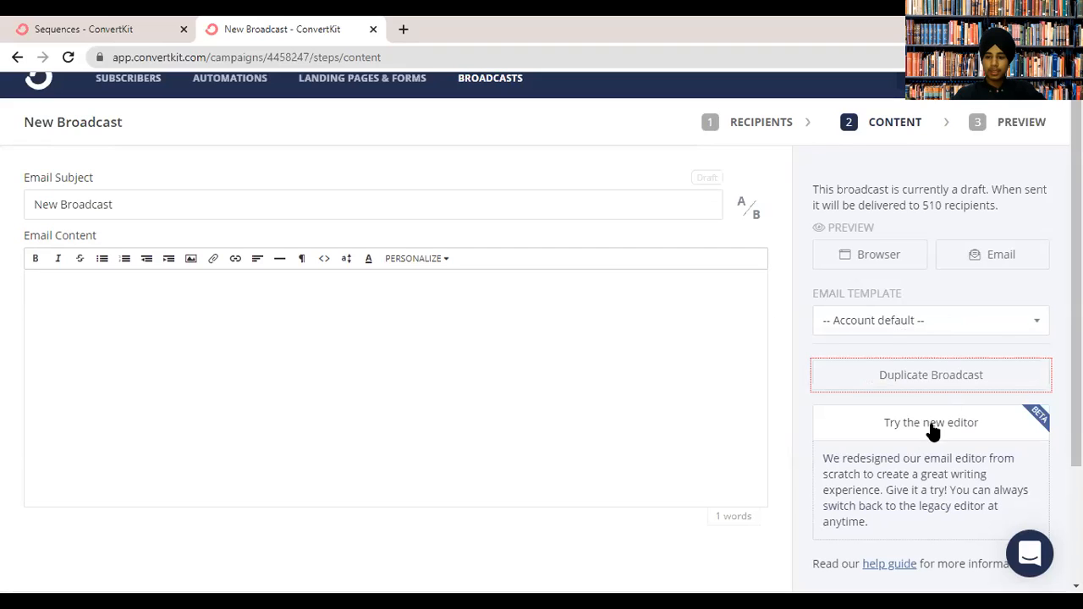
pyautogui.click(897, 330)
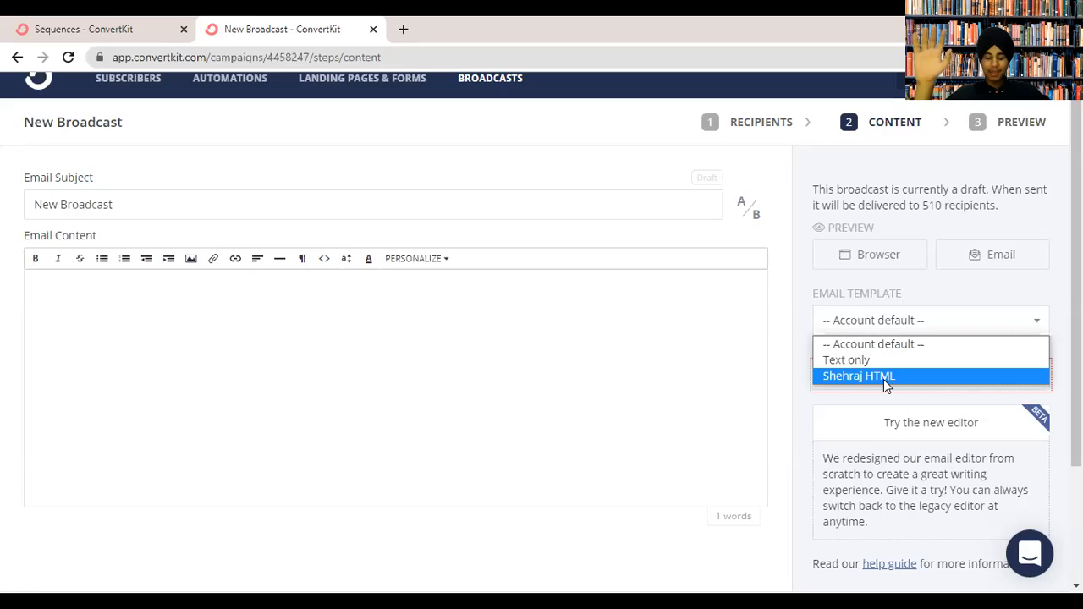
pyautogui.click(1026, 296)
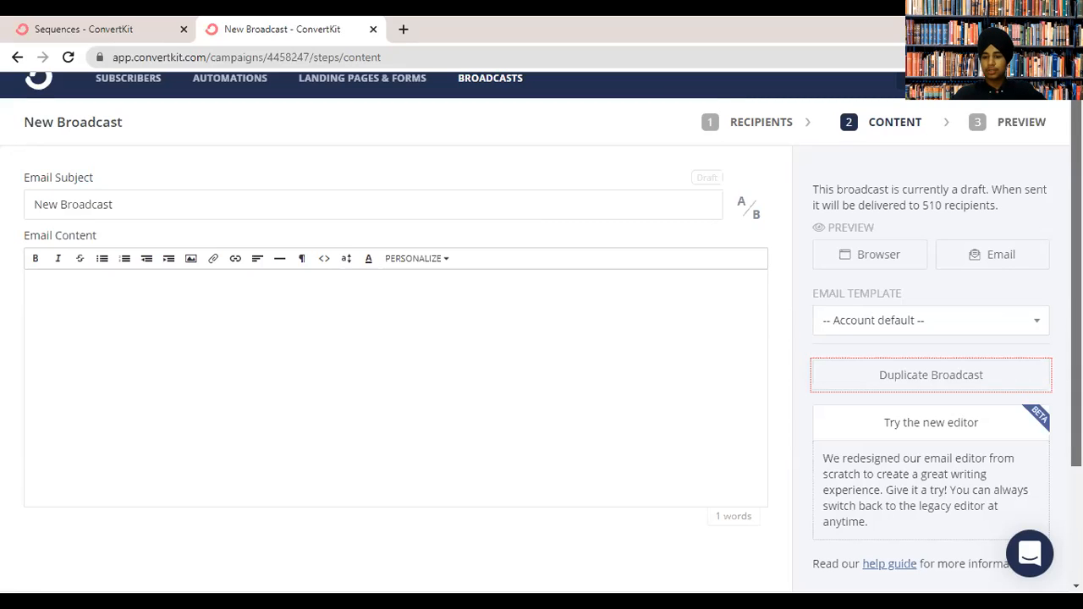
pyautogui.scroll(-3, 838, 482)
pyautogui.click(1030, 480)
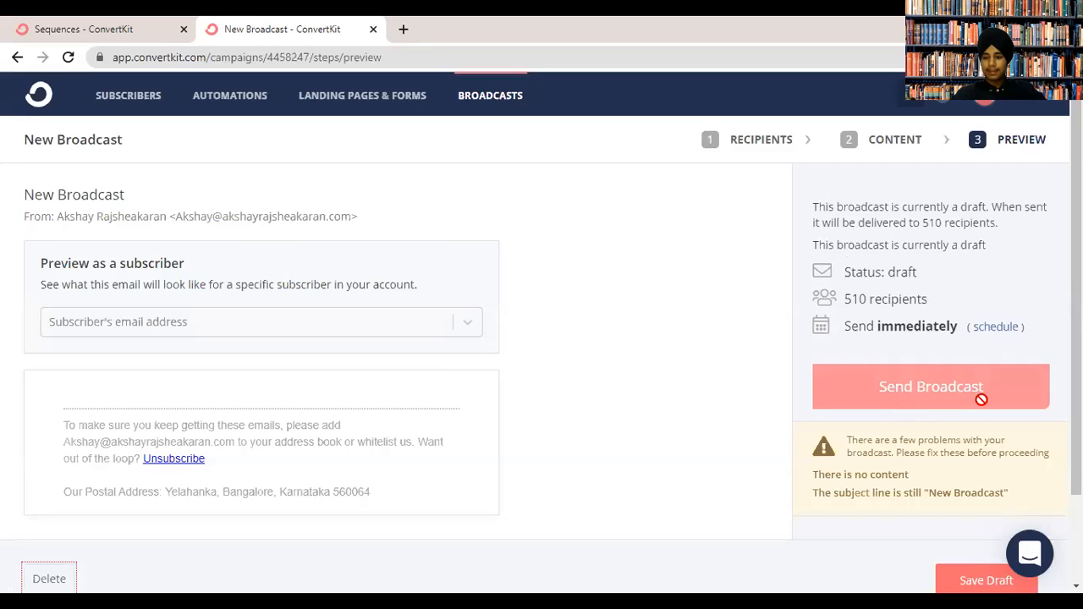
# Choose Account settings from the avatar menu at the top right.
pyautogui.scroll(-2, 979, 398)
pyautogui.scroll(2, 1033, 330)
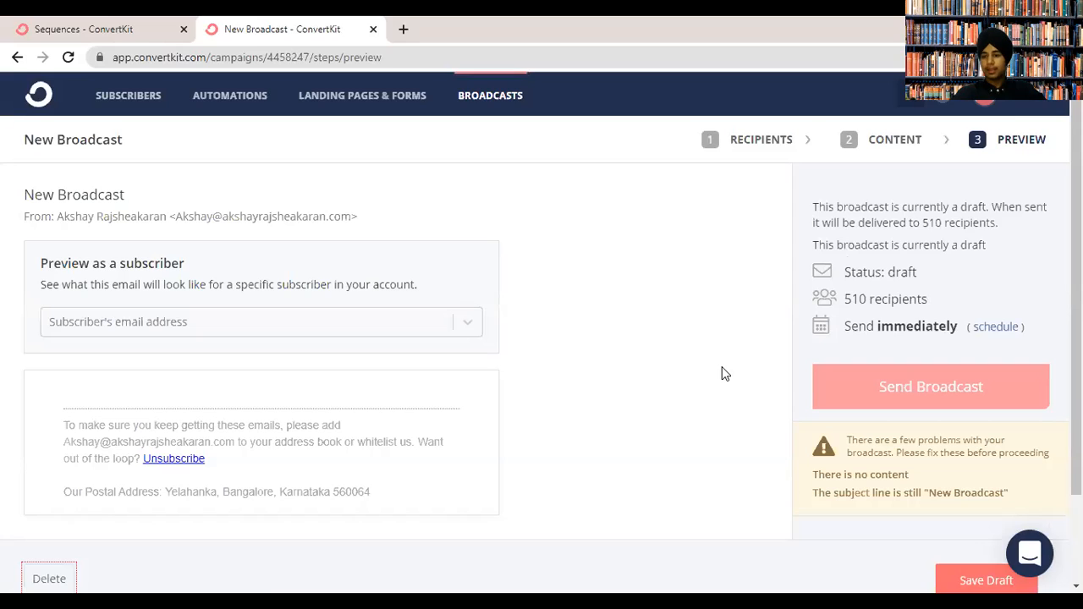
pyautogui.click(1009, 112)
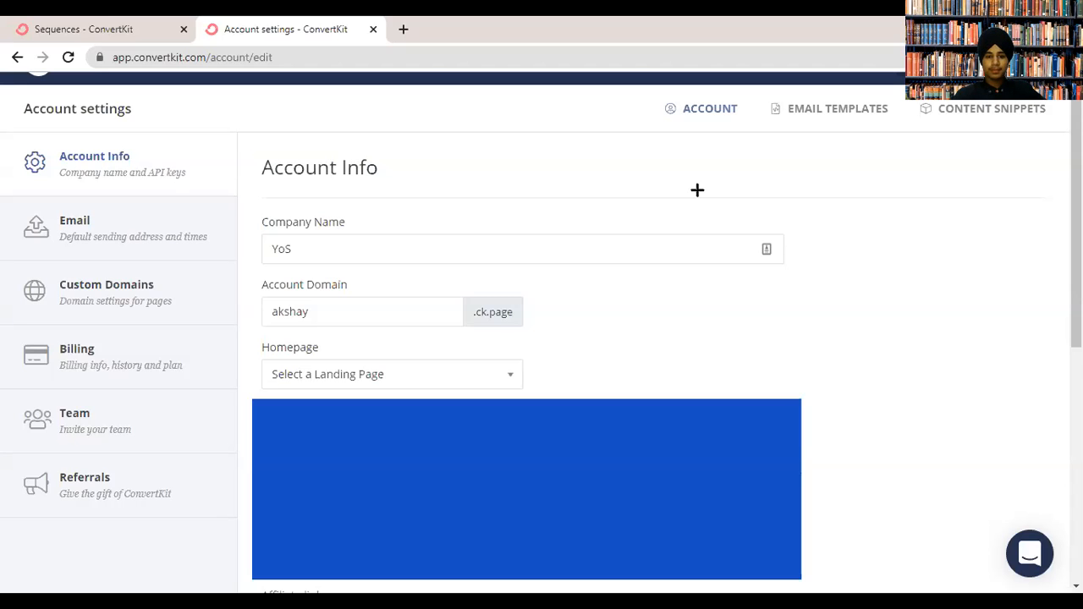
# Scroll Account Info and inspect the affiliate link and GDPR consent options.
pyautogui.scroll(-6, 697, 191)
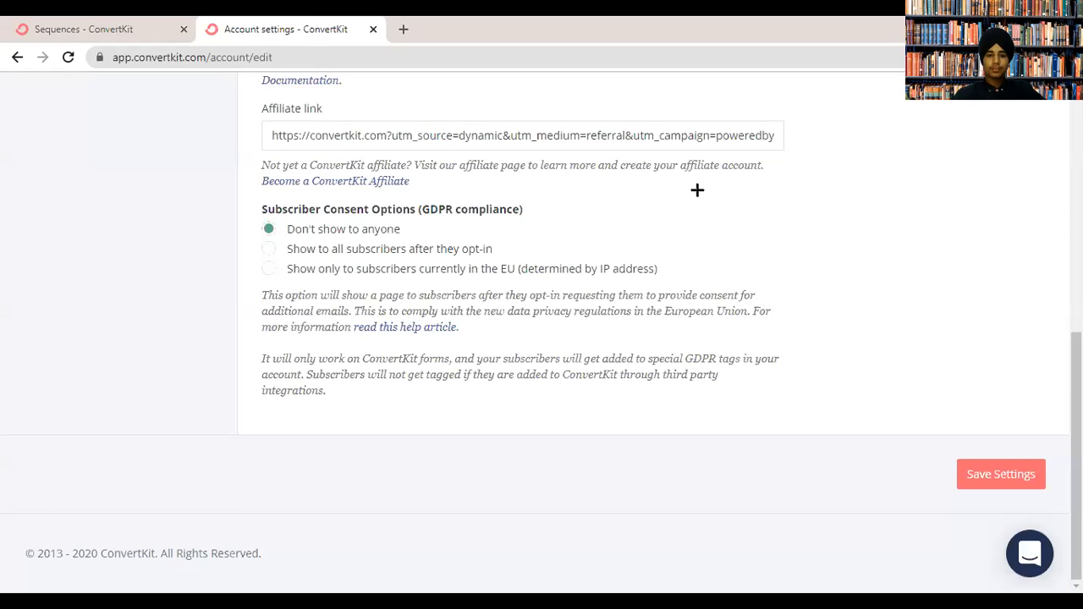
pyautogui.moveTo(471, 135); pyautogui.dragTo(813, 149)
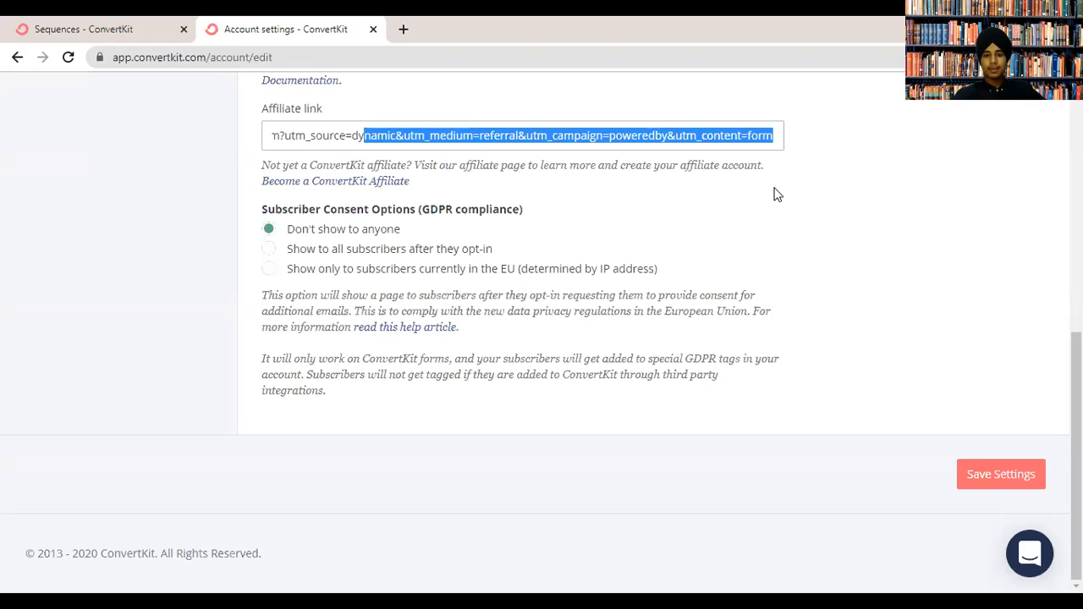
pyautogui.moveTo(674, 138); pyautogui.dragTo(309, 161)
pyautogui.click(598, 178)
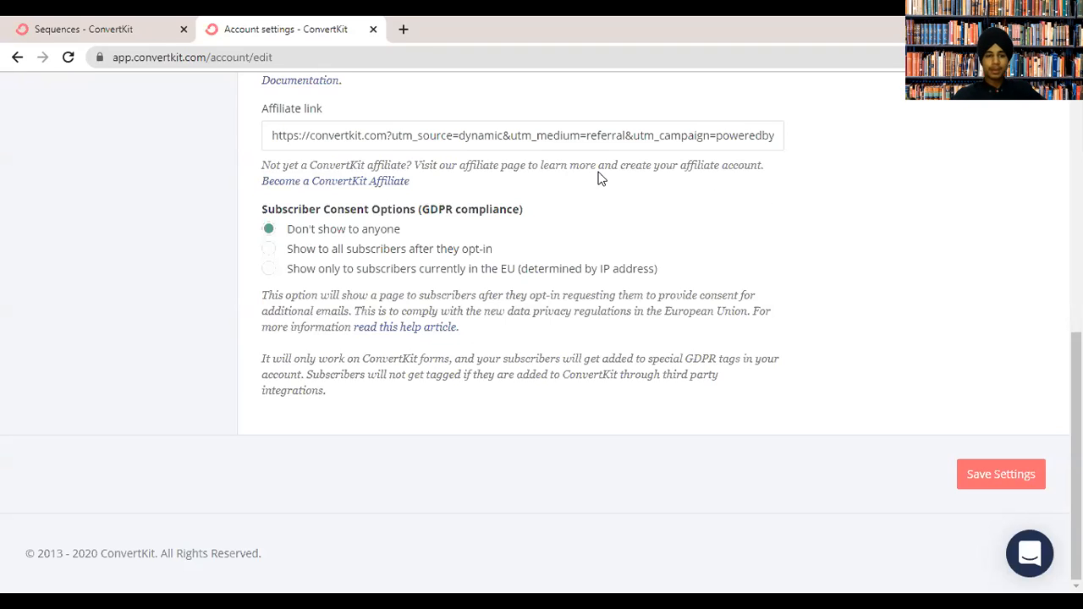
pyautogui.tripleClick(451, 215)
pyautogui.click(653, 341)
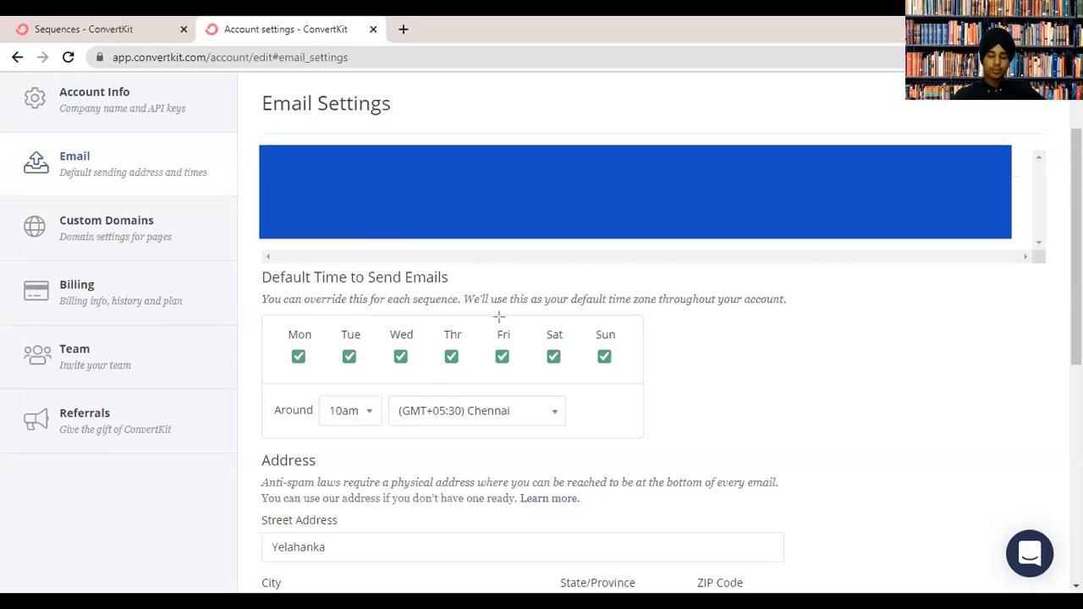
# Highlight and scroll through the Email Settings default send times.
pyautogui.moveTo(257, 448)
pyautogui.mouseDown()
pyautogui.moveTo(377, 561)
pyautogui.moveTo(474, 587)
pyautogui.moveTo(801, 576)
pyautogui.moveTo(807, 592)
pyautogui.mouseUp()
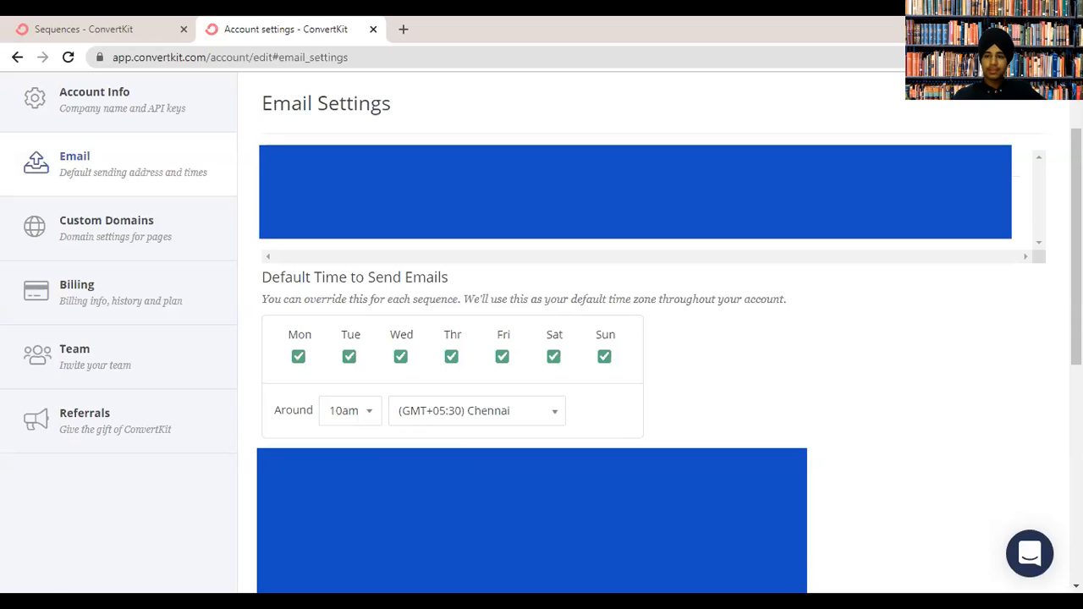
pyautogui.scroll(-10, 420, 306)
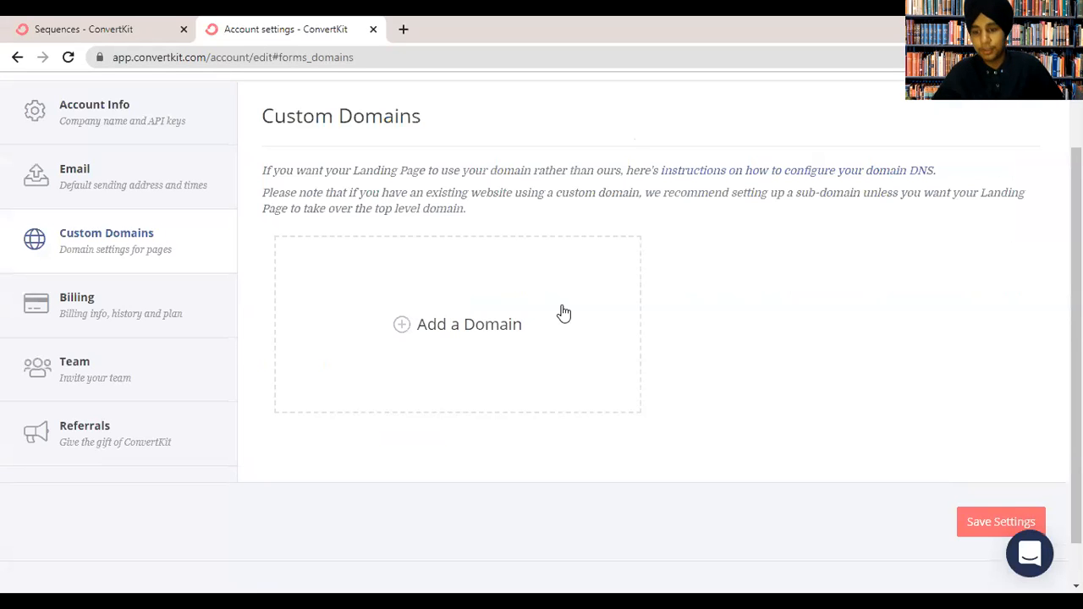
# Start adding a custom domain, entering the domain name and checking the empty homepage choices.
pyautogui.click(454, 326)
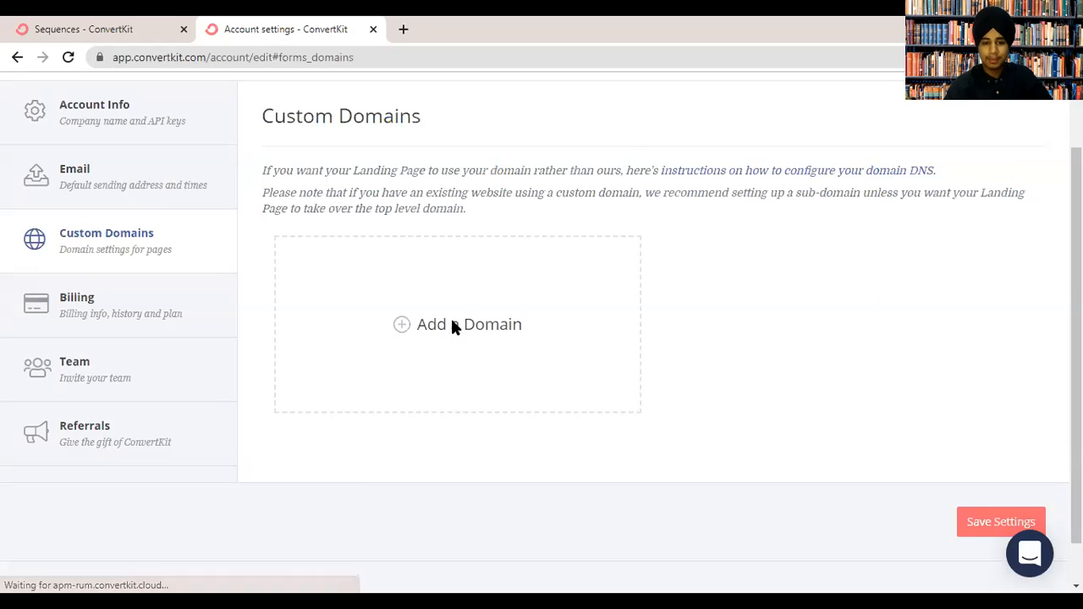
pyautogui.click(436, 257)
pyautogui.write('SHEHRAJ.COM')
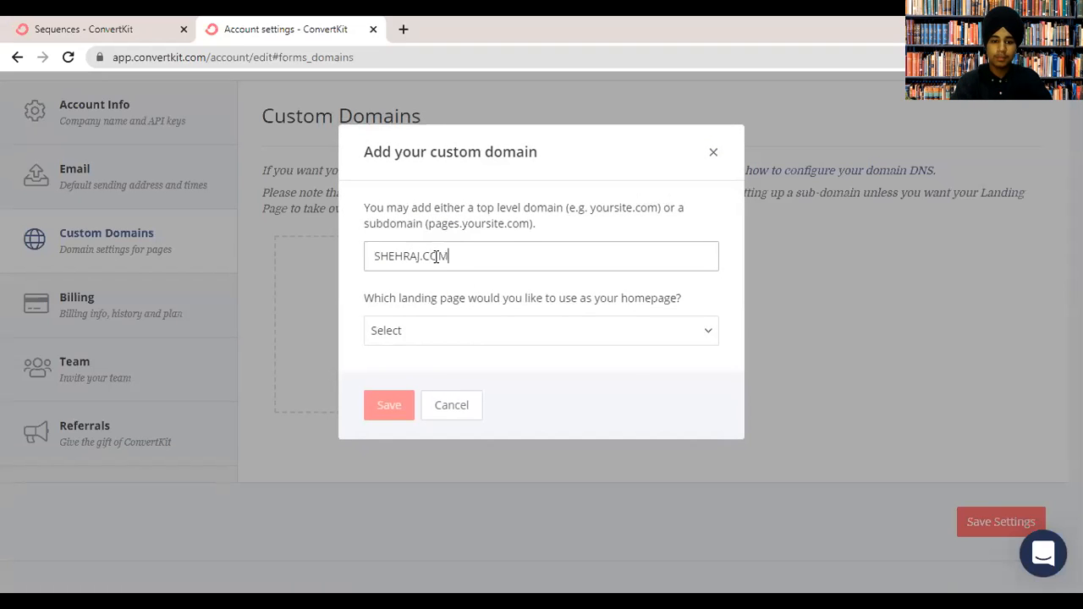
pyautogui.click(510, 337)
pyautogui.click(511, 337)
pyautogui.click(496, 329)
pyautogui.click(479, 343)
# Cancel the custom domain setup and go to the Billing and Team settings.
pyautogui.click(436, 332)
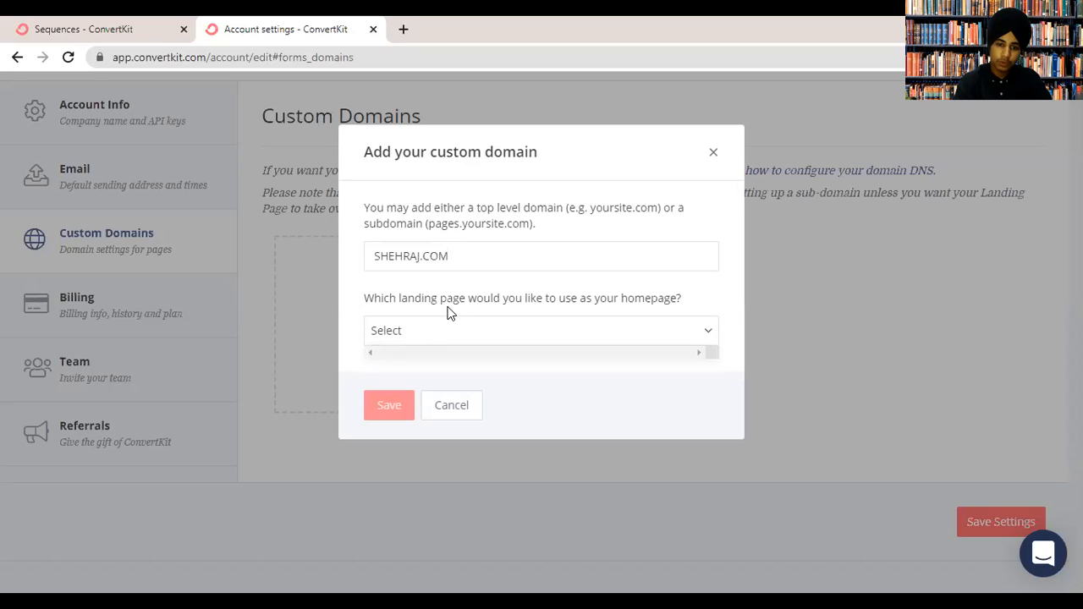
pyautogui.click(475, 297)
pyautogui.click(452, 410)
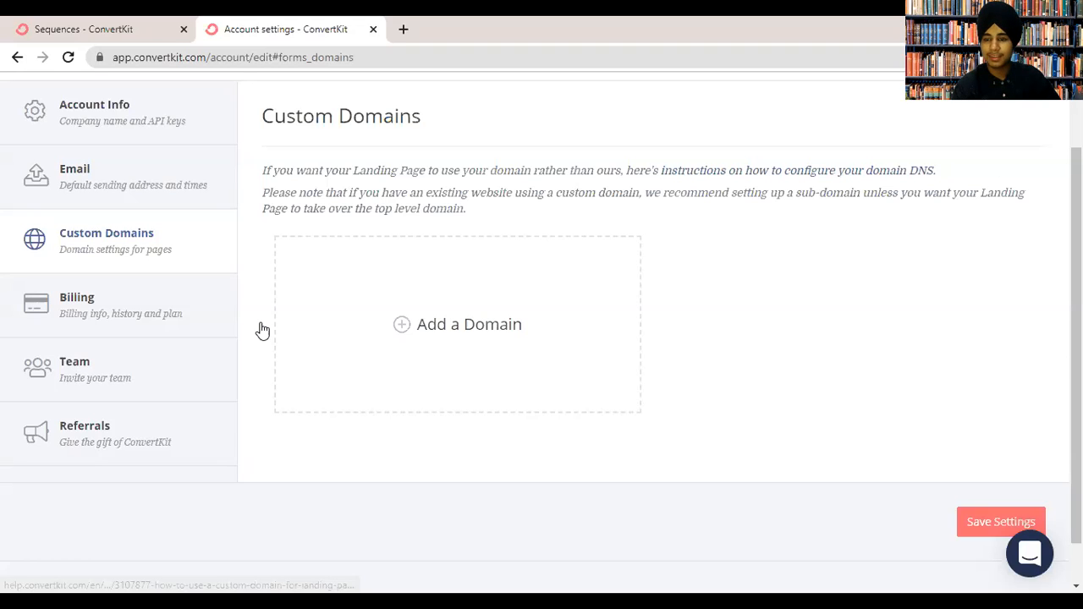
pyautogui.click(212, 306)
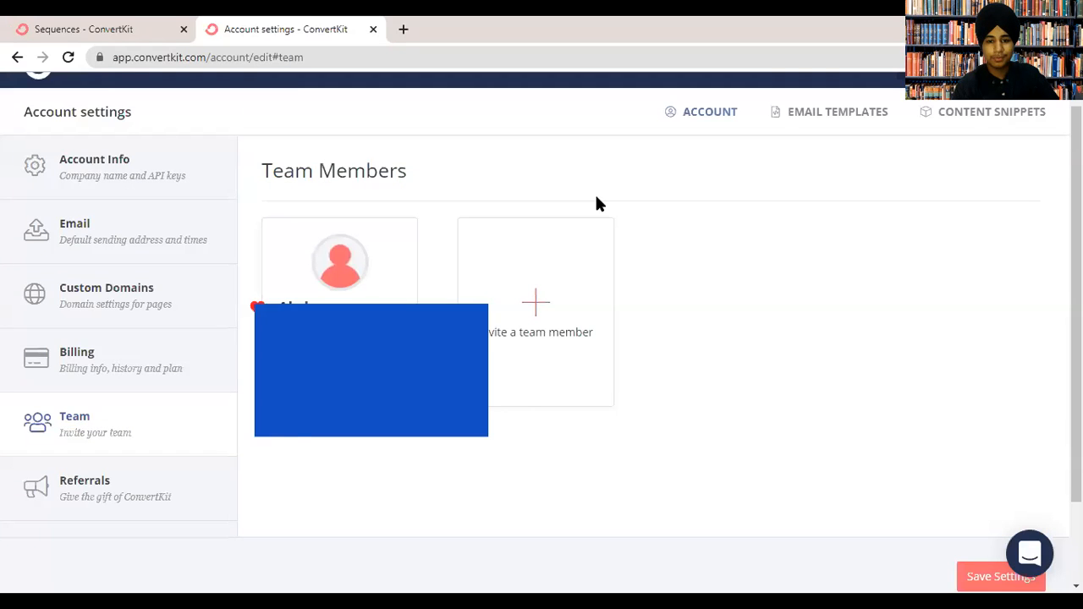
# Invite an Admin team member, filling in the member's name and e-mail address.
pyautogui.click(535, 304)
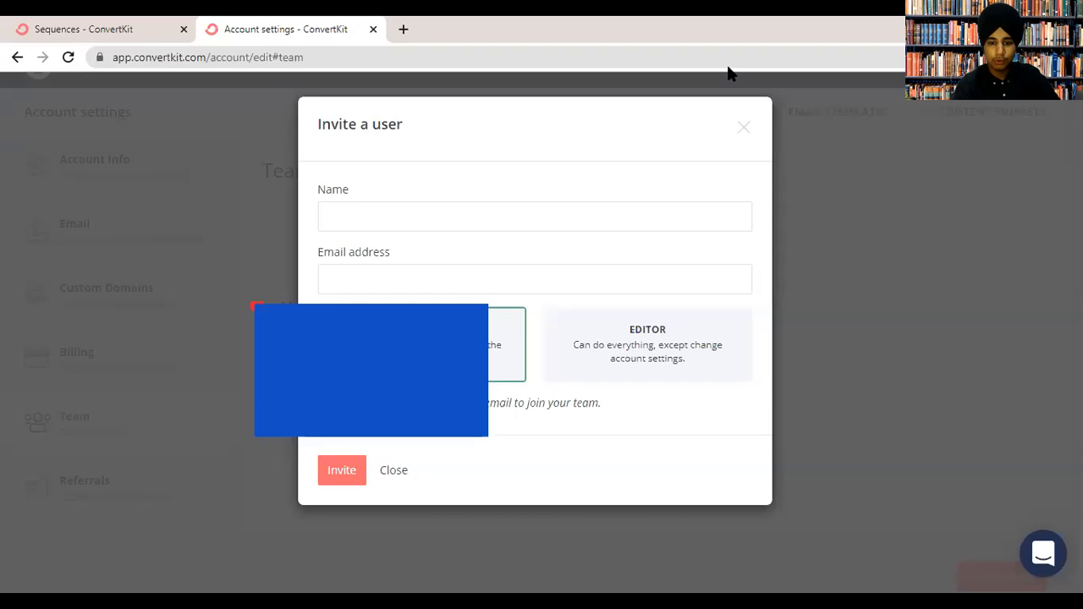
pyautogui.click(359, 207)
pyautogui.write('Shehr')
pyautogui.press('BackSpace')
pyautogui.press('BackSpace')
pyautogui.press('BackSpace')
pyautogui.press('BackSpace')
pyautogui.press('BackSpace')
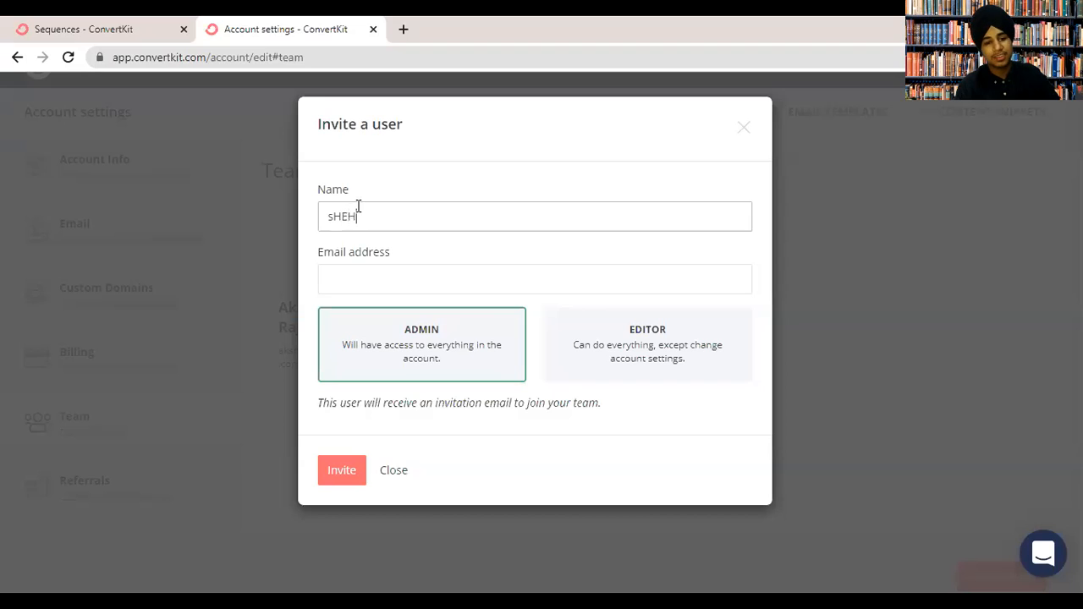
pyautogui.write('Shehraj')
pyautogui.press('Tab')
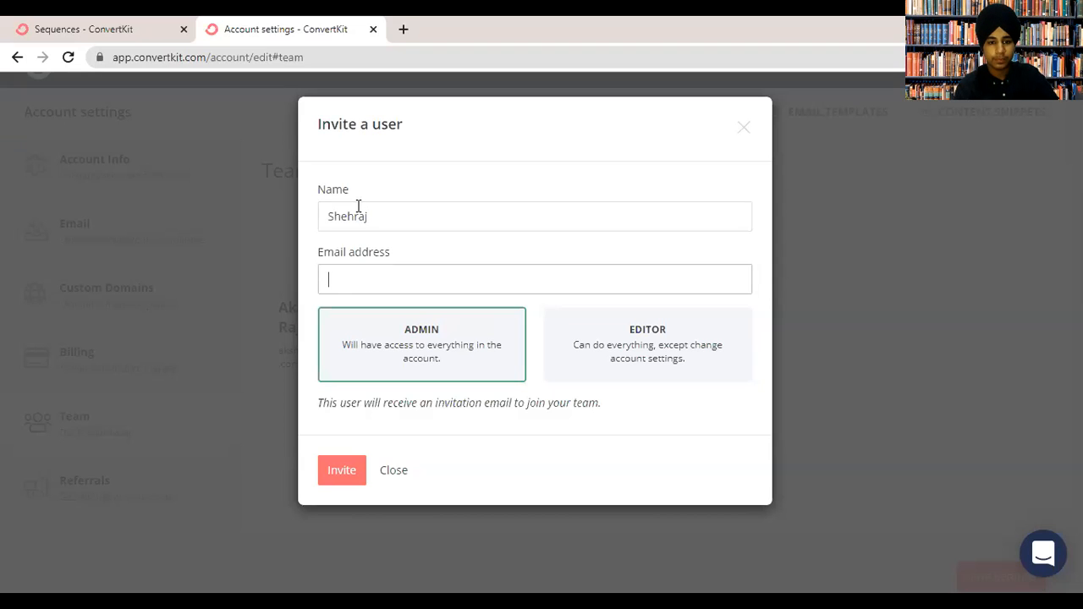
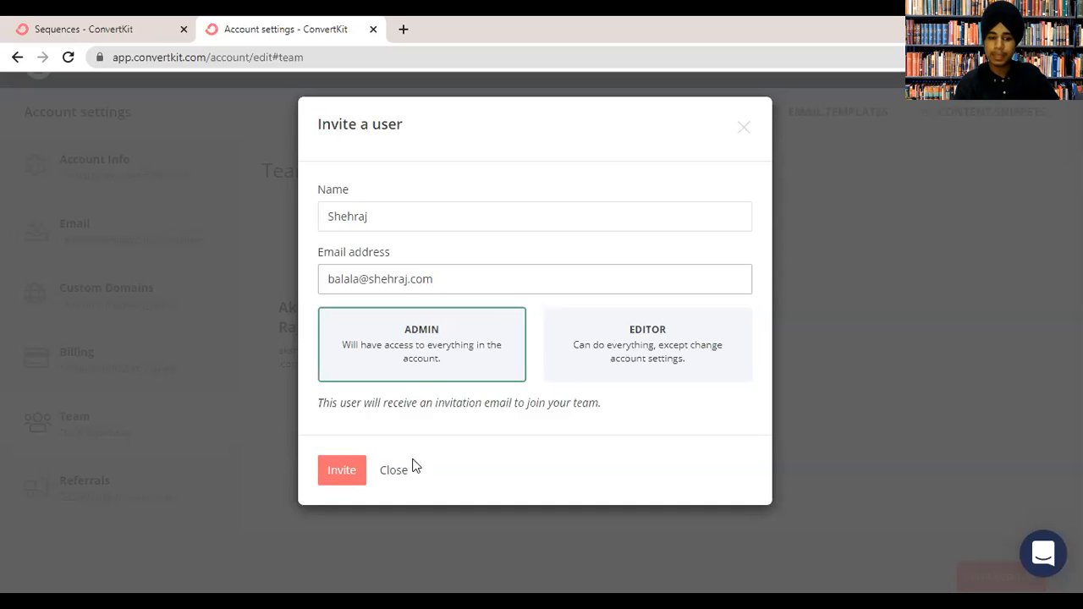
# Open the Referrals page and highlight the invited e-mail in the sent invitations list.
pyautogui.click(572, 98)
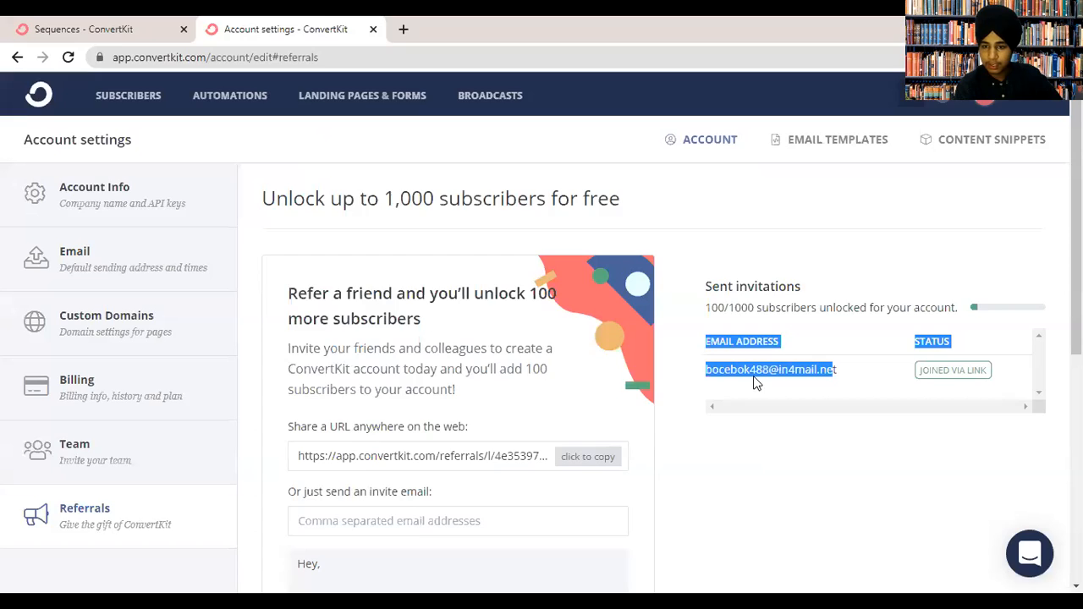
pyautogui.tripleClick(786, 370)
pyautogui.click(796, 366)
pyautogui.moveTo(780, 370); pyautogui.dragTo(836, 370)
pyautogui.click(804, 373)
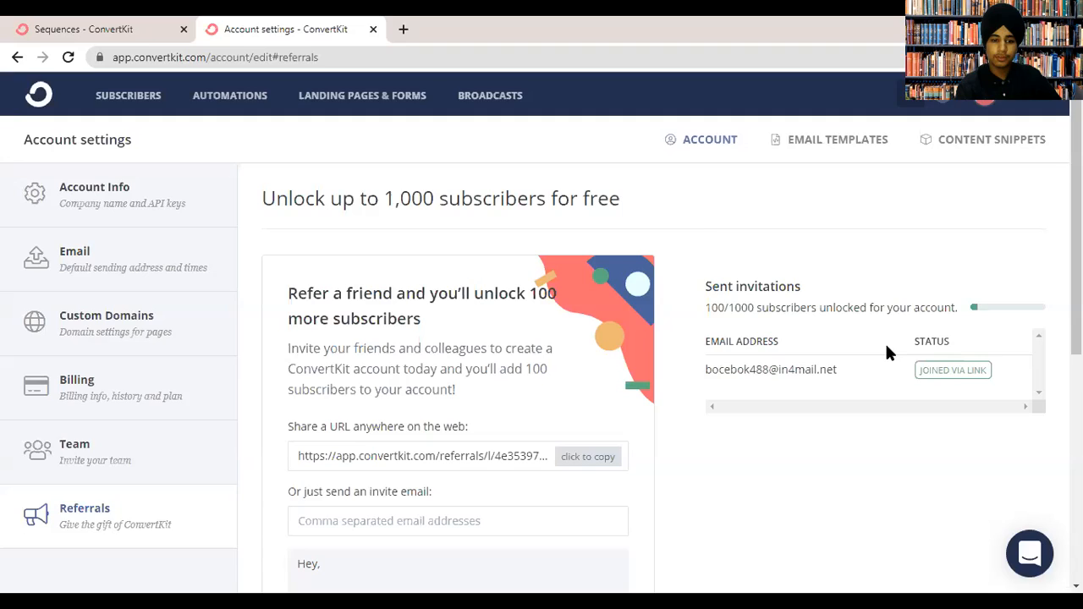
# Send a referral invite to a friend's e-mail address, then go to Email templates.
pyautogui.scroll(-1, 474, 377)
pyautogui.moveTo(378, 378); pyautogui.dragTo(633, 418)
pyautogui.click(762, 406)
pyautogui.moveTo(1076, 279); pyautogui.dragTo(1076, 362)
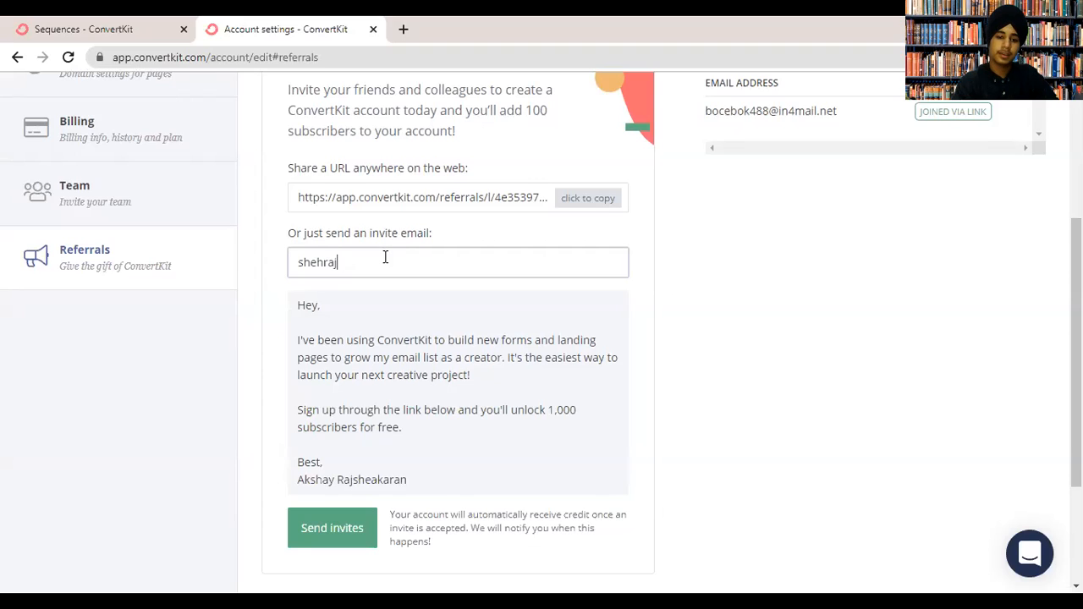
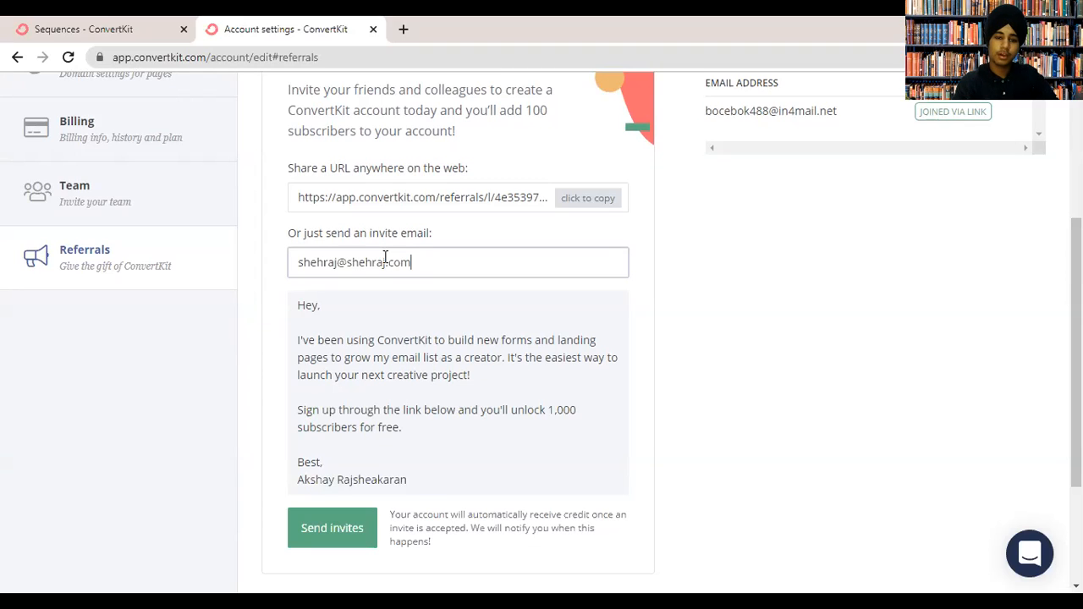
pyautogui.scroll(-2, 385, 257)
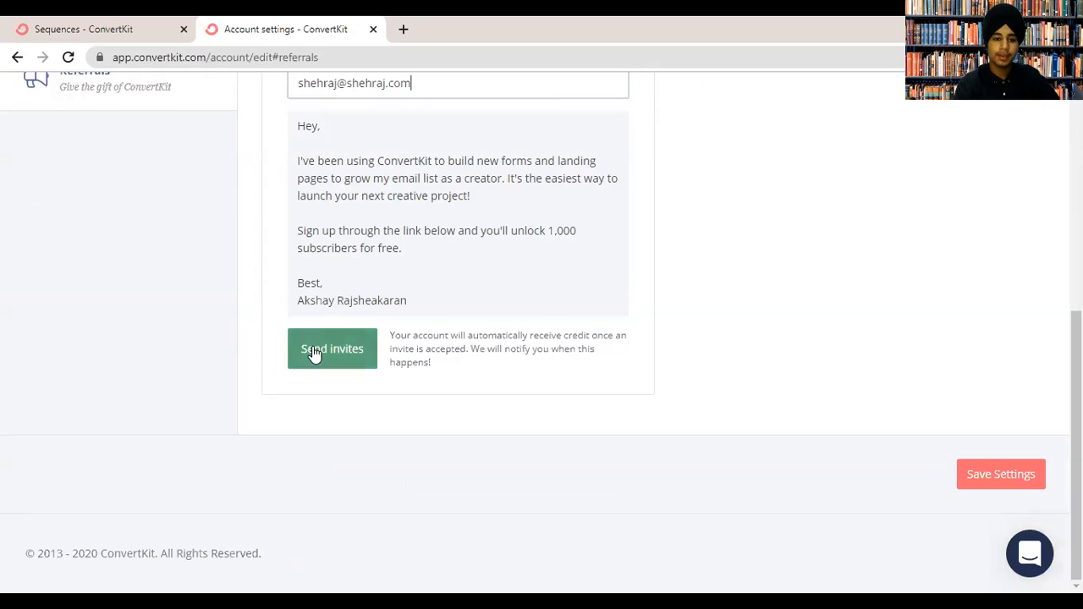
pyautogui.click(314, 356)
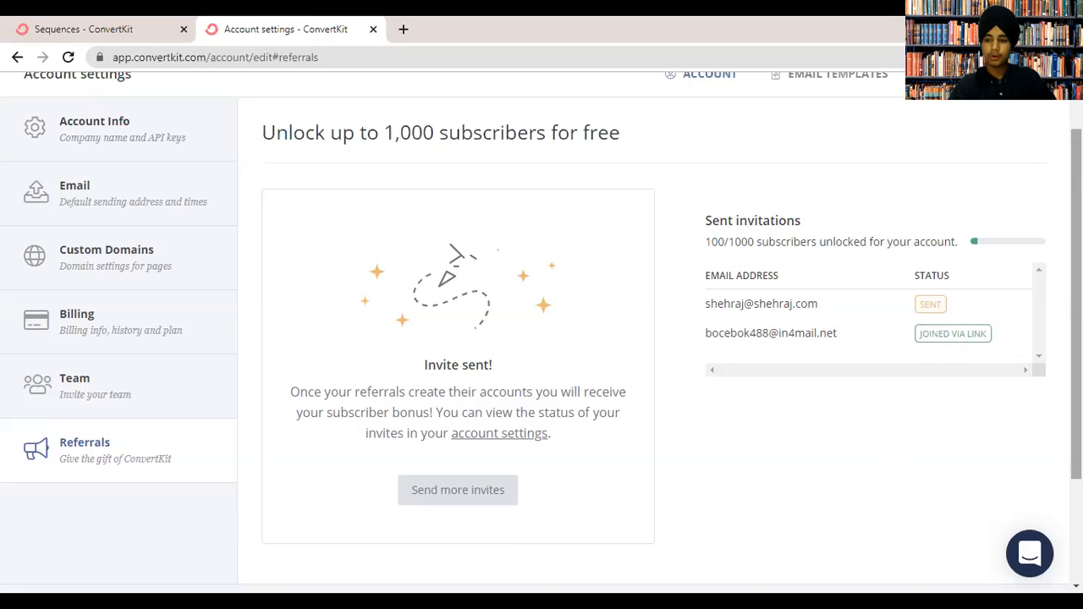
pyautogui.scroll(1, 1076, 304)
pyautogui.click(829, 144)
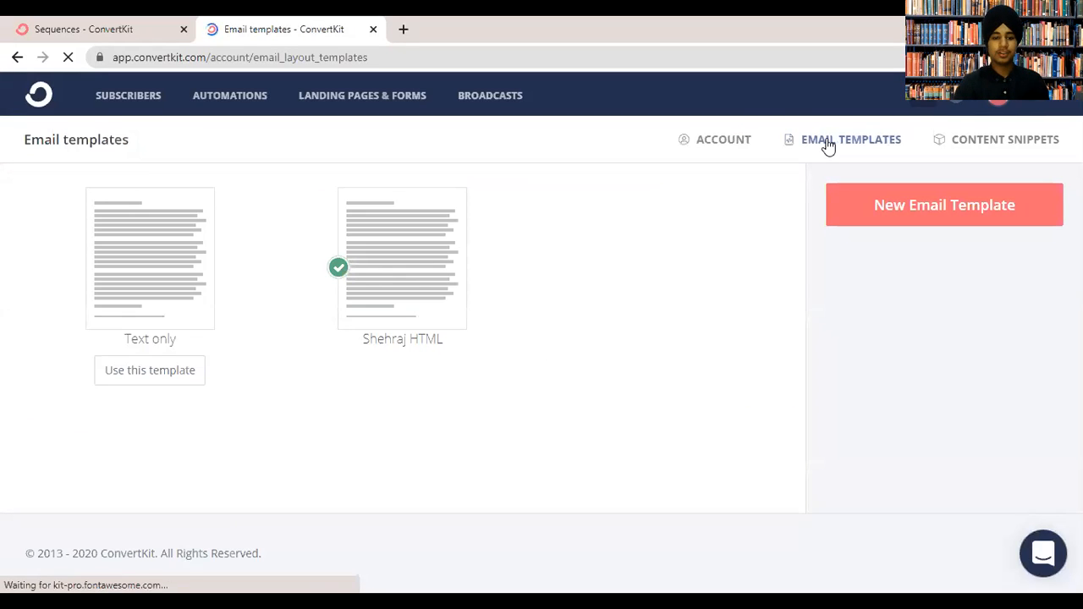
# Preview the New Email Template starting points, return to the list, and open Content Snippets.
pyautogui.click(922, 204)
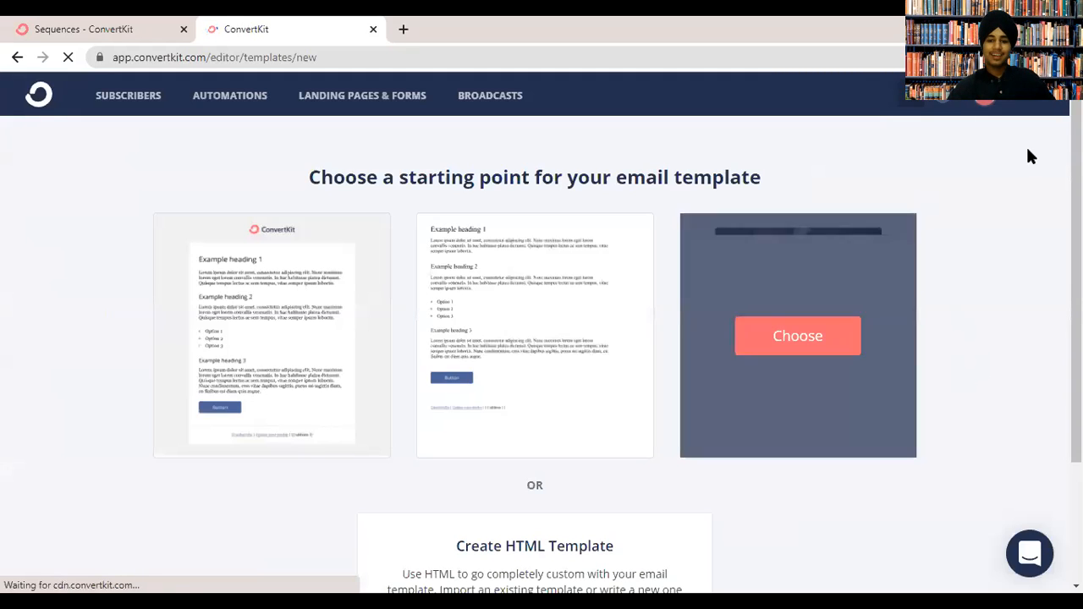
pyautogui.moveTo(1077, 153); pyautogui.dragTo(1076, 186)
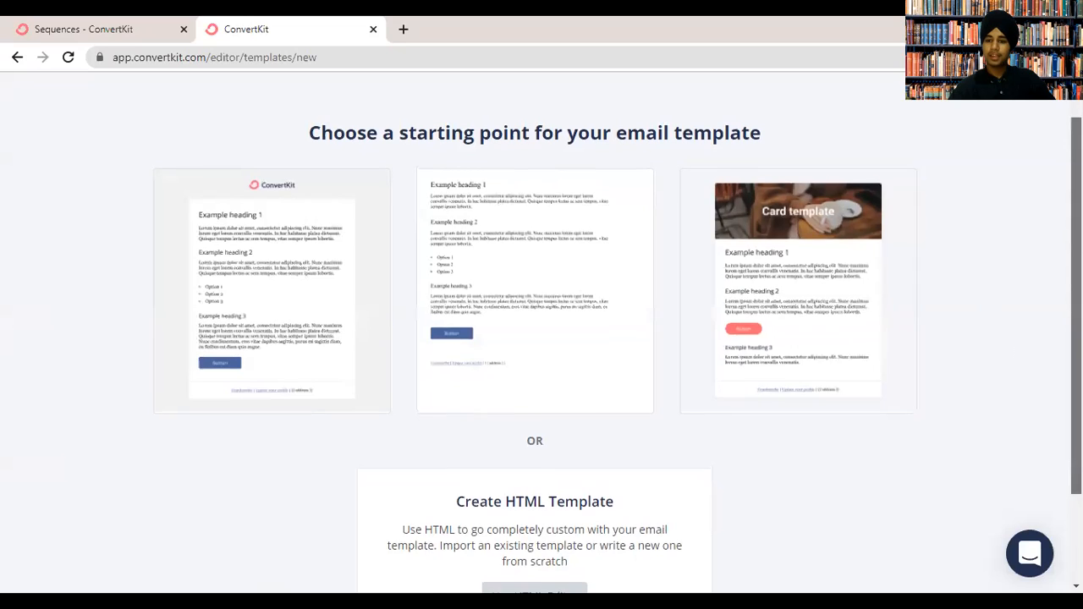
pyautogui.scroll(1, 680, 238)
pyautogui.click(17, 57)
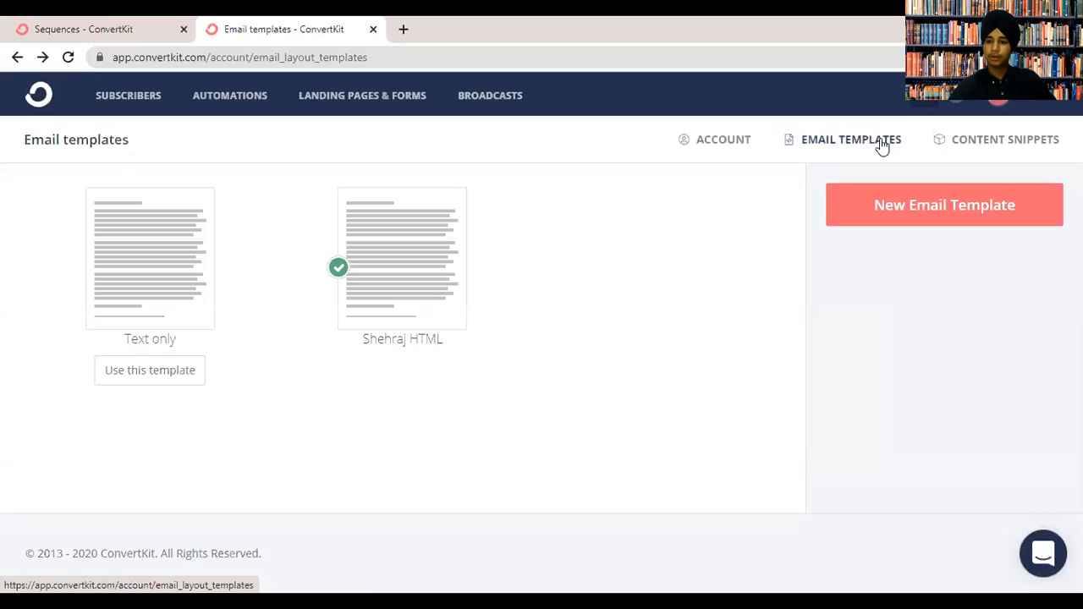
pyautogui.click(934, 148)
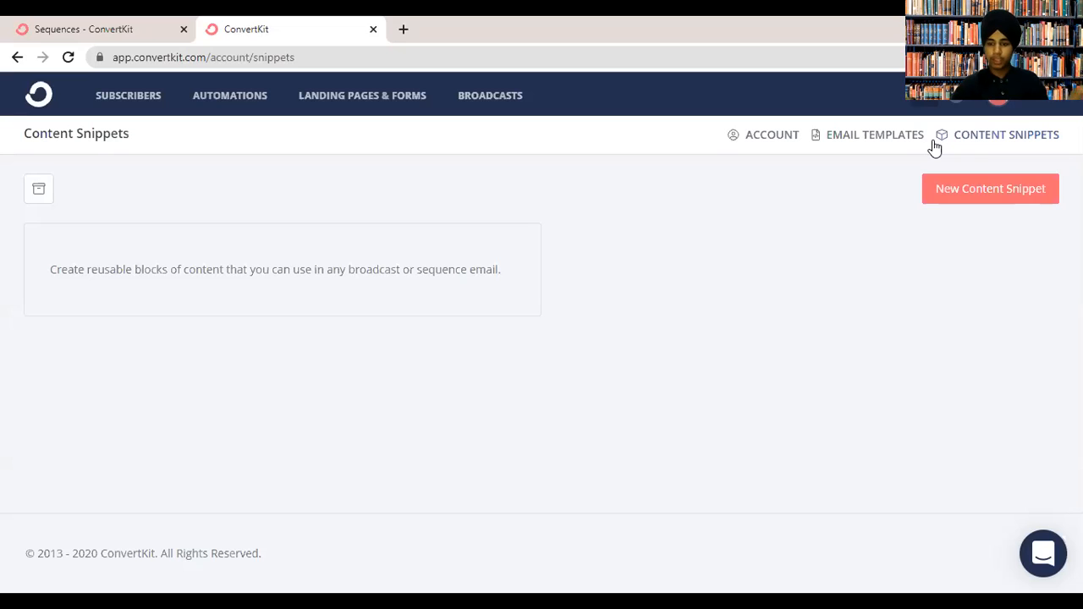
pyautogui.click(971, 191)
pyautogui.click(530, 296)
pyautogui.write('Shehraj singh Ema')
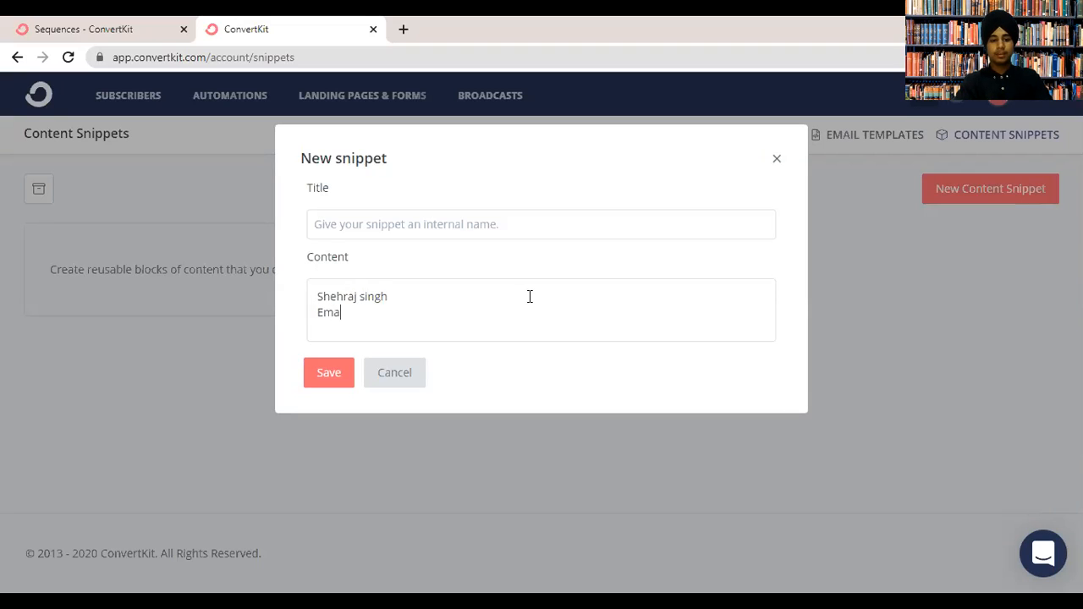
pyautogui.write('il Guy')
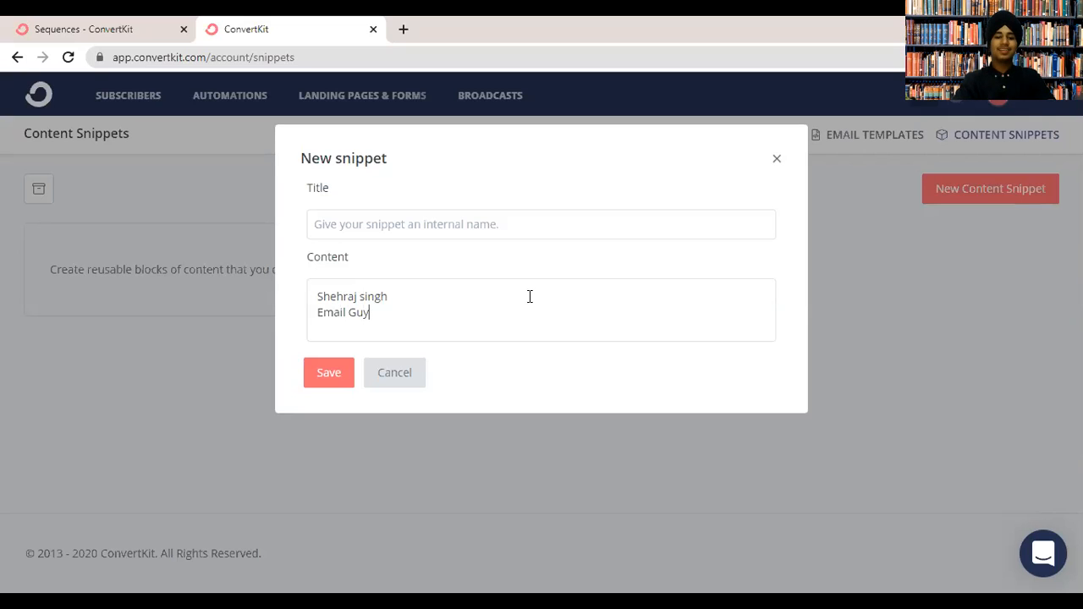
pyautogui.click(401, 218)
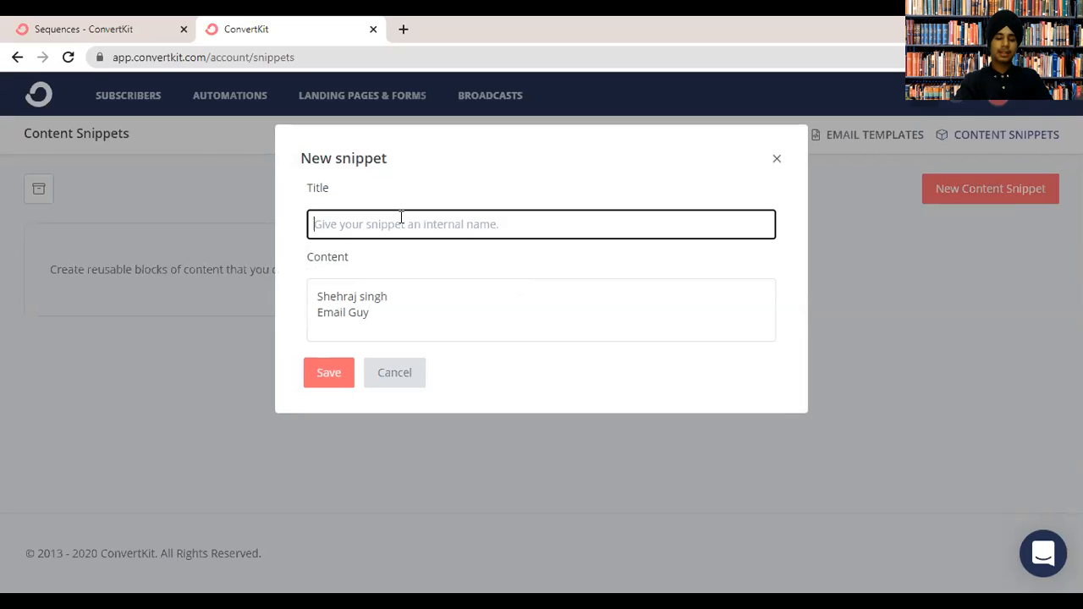
pyautogui.write('akcjasvbas.vjew')
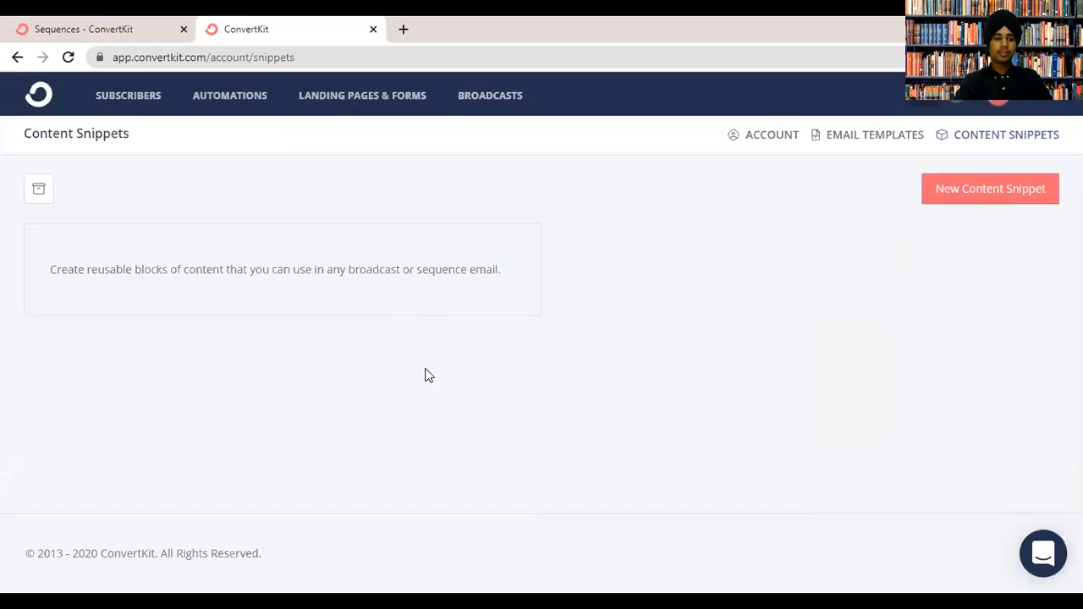
pyautogui.click(370, 380)
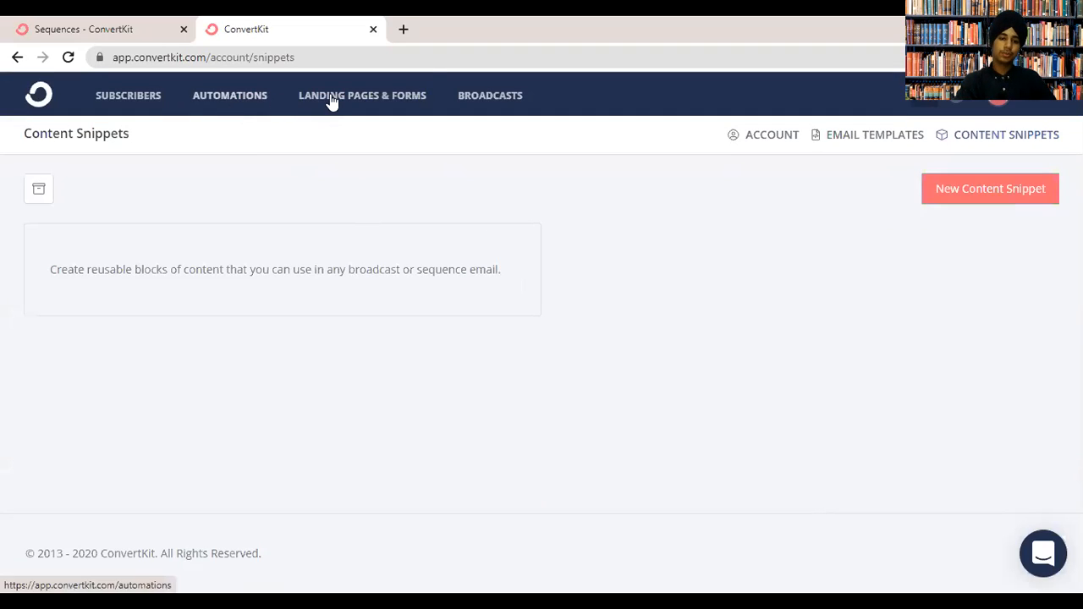
# Create a new landing page from Landing Pages & Forms and pick the Abbey template.
pyautogui.click(399, 93)
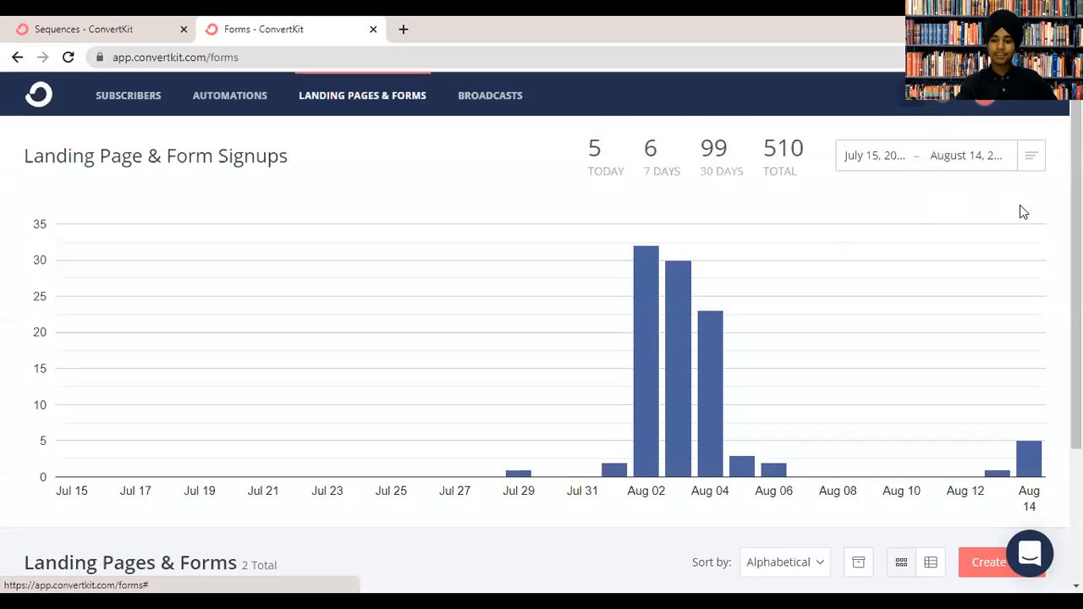
pyautogui.scroll(-3, 1019, 212)
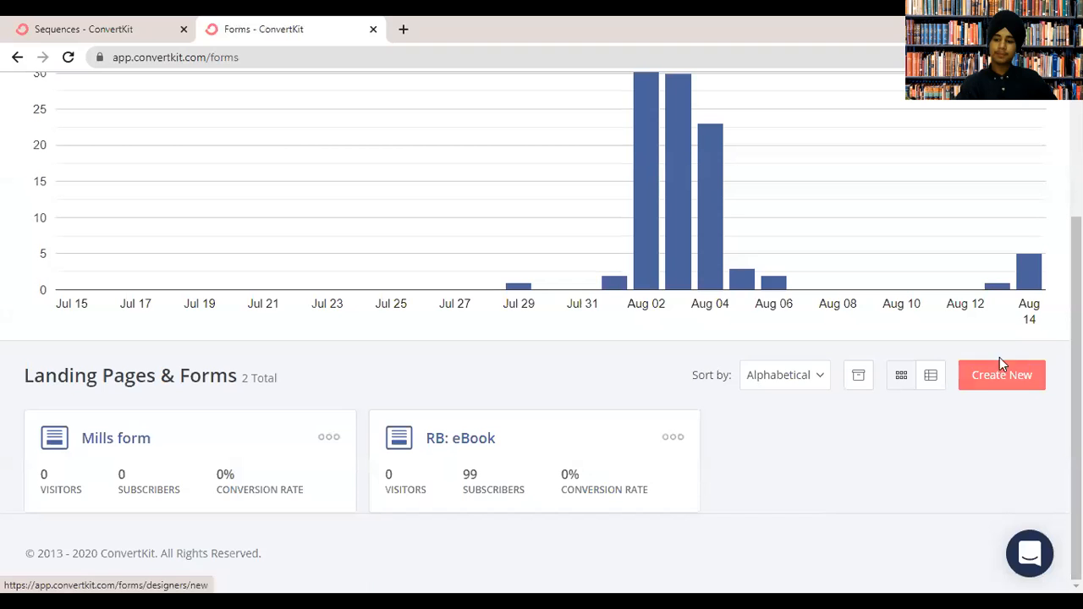
pyautogui.click(1021, 385)
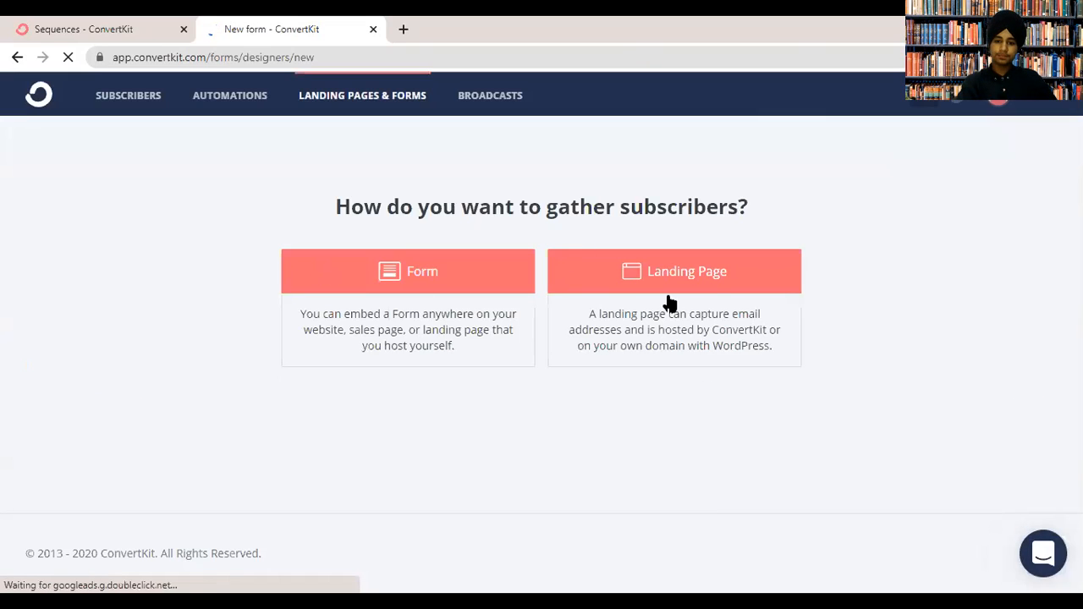
pyautogui.click(669, 301)
pyautogui.moveTo(1076, 145)
pyautogui.mouseDown()
pyautogui.moveTo(1076, 167)
pyautogui.moveTo(1076, 142)
pyautogui.mouseUp()
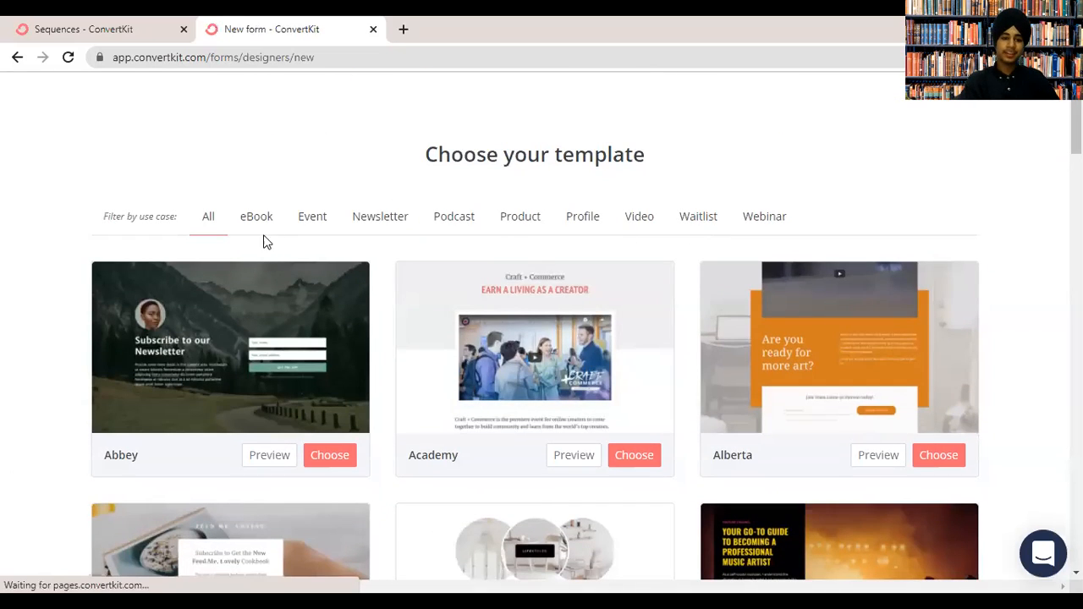
pyautogui.click(327, 457)
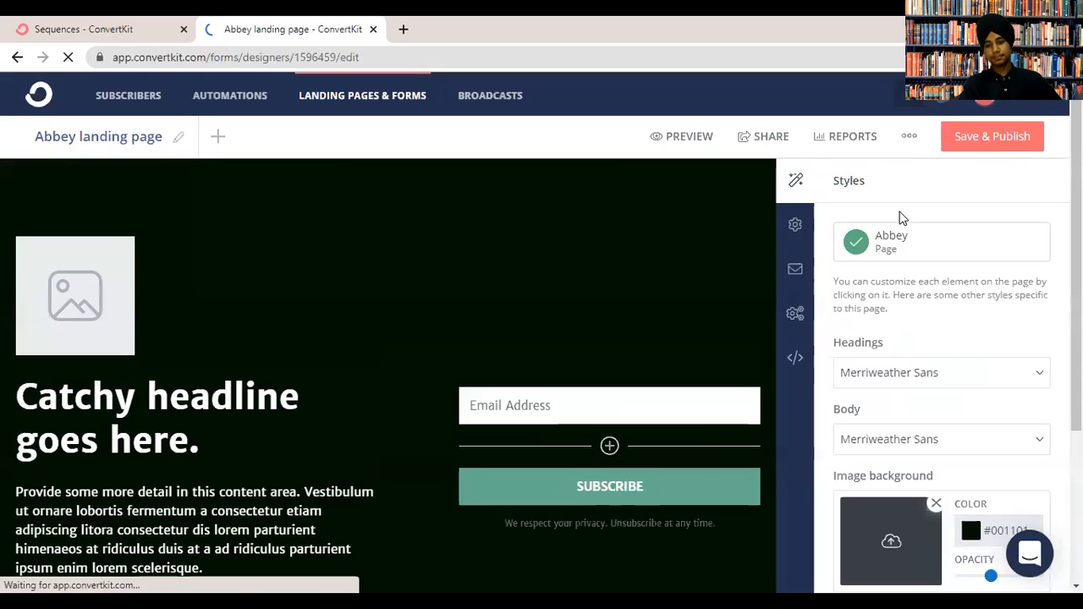
# Browse the Abbey editor's Settings, Incentive Email, Advanced and SEO & Analytics panels.
pyautogui.click(796, 224)
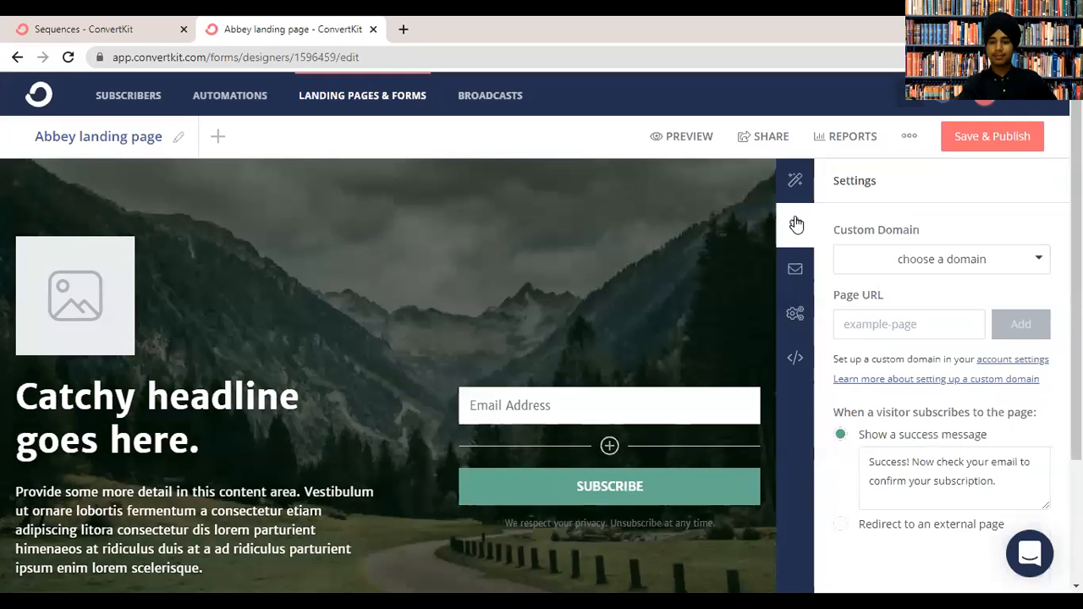
pyautogui.click(795, 268)
pyautogui.click(796, 357)
pyautogui.click(795, 225)
pyautogui.click(795, 314)
pyautogui.click(795, 358)
pyautogui.moveTo(1077, 237)
pyautogui.mouseDown()
pyautogui.moveTo(1077, 435)
pyautogui.moveTo(1076, 254)
pyautogui.mouseUp()
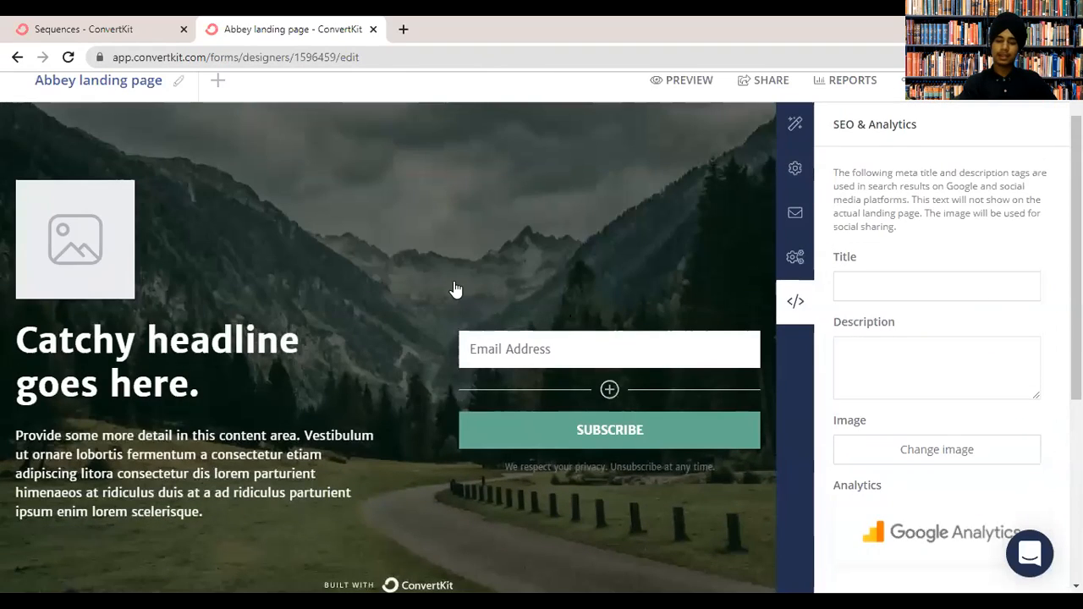
# Overwrite the placeholder headline with the creator's name followed by 'LIST'.
pyautogui.tripleClick(136, 333)
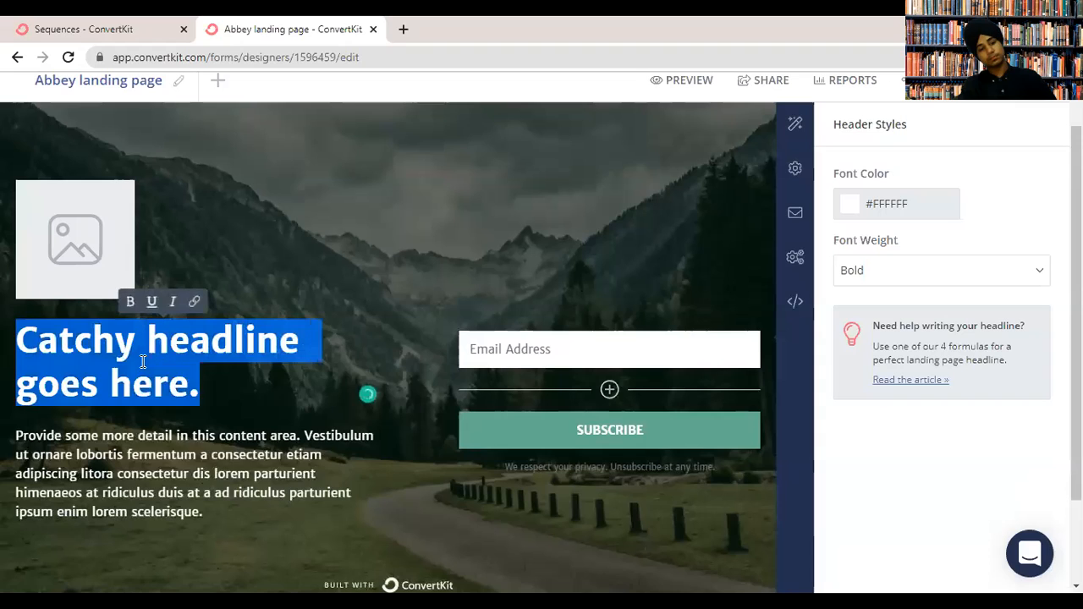
pyautogui.write('SHEHRSJ')
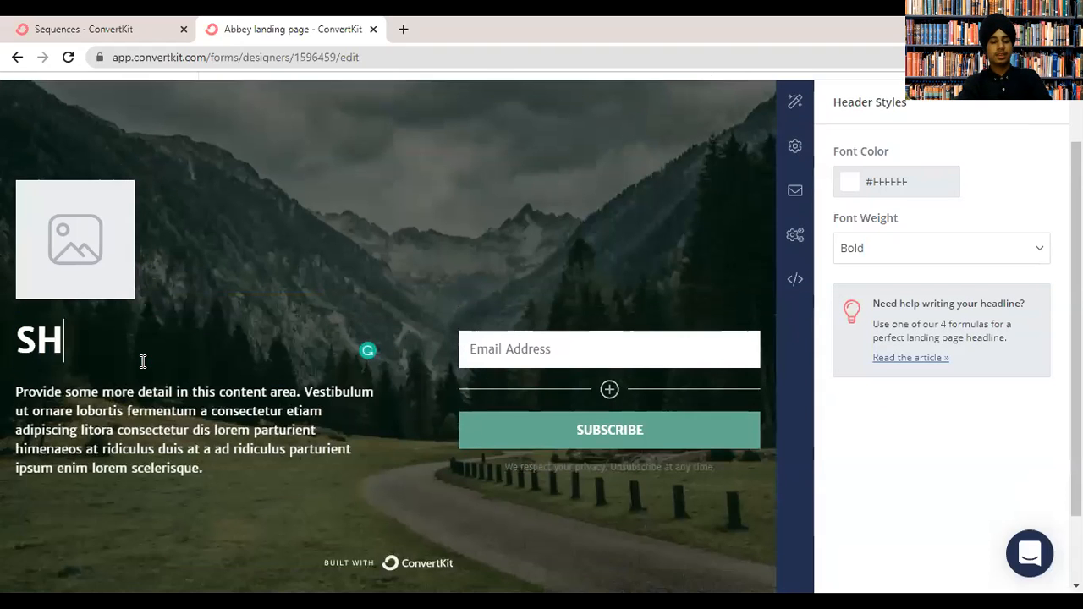
pyautogui.press('BackSpace')
pyautogui.press('BackSpace')
pyautogui.write('AJ SINGH')
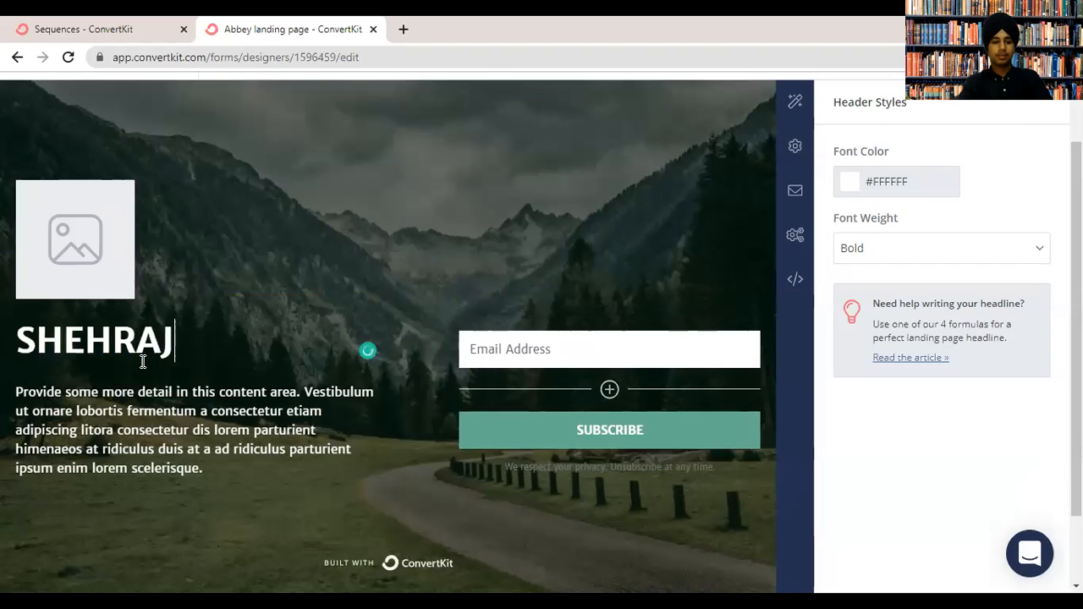
pyautogui.write(' LIST')
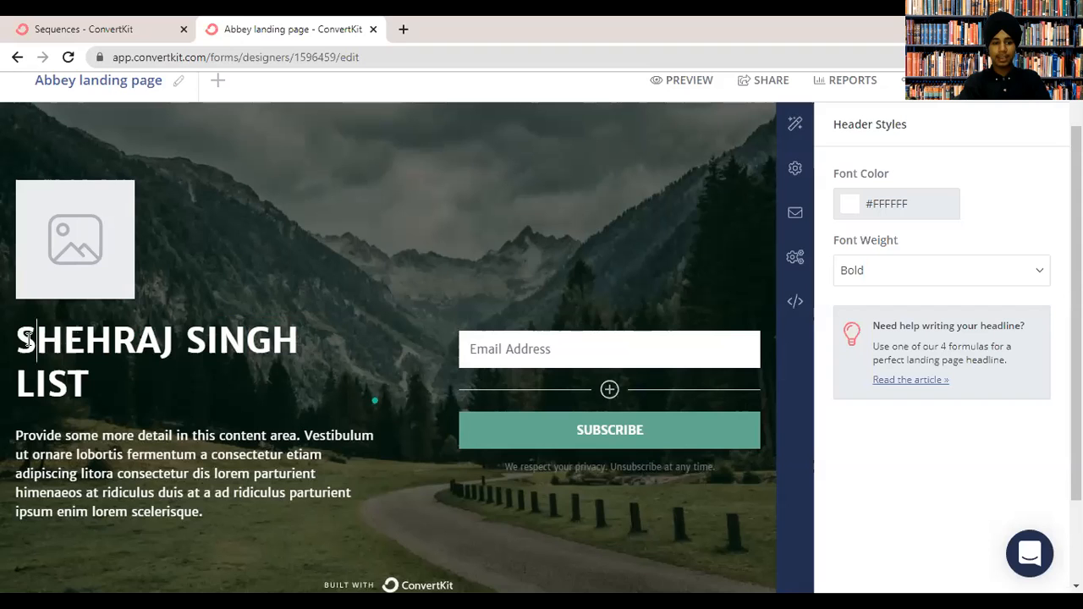
# Scroll to the bottom of the page and select the ConvertKit branding badge.
pyautogui.hotkey('ctrl', 'a')
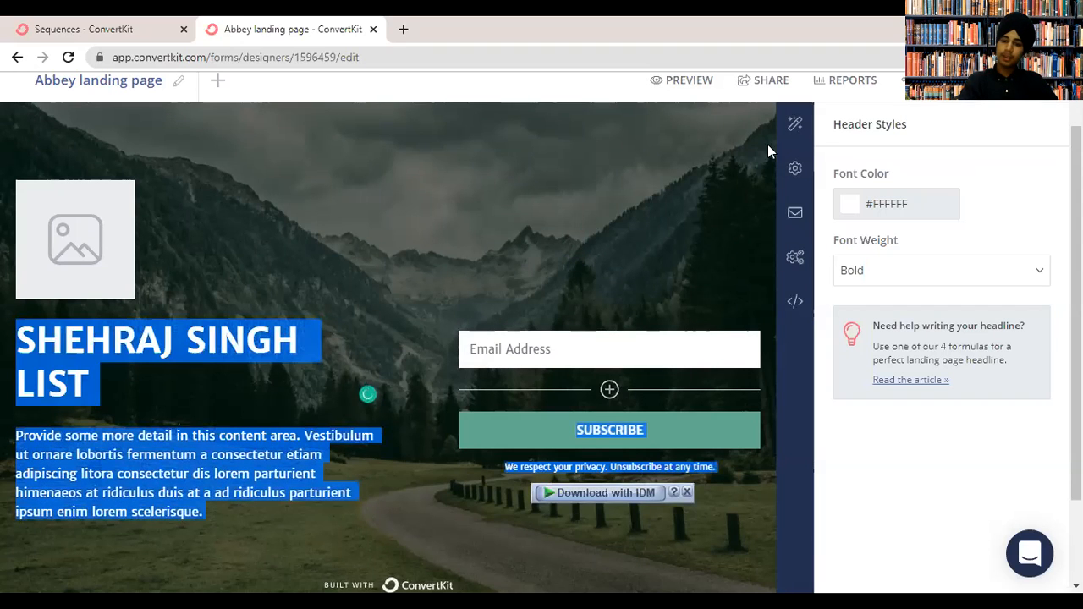
pyautogui.scroll(-2, 529, 347)
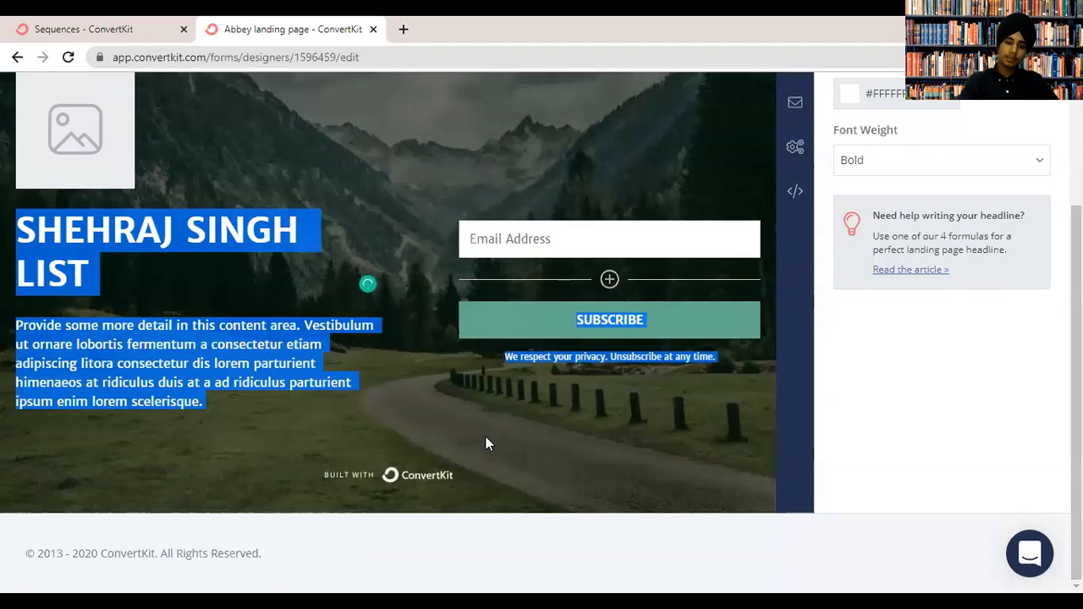
pyautogui.click(398, 481)
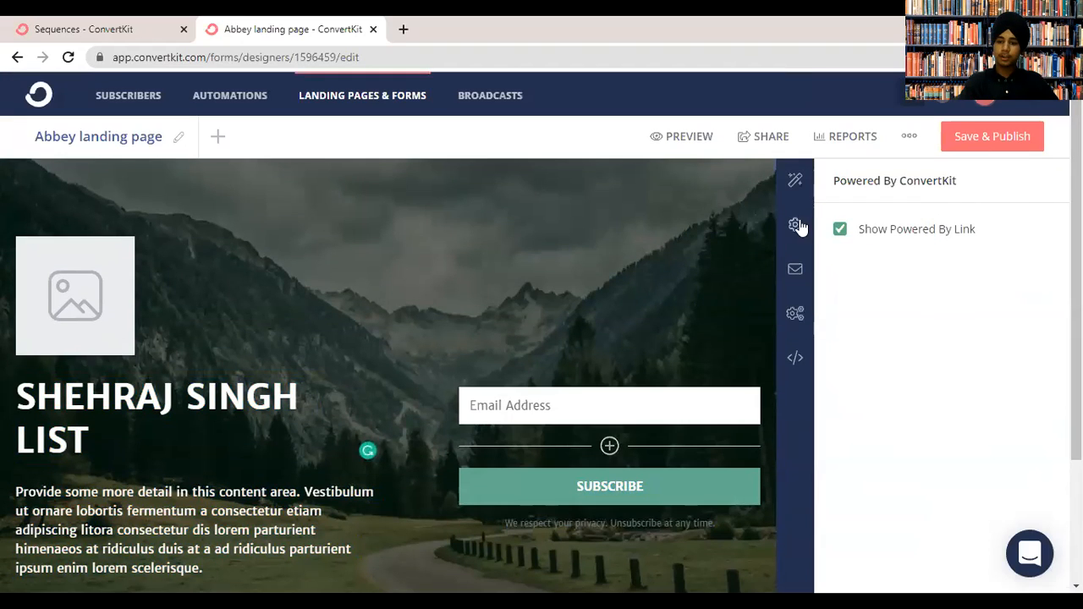
# Hide the Powered By link, save and publish the landing page, then go to Broadcasts.
pyautogui.click(839, 229)
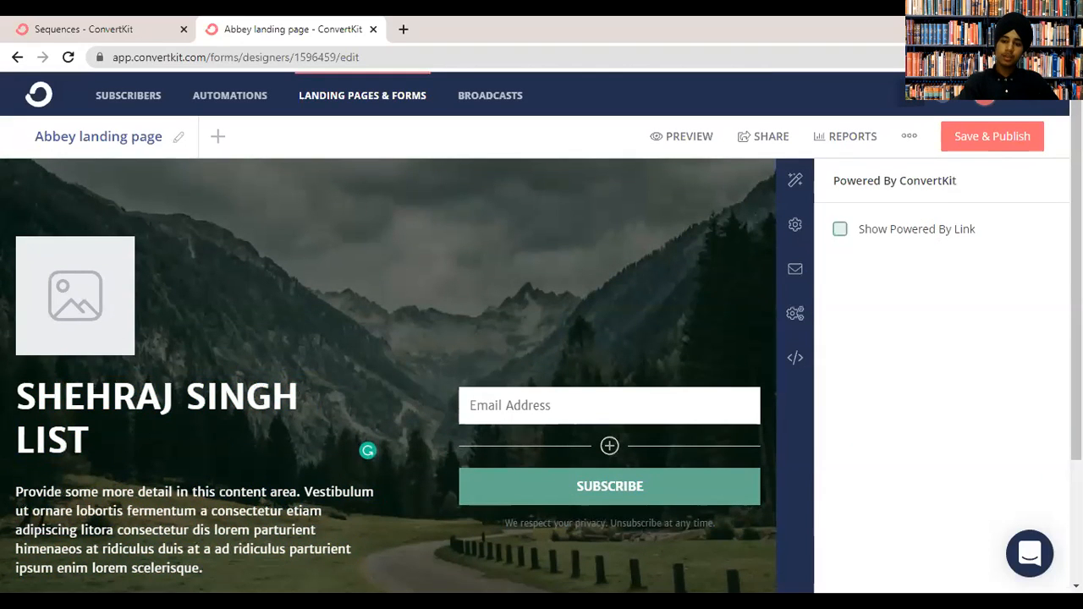
pyautogui.click(994, 146)
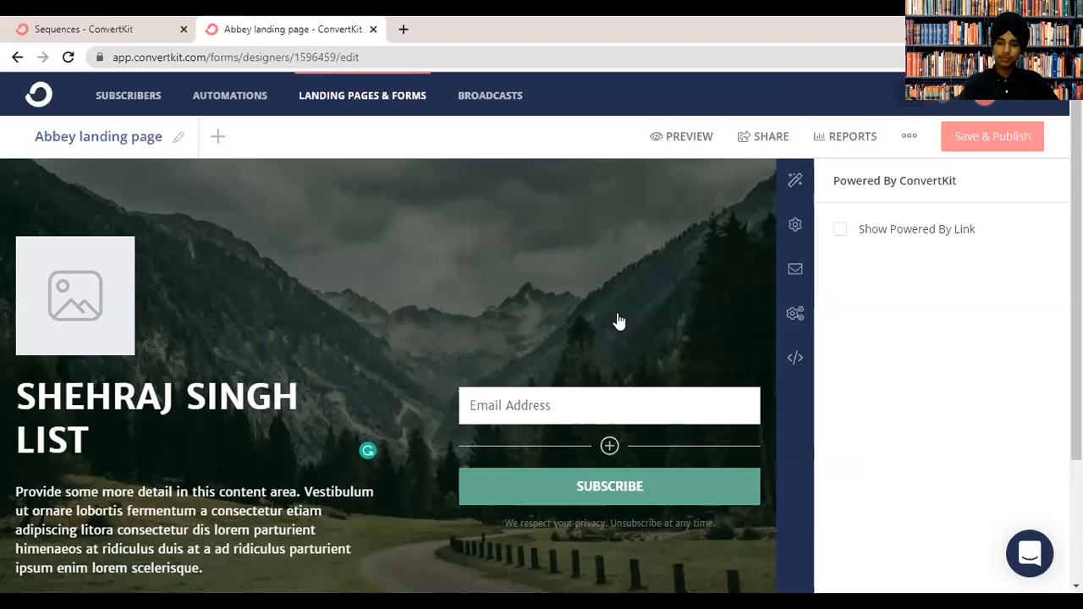
pyautogui.click(796, 268)
pyautogui.click(795, 224)
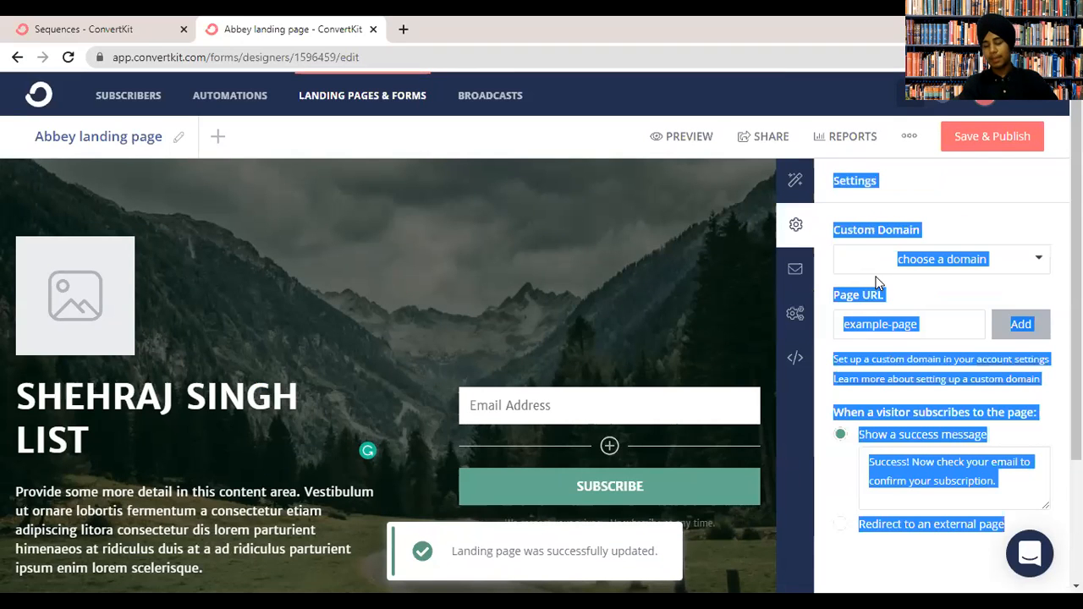
pyautogui.click(937, 344)
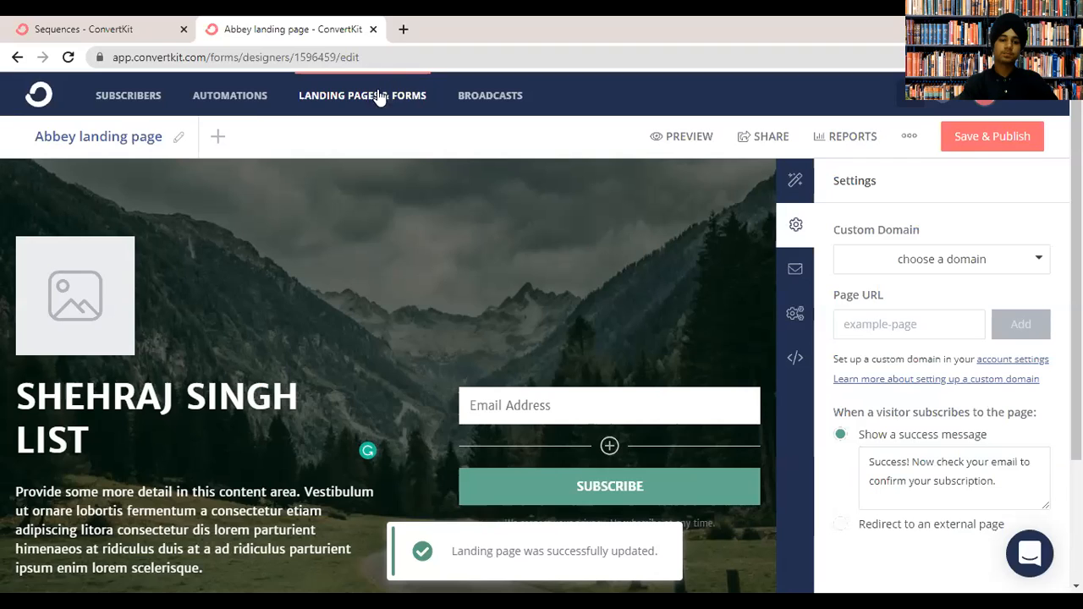
pyautogui.click(491, 95)
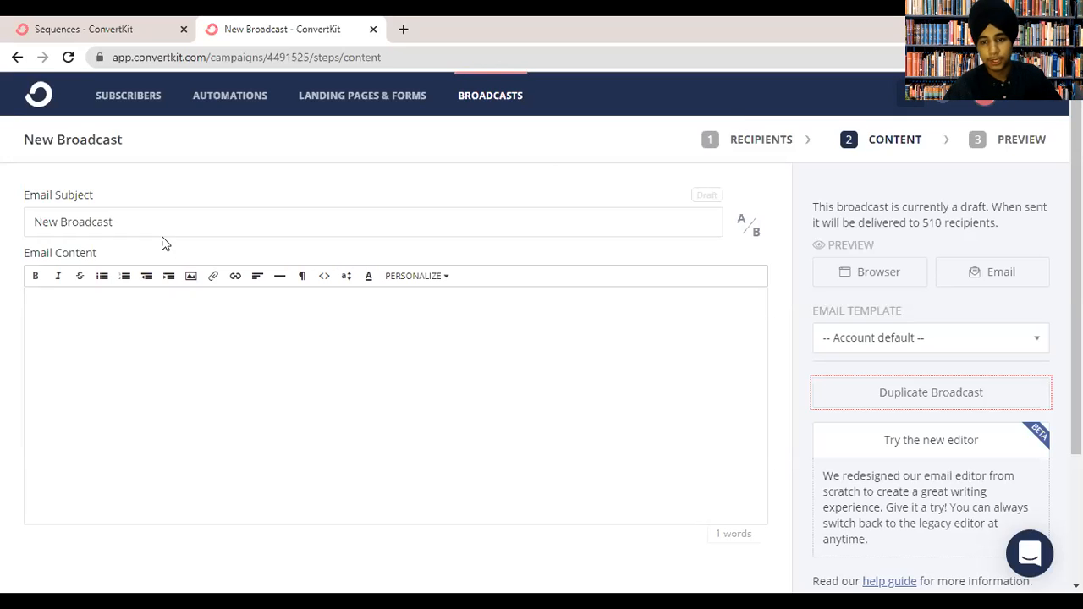
# Turn on A/B testing and type 'new bo' as the B subject line.
pyautogui.click(749, 226)
pyautogui.click(475, 251)
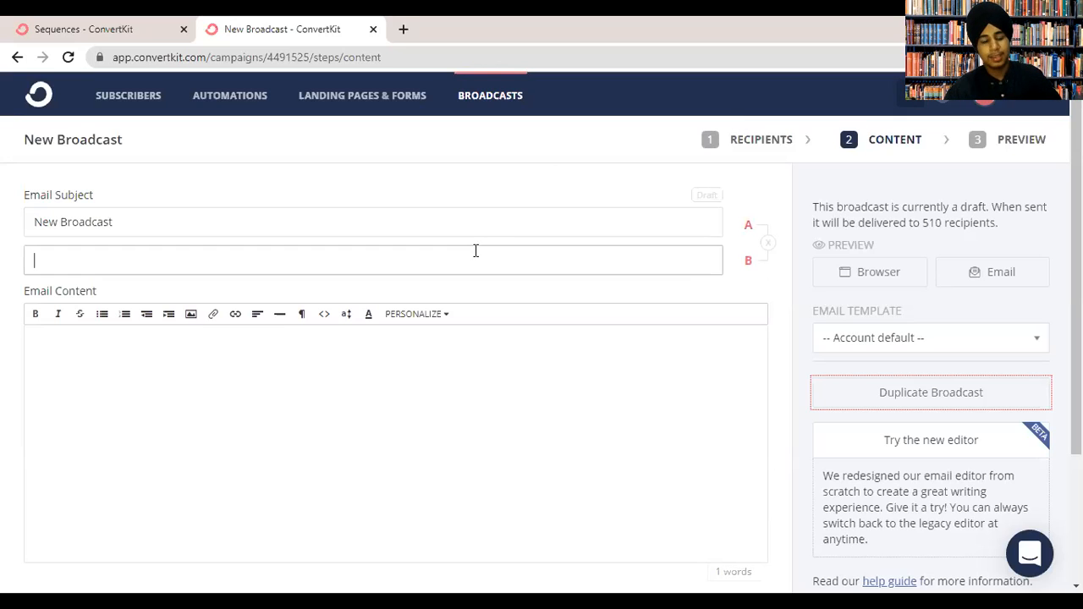
pyautogui.write('new bot')
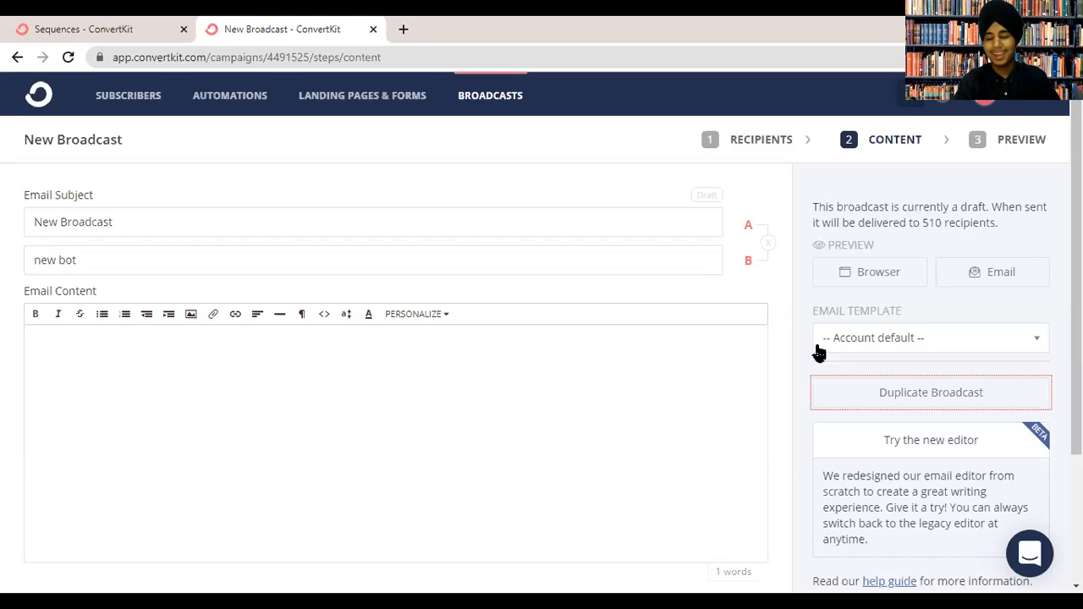
pyautogui.scroll(-2, 957, 416)
# Switch the broadcast to the new editor, back to legacy, then to the new editor again.
pyautogui.click(957, 367)
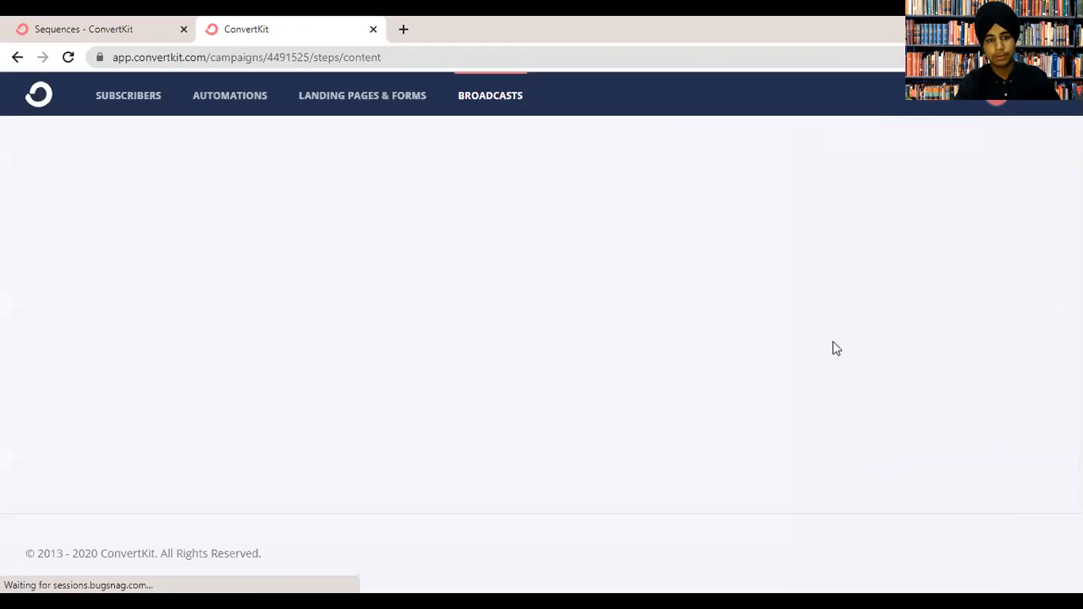
pyautogui.scroll(-3, 770, 311)
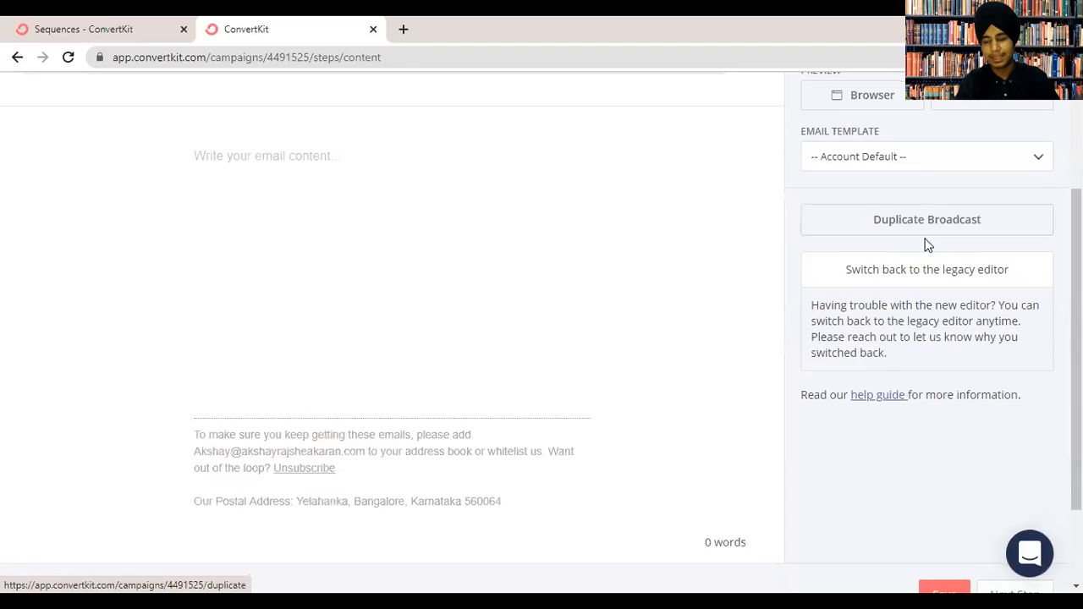
pyautogui.scroll(3, 1023, 317)
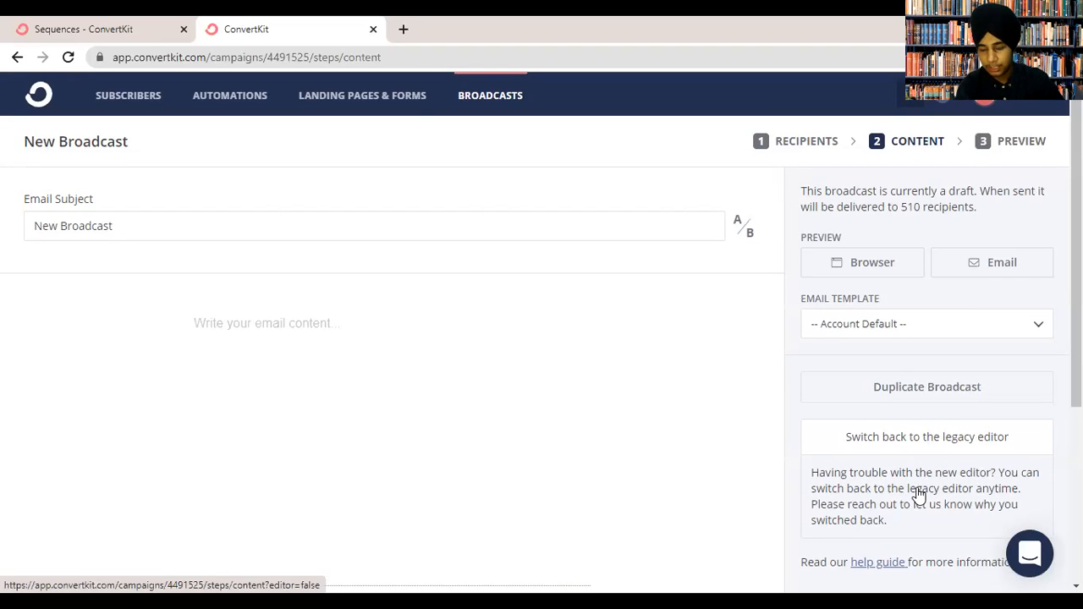
pyautogui.click(880, 440)
pyautogui.scroll(-3, 847, 338)
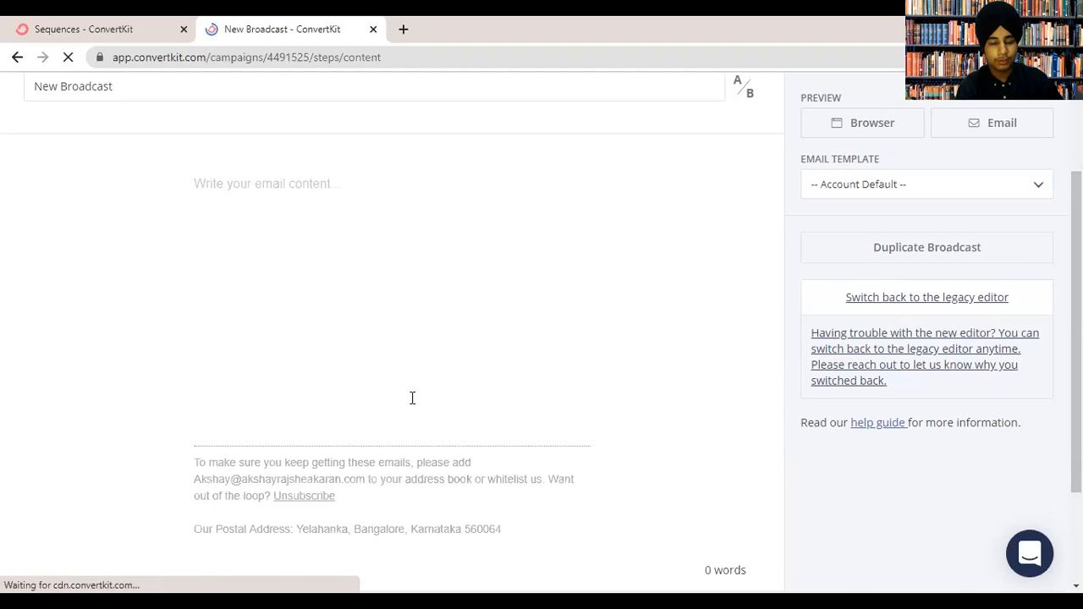
pyautogui.click(940, 440)
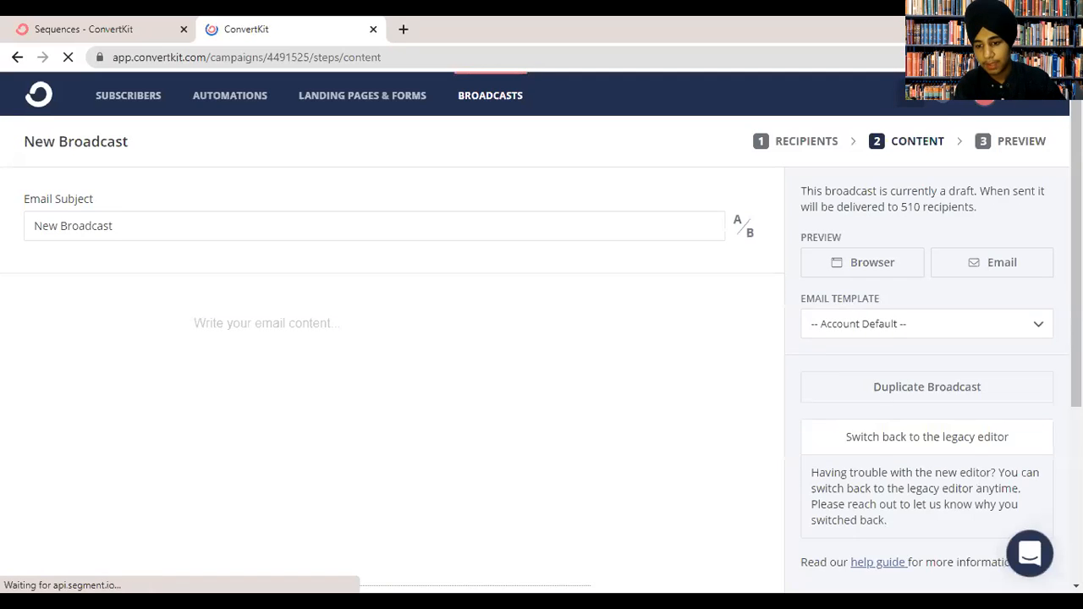
pyautogui.moveTo(1077, 271); pyautogui.dragTo(1076, 328)
pyautogui.click(314, 231)
# Type the opening line: a name followed by 'is awesome'.
pyautogui.write('S')
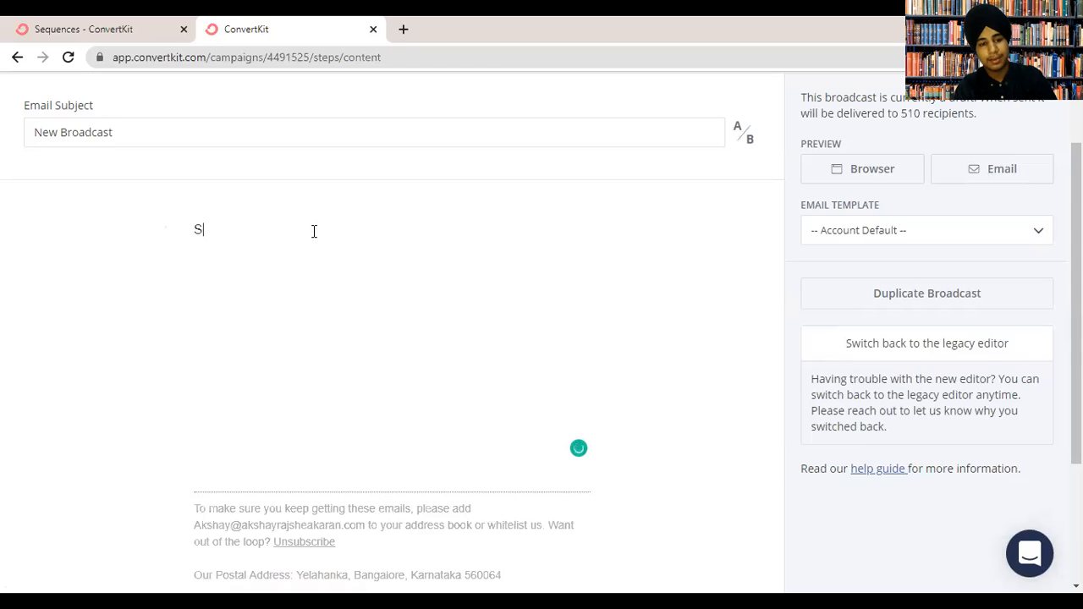
pyautogui.write('hehraj si a')
pyautogui.press('BackSpace')
pyautogui.write('is')
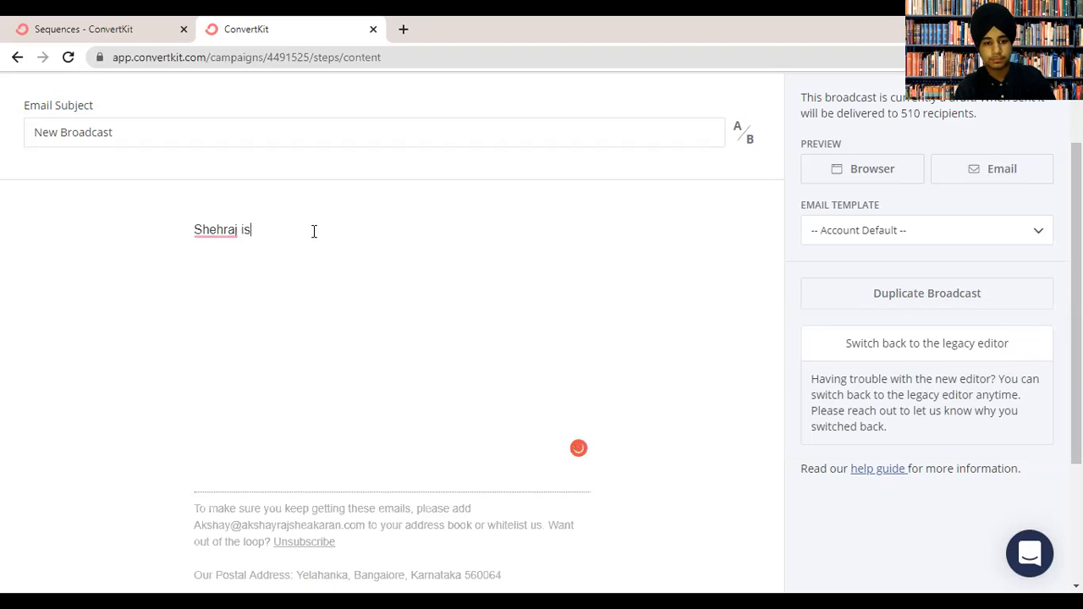
pyautogui.write('nawesome.')
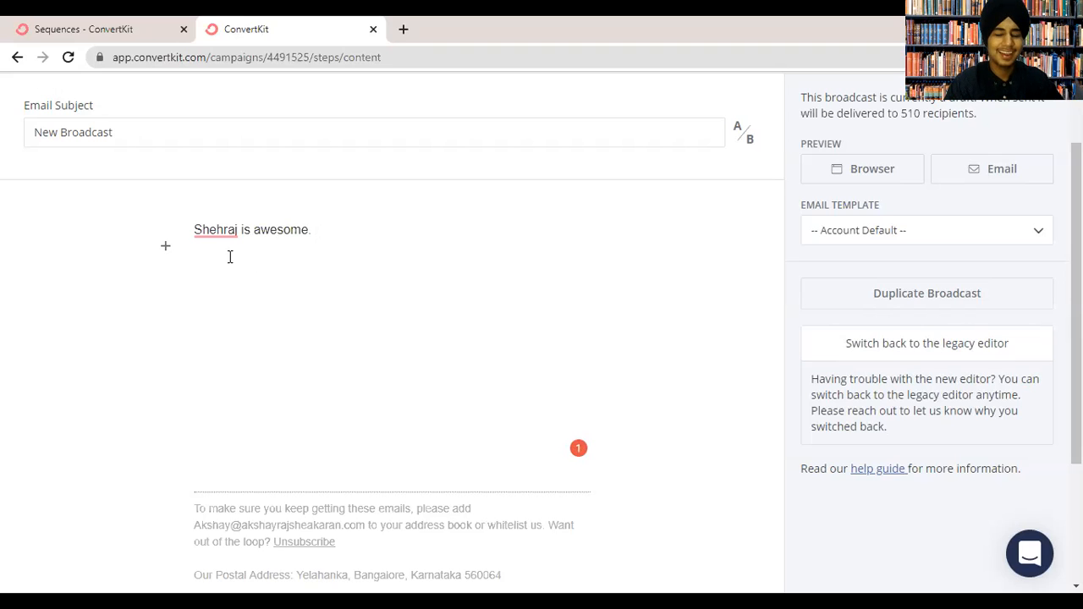
pyautogui.hotkey('ctrl', 'a')
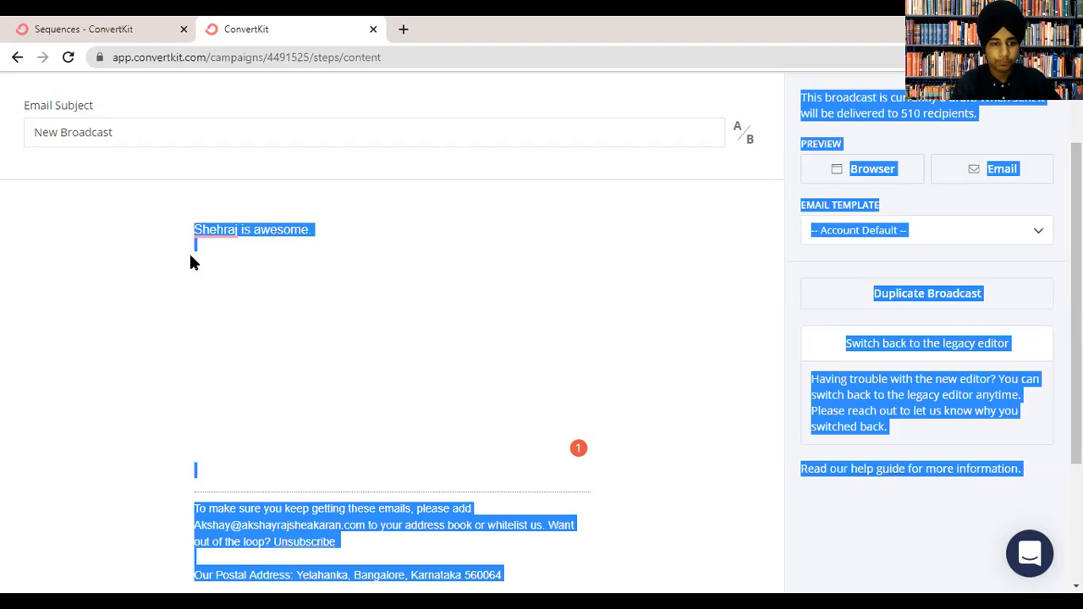
pyautogui.click(189, 252)
# Check the spelling suggestion, add a new empty line, and open the insert-block list.
pyautogui.click(217, 236)
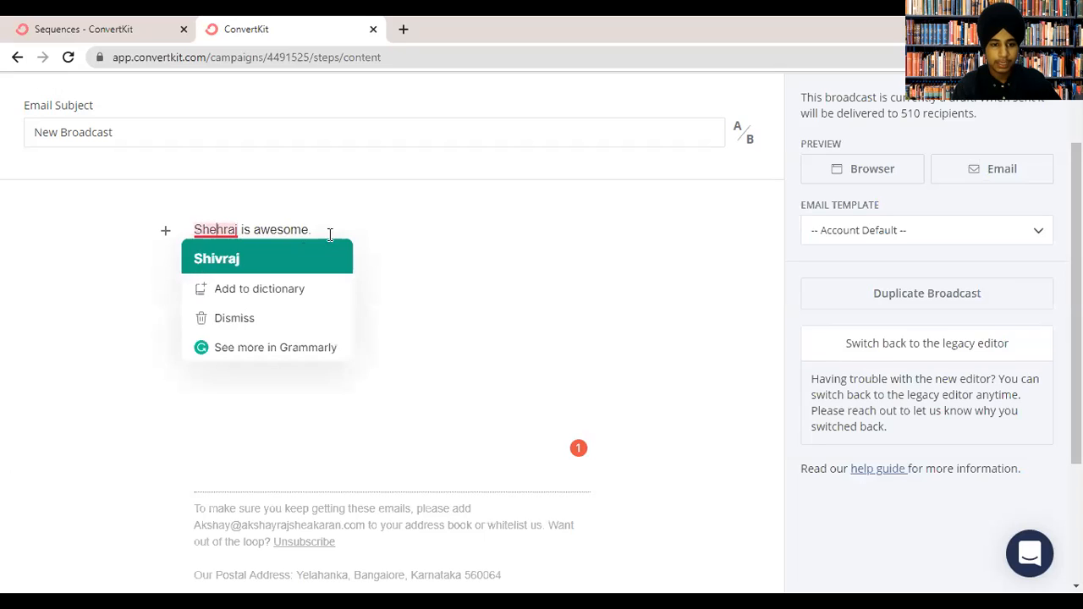
pyautogui.click(313, 230)
pyautogui.press('Return')
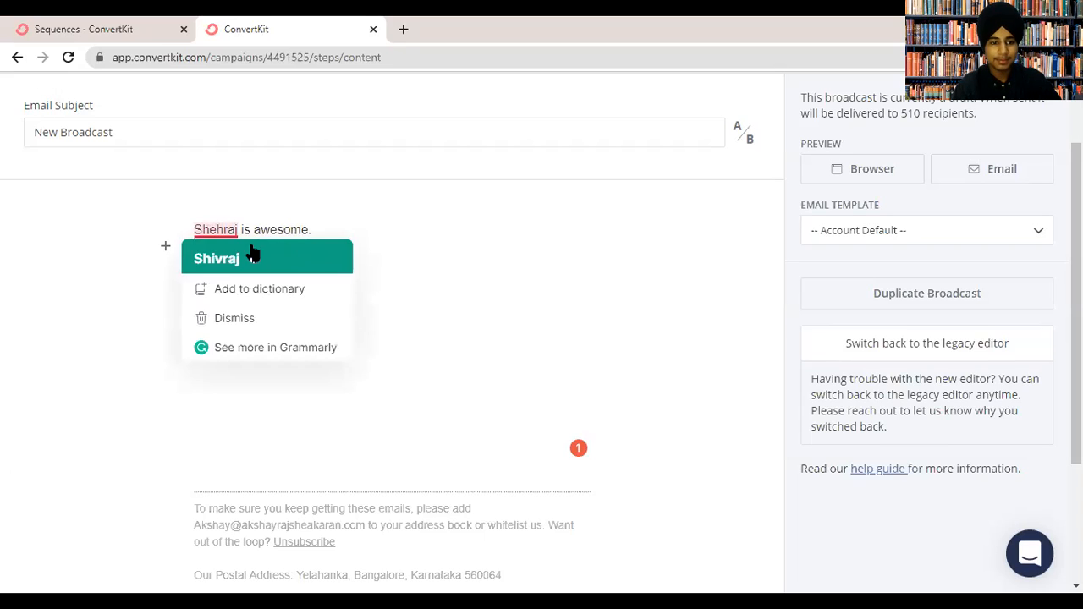
pyautogui.click(166, 247)
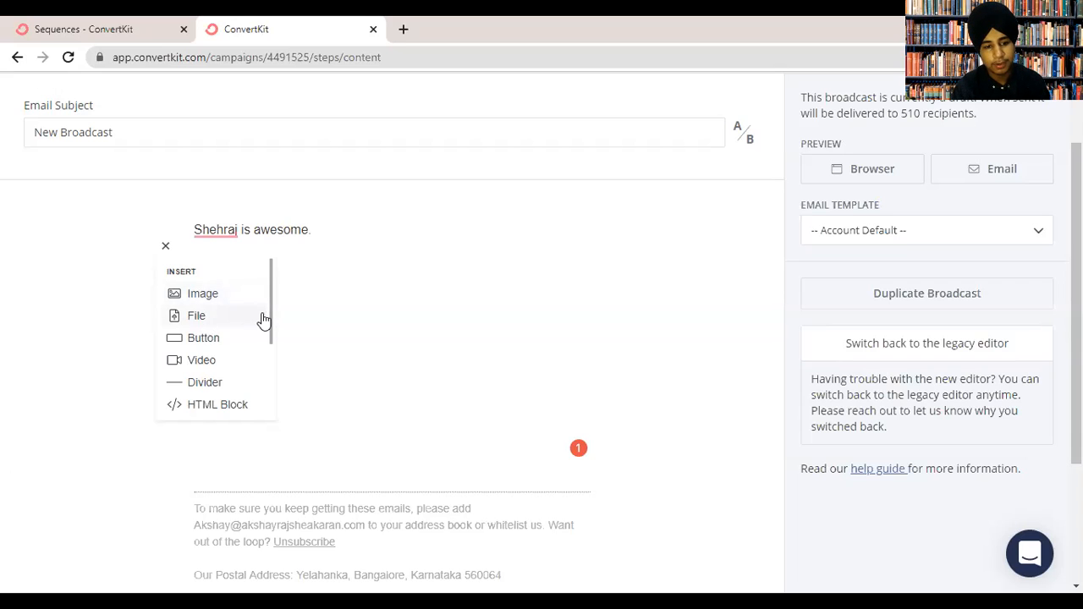
# Insert a blockquote reading 'COnveerksfjsdvksdvlwe' beneath the broadcast's opening sentence.
pyautogui.scroll(-3, 271, 326)
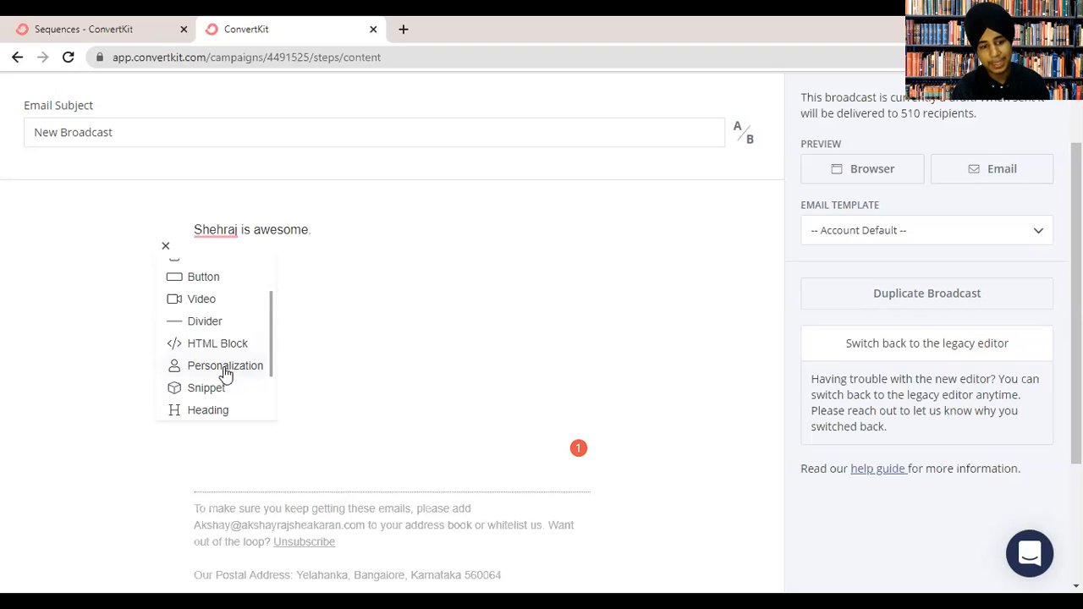
pyautogui.scroll(-2, 270, 364)
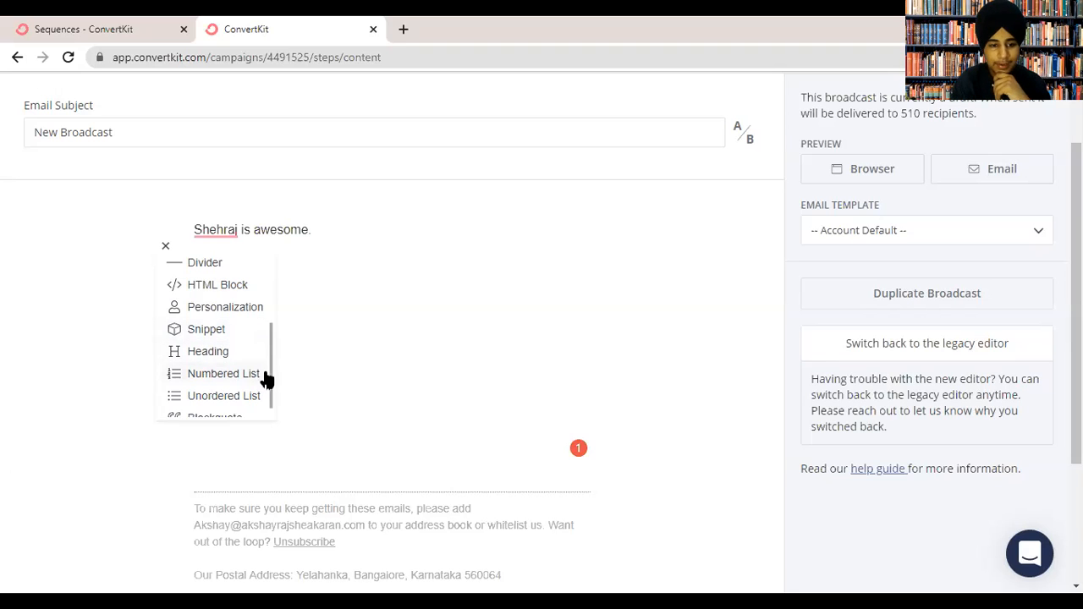
pyautogui.scroll(-1, 273, 380)
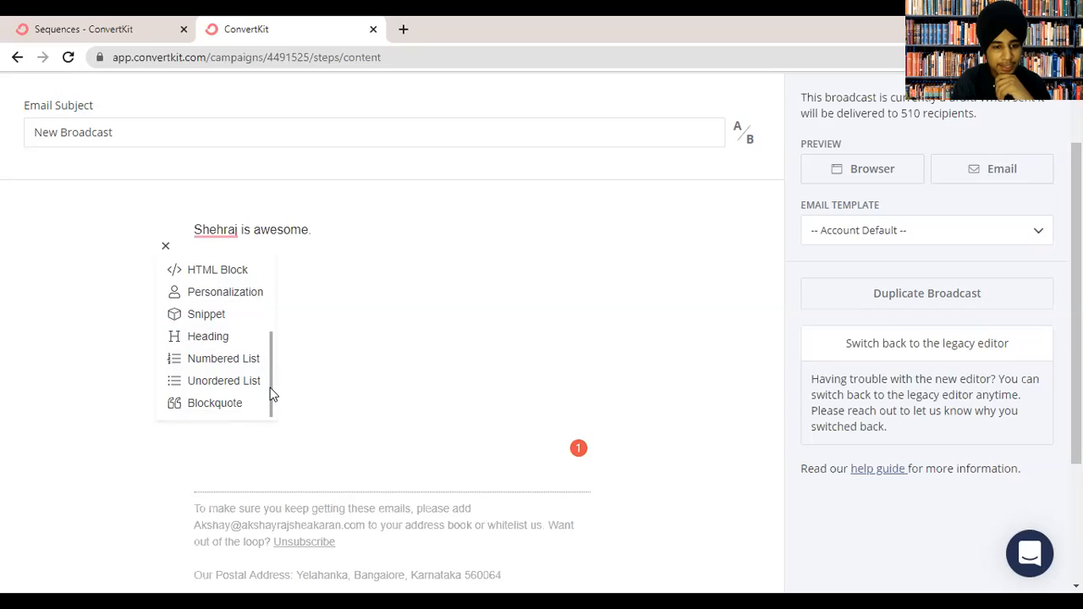
pyautogui.click(218, 403)
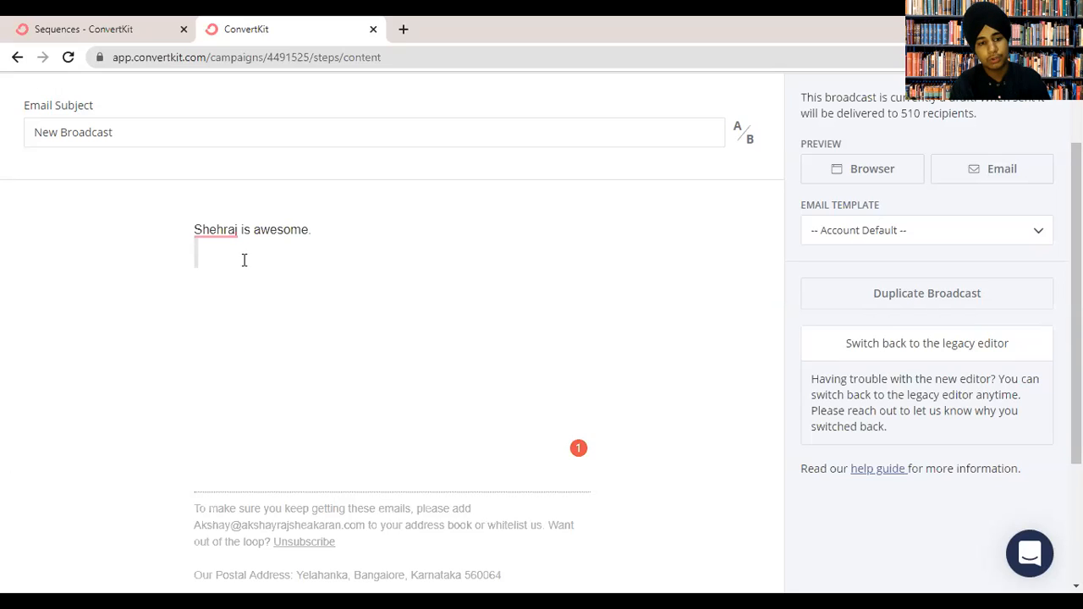
pyautogui.write('COnveerksfjsdvksdvlwe')
# End the quote back in plain text and switch to the Subscribers list.
pyautogui.press('Return')
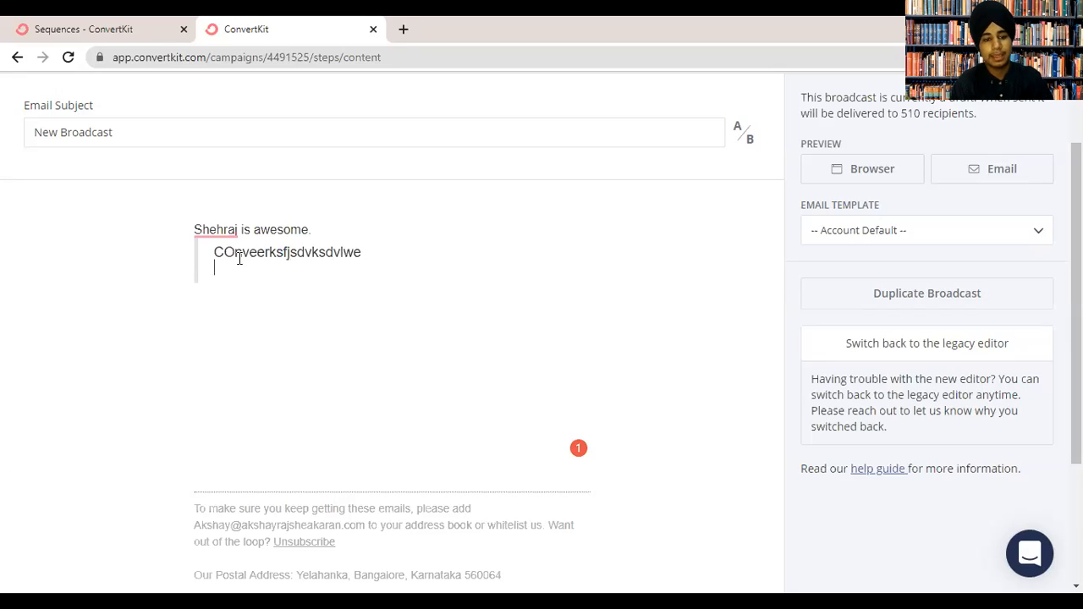
pyautogui.press('Return')
pyautogui.press('Return')
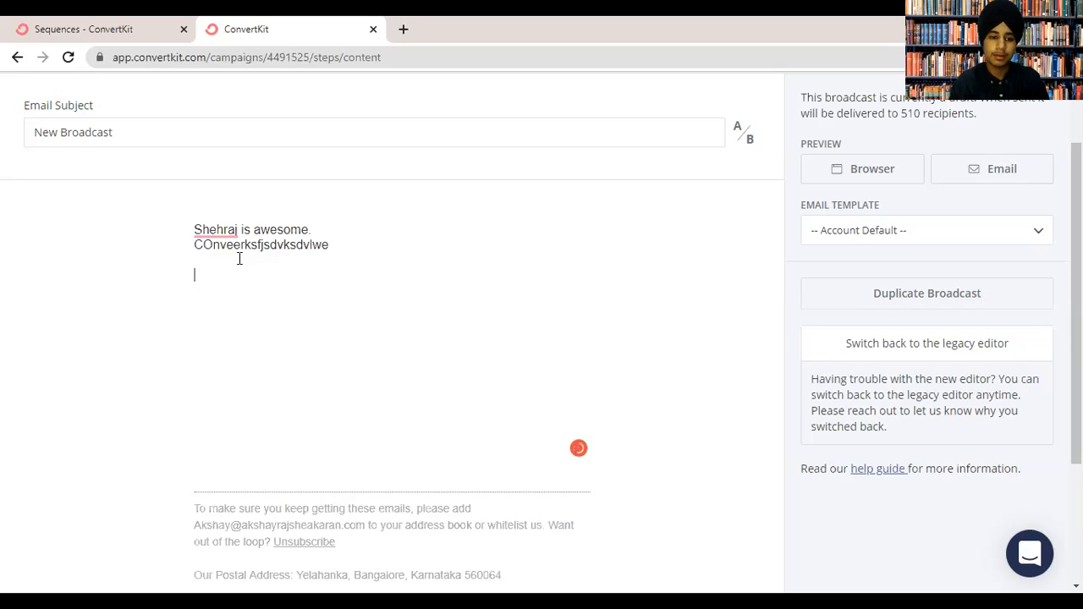
pyautogui.scroll(1, 471, 157)
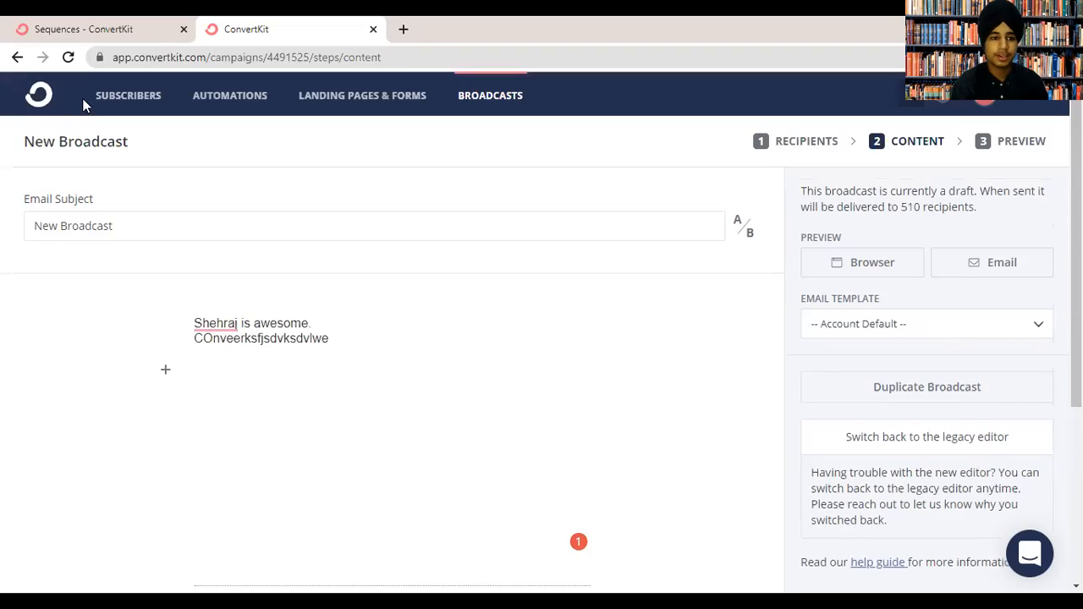
pyautogui.click(132, 95)
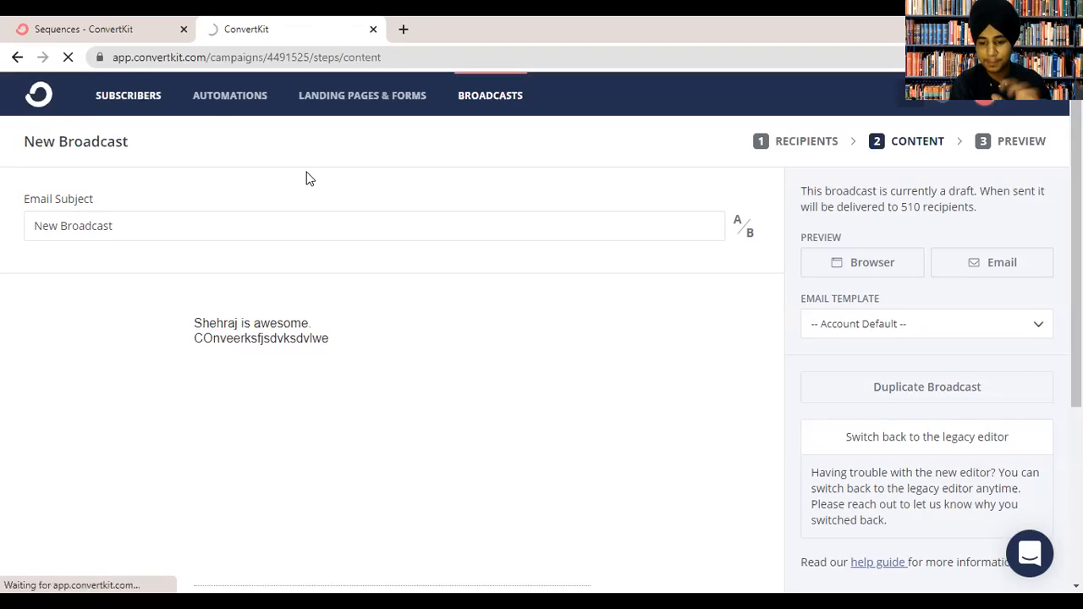